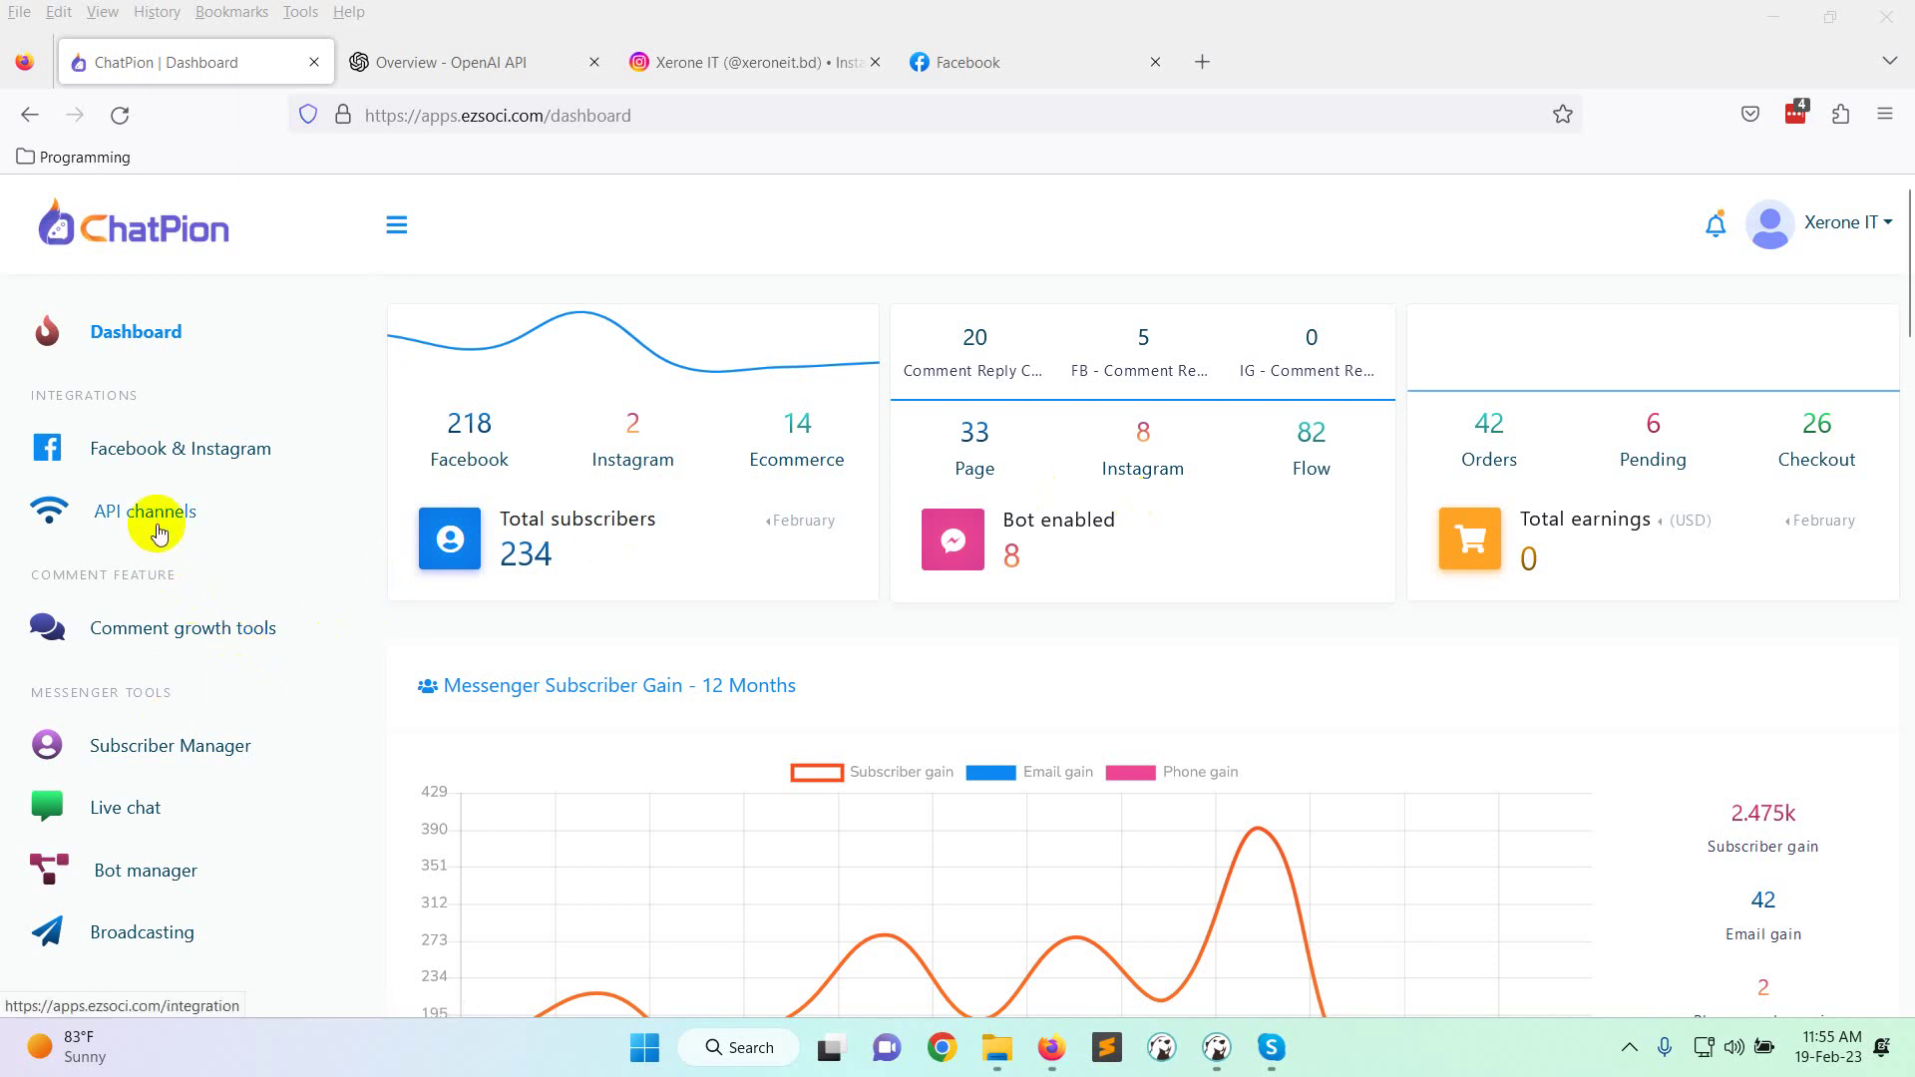
Open the Open AI API credentials form from the API channels integrations.
{"action": "left_click", "coordinate": [159, 531]}
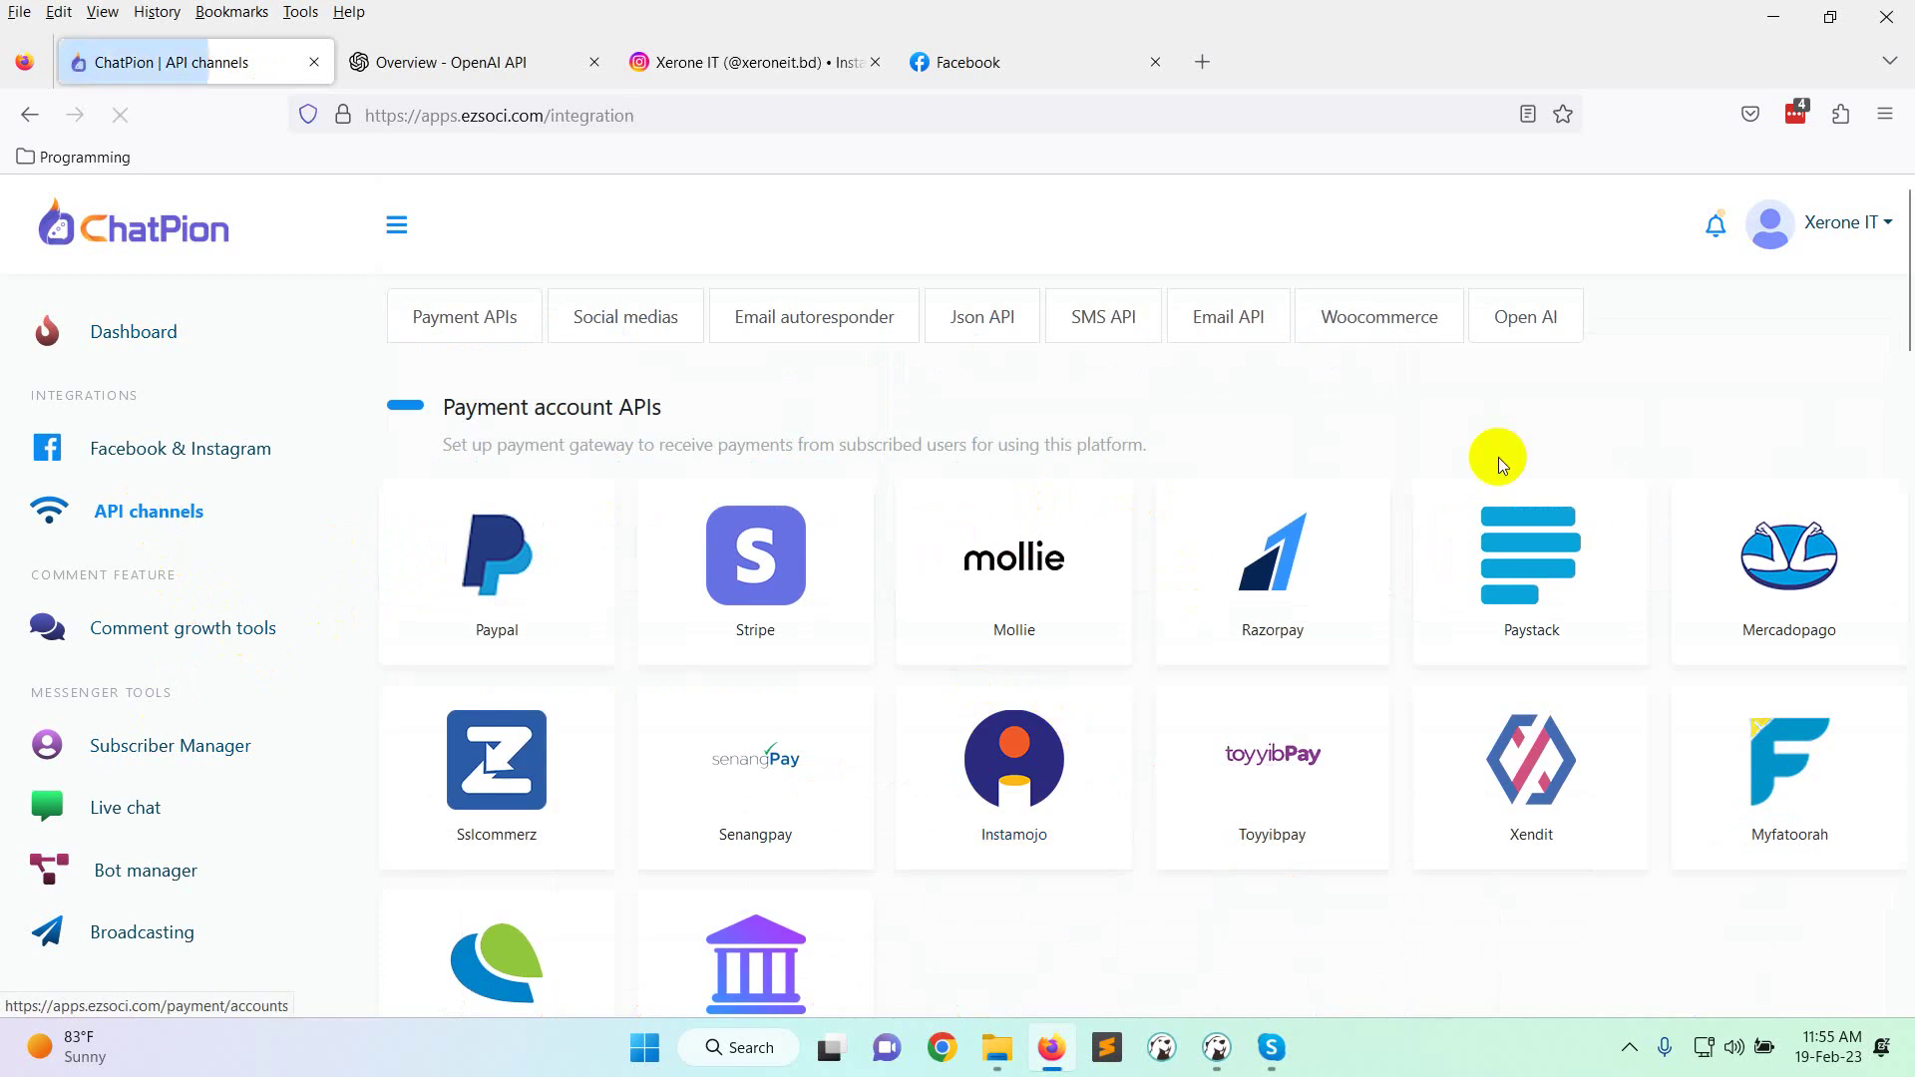
{"action": "left_click", "coordinate": [1527, 319]}
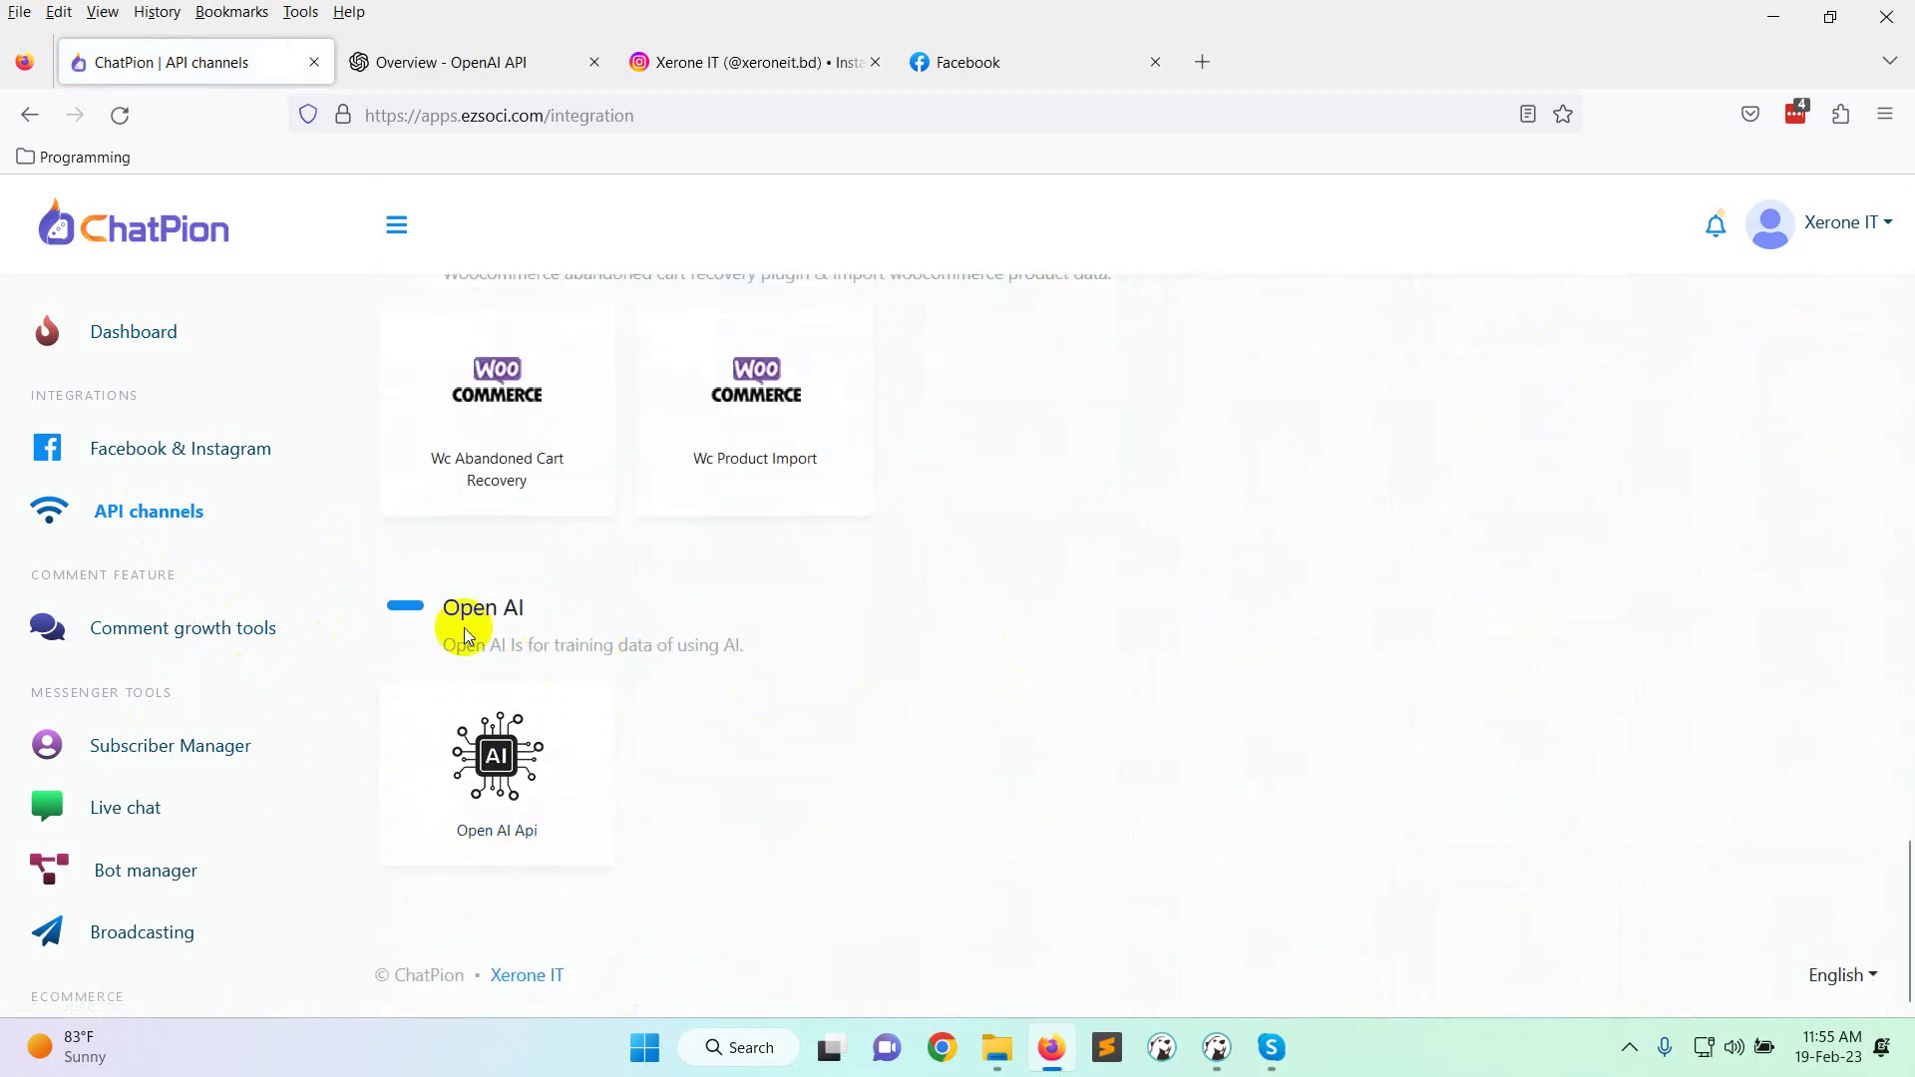
{"action": "left_click", "coordinate": [502, 751]}
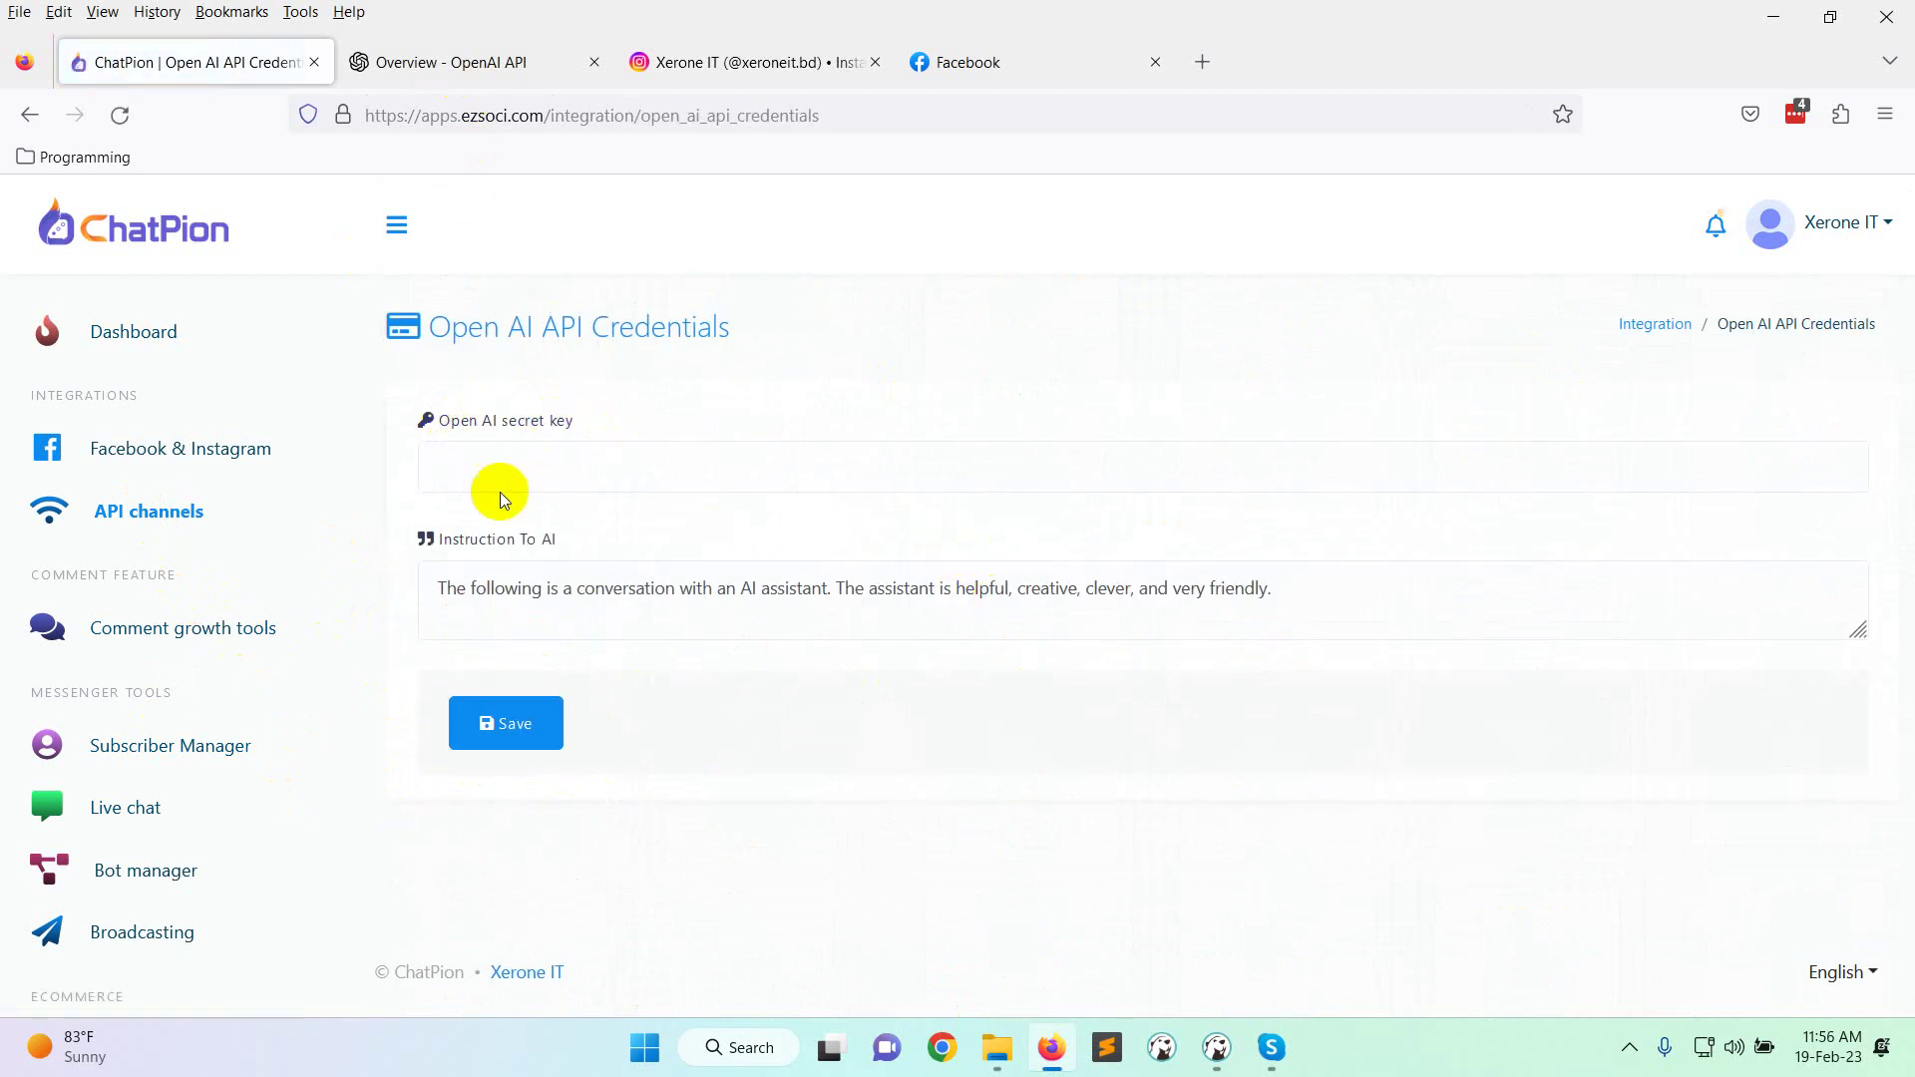
Switch to the OpenAI platform site and open the account's API keys page.
{"action": "left_click", "coordinate": [459, 62]}
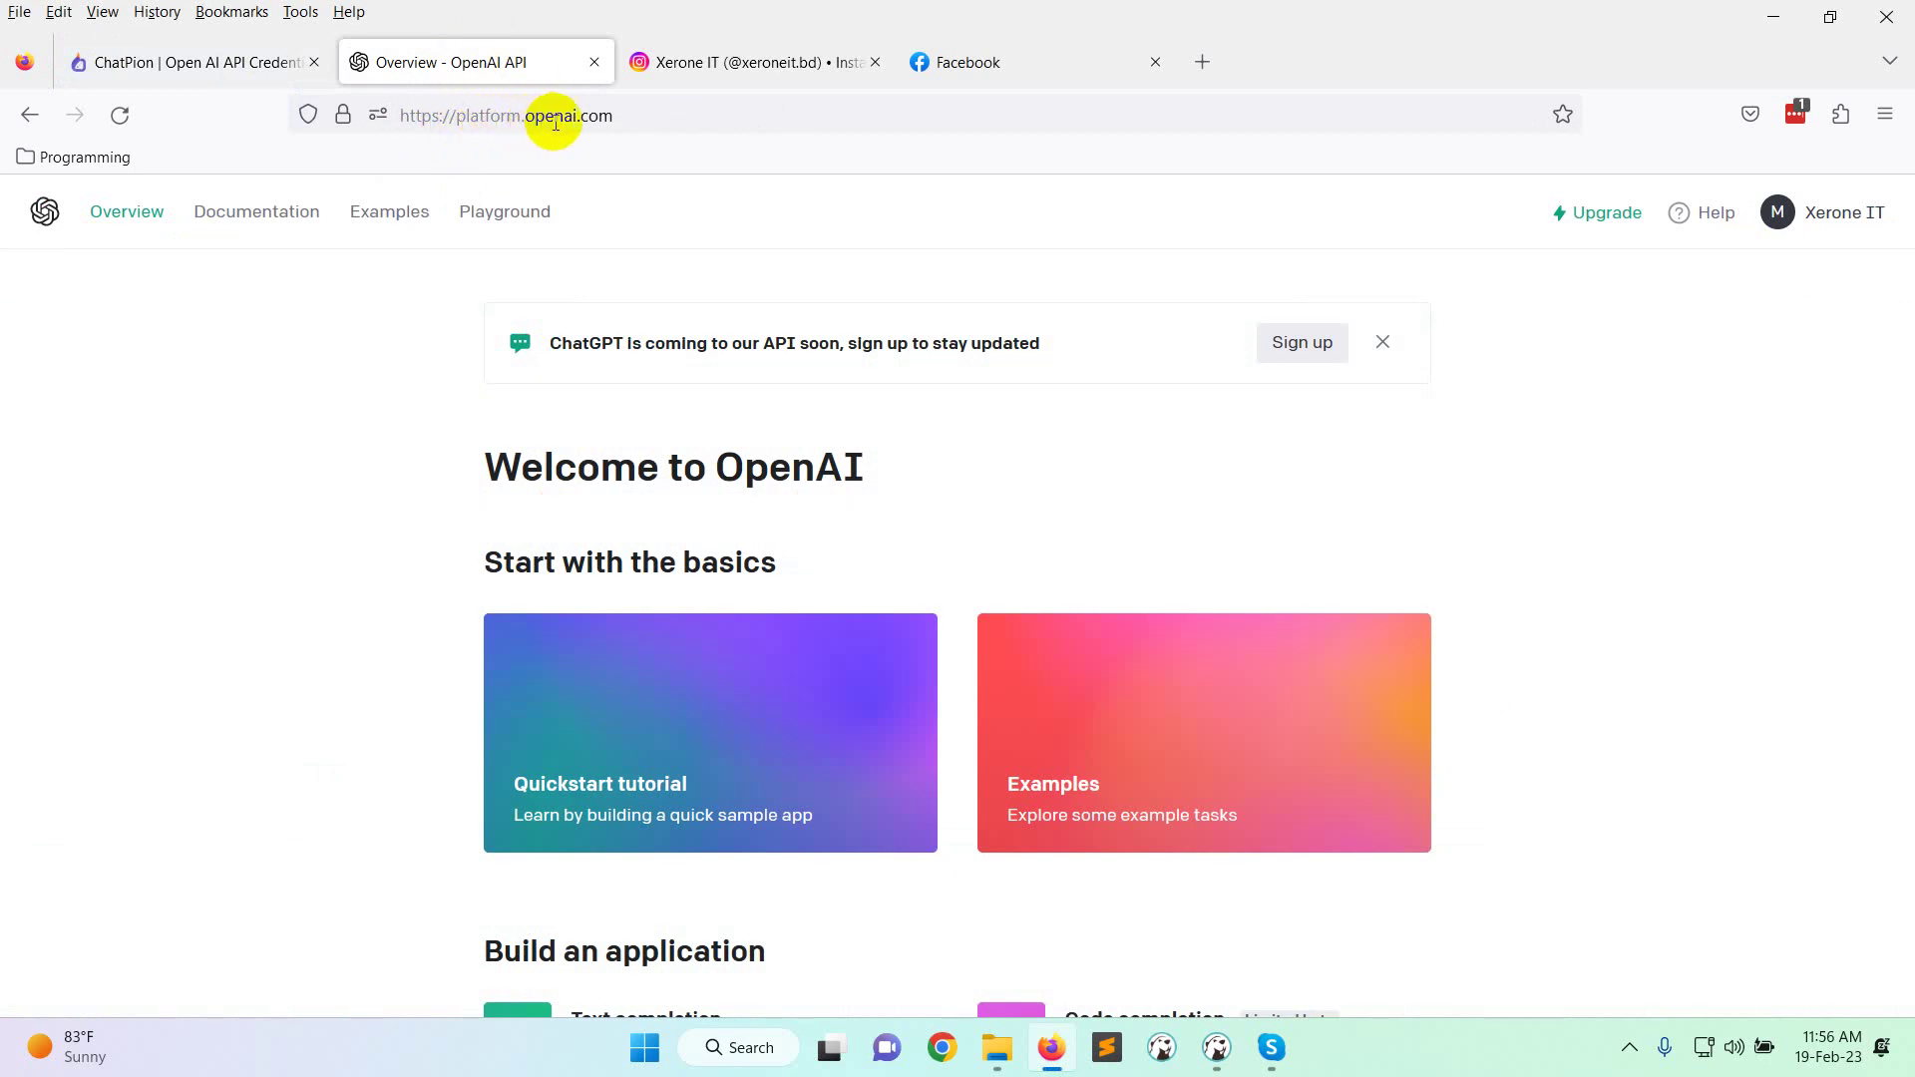
{"action": "left_click_drag", "start_coordinate": [624, 115], "coordinate": [490, 116]}
{"action": "left_click", "coordinate": [1679, 517]}
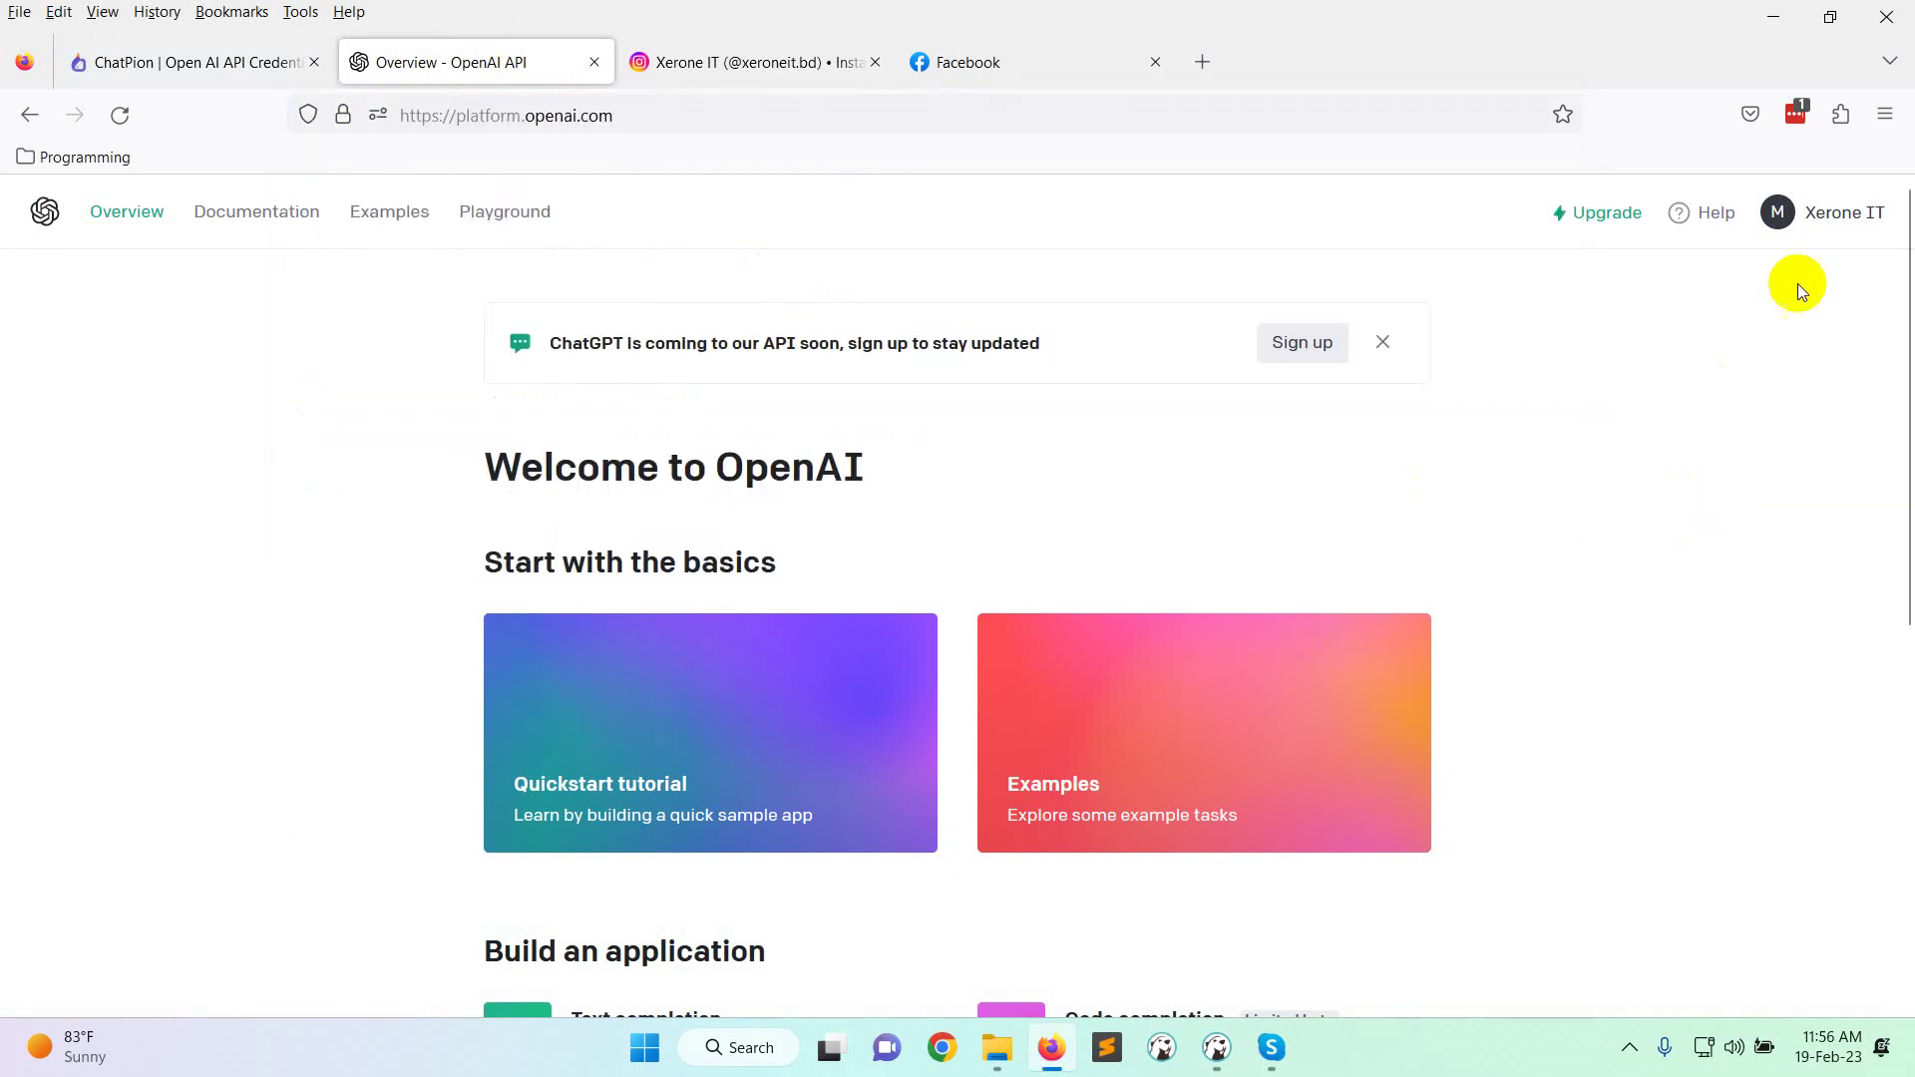
{"action": "left_click", "coordinate": [1854, 222]}
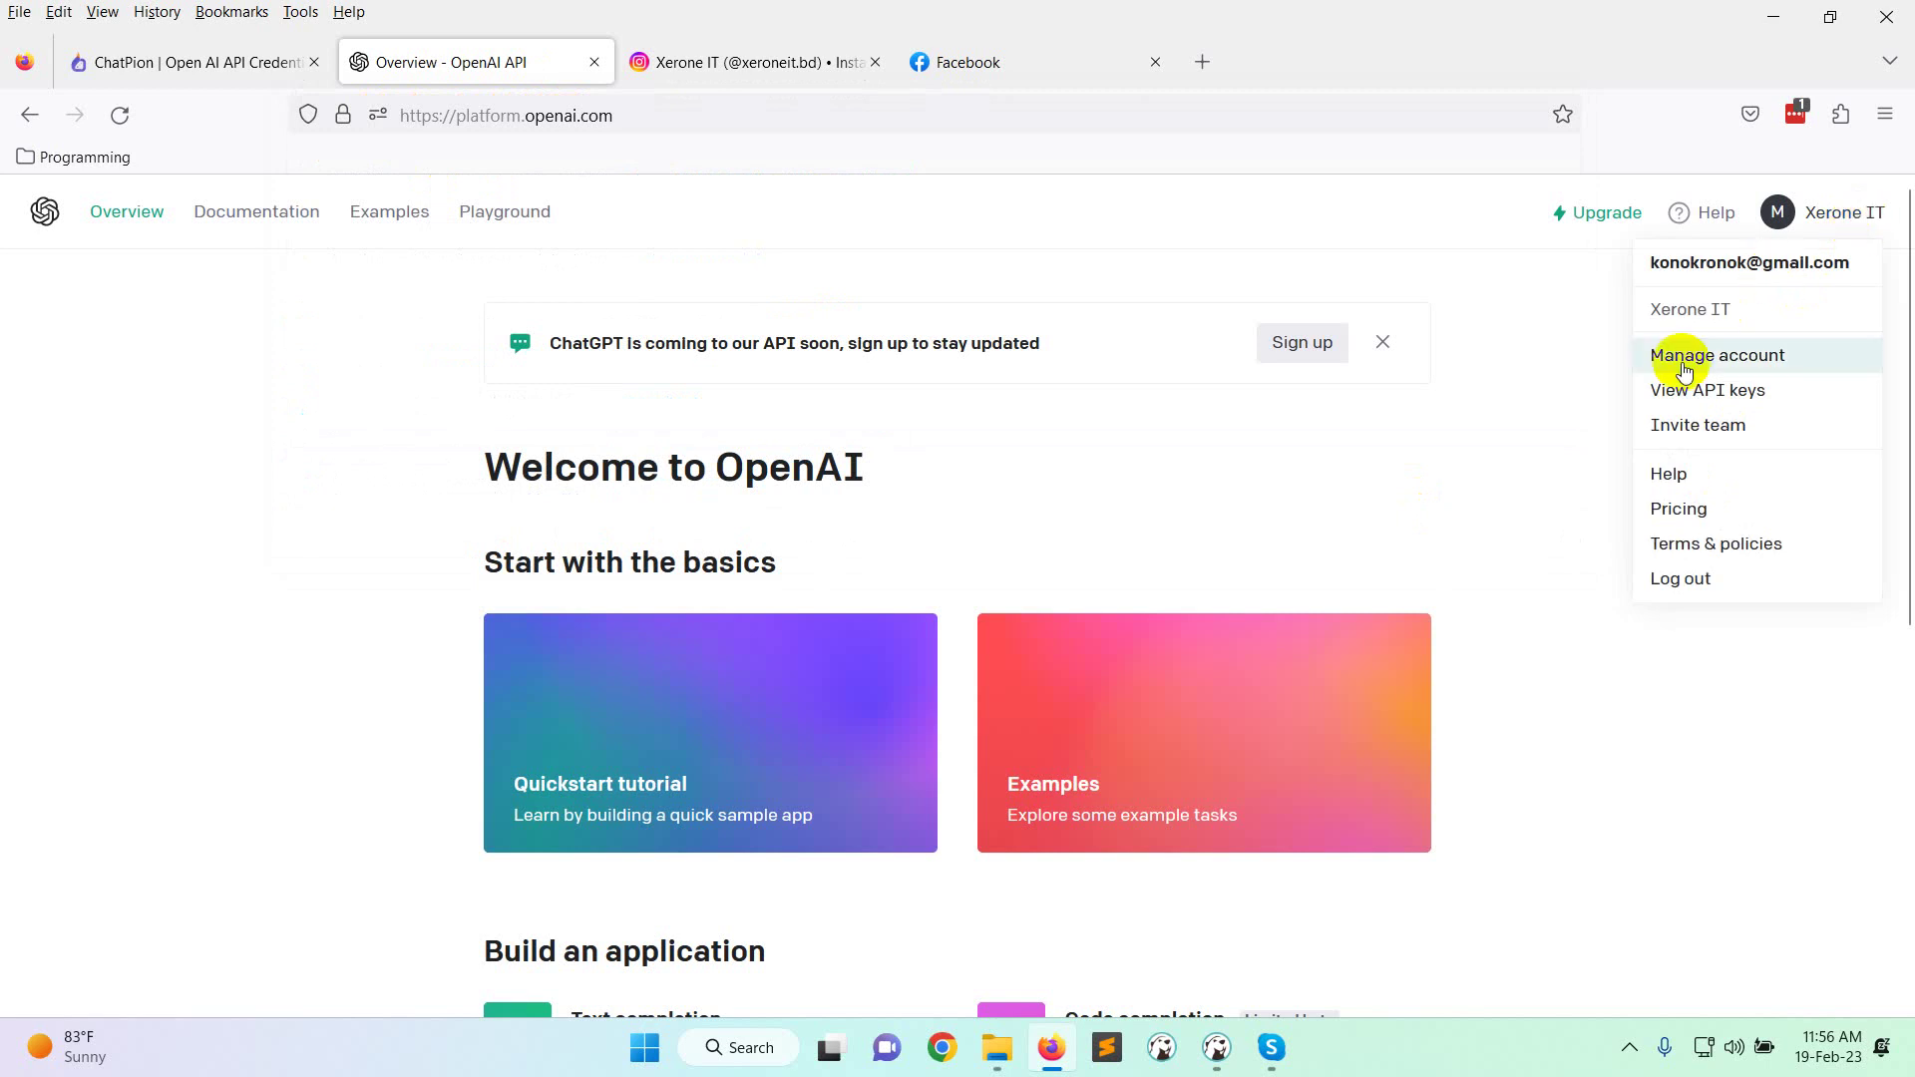
{"action": "left_click", "coordinate": [1801, 400]}
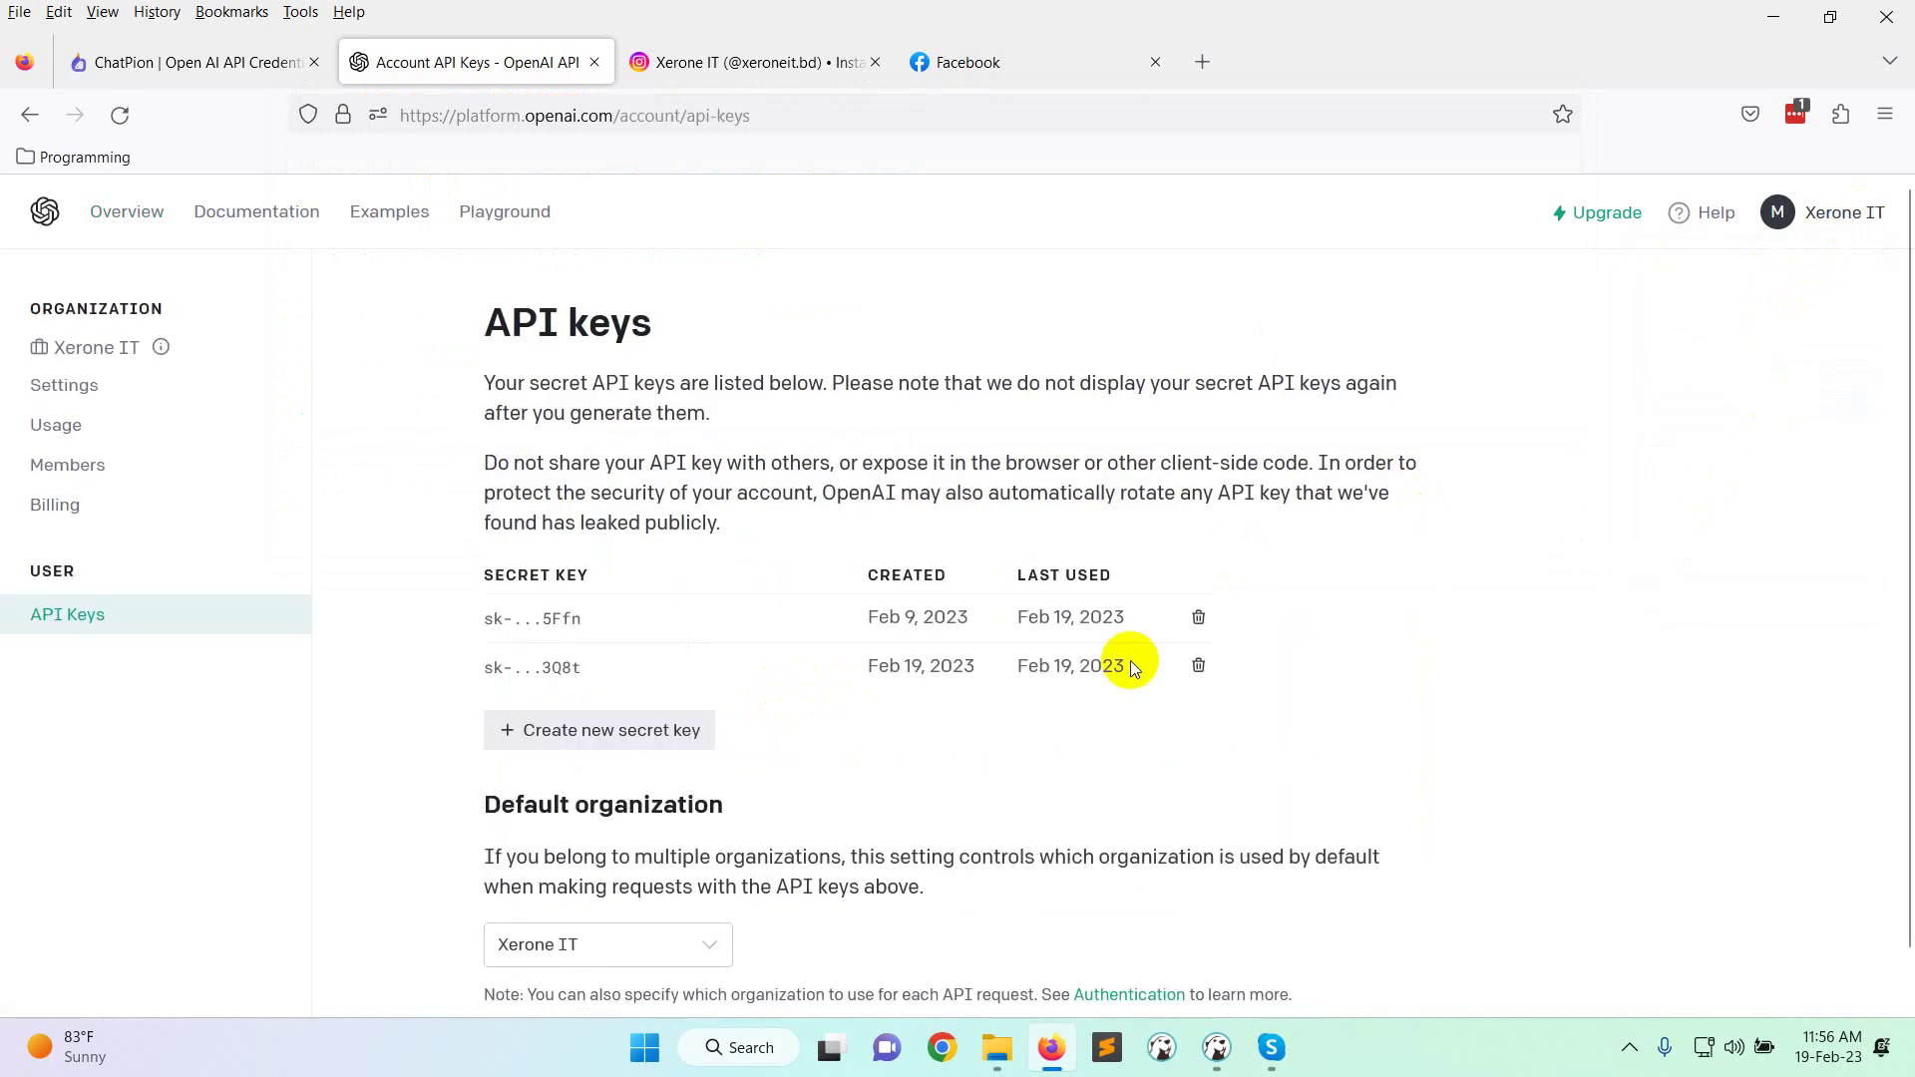
Create a new secret key on the OpenAI API keys page and copy it.
{"action": "scroll", "coordinate": [1077, 794], "scroll_direction": "down", "scroll_amount": 1}
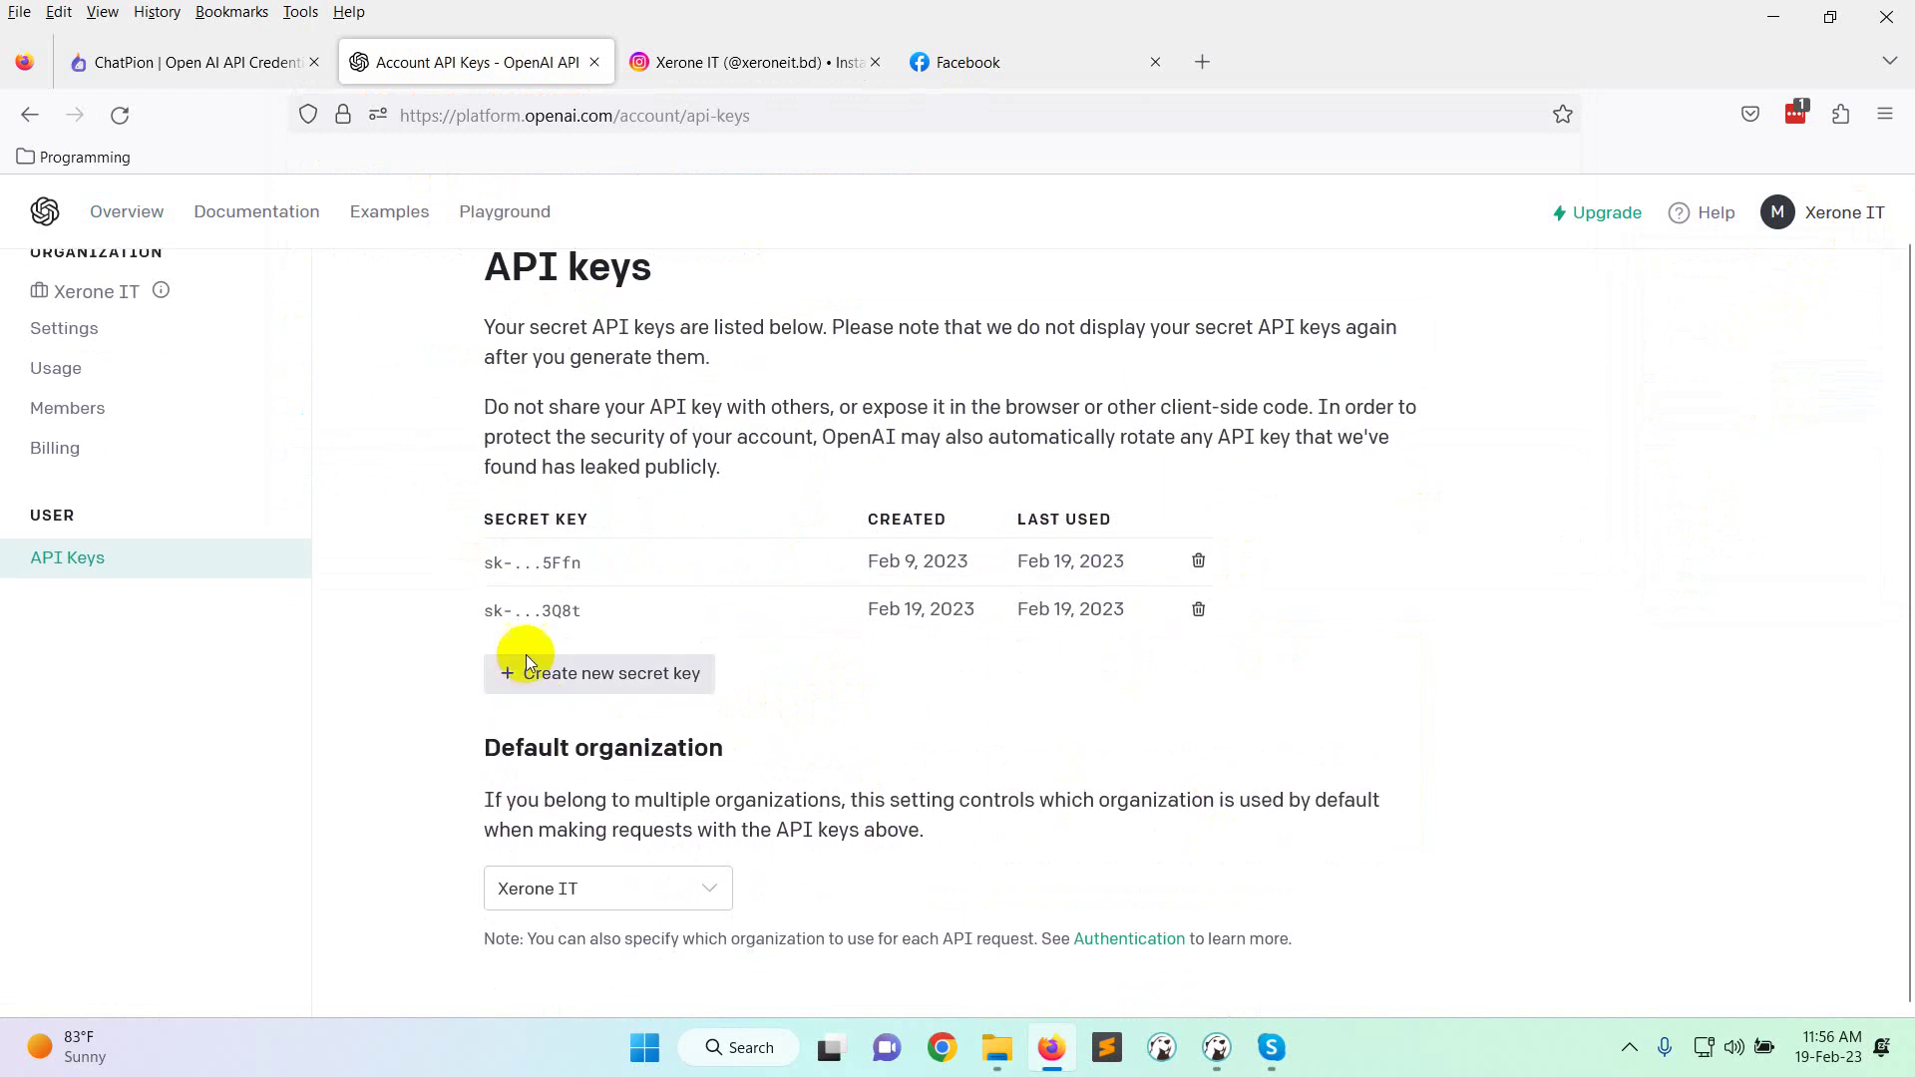
{"action": "left_click", "coordinate": [634, 697]}
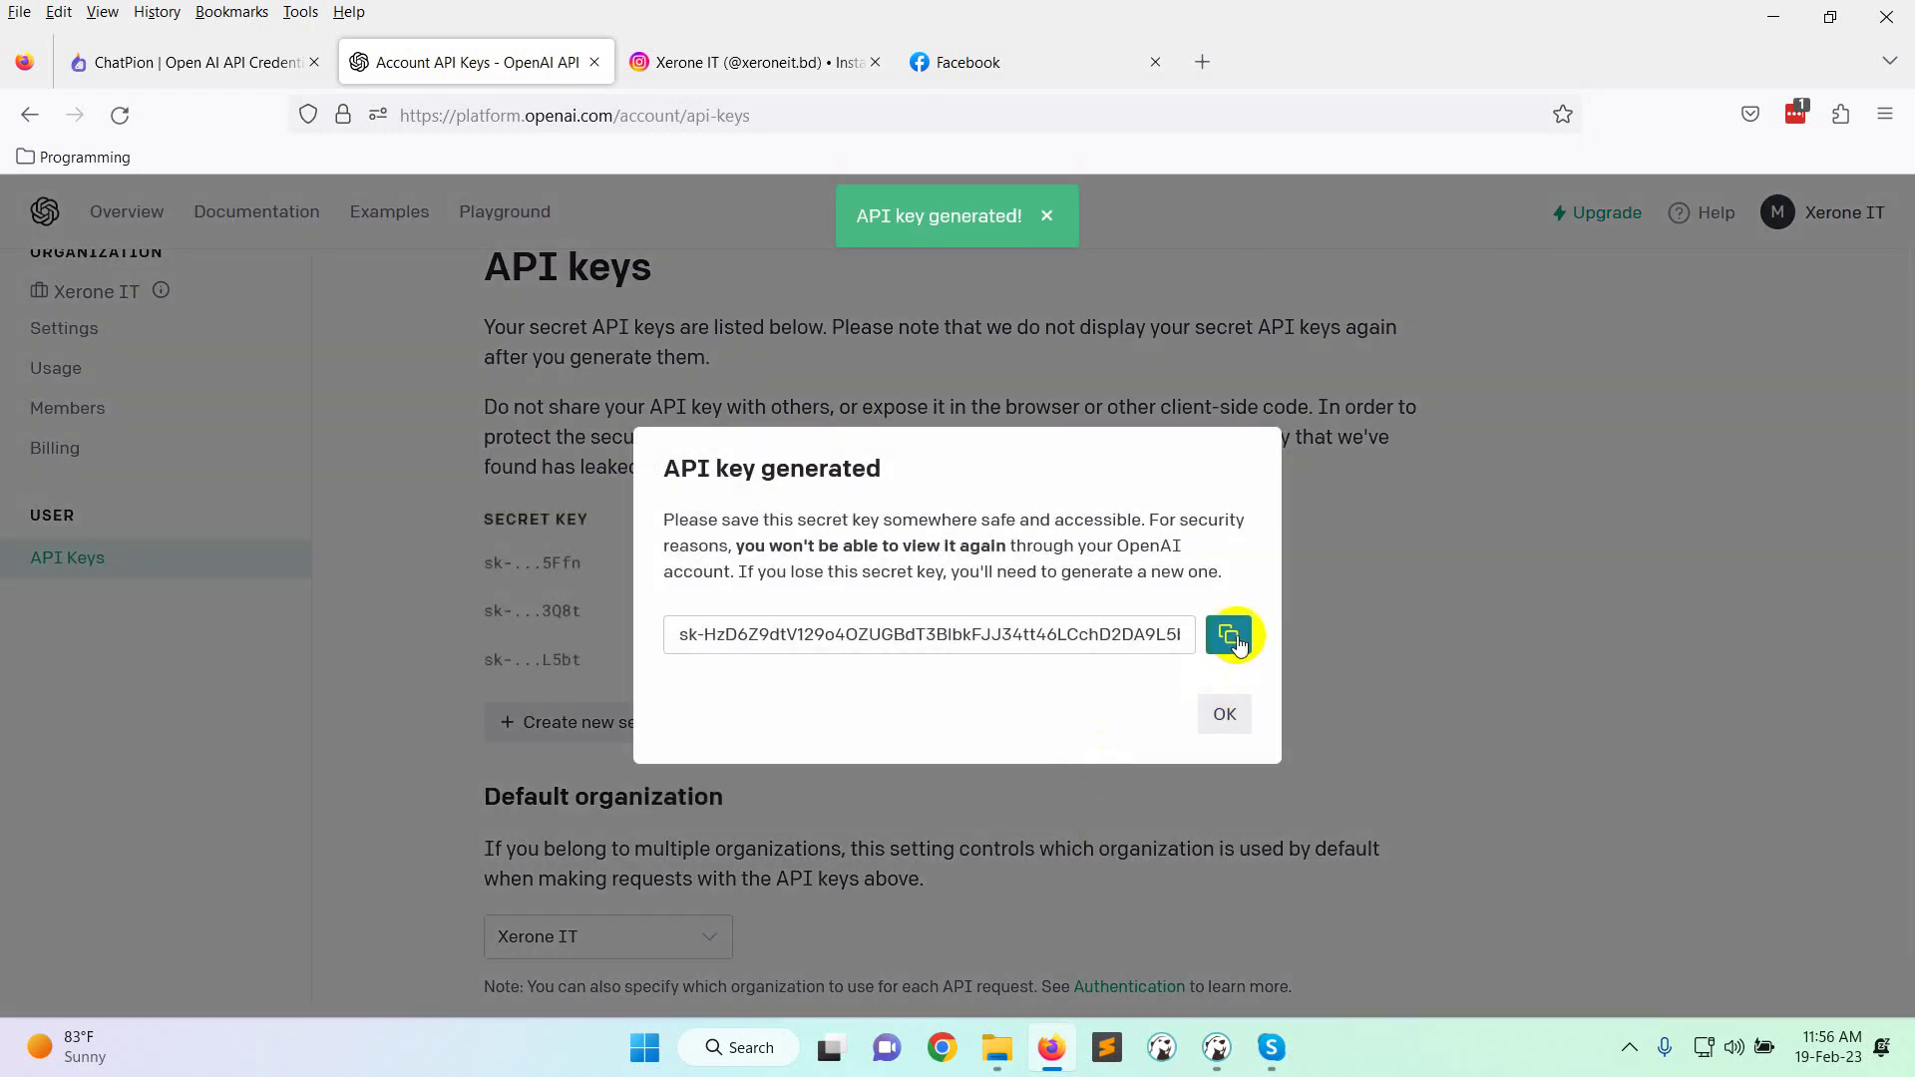
{"action": "left_click", "coordinate": [1230, 635]}
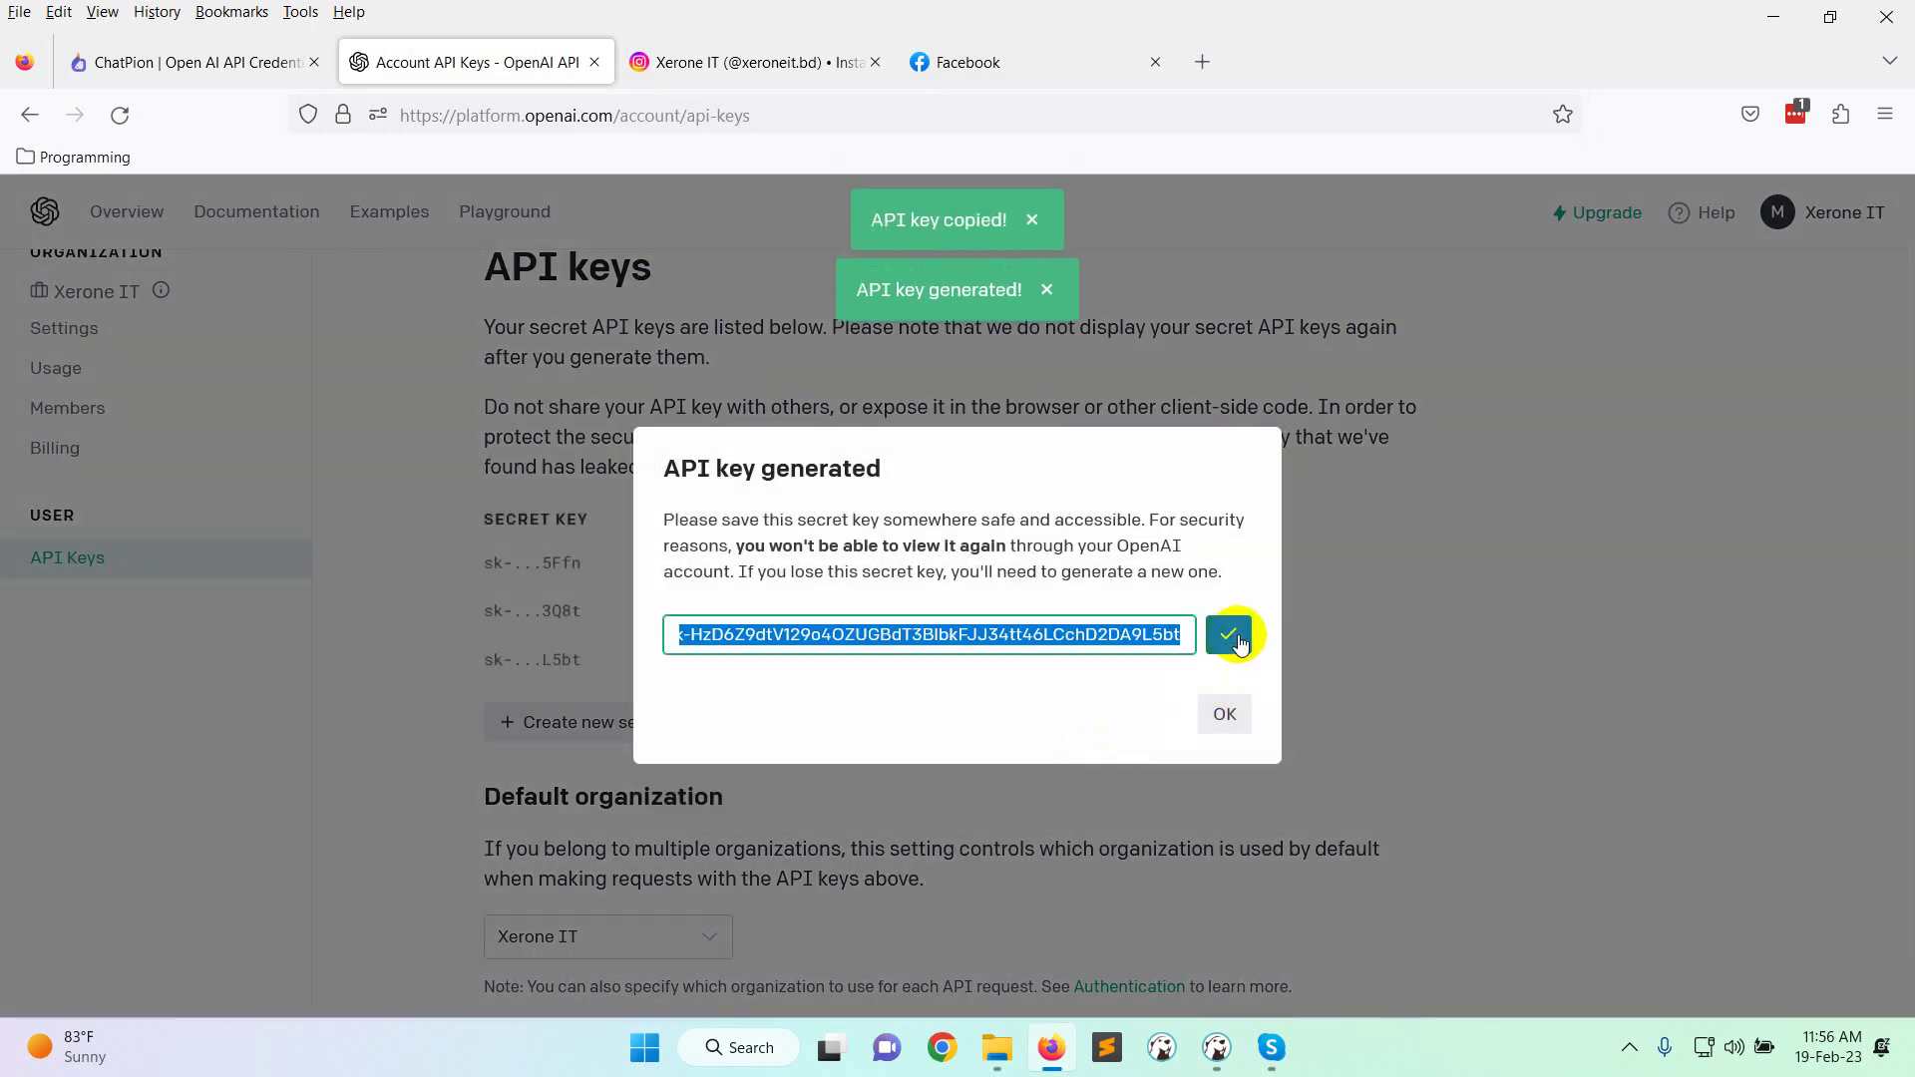
{"action": "left_click", "coordinate": [1225, 715]}
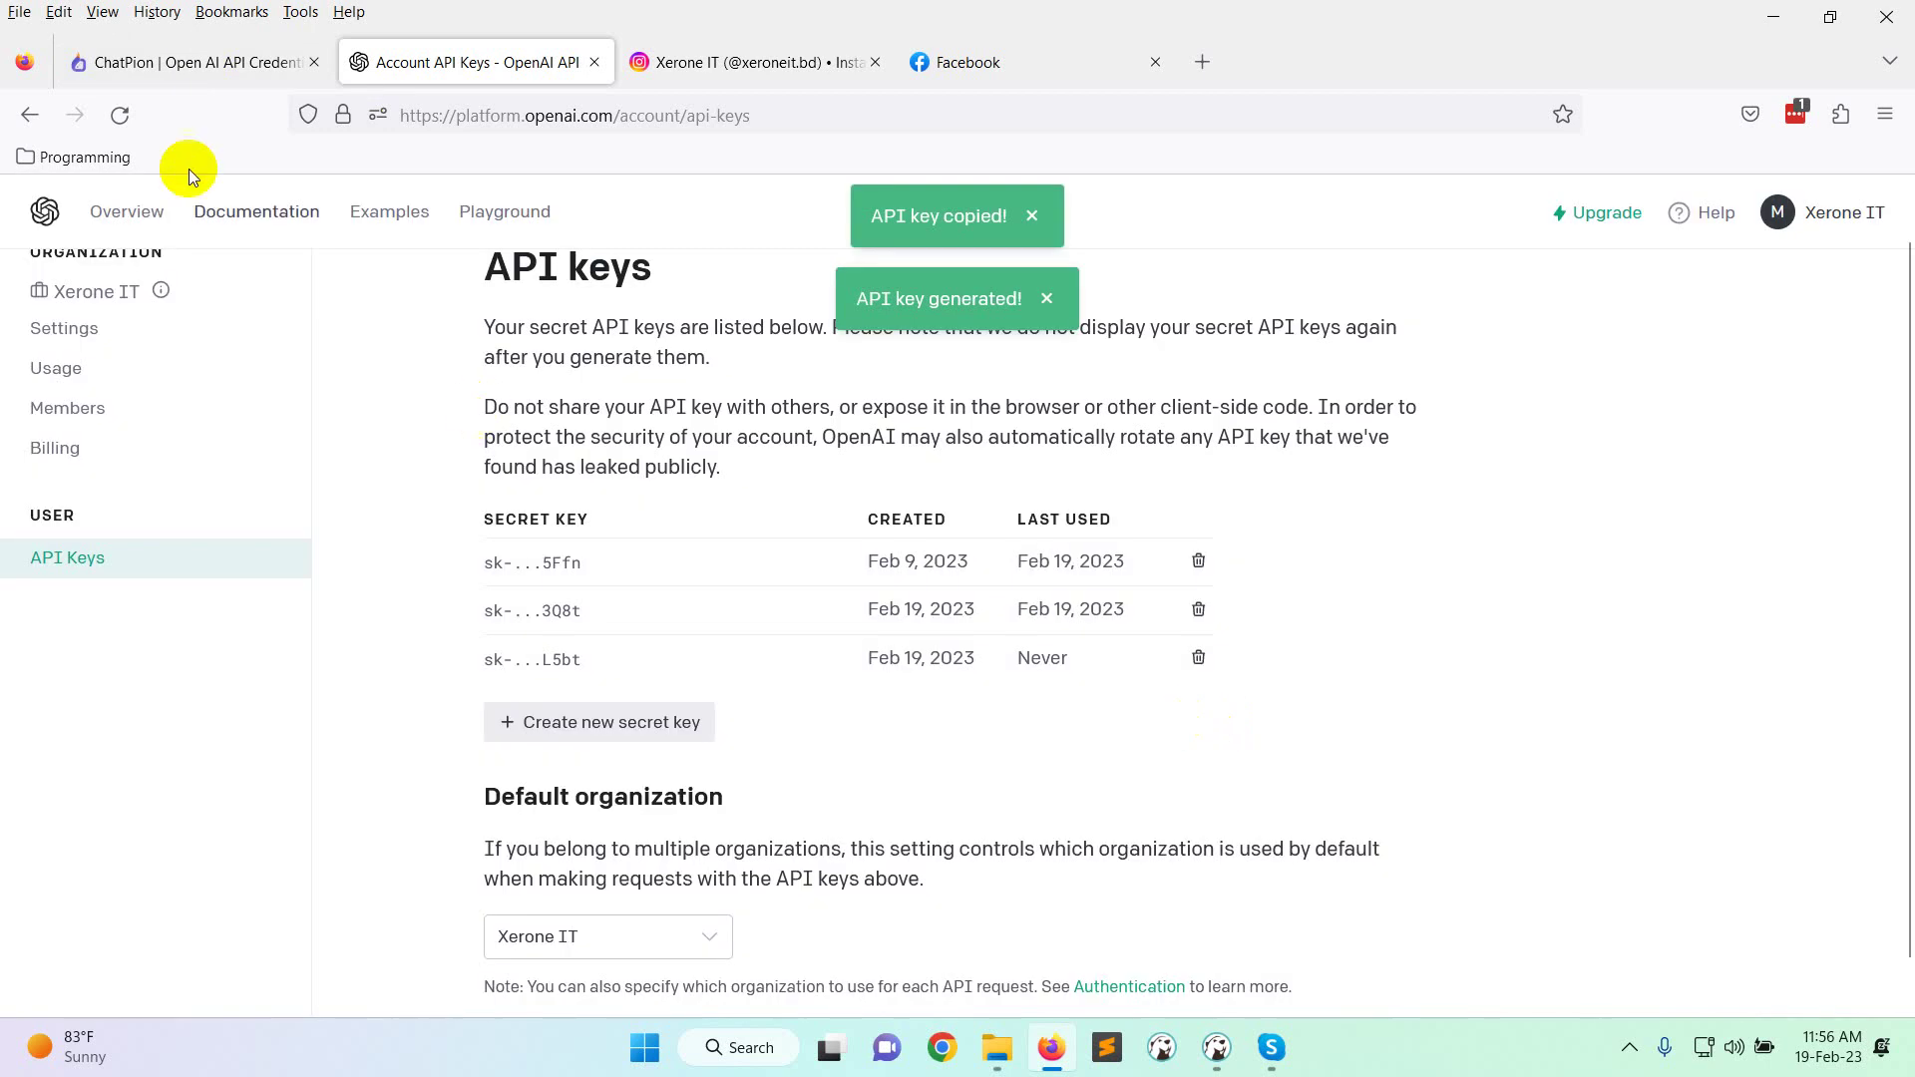
Back in ChatPion, paste the API key as the Open AI secret key and save the credentials with the existing AI instruction.
{"action": "left_click", "coordinate": [125, 62]}
{"action": "left_click", "coordinate": [613, 475]}
{"action": "key", "text": "ctrl+v"}
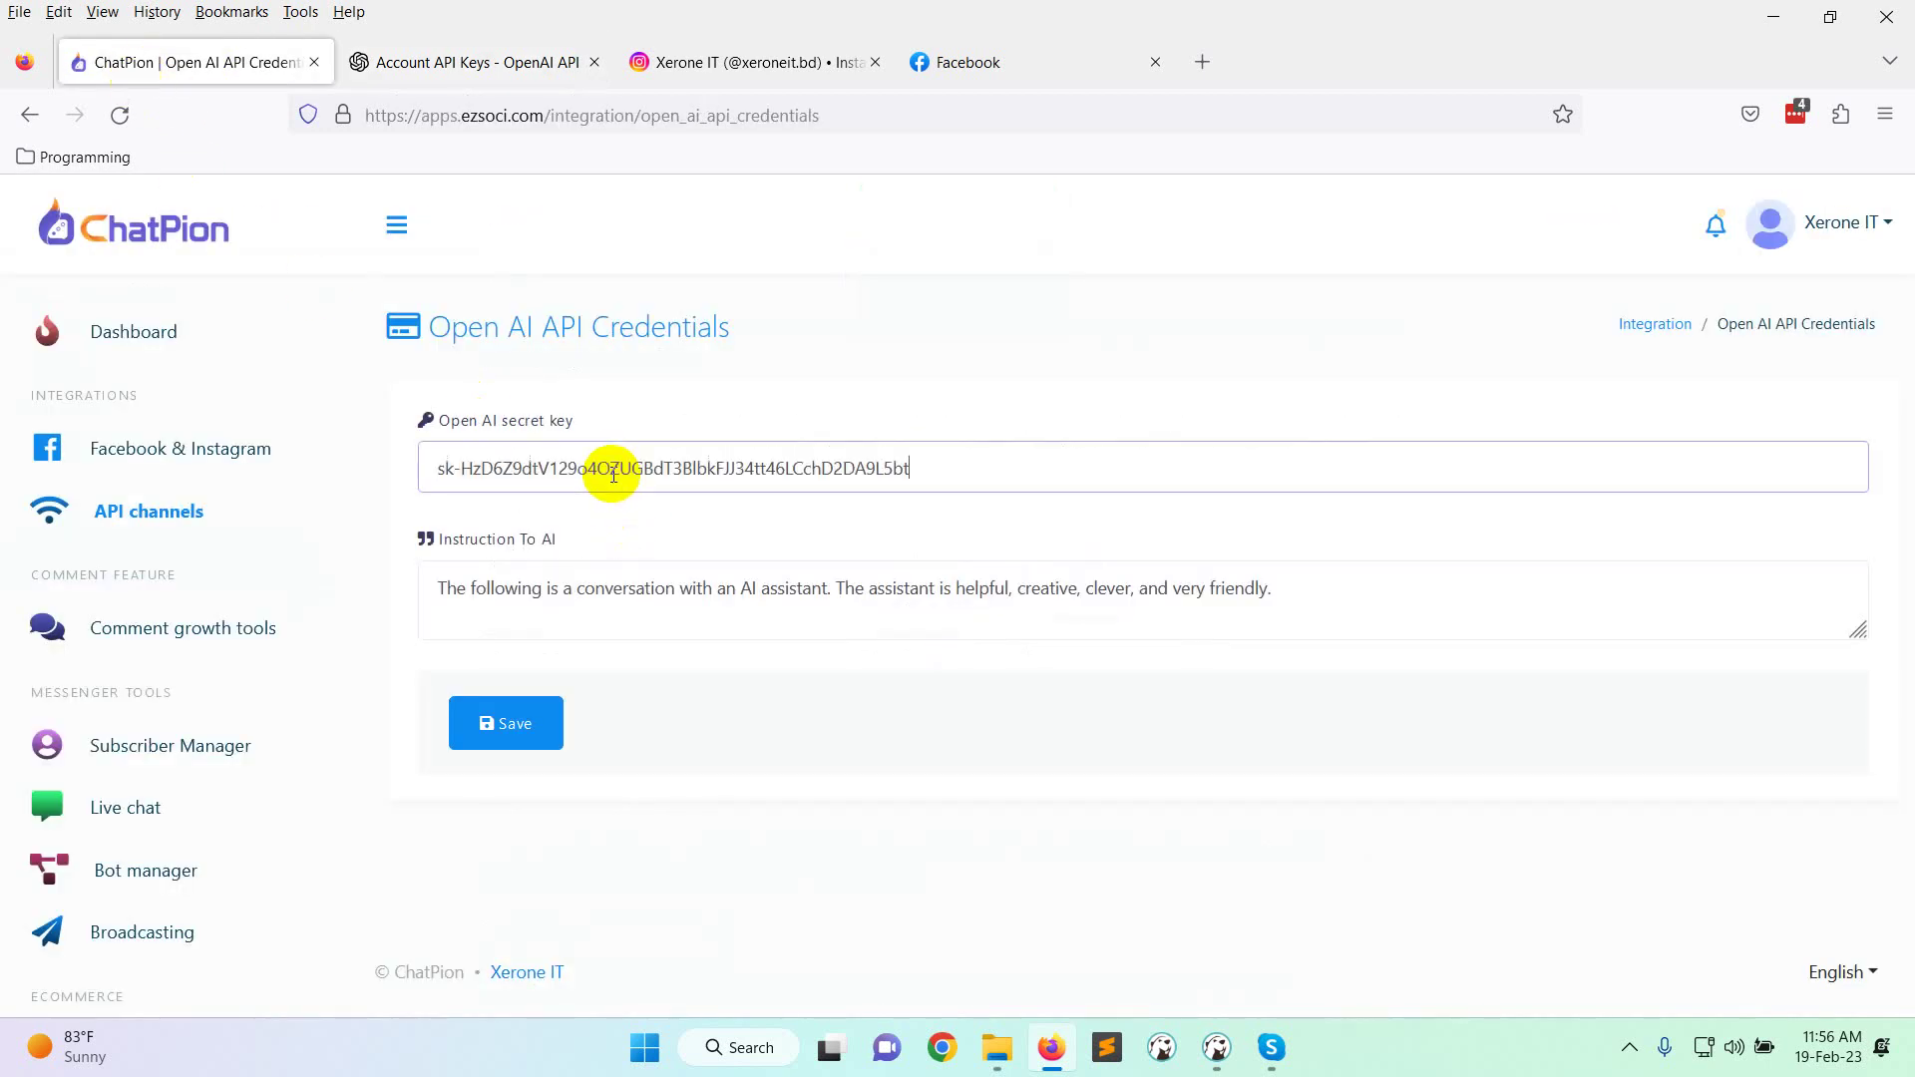
{"action": "left_click", "coordinate": [1368, 603]}
{"action": "left_click_drag", "start_coordinate": [1279, 596], "coordinate": [299, 570]}
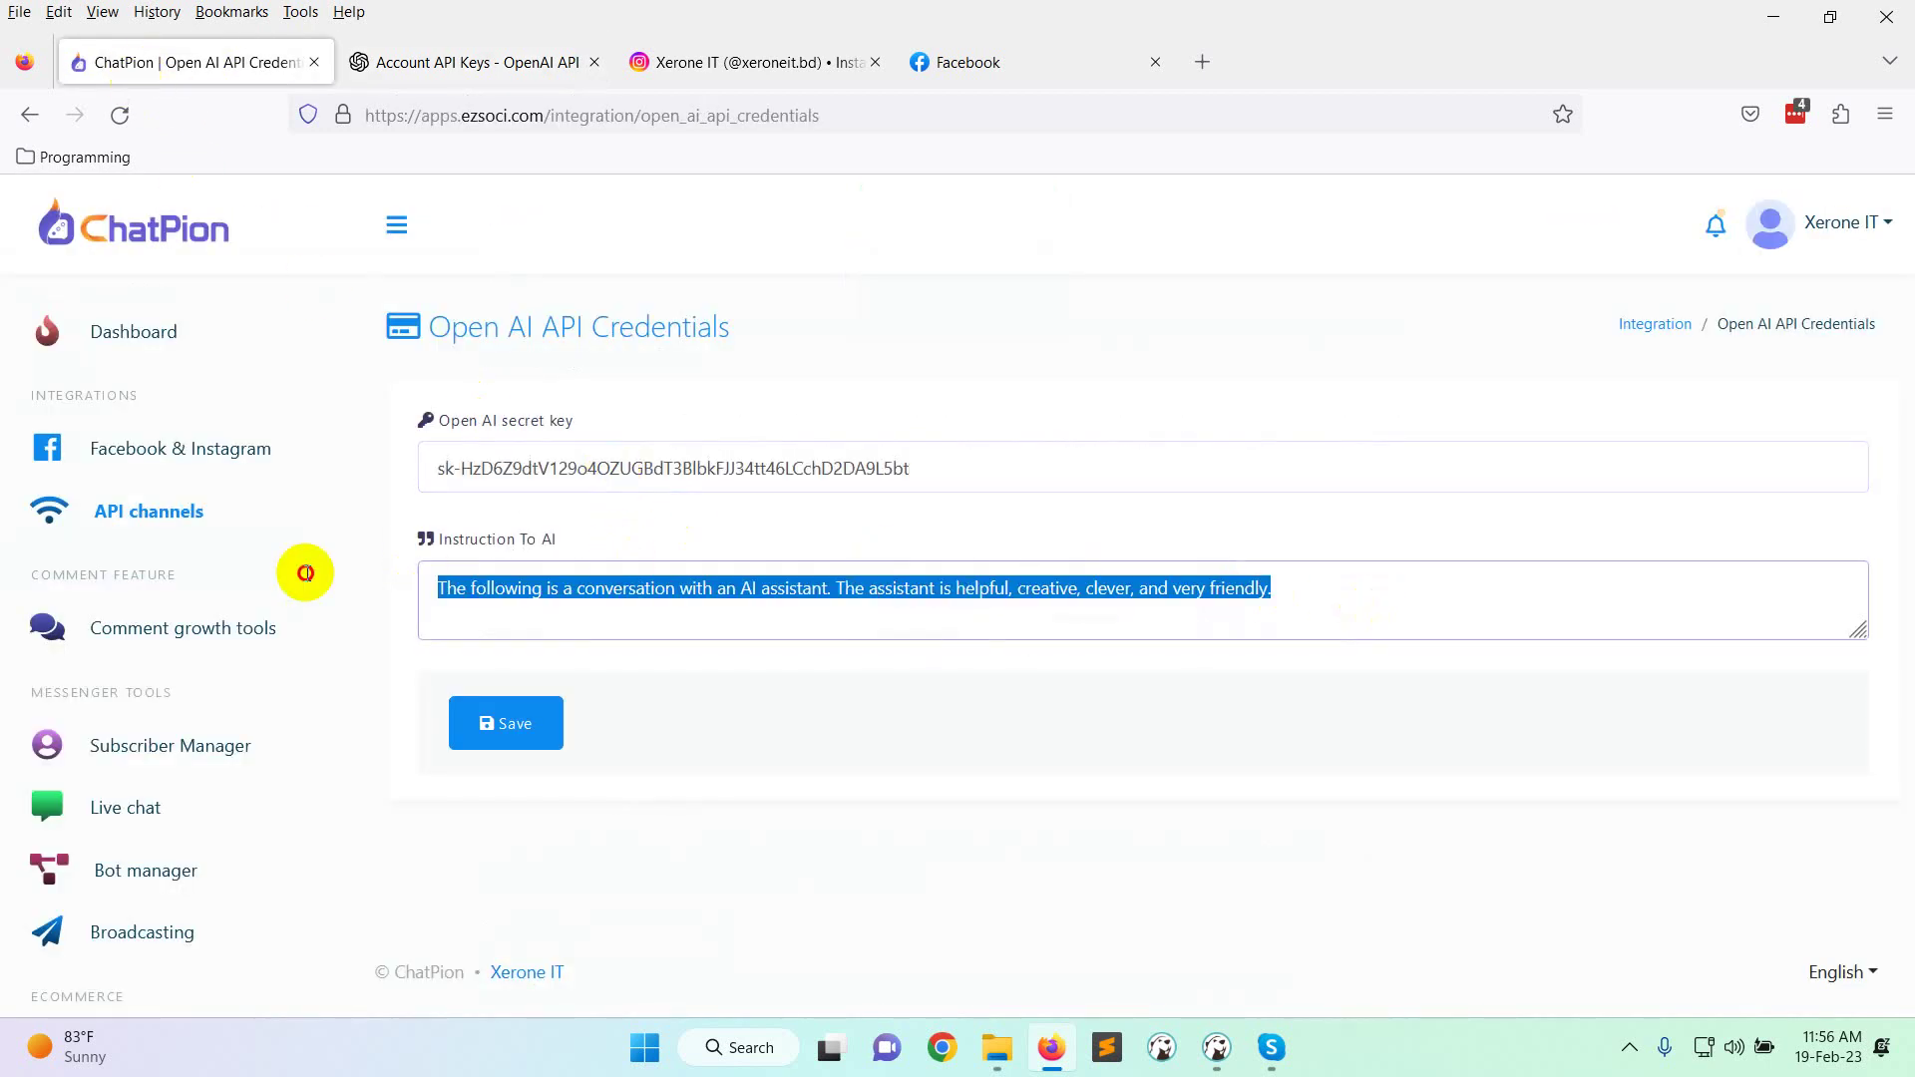
{"action": "left_click", "coordinate": [439, 623]}
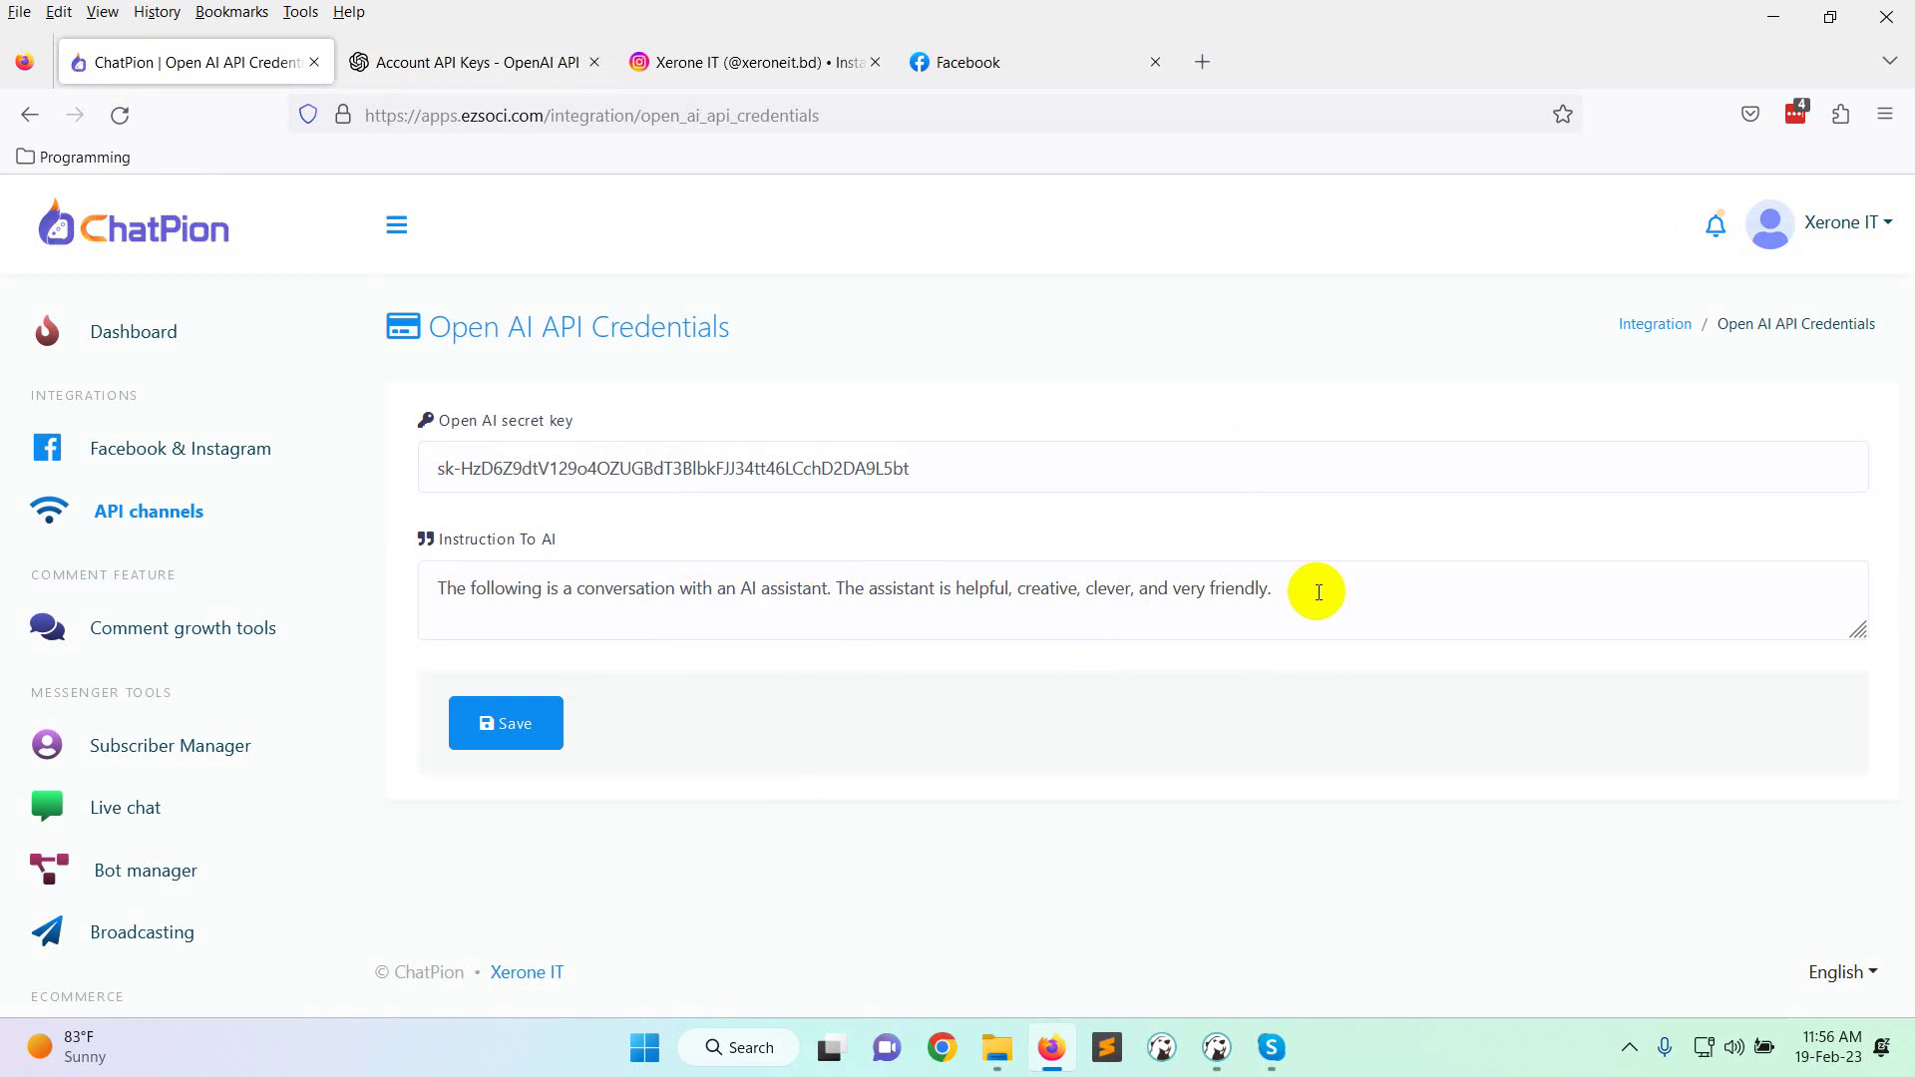
{"action": "left_click", "coordinate": [511, 720]}
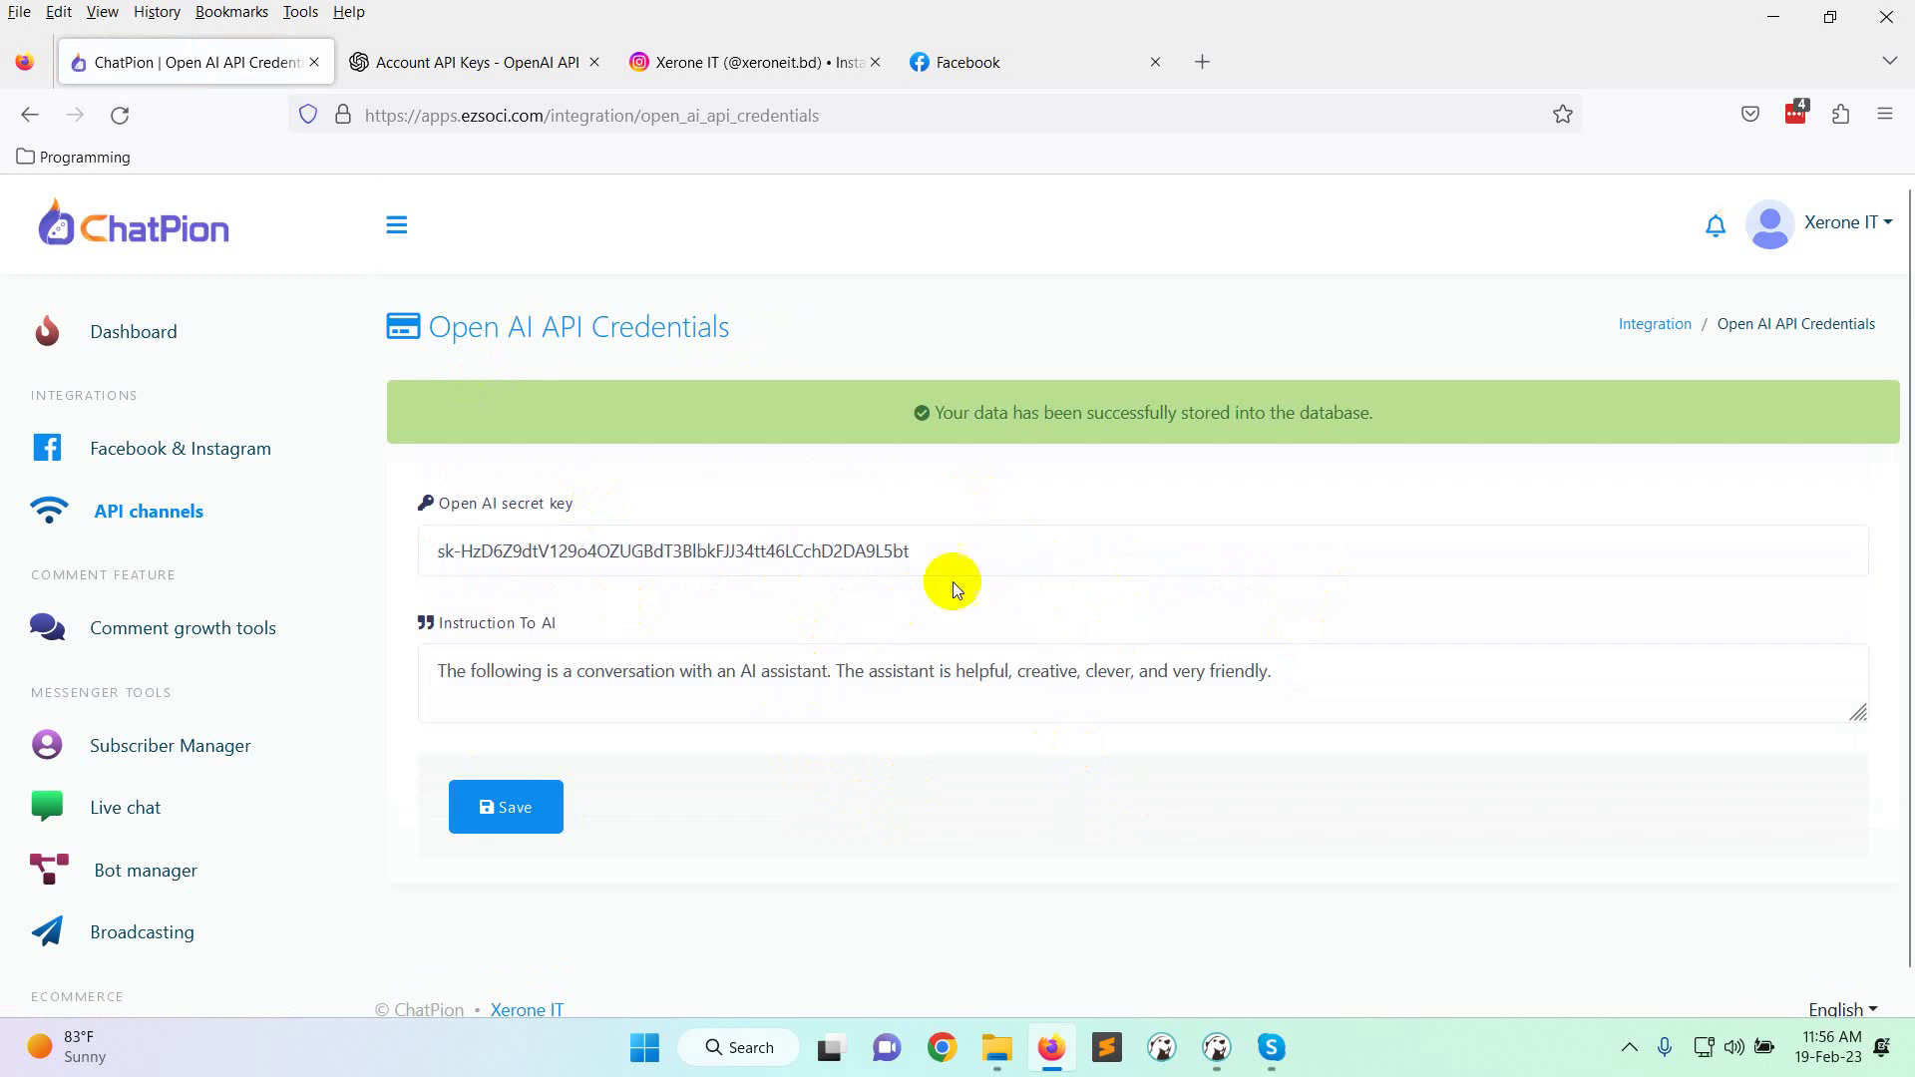
In the Bot manager, switch from Instagram to Facebook and start a new bot flow for the Xerone IT page.
{"action": "scroll", "coordinate": [150, 798], "scroll_direction": "down", "scroll_amount": 3}
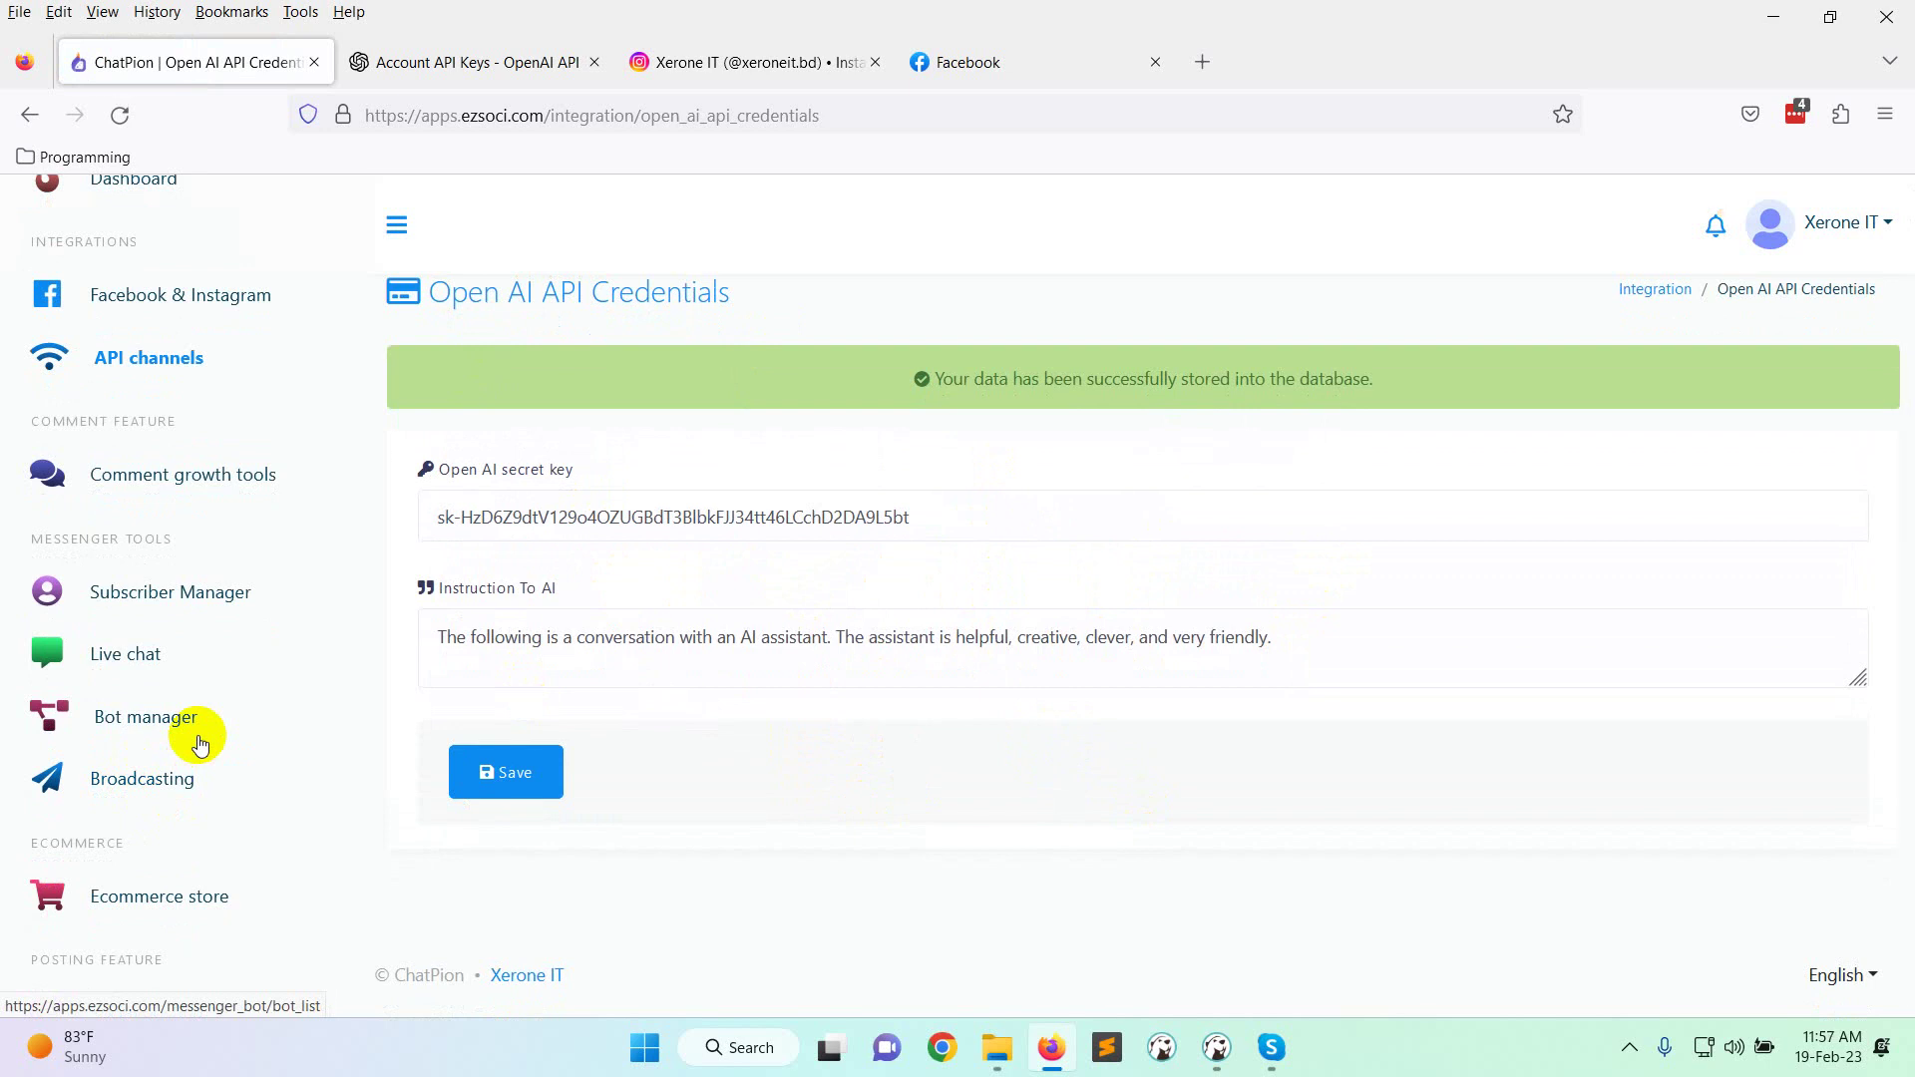
{"action": "left_click", "coordinate": [162, 731]}
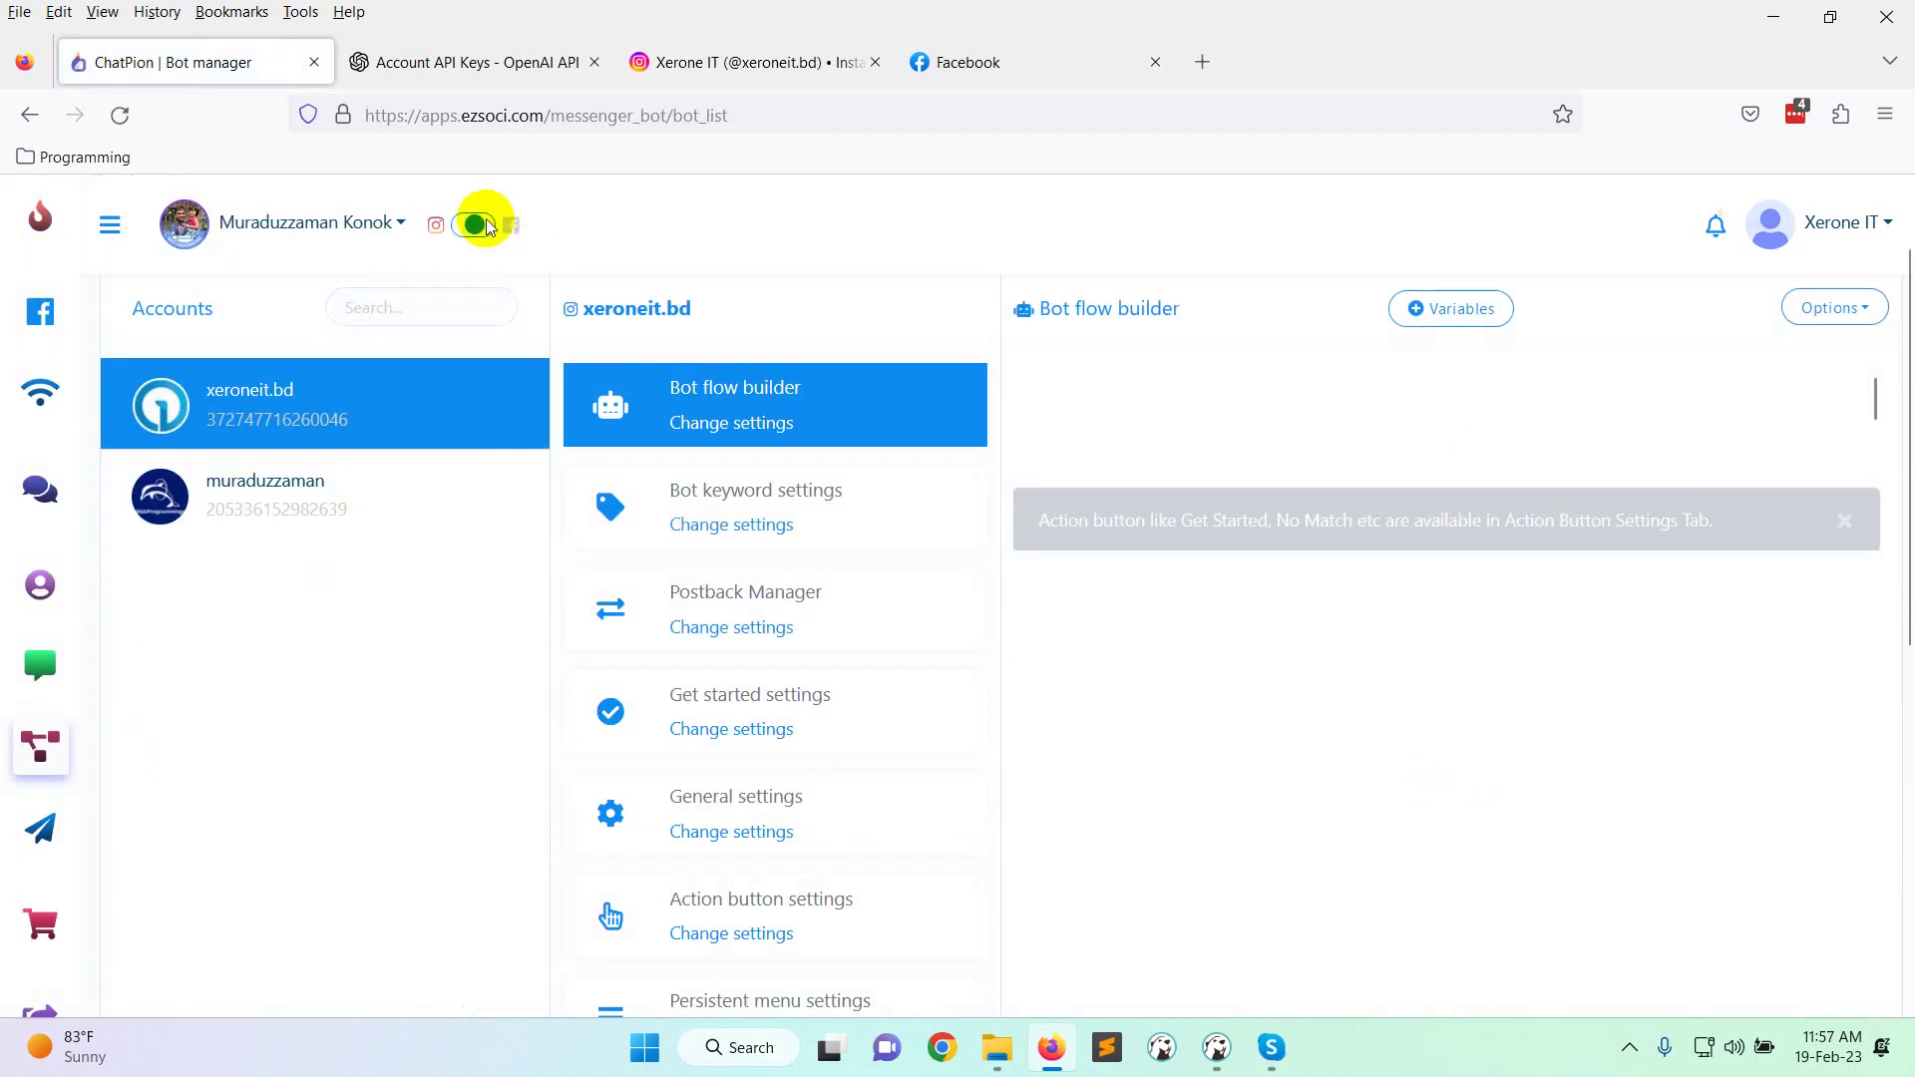
{"action": "left_click", "coordinate": [479, 225]}
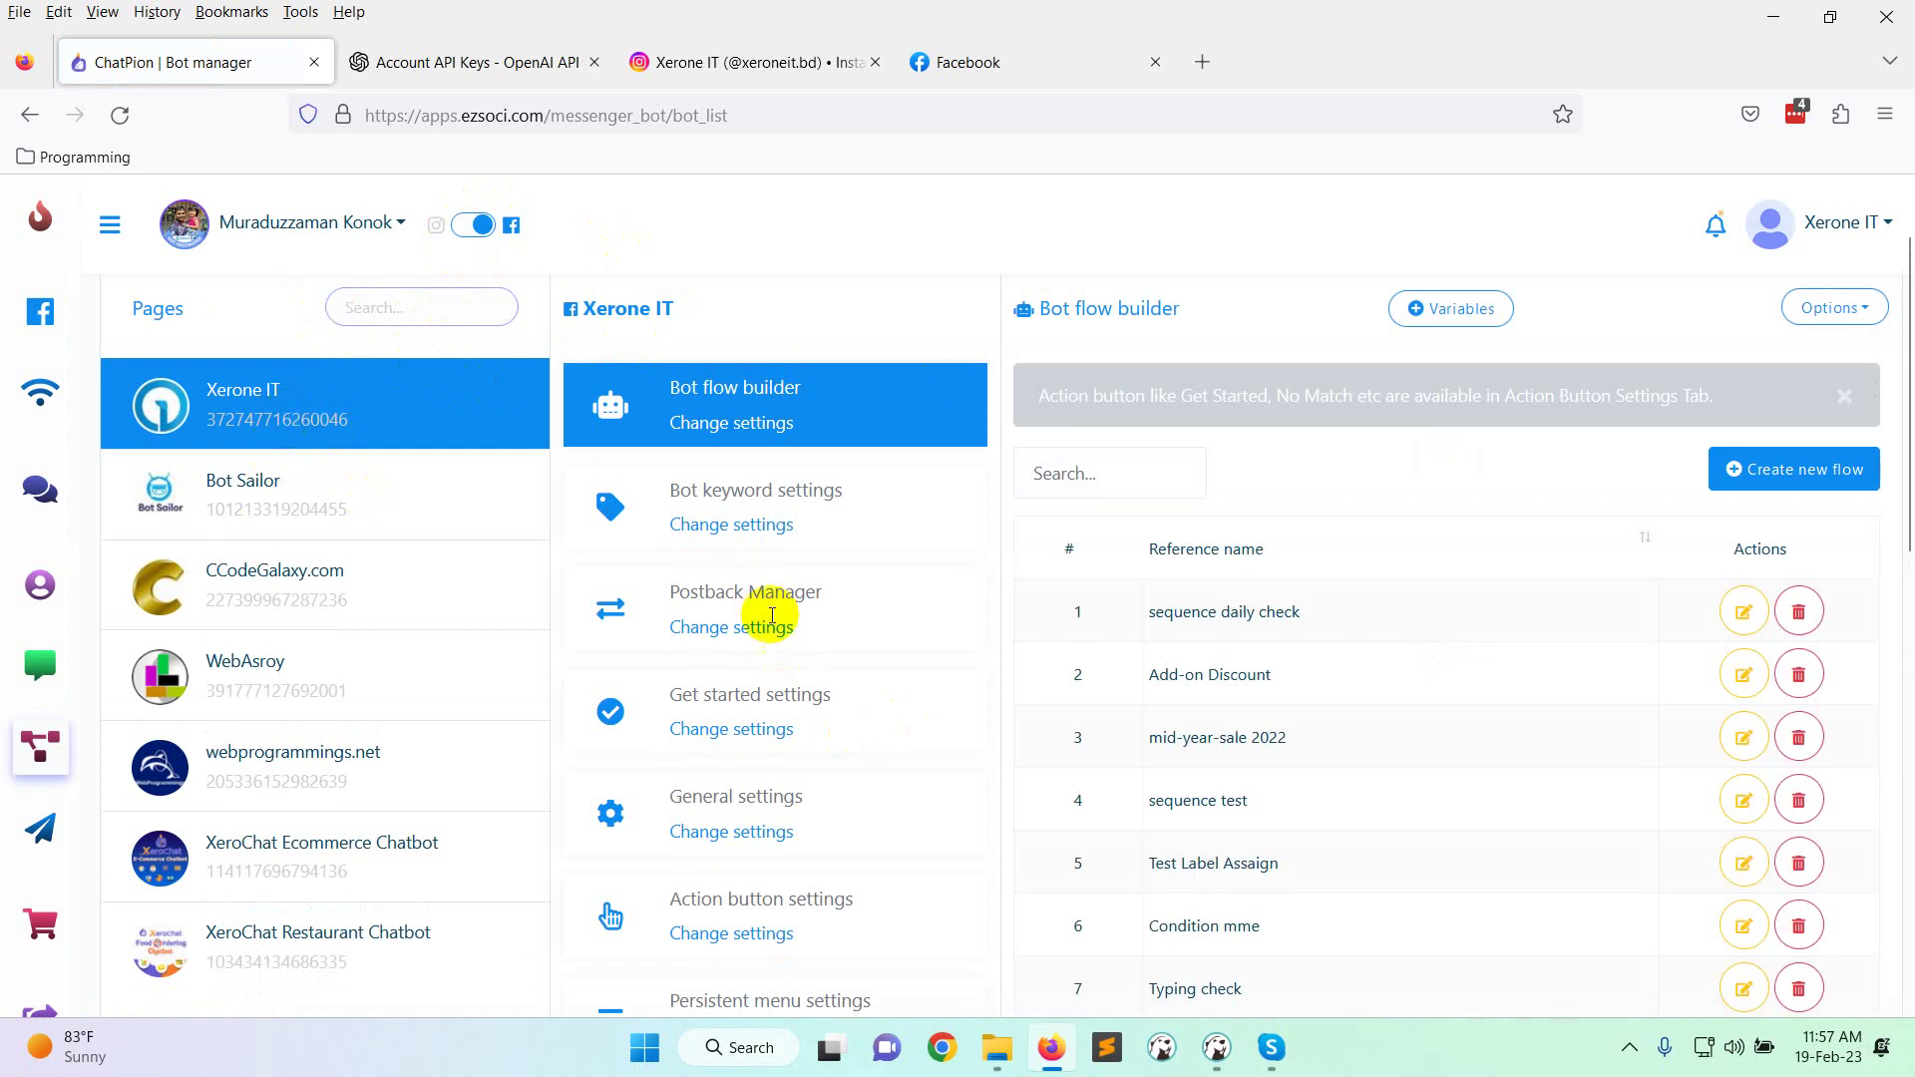
{"action": "left_click", "coordinate": [744, 525]}
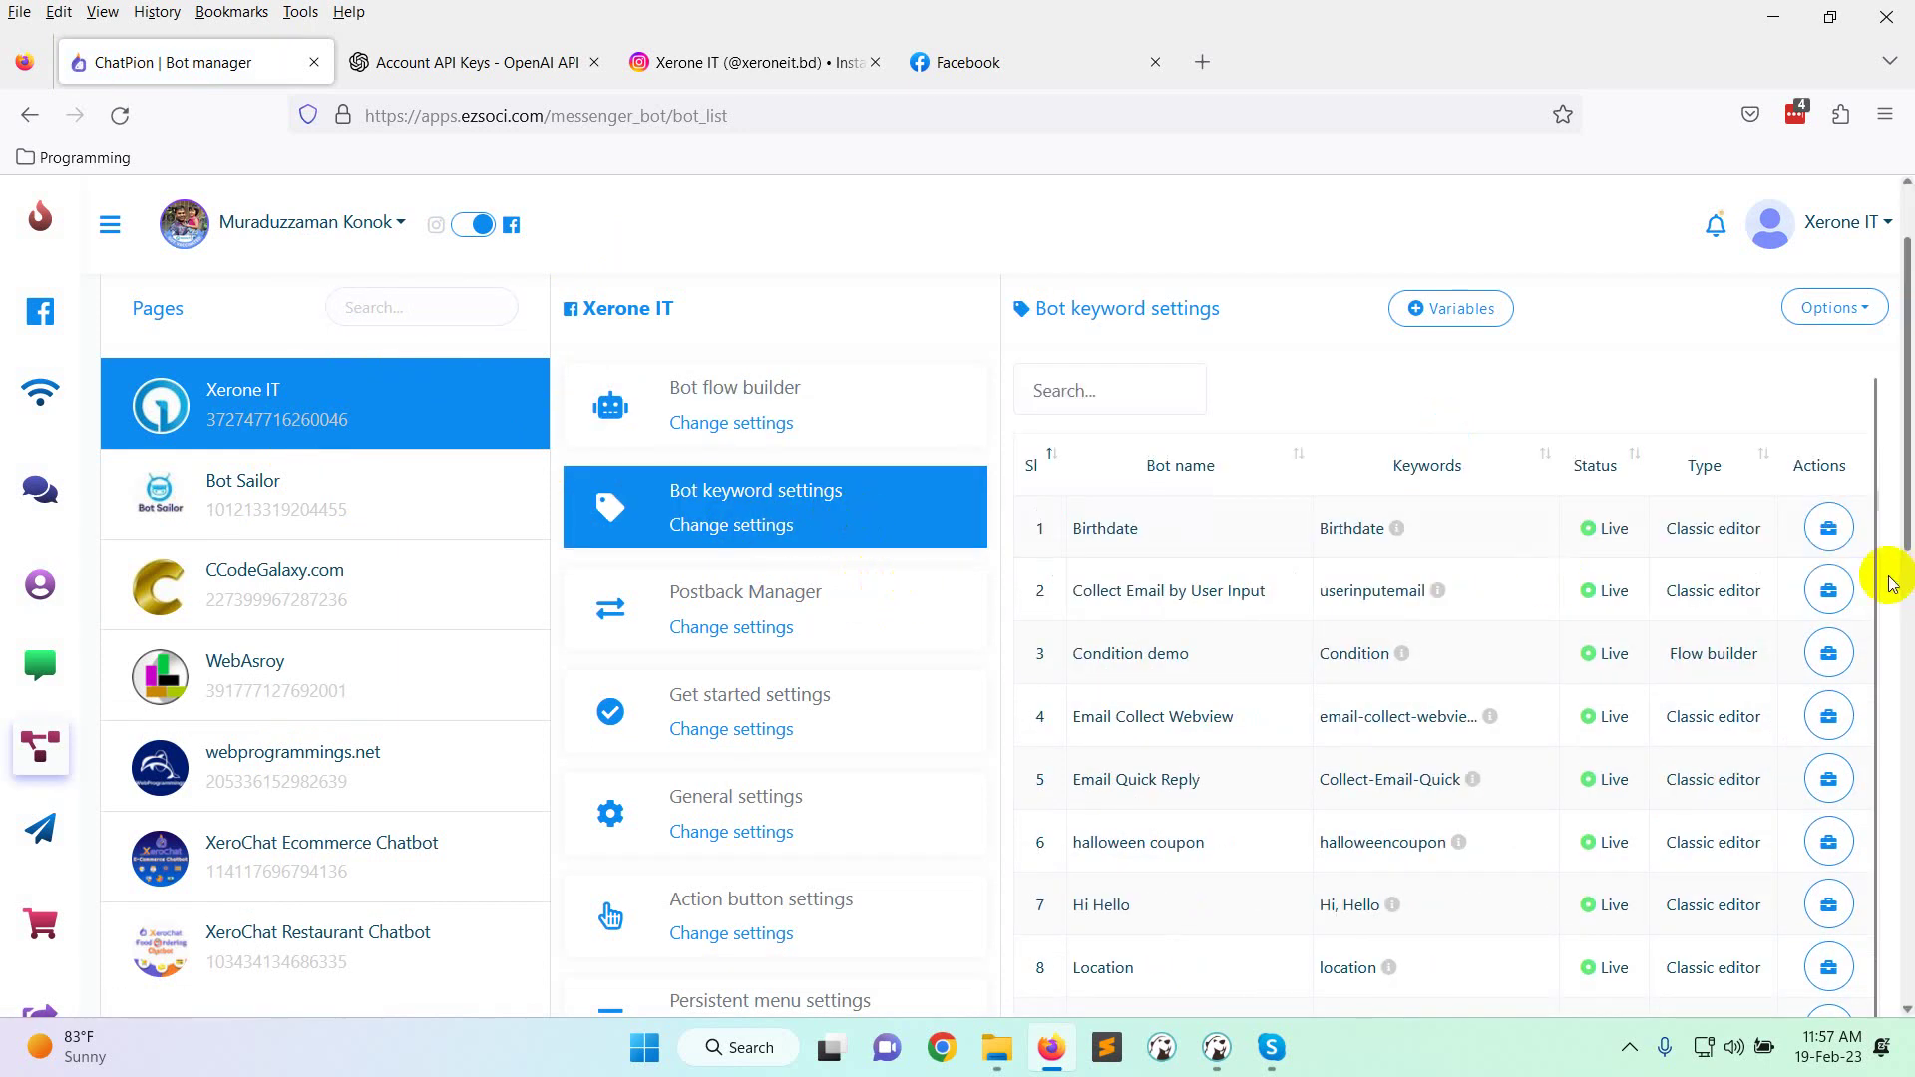
{"action": "left_click", "coordinate": [1828, 399]}
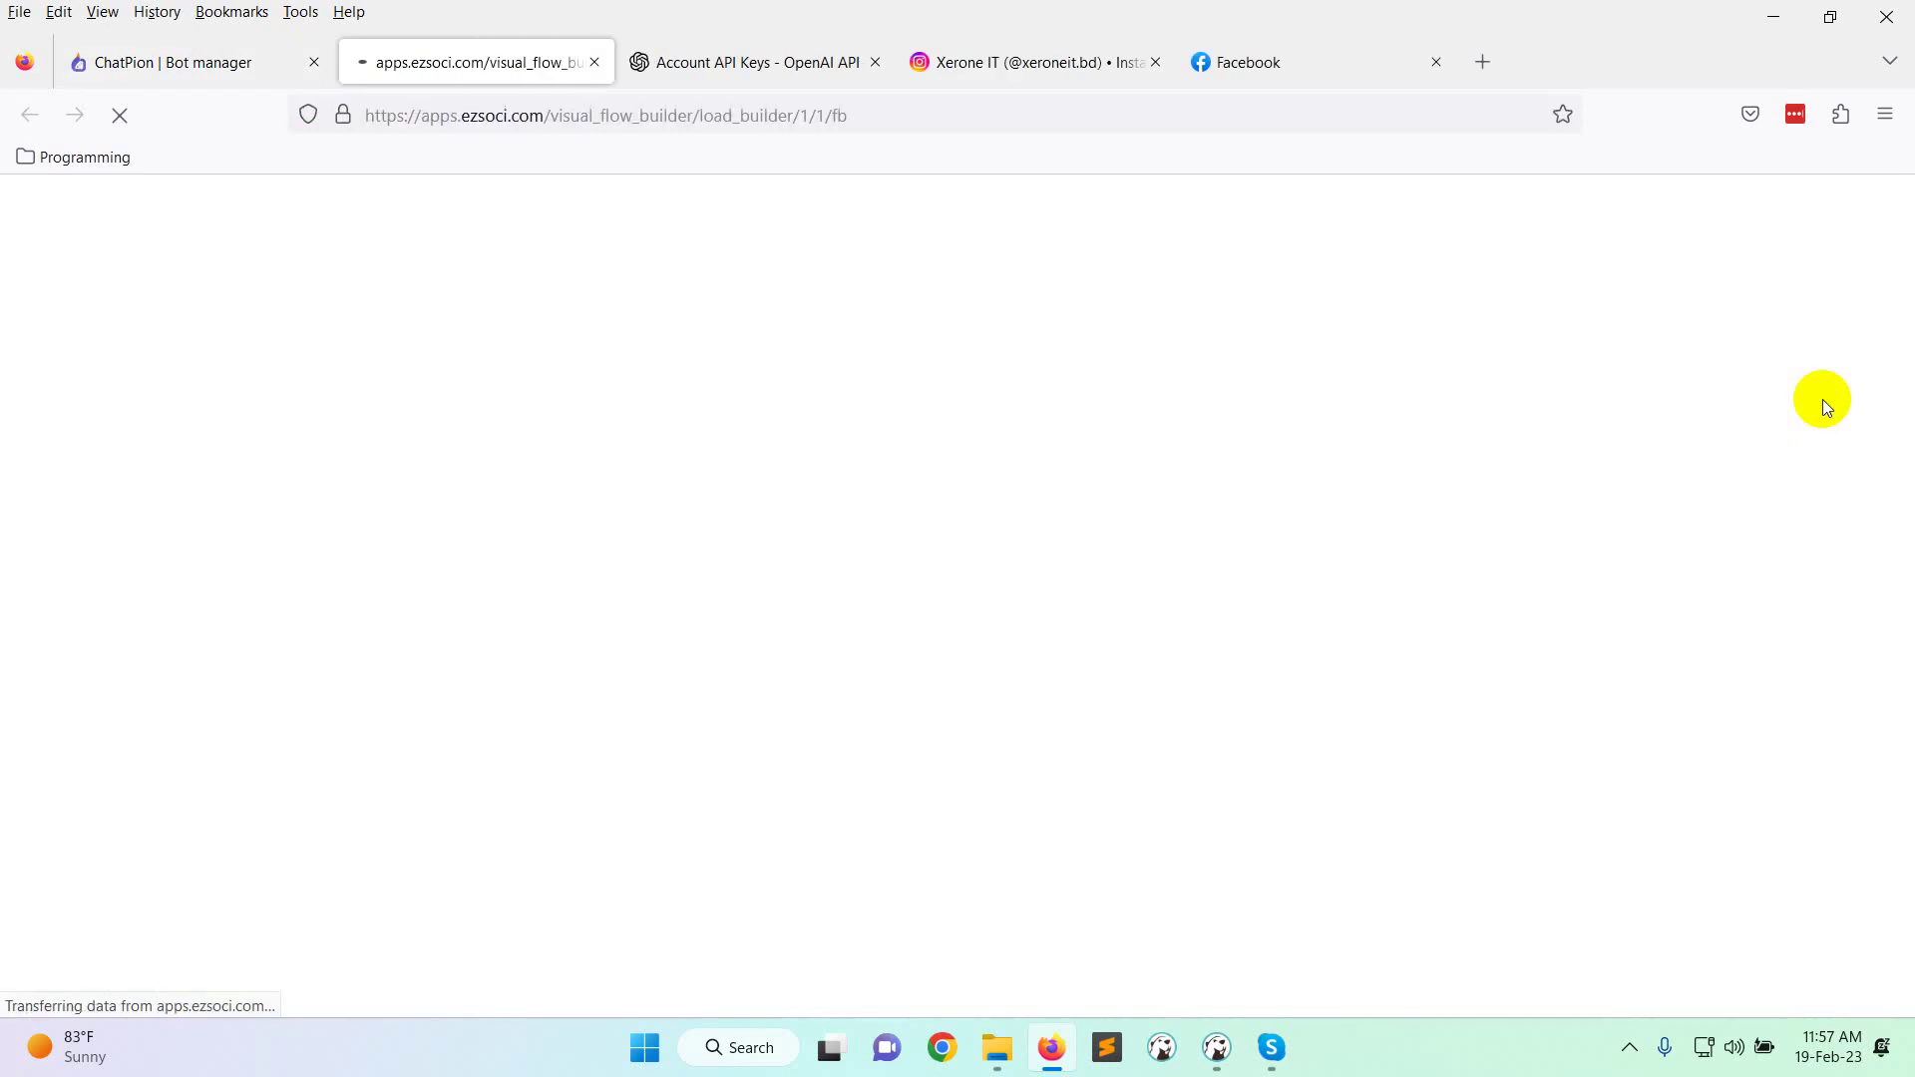
Title the Start Bot Flow block aicheck and shift it to make room on its trigger side.
{"action": "double_click", "coordinate": [513, 611]}
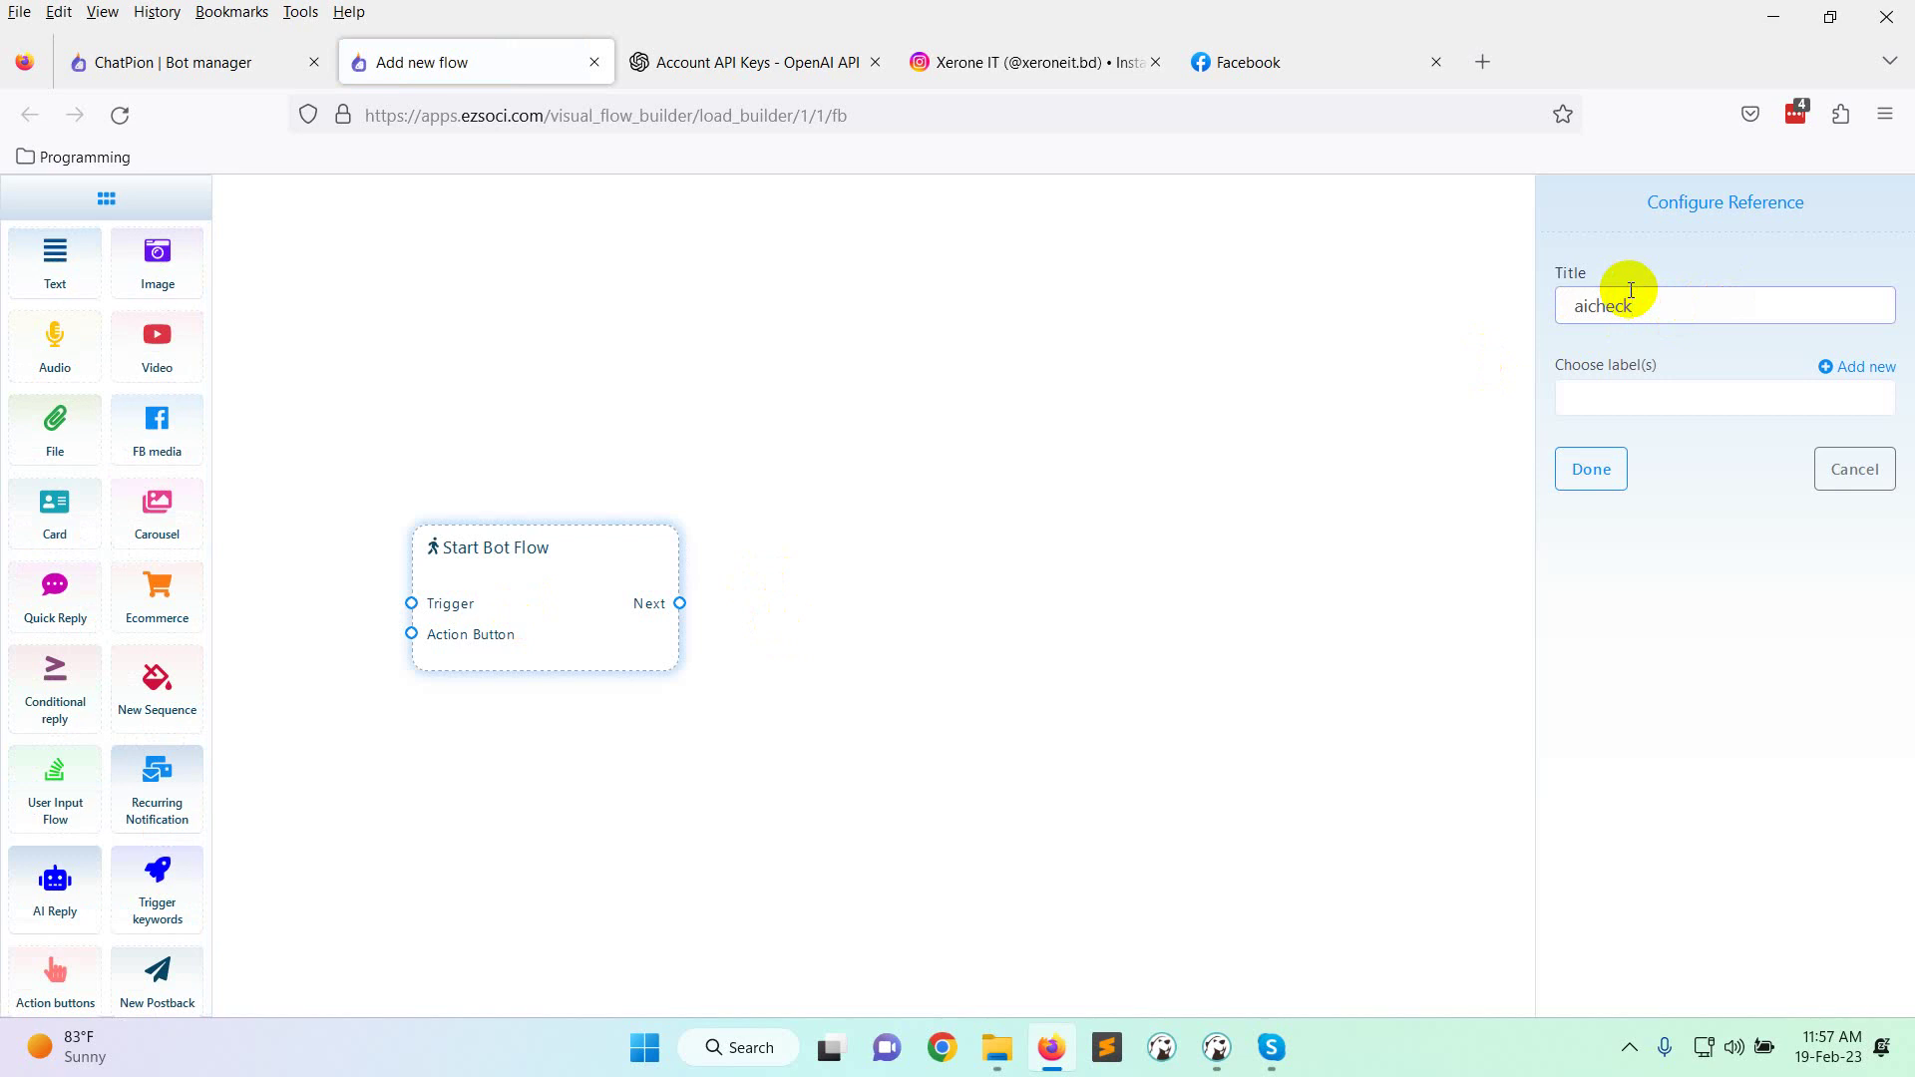
{"action": "left_click", "coordinate": [1588, 483]}
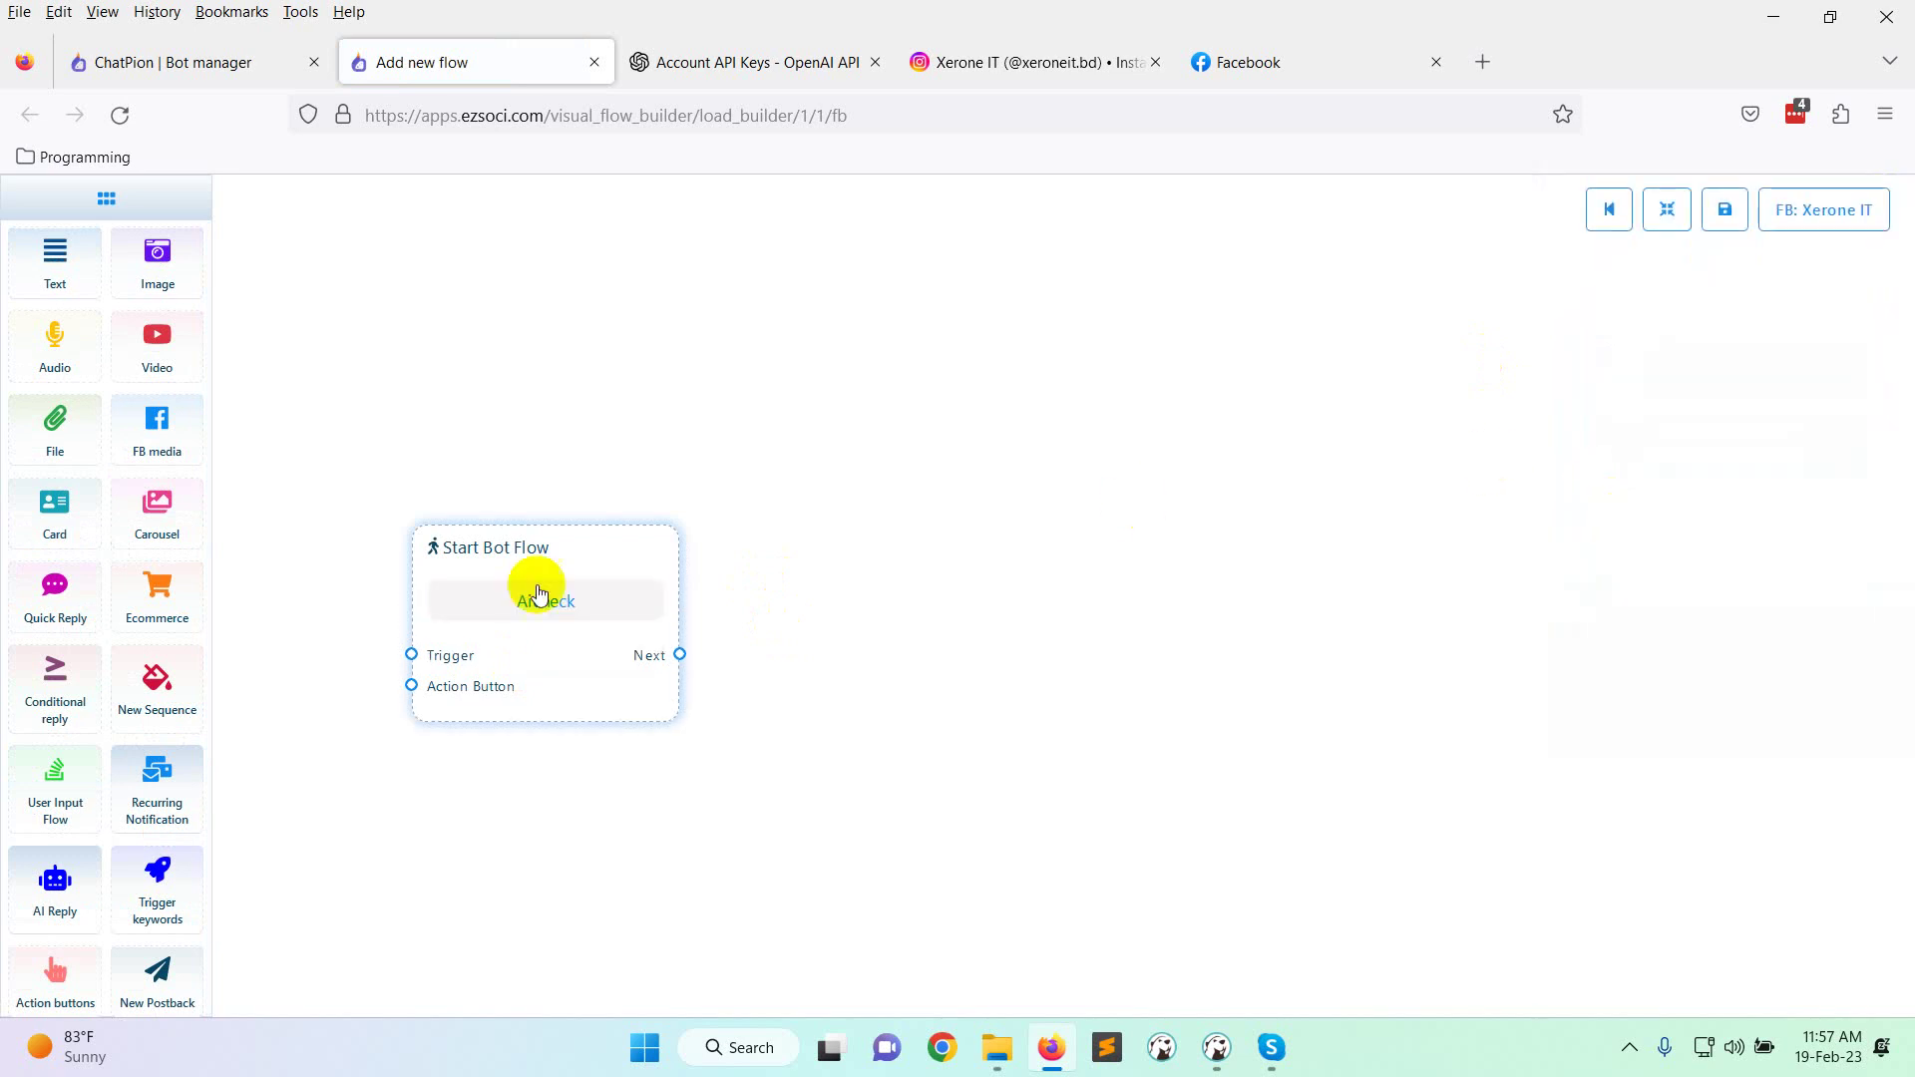
{"action": "left_click_drag", "start_coordinate": [560, 603], "coordinate": [759, 643]}
Add a Trigger keywords block, connect it to the Start Bot Flow block's Trigger, and set its keyword to aicheck.
{"action": "left_click_drag", "start_coordinate": [176, 915], "coordinate": [429, 638]}
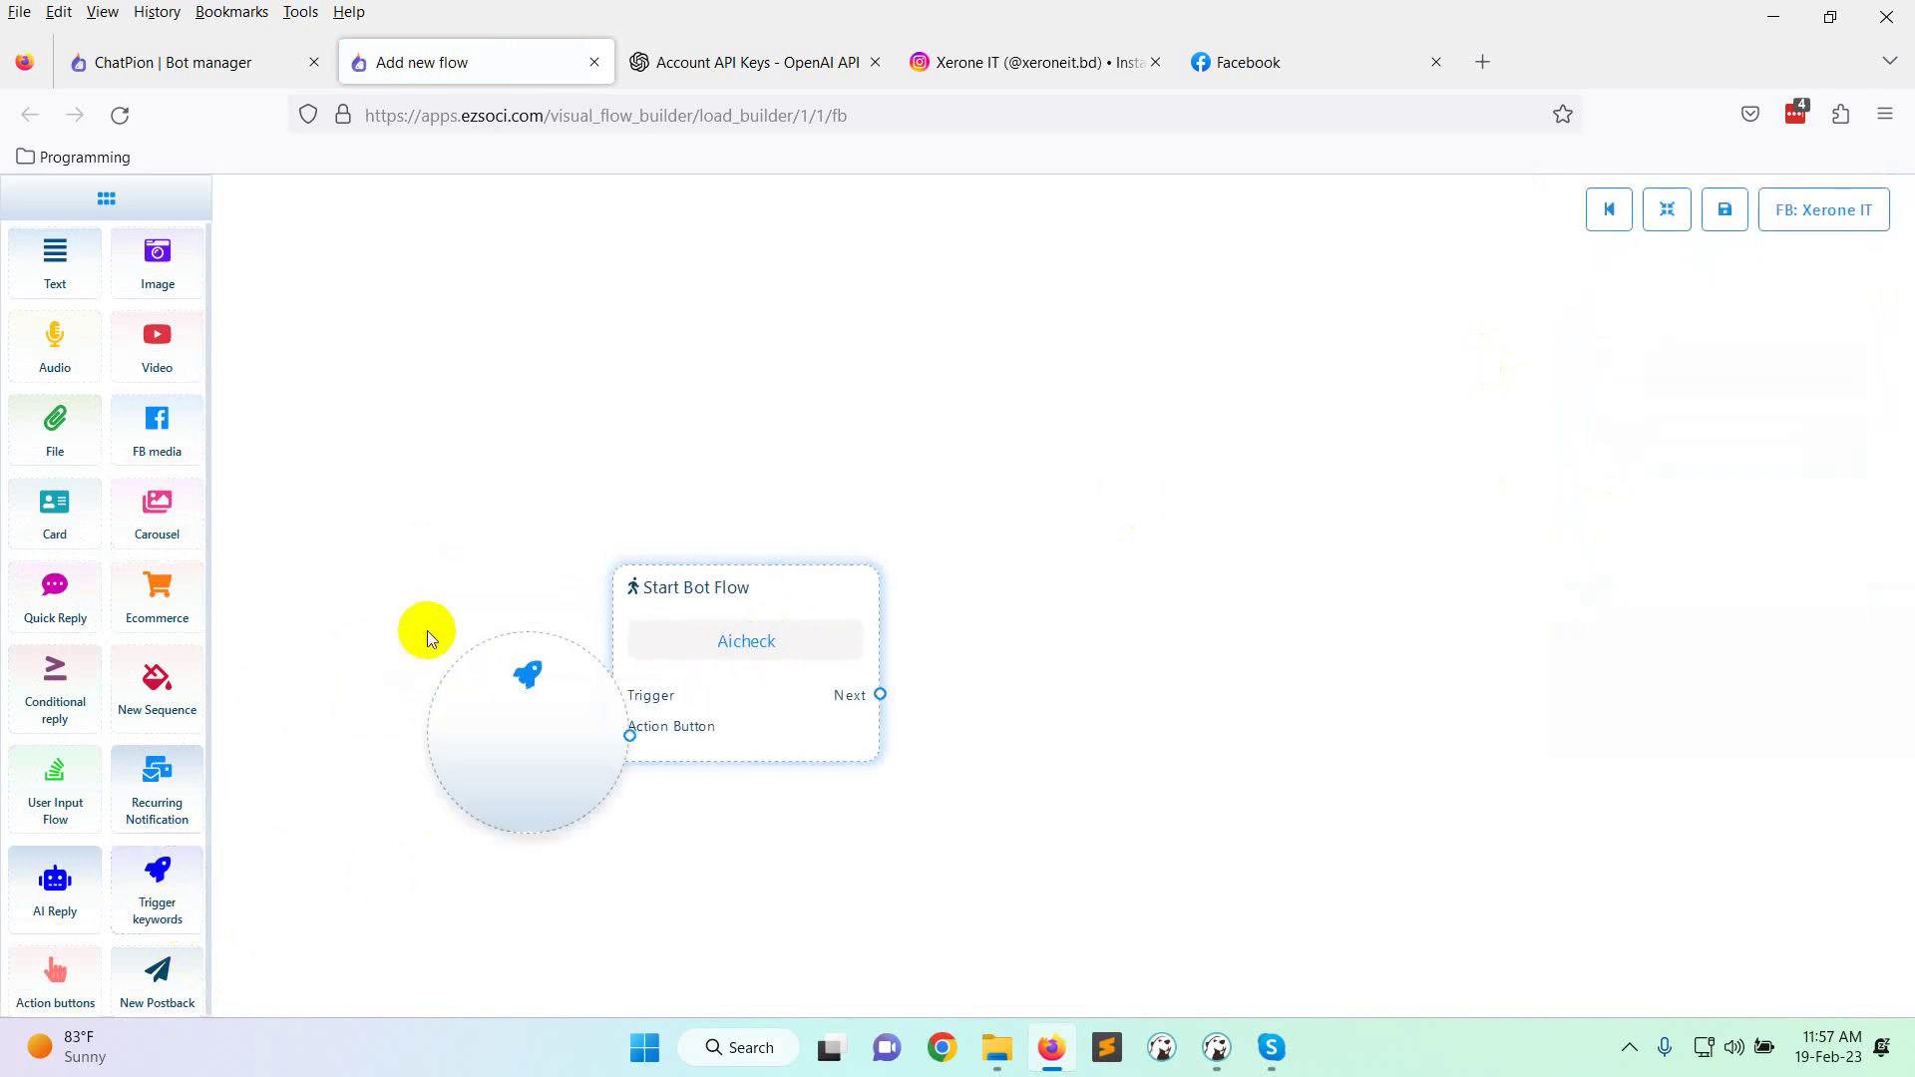
{"action": "left_click_drag", "start_coordinate": [650, 688], "coordinate": [903, 748]}
{"action": "left_click_drag", "start_coordinate": [630, 735], "coordinate": [853, 751]}
{"action": "left_click", "coordinate": [547, 753]}
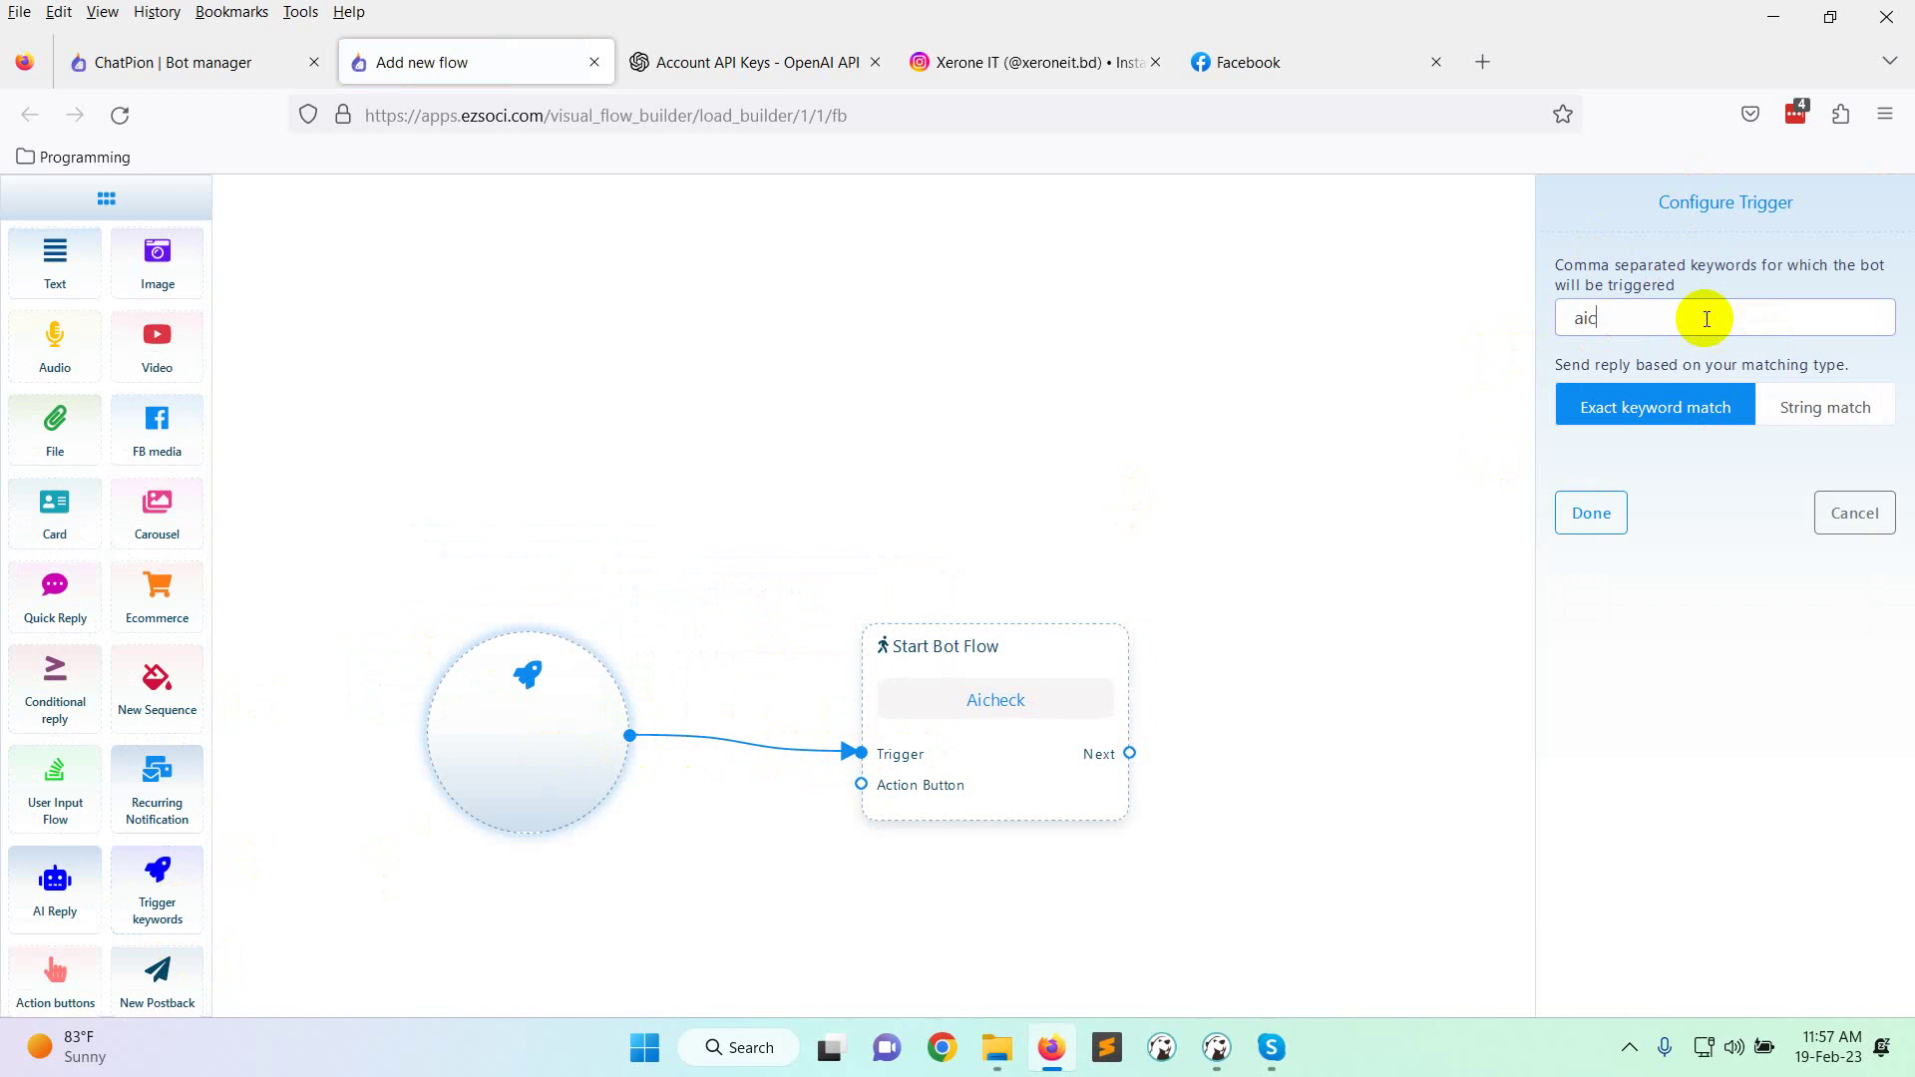
{"action": "double_click", "coordinate": [1702, 315]}
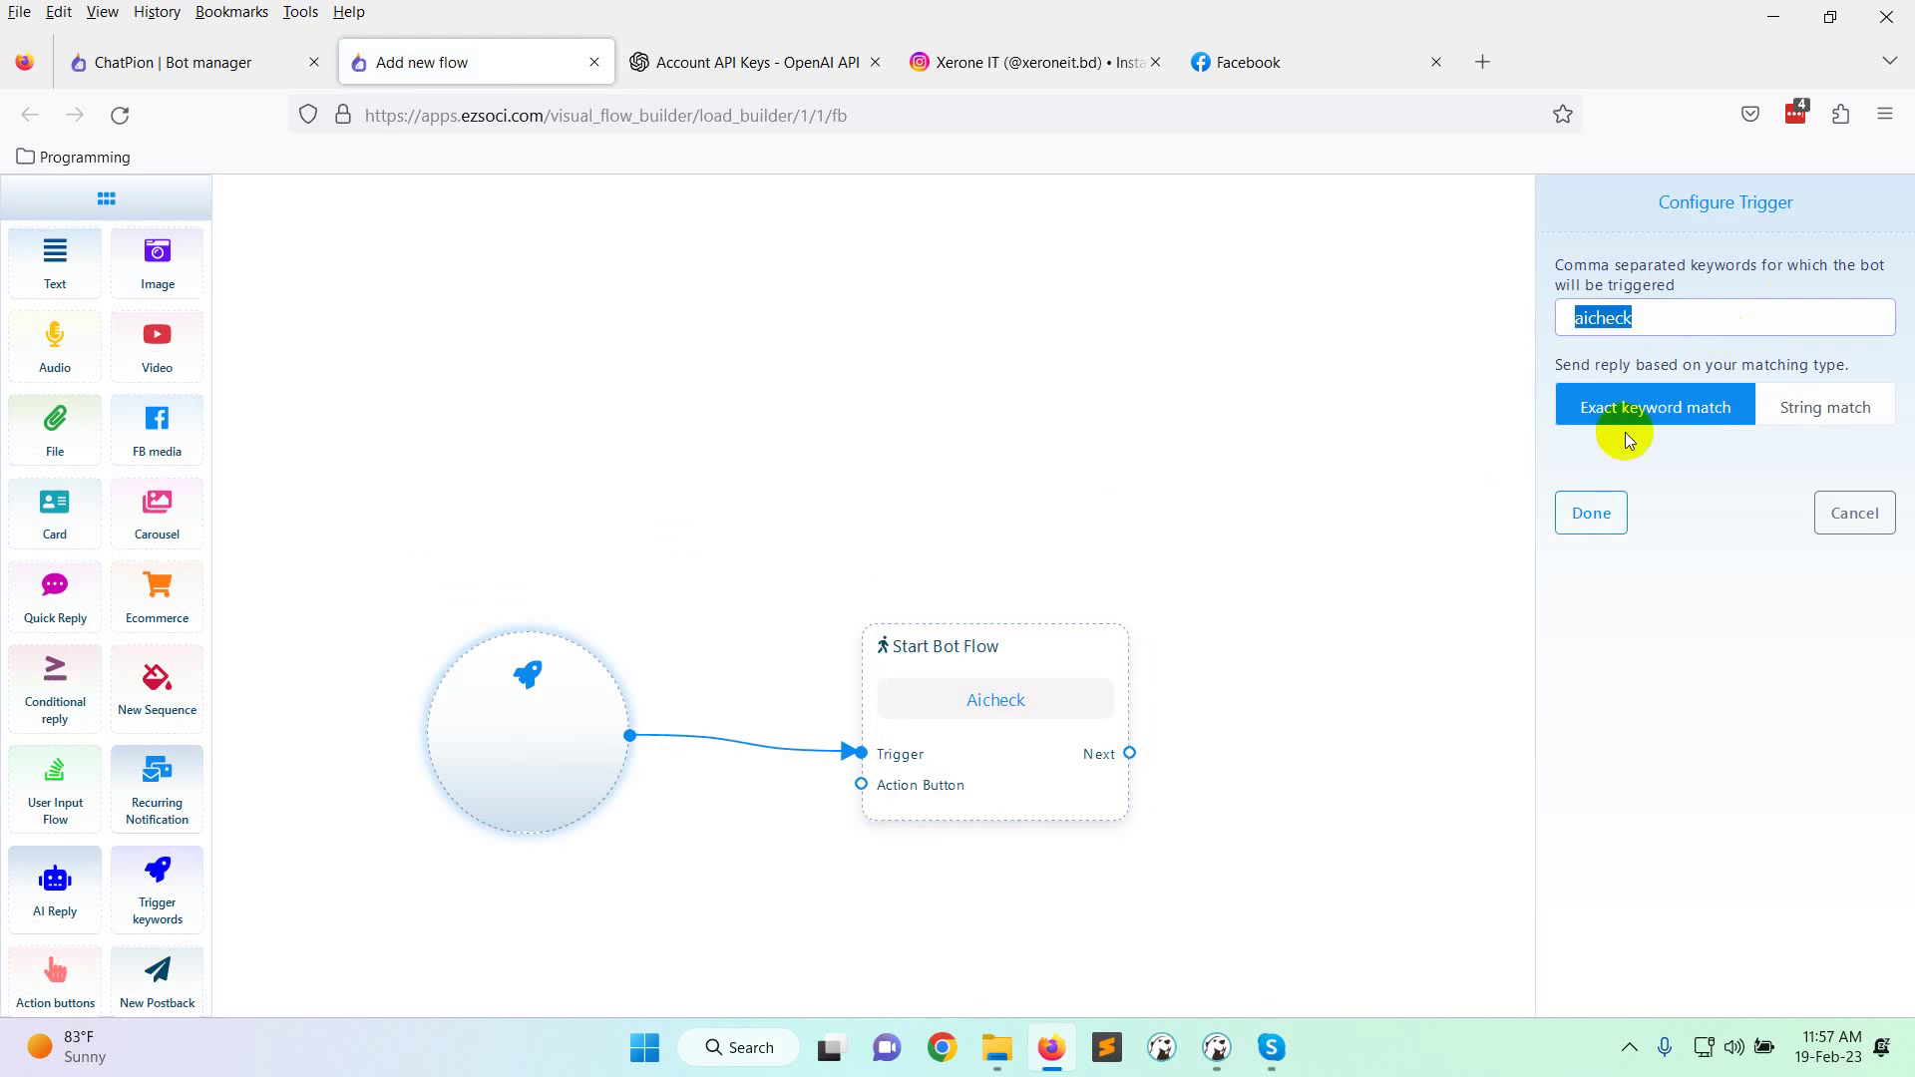
{"action": "left_click", "coordinate": [1592, 513]}
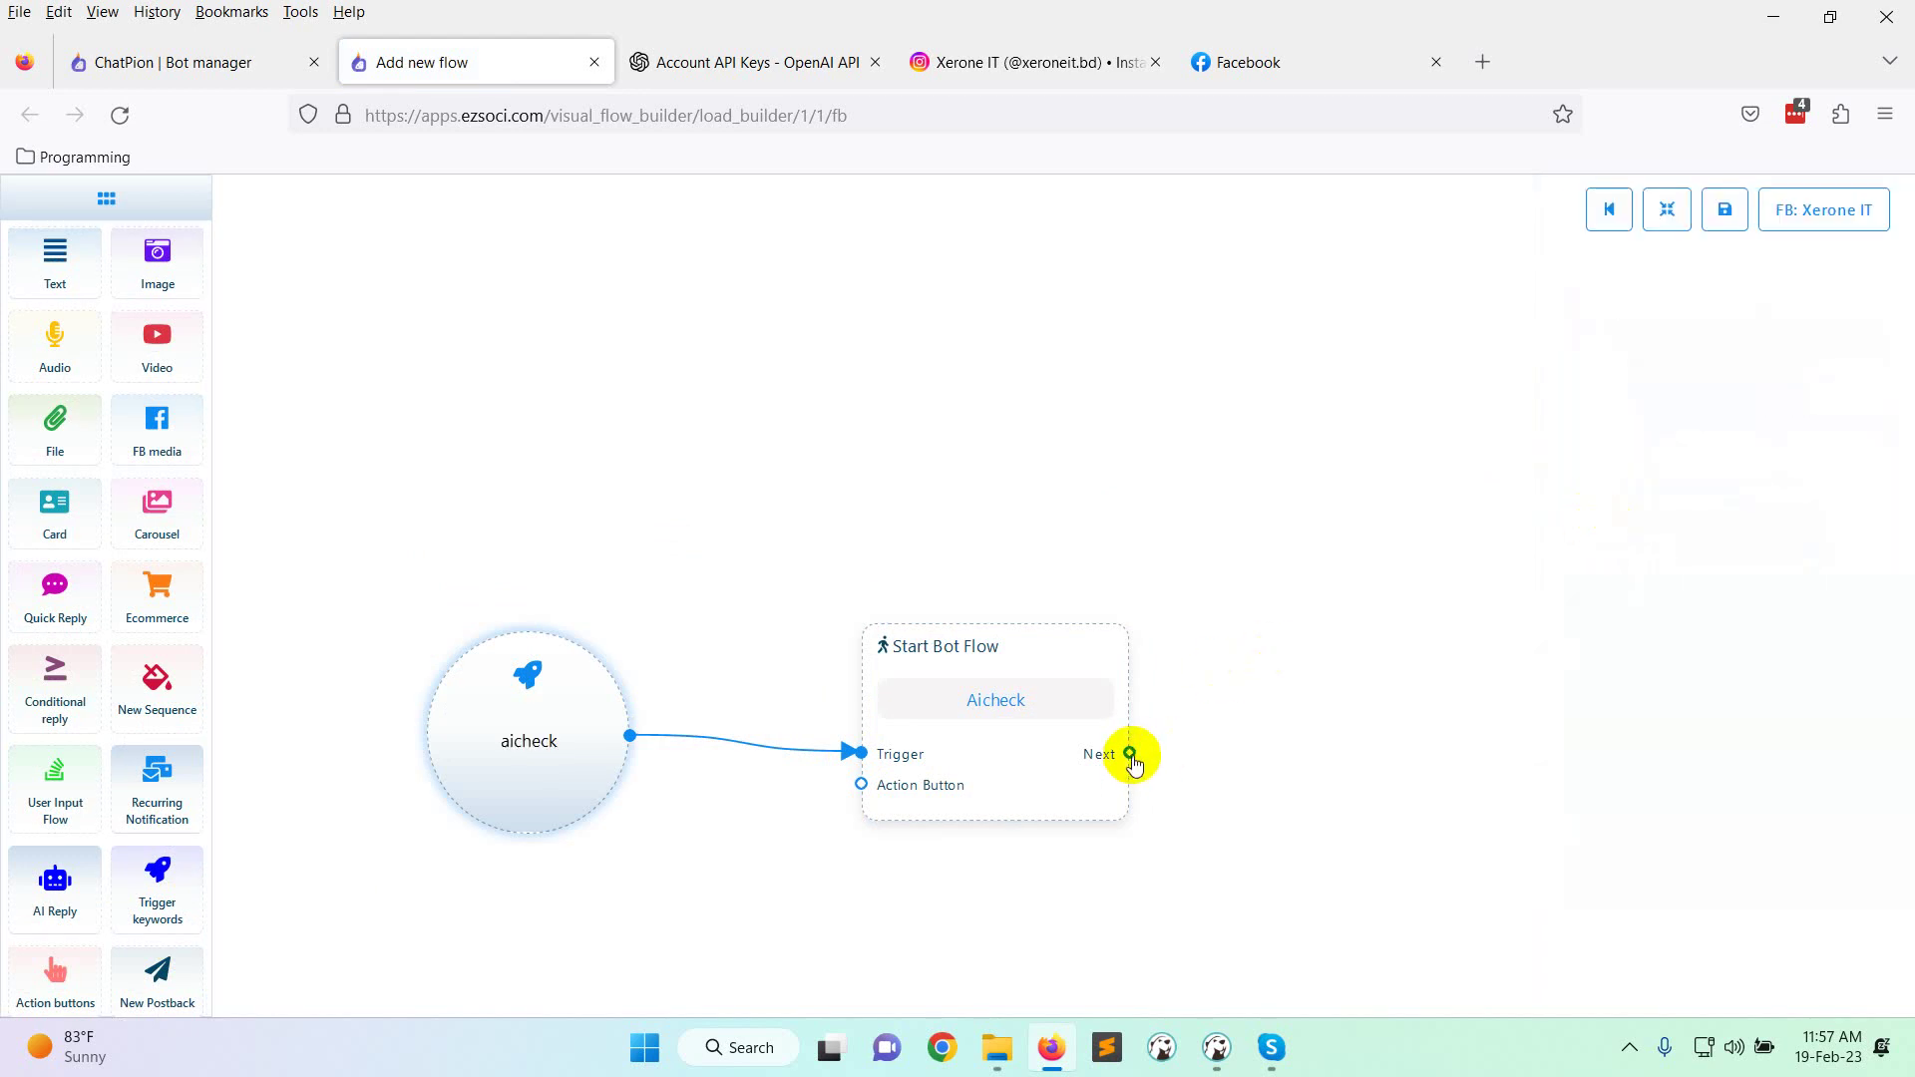
Add an AI Reply block connected to the Start Bot Flow block's Next output.
{"action": "mouse_move", "coordinate": [1130, 753]}
{"action": "left_mouse_down"}
{"action": "mouse_move", "coordinate": [1253, 509]}
{"action": "mouse_move", "coordinate": [1362, 625]}
{"action": "left_mouse_up"}
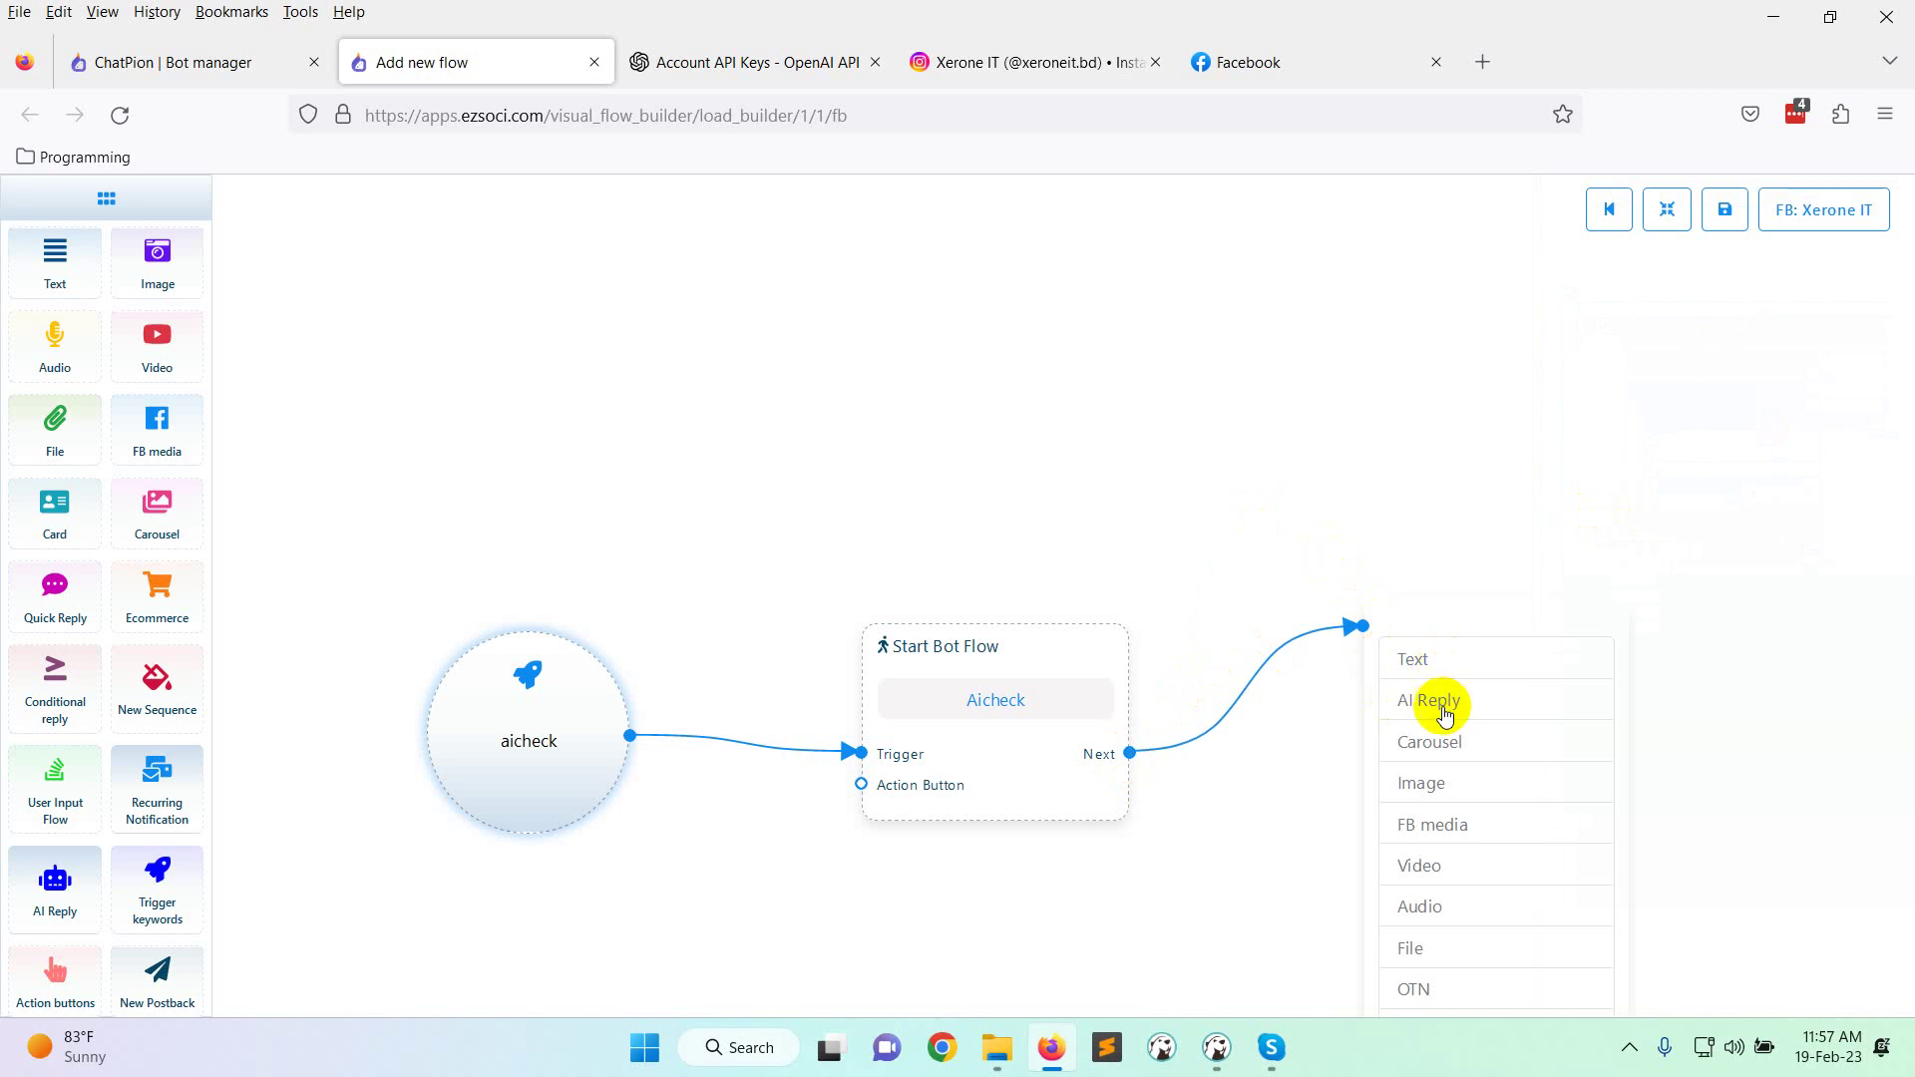
{"action": "left_click_drag", "start_coordinate": [1360, 504], "coordinate": [1216, 261]}
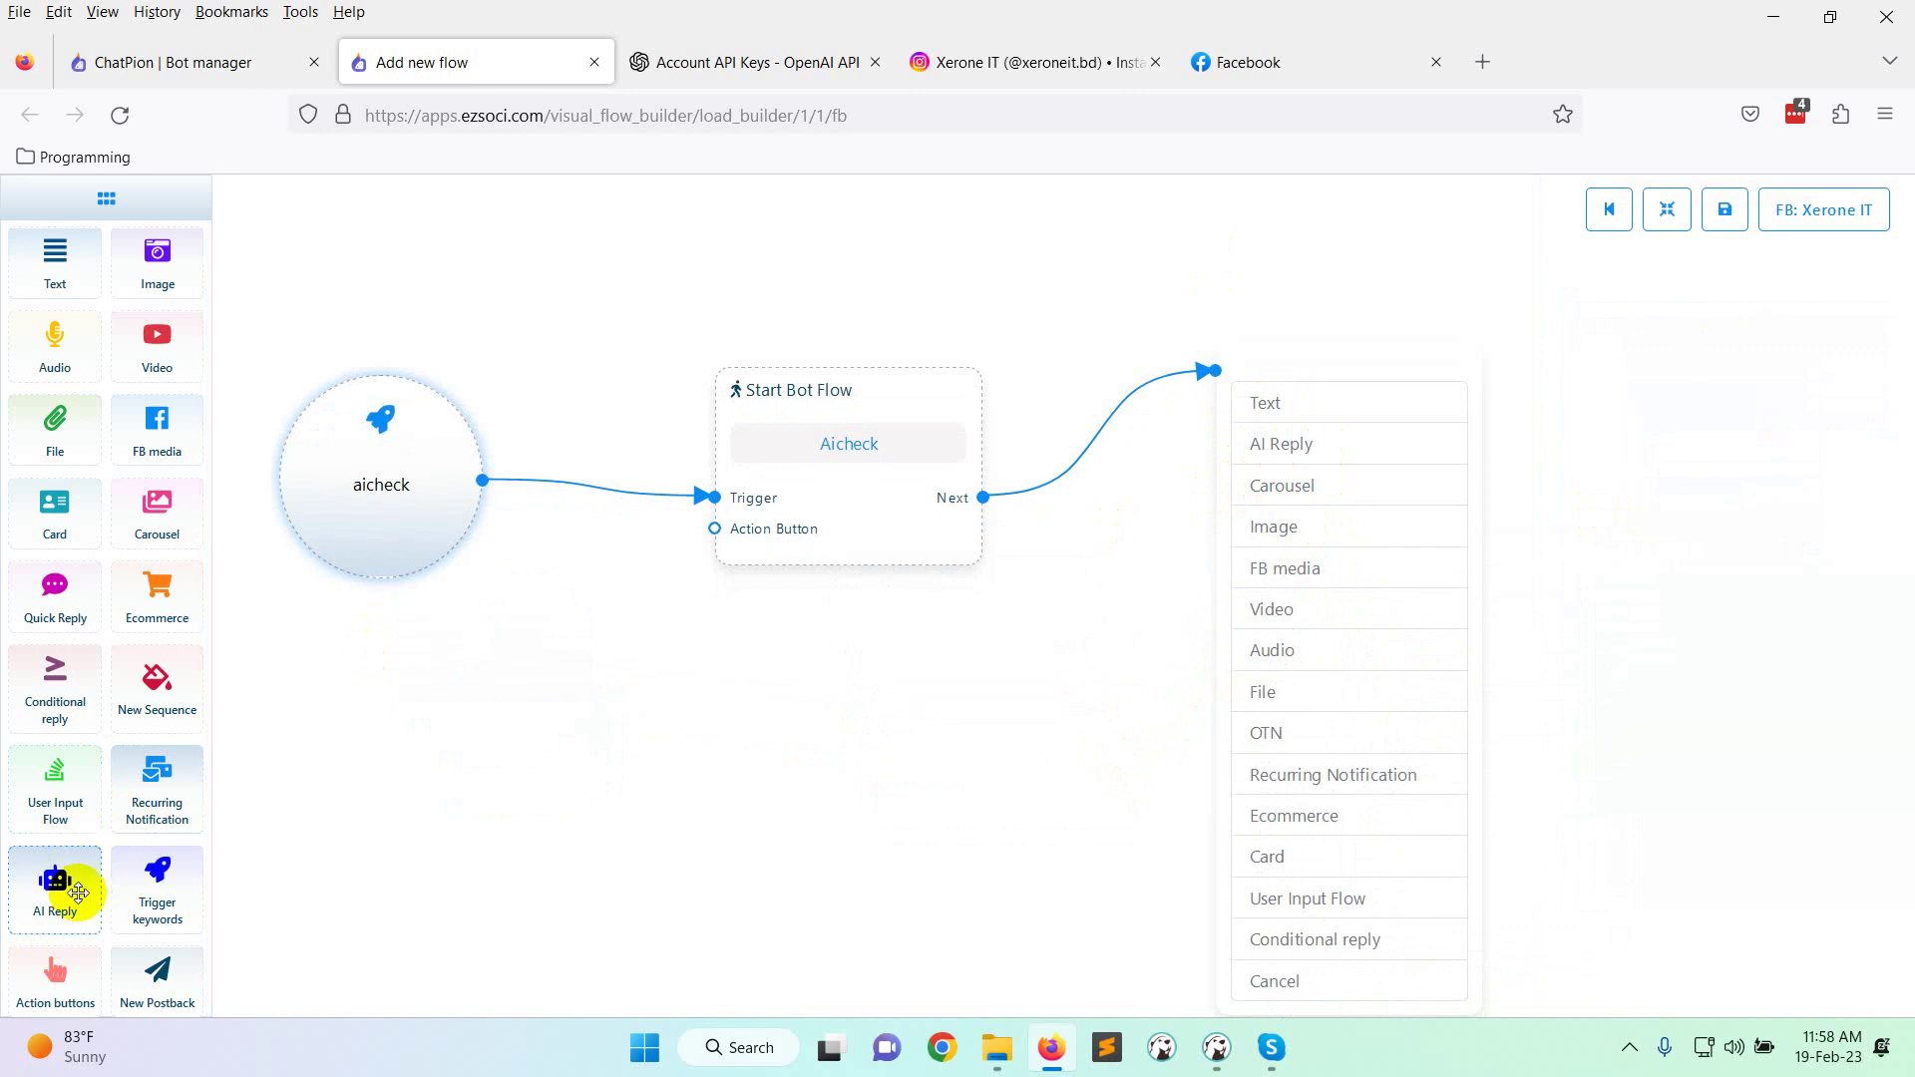
{"action": "left_click", "coordinate": [1297, 443]}
{"action": "left_click_drag", "start_coordinate": [1245, 483], "coordinate": [1250, 477]}
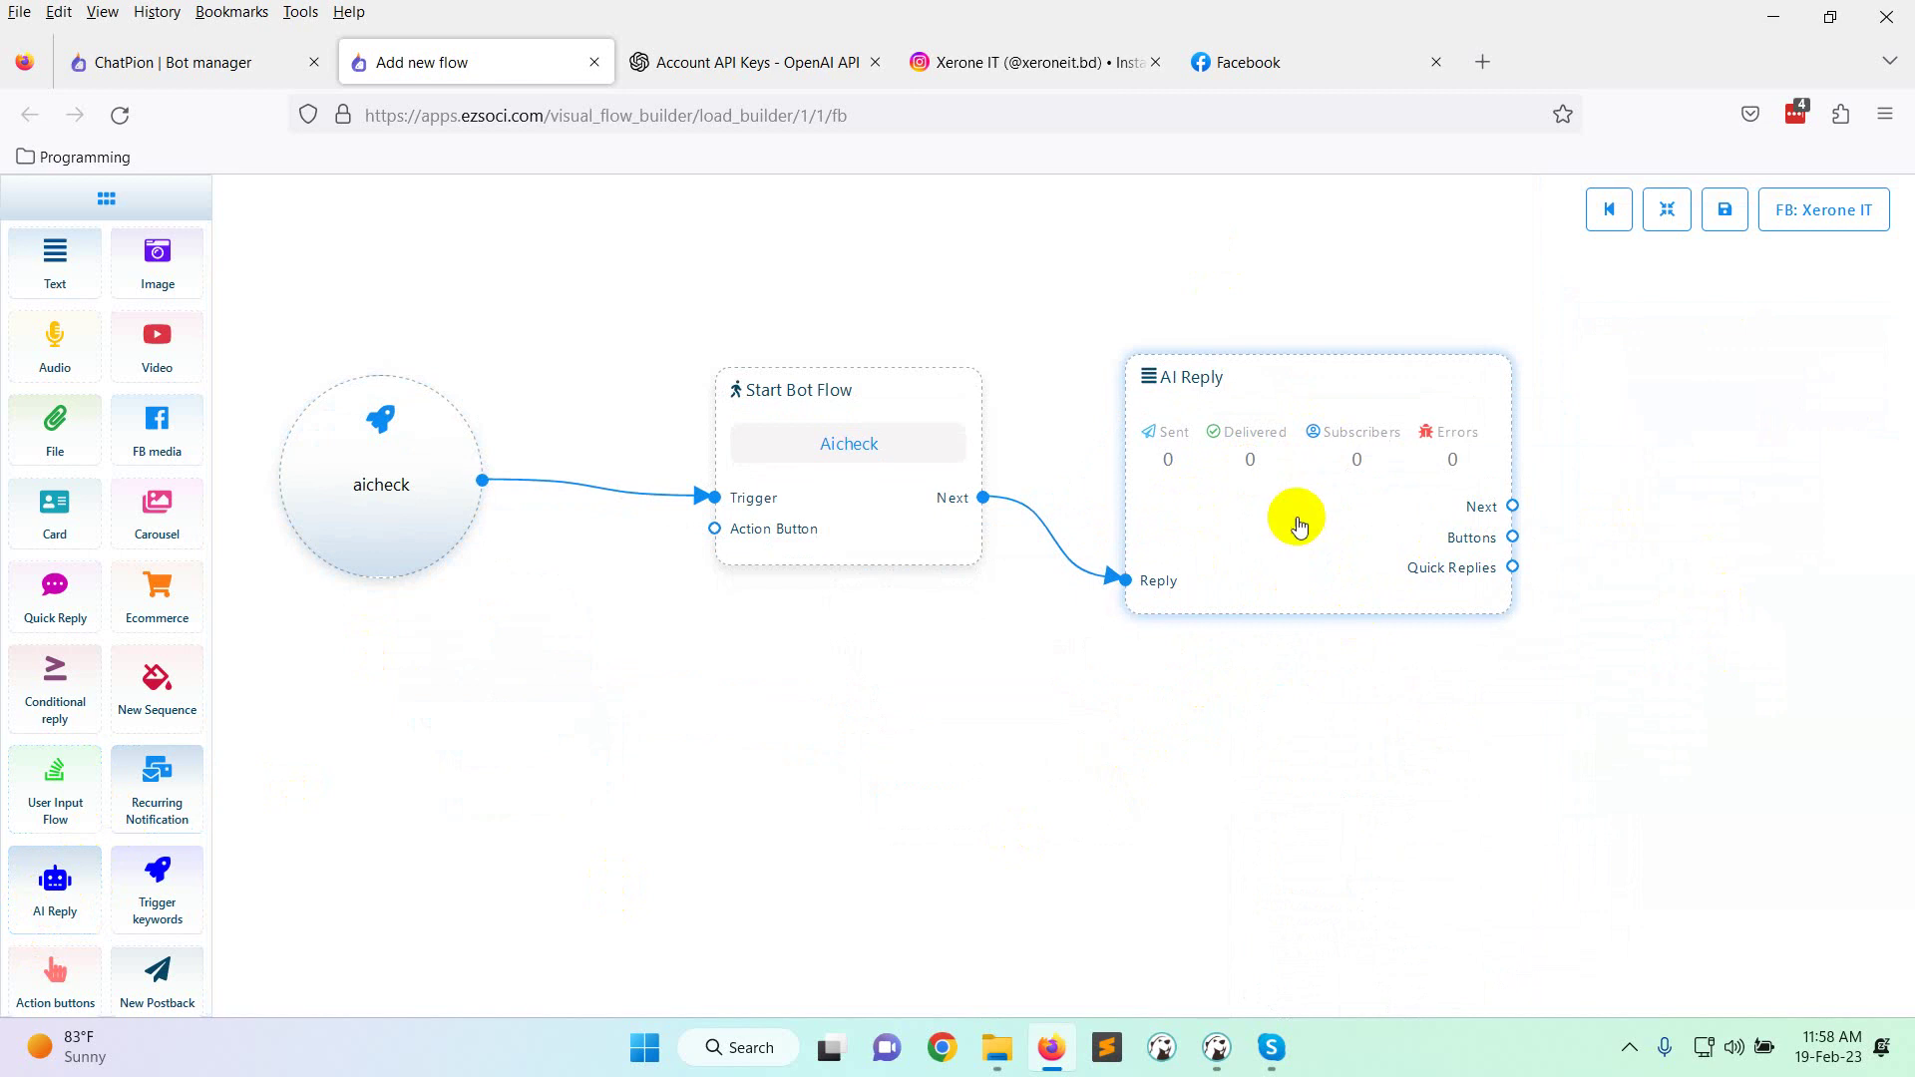
Set the AI Reply message to "Xerone IT is a software development company who has developed a lot of popular software like ChatPion, BotSailor, SiteSpy etc.".
{"action": "double_click", "coordinate": [1297, 526]}
{"action": "left_click", "coordinate": [1710, 385]}
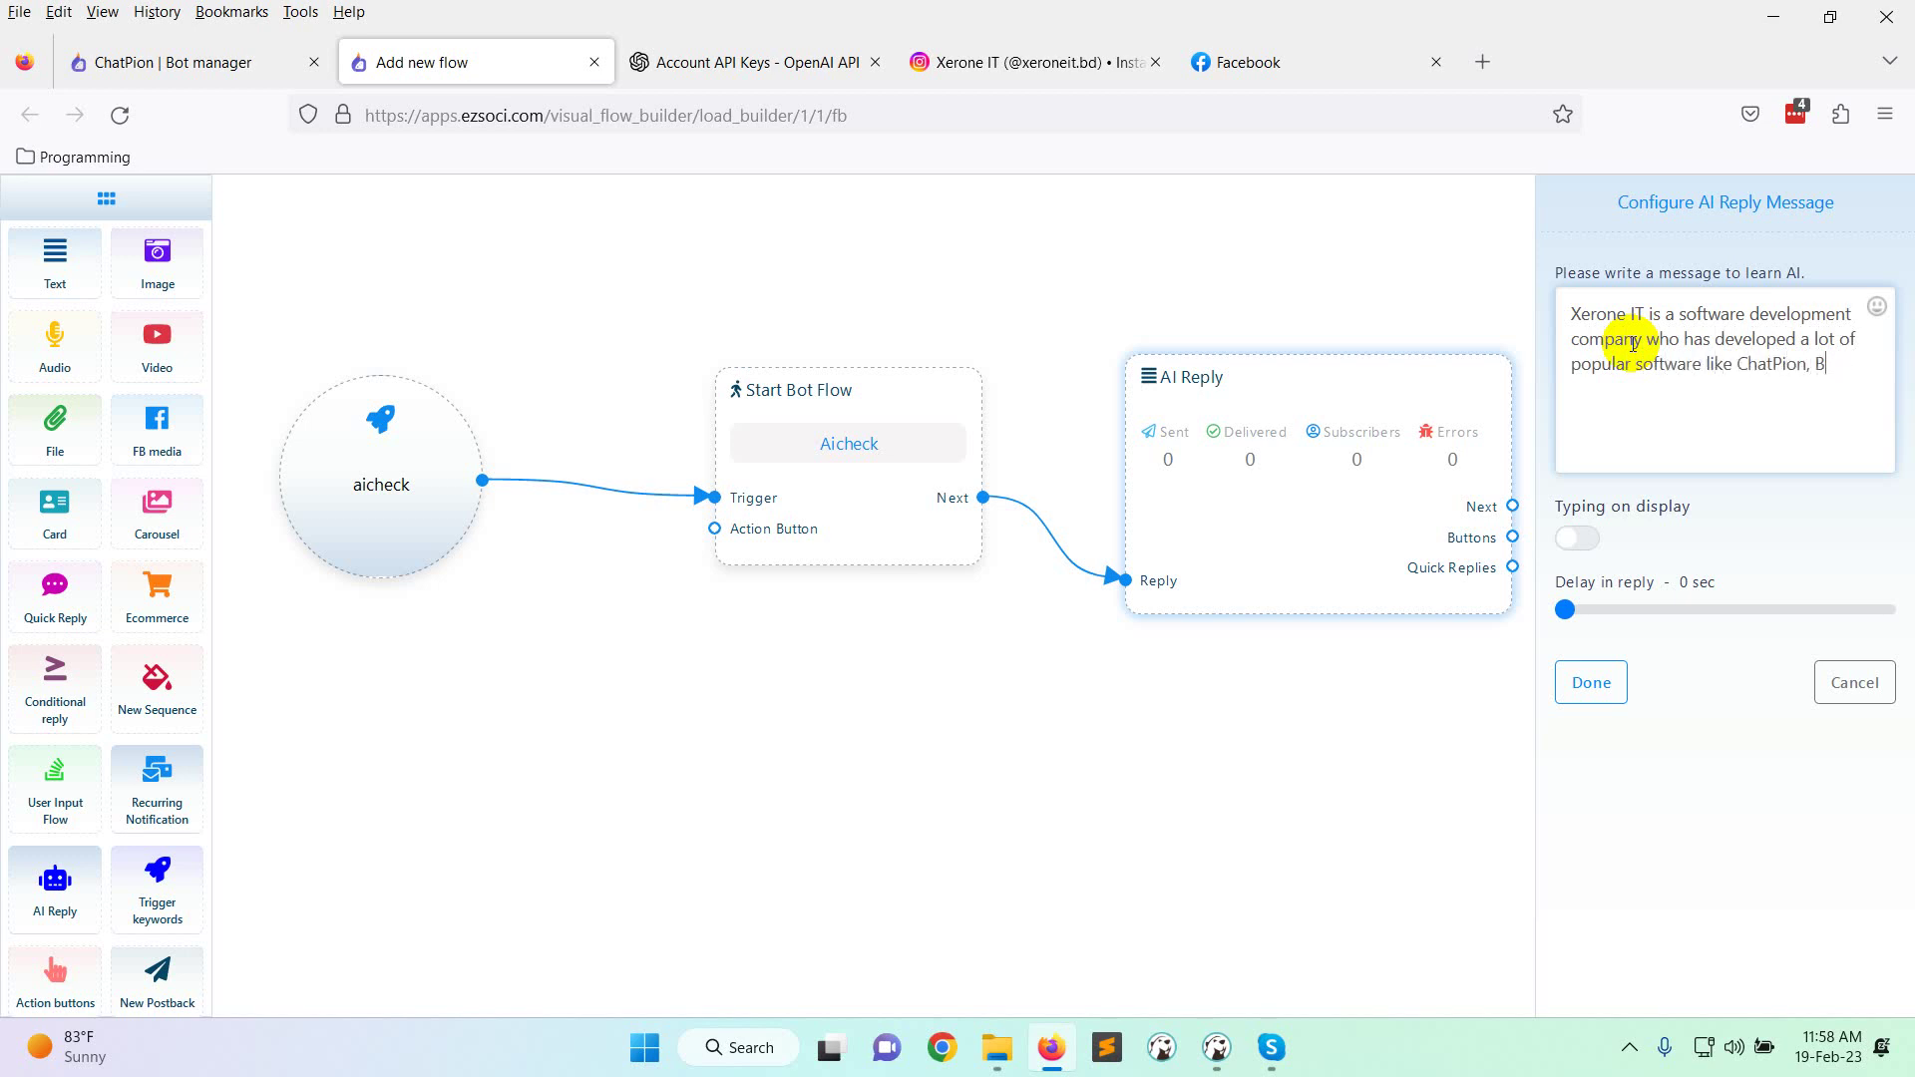
{"action": "type", "text": "ilor, SiteSpy etc."}
Turn on Typing on display for the AI Reply, set its reply delay to 4 sec, and save the flow.
{"action": "left_click", "coordinate": [1584, 539]}
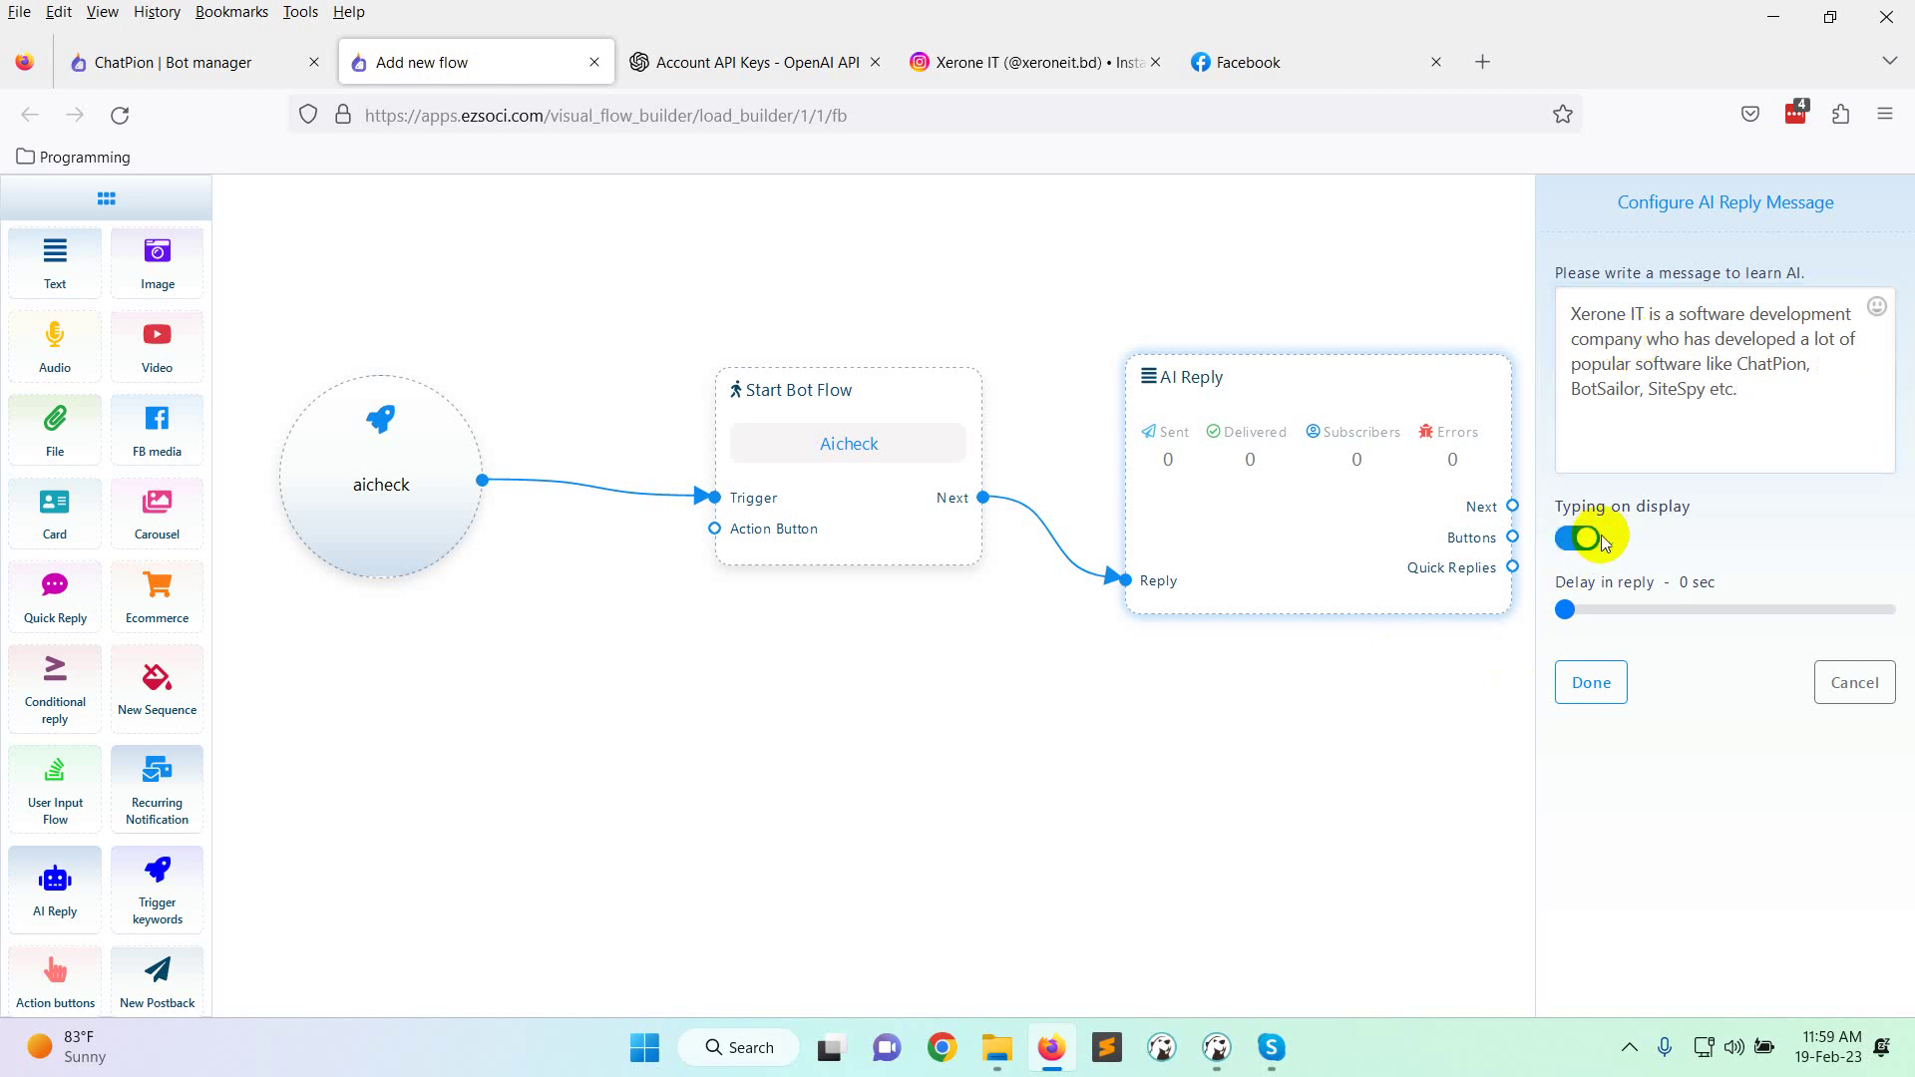
{"action": "left_click_drag", "start_coordinate": [1583, 611], "coordinate": [1599, 610]}
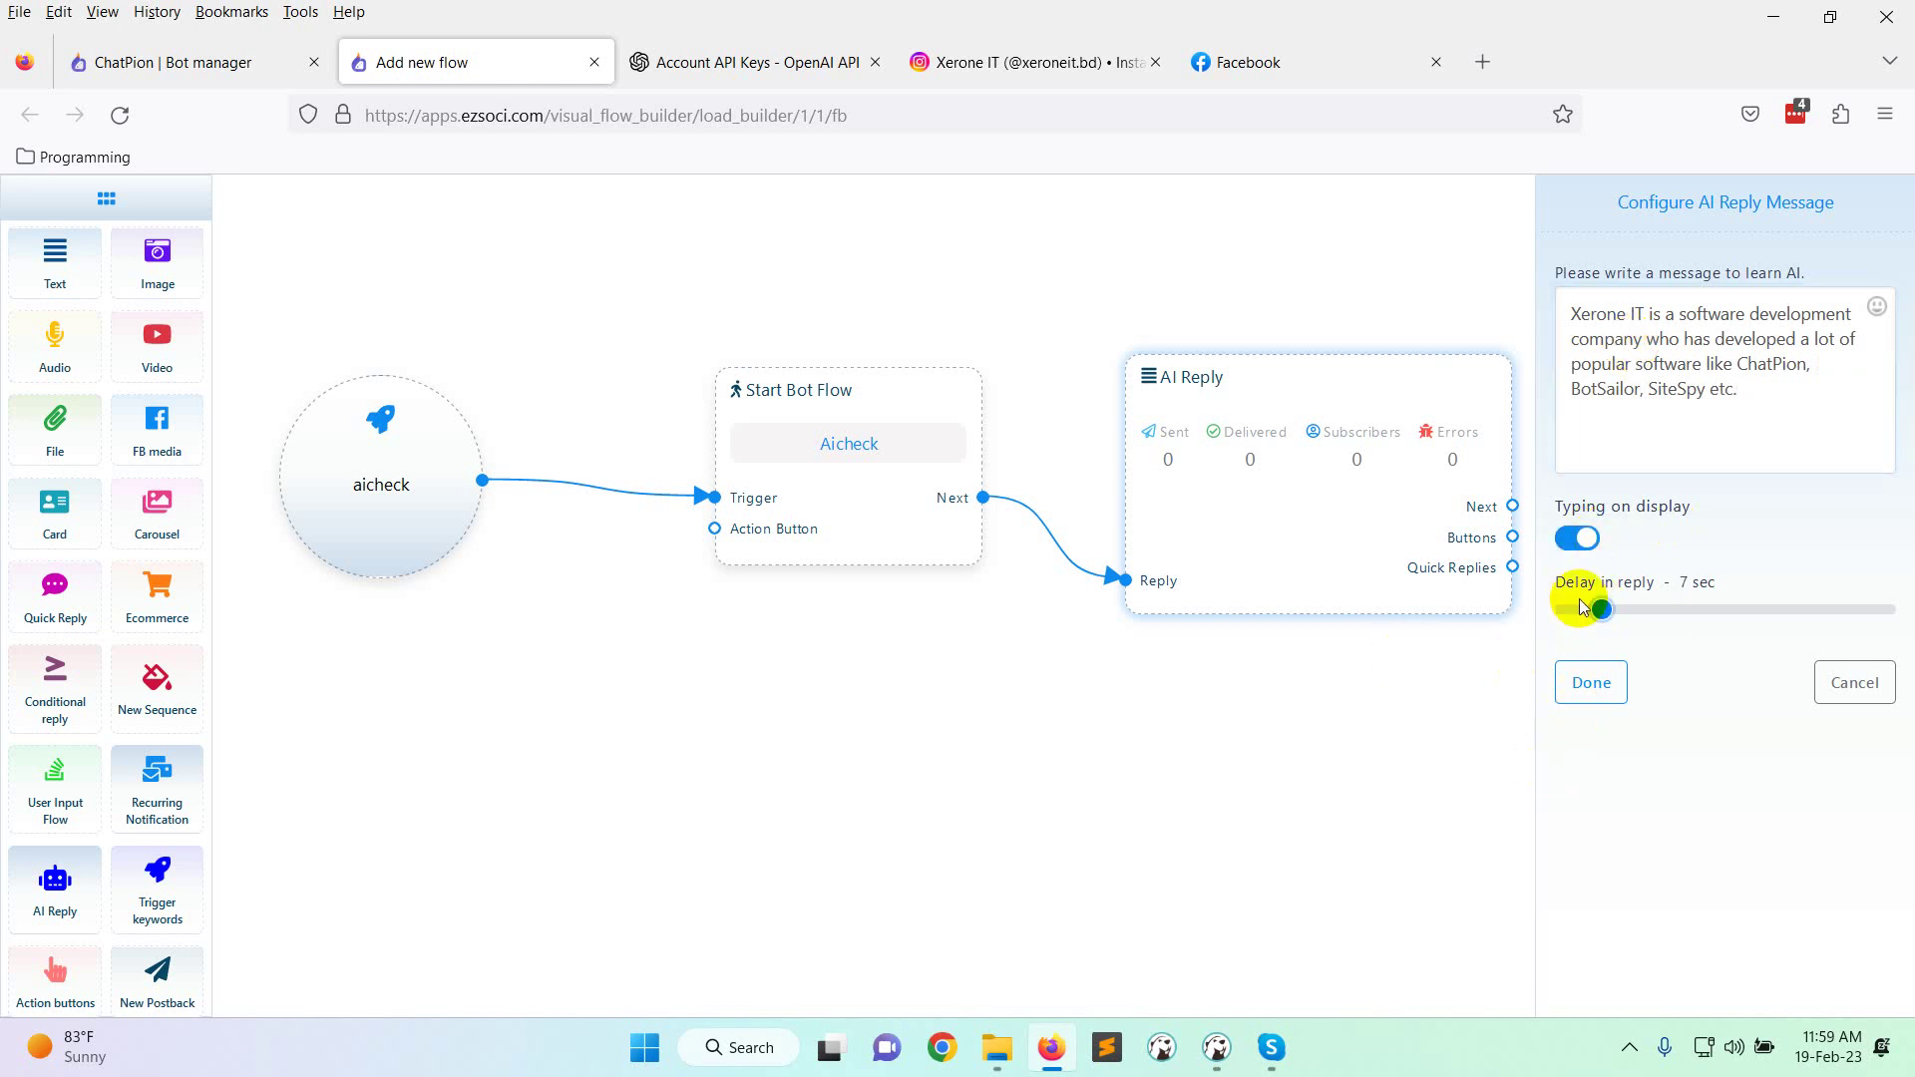
{"action": "left_click", "coordinate": [1586, 610]}
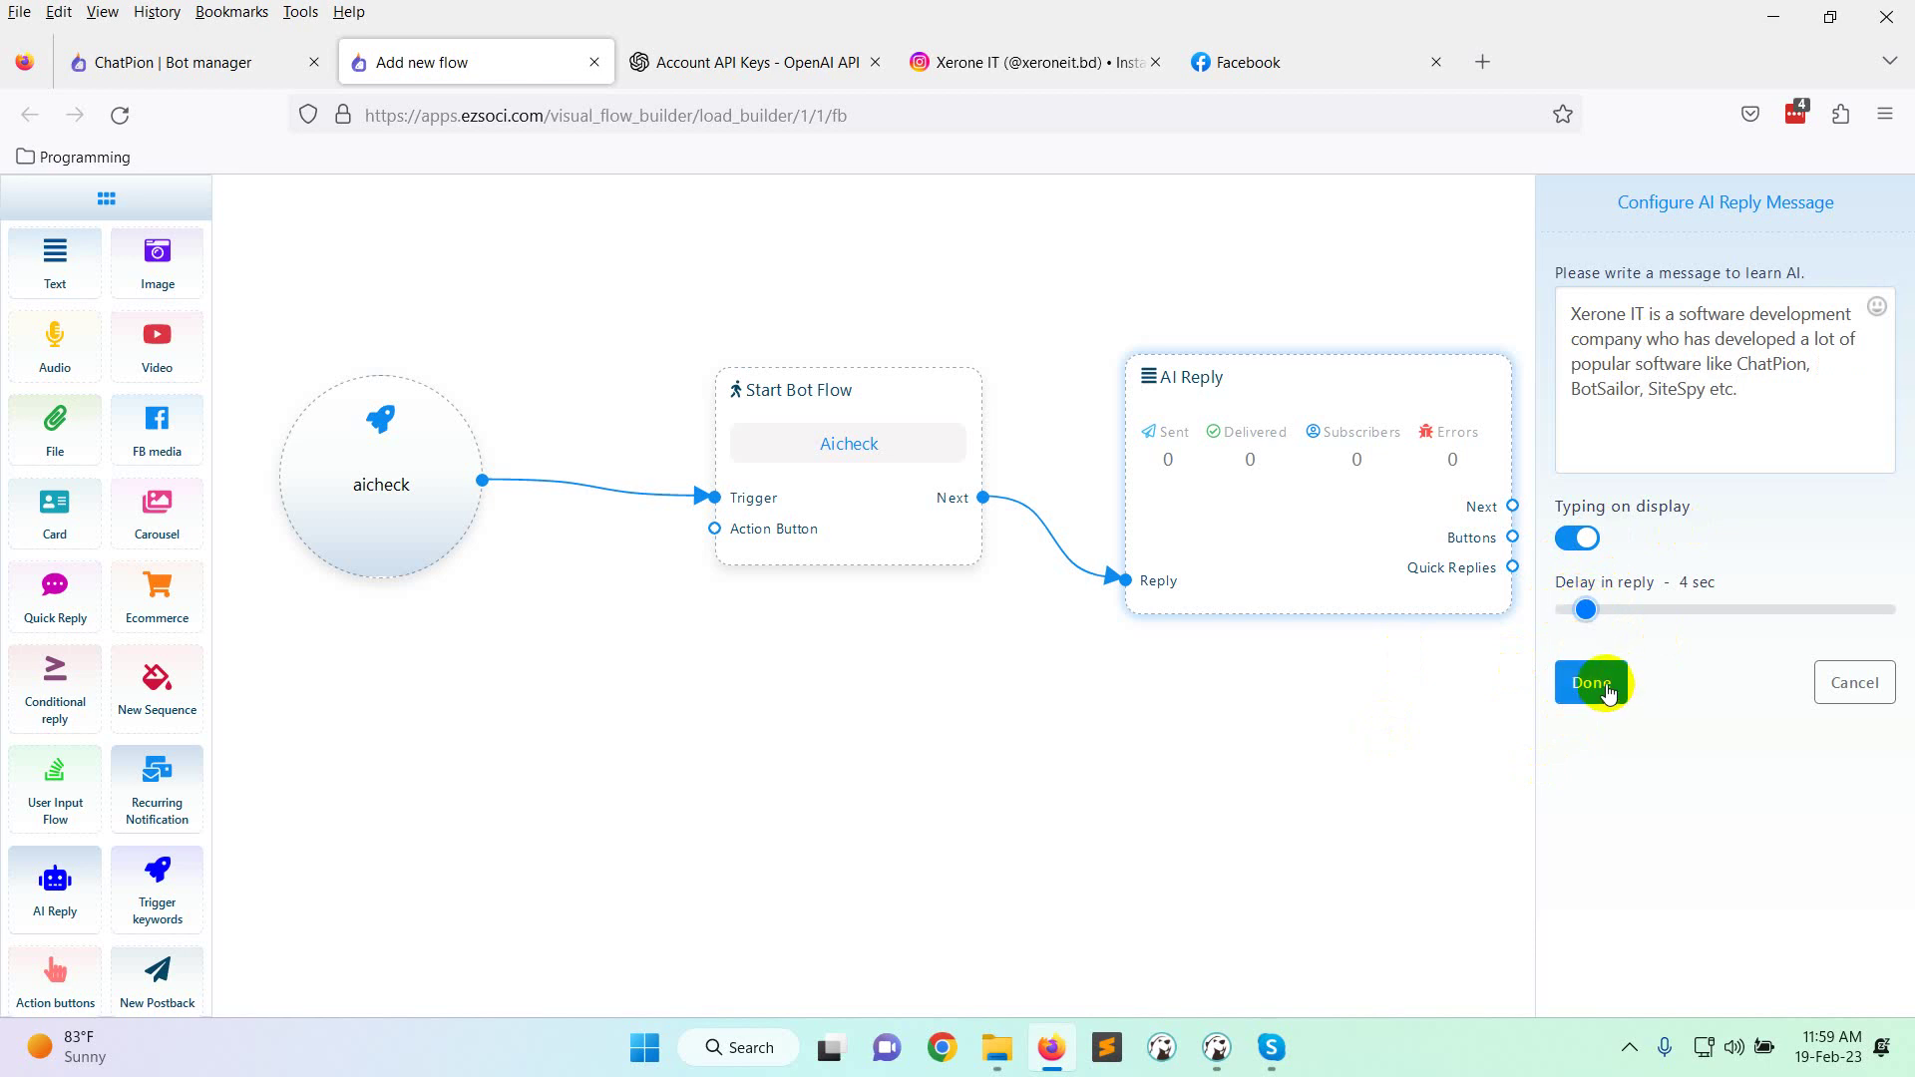
{"action": "left_click", "coordinate": [1608, 691]}
{"action": "left_click", "coordinate": [1724, 210]}
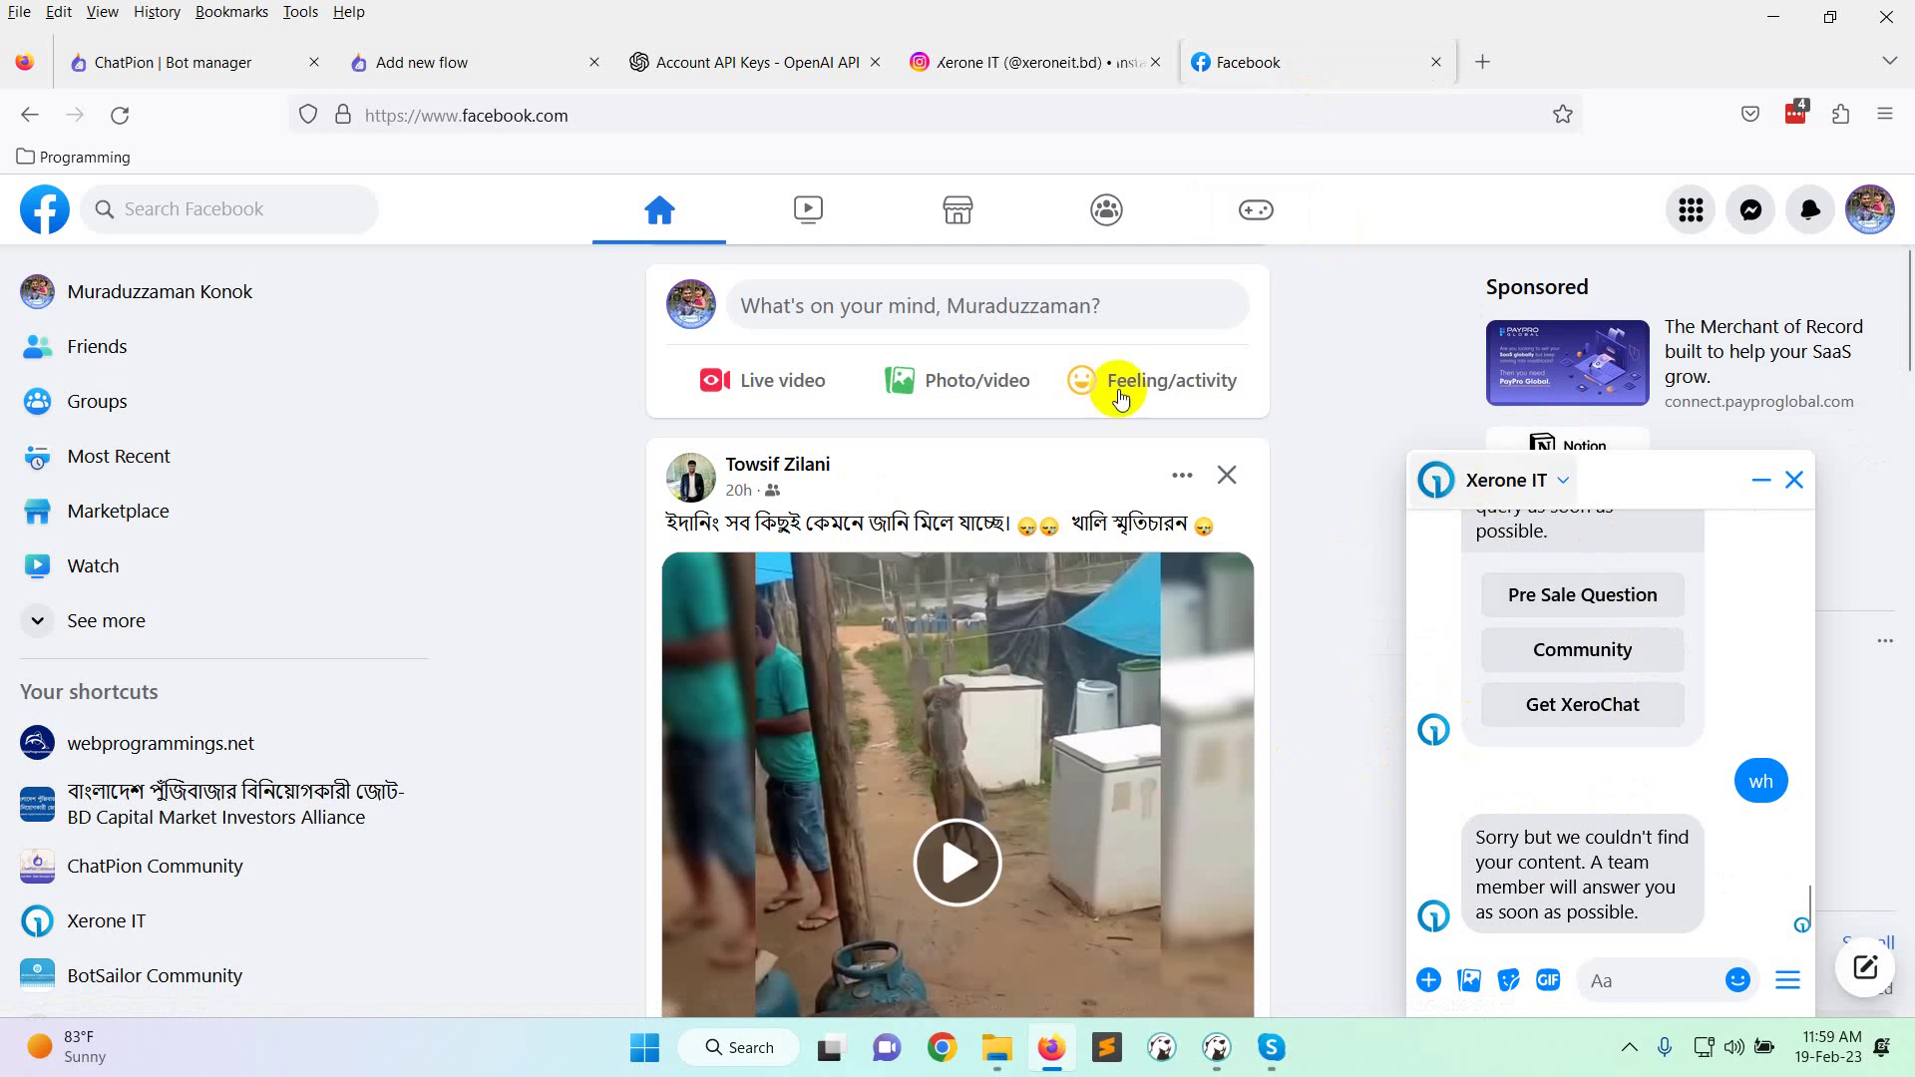
Go to the Xerone IT page on Facebook and open a message chat with it.
{"action": "left_click", "coordinate": [187, 206]}
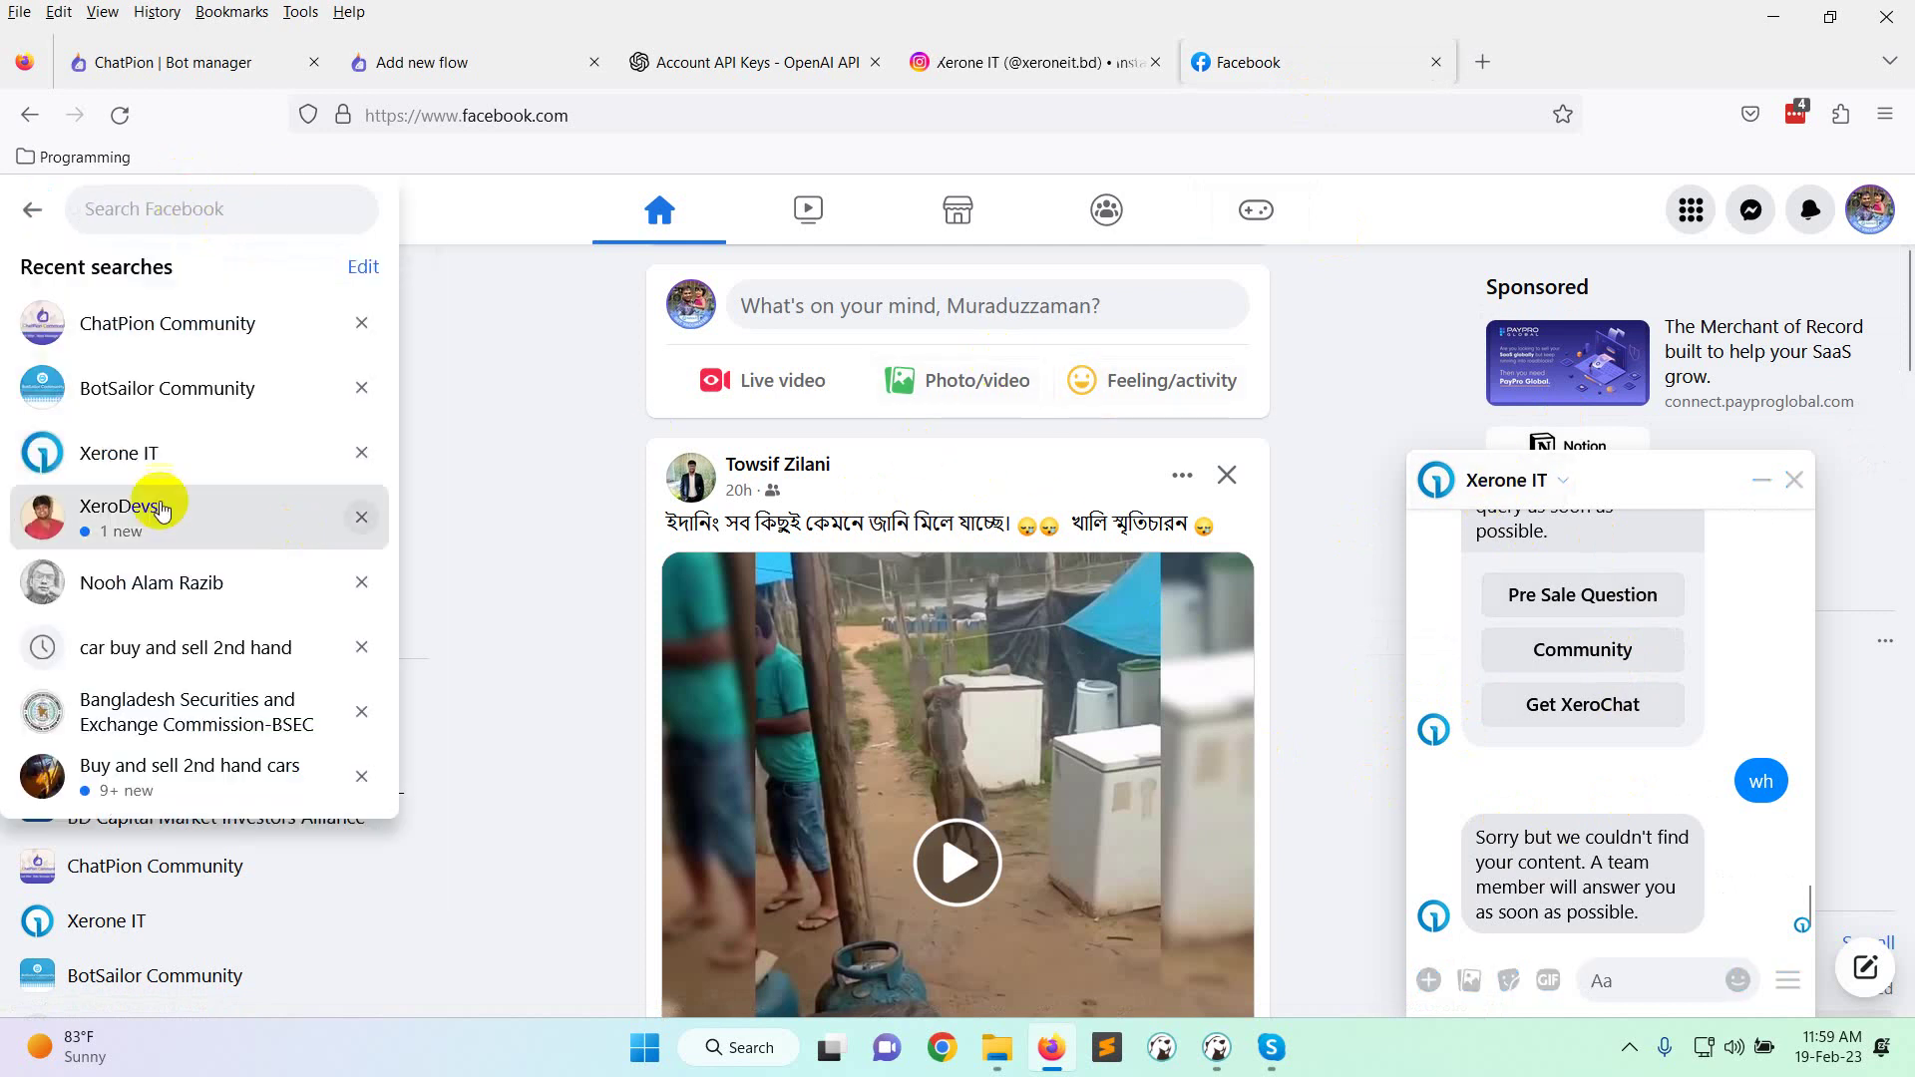
{"action": "left_click", "coordinate": [200, 474]}
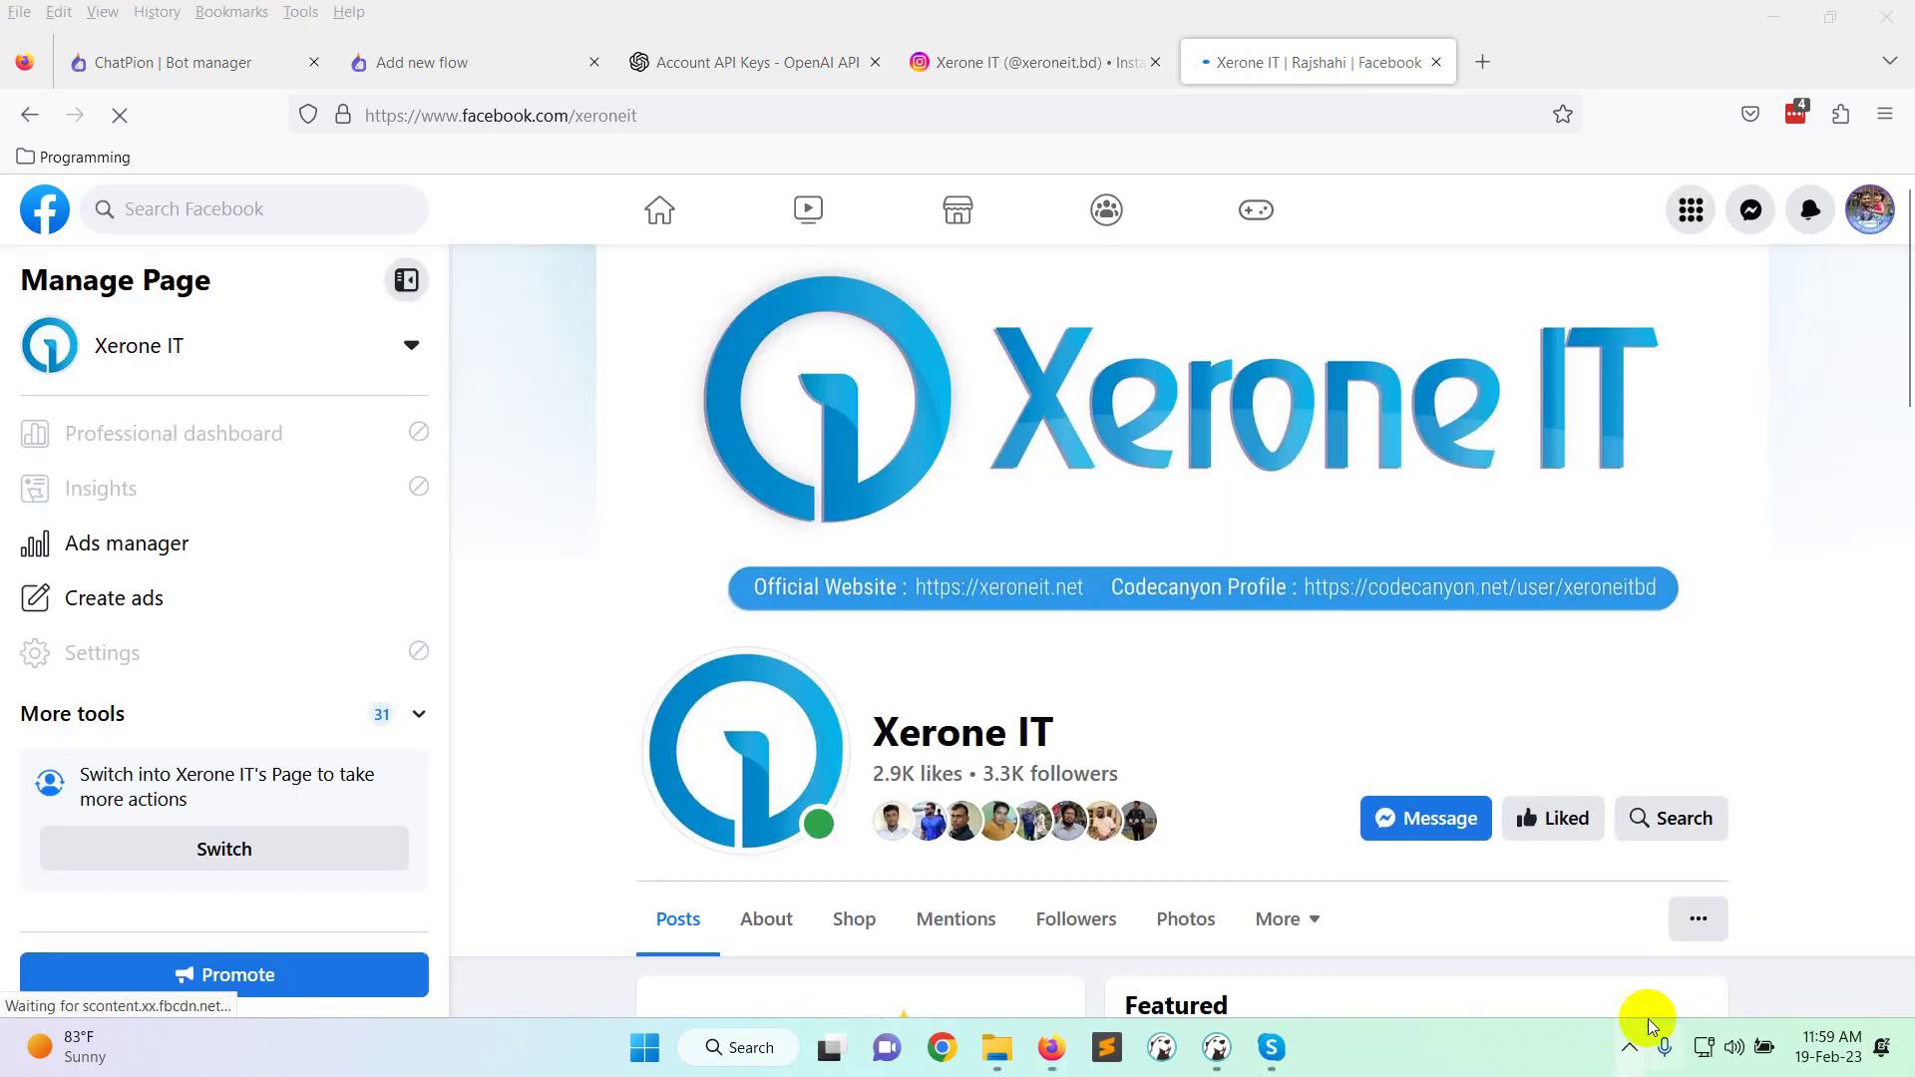
{"action": "scroll", "coordinate": [1856, 698], "scroll_direction": "down", "scroll_amount": 3}
{"action": "scroll", "coordinate": [1642, 697], "scroll_direction": "down", "scroll_amount": 1}
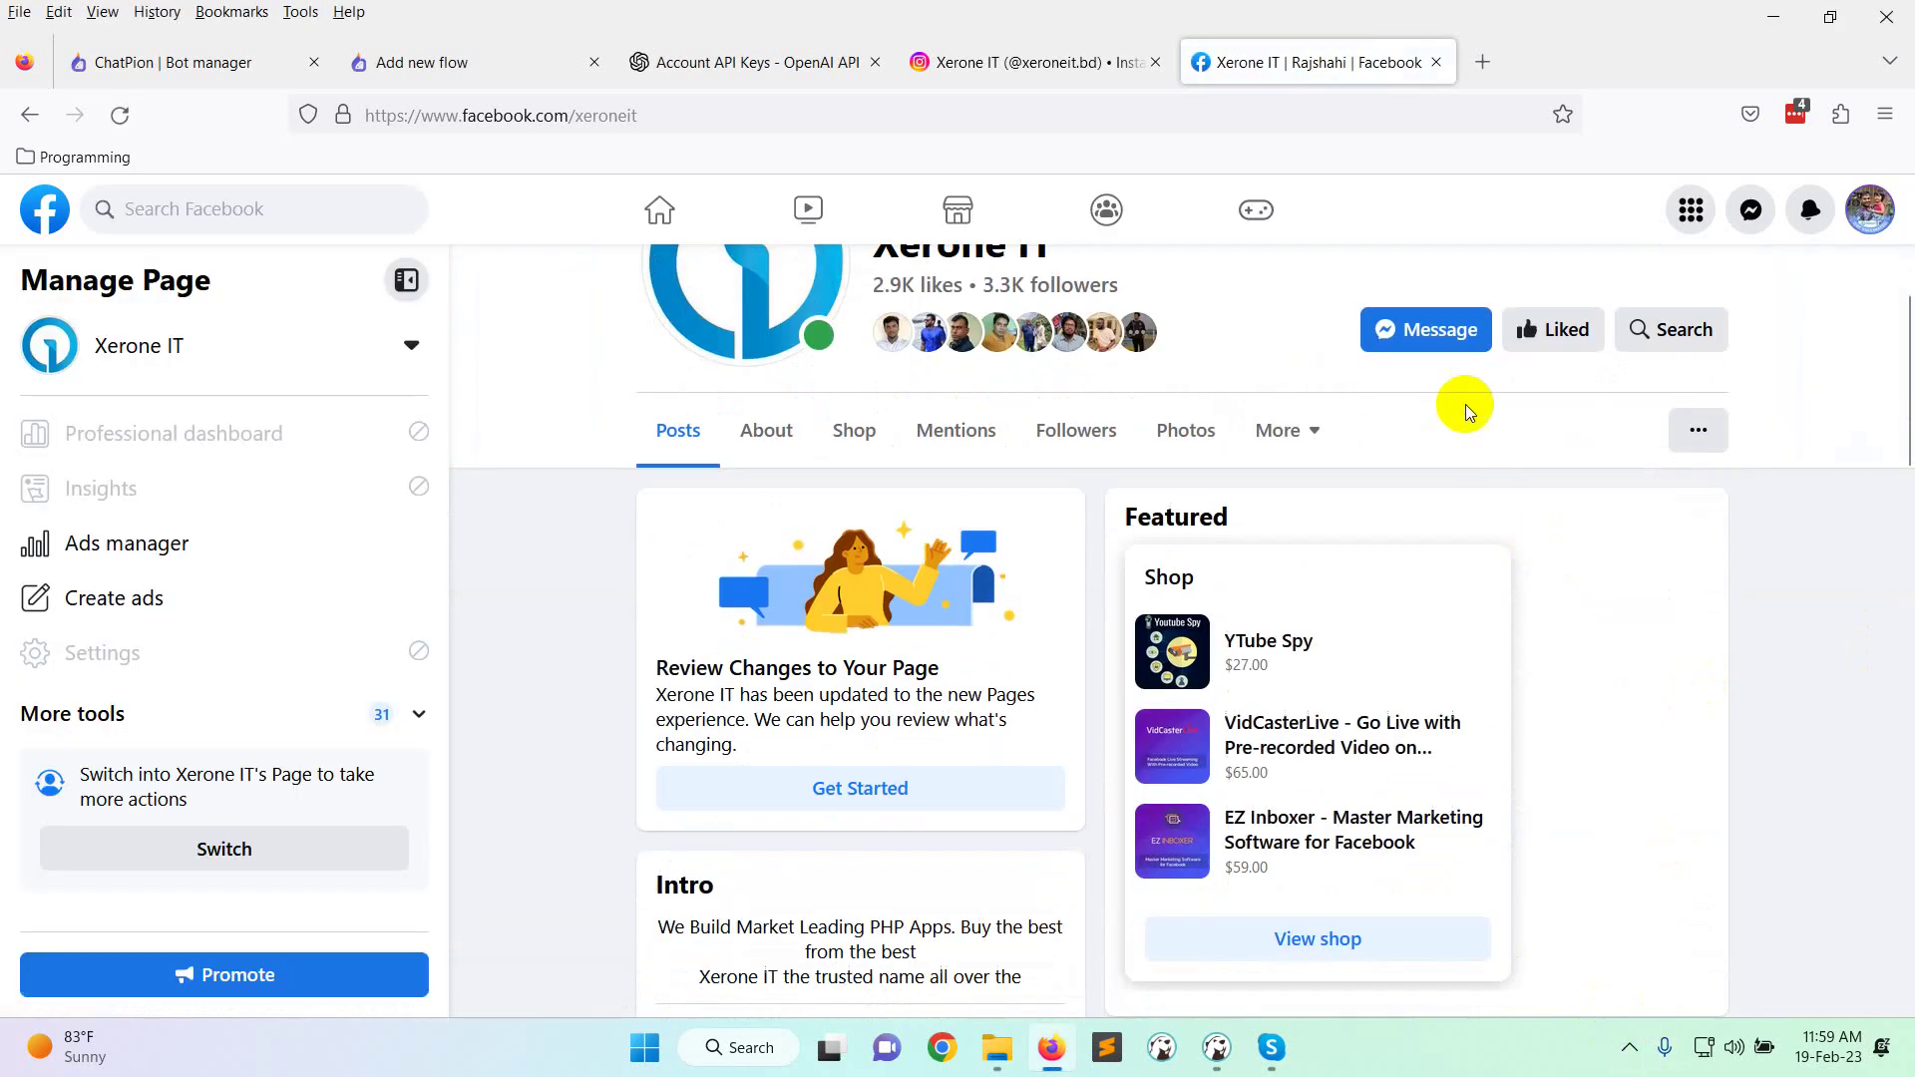
{"action": "left_click", "coordinate": [1436, 339]}
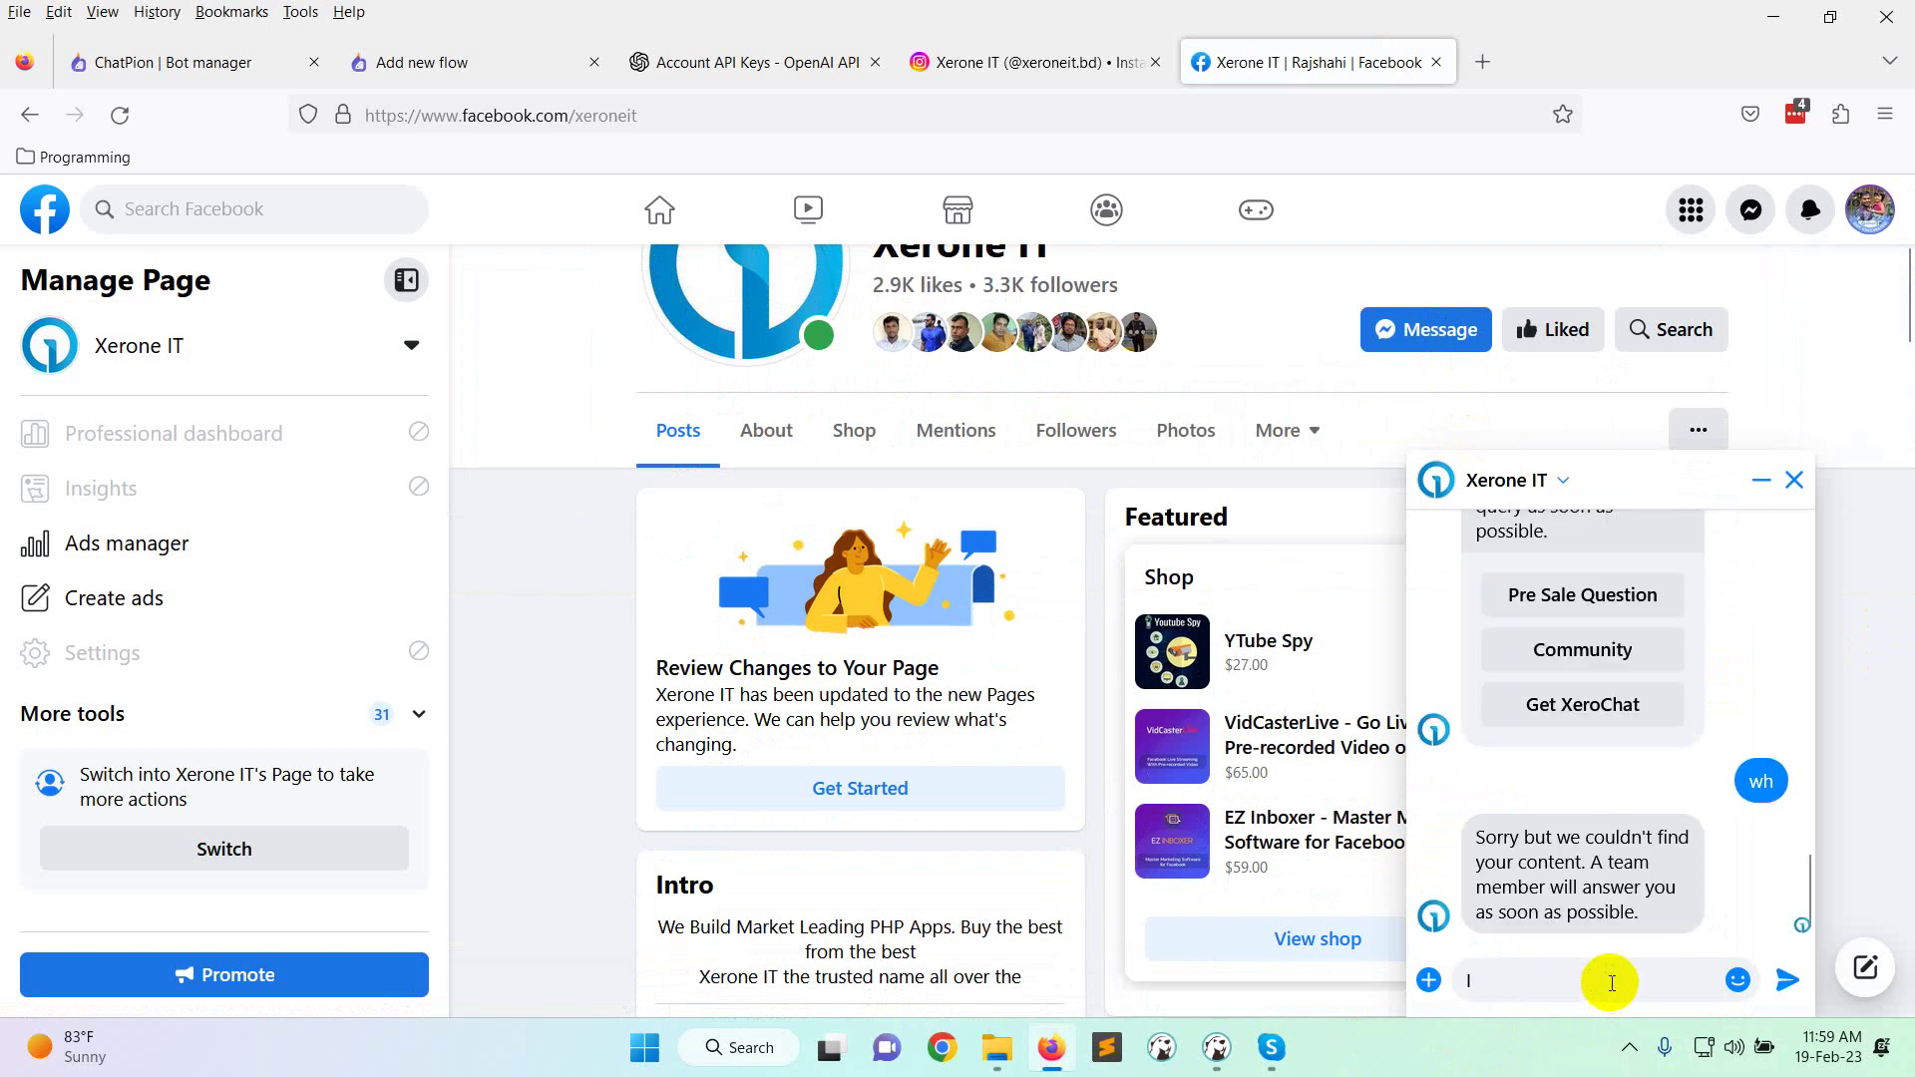
Send the page the test messages "aicheck , How are you ?" and "aicheck, Who are you ?".
{"action": "type", "text": "aicheck , How are you ?"}
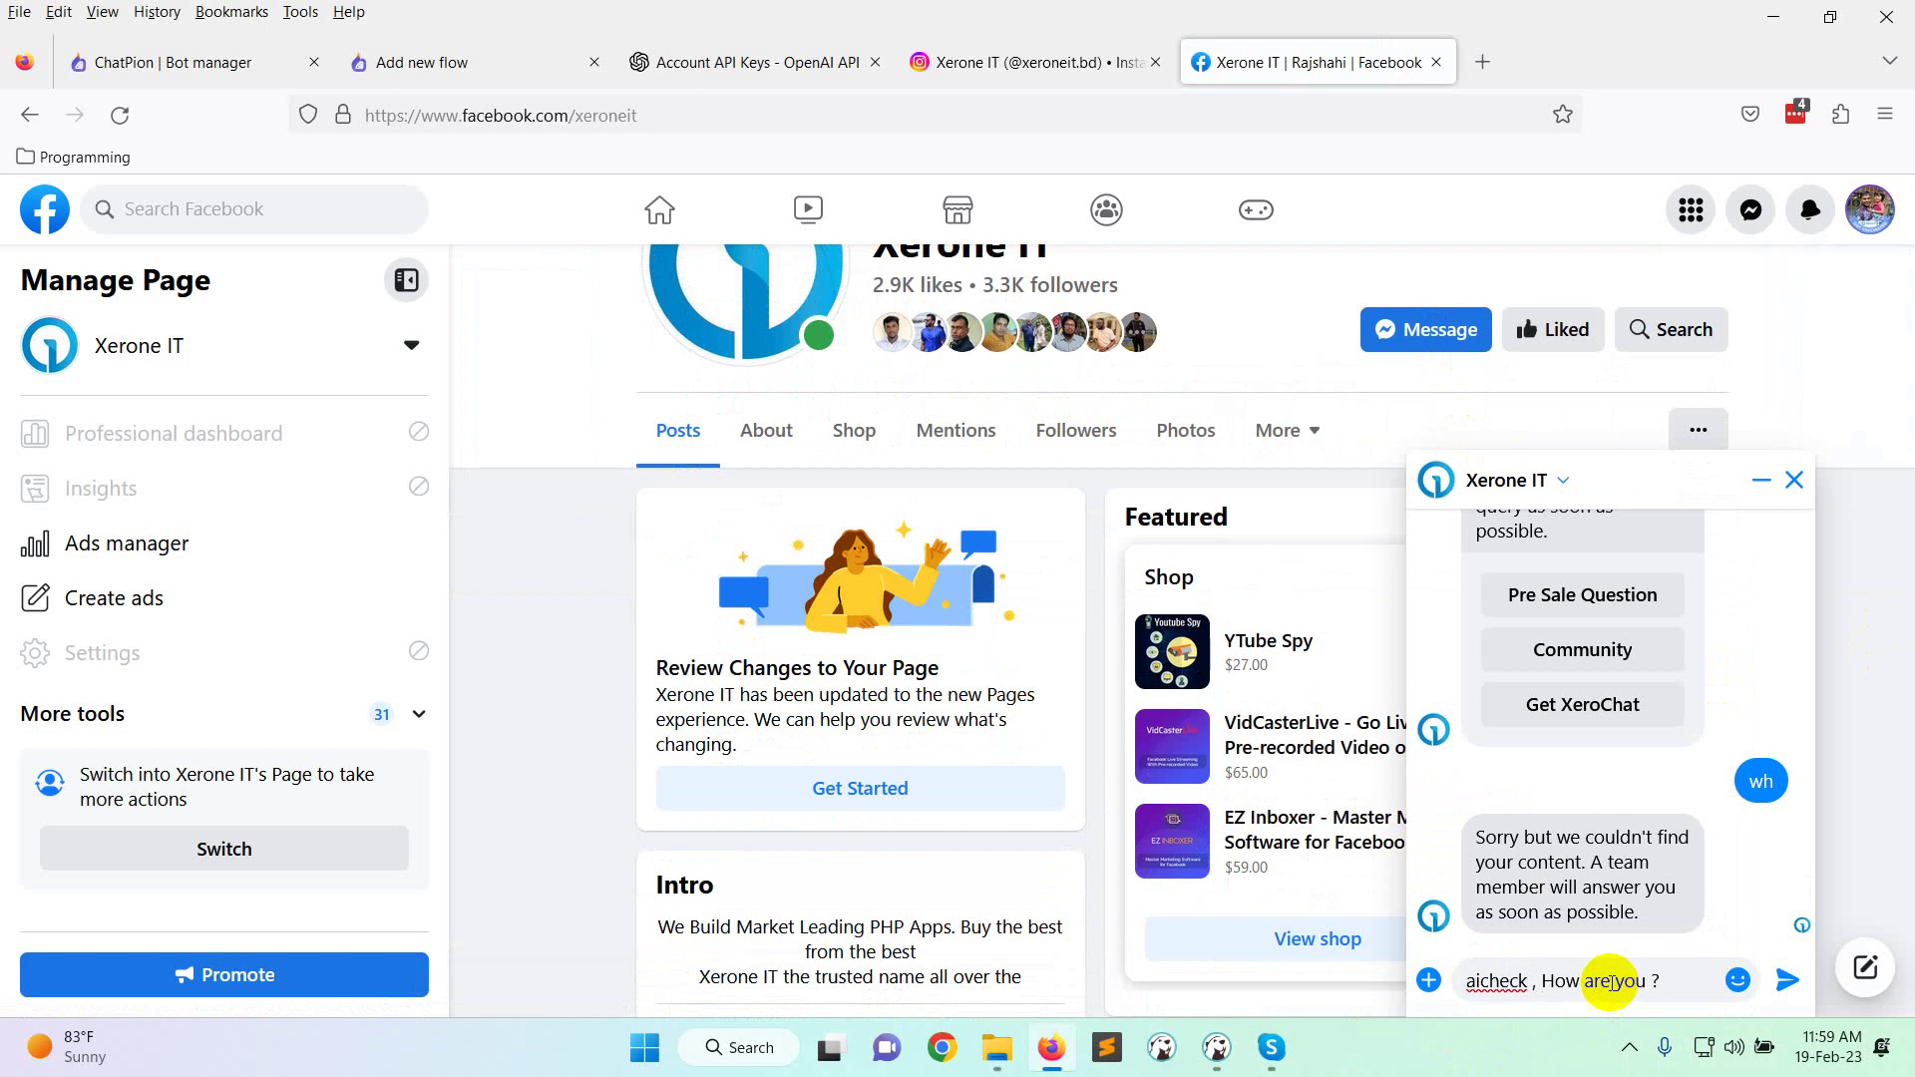
{"action": "key", "text": "Return"}
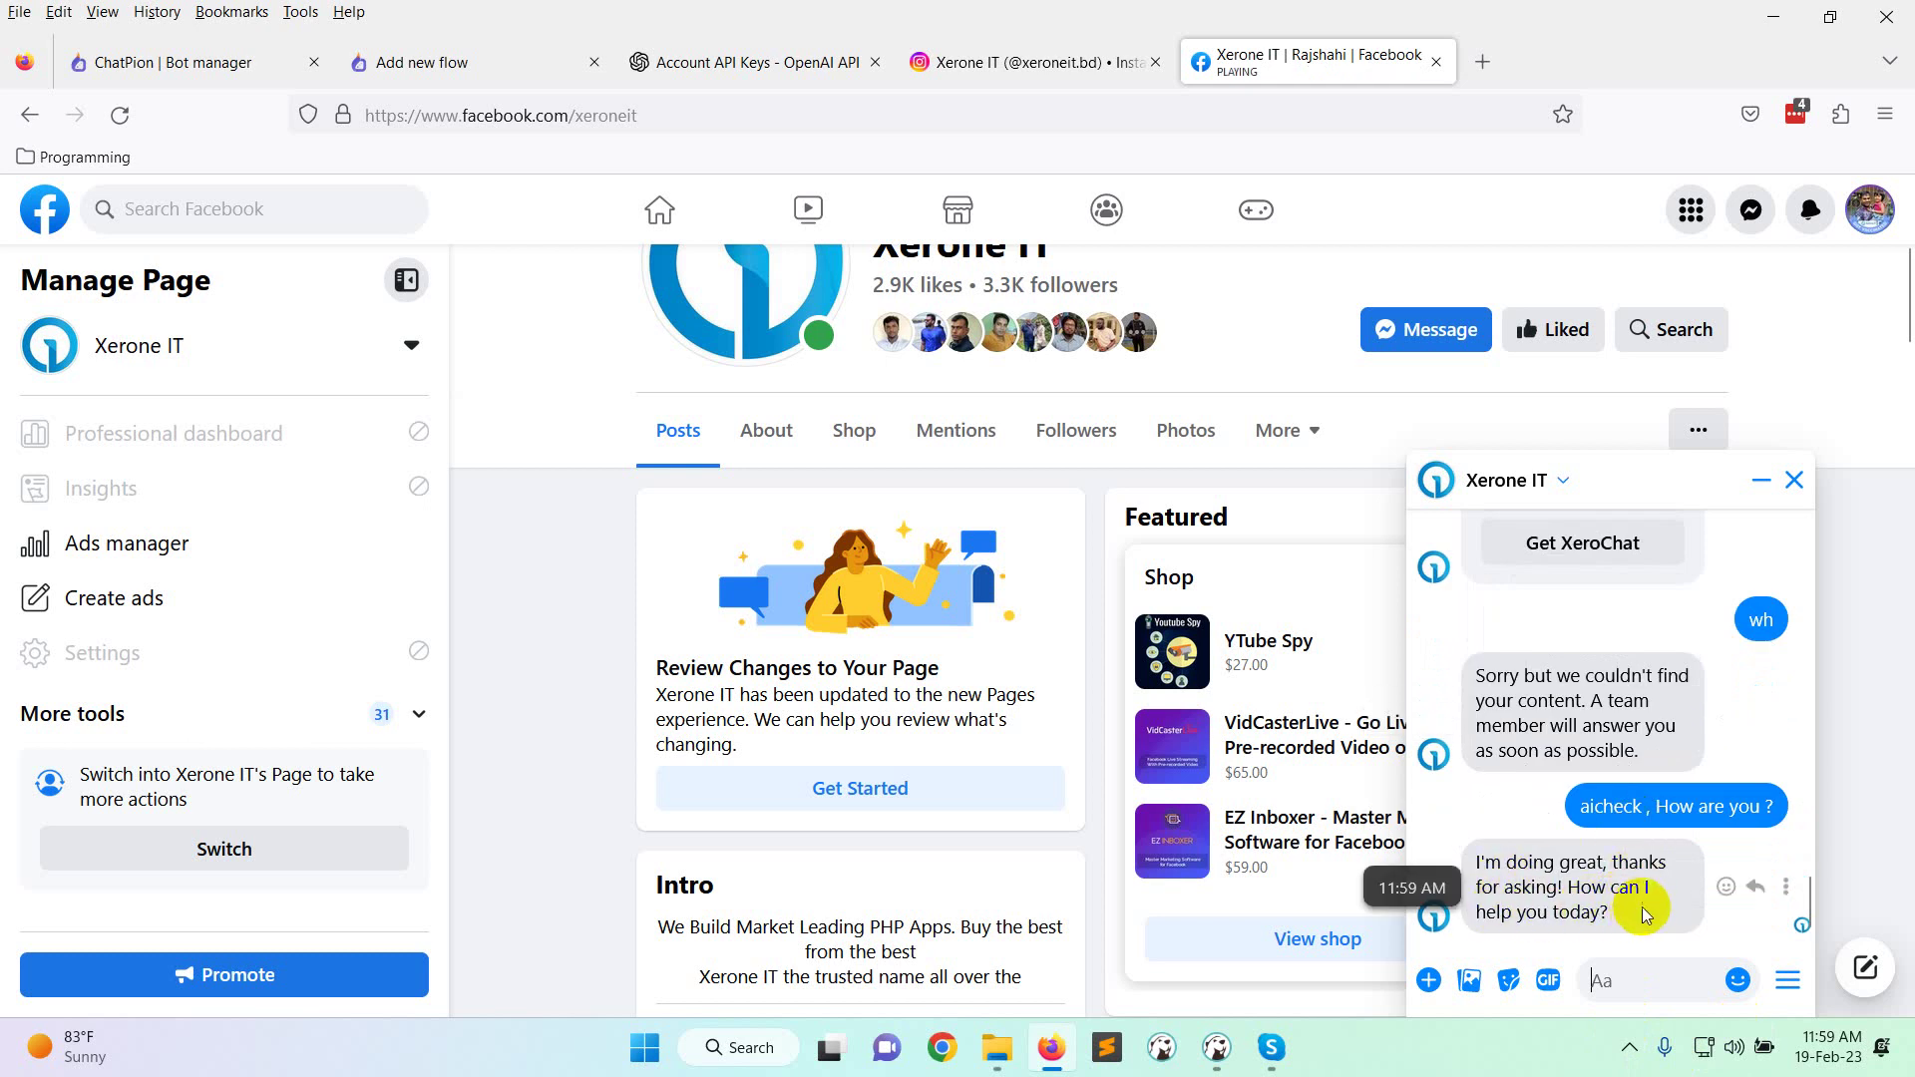
{"action": "left_click", "coordinate": [1641, 973]}
{"action": "type", "text": "aicheck"}
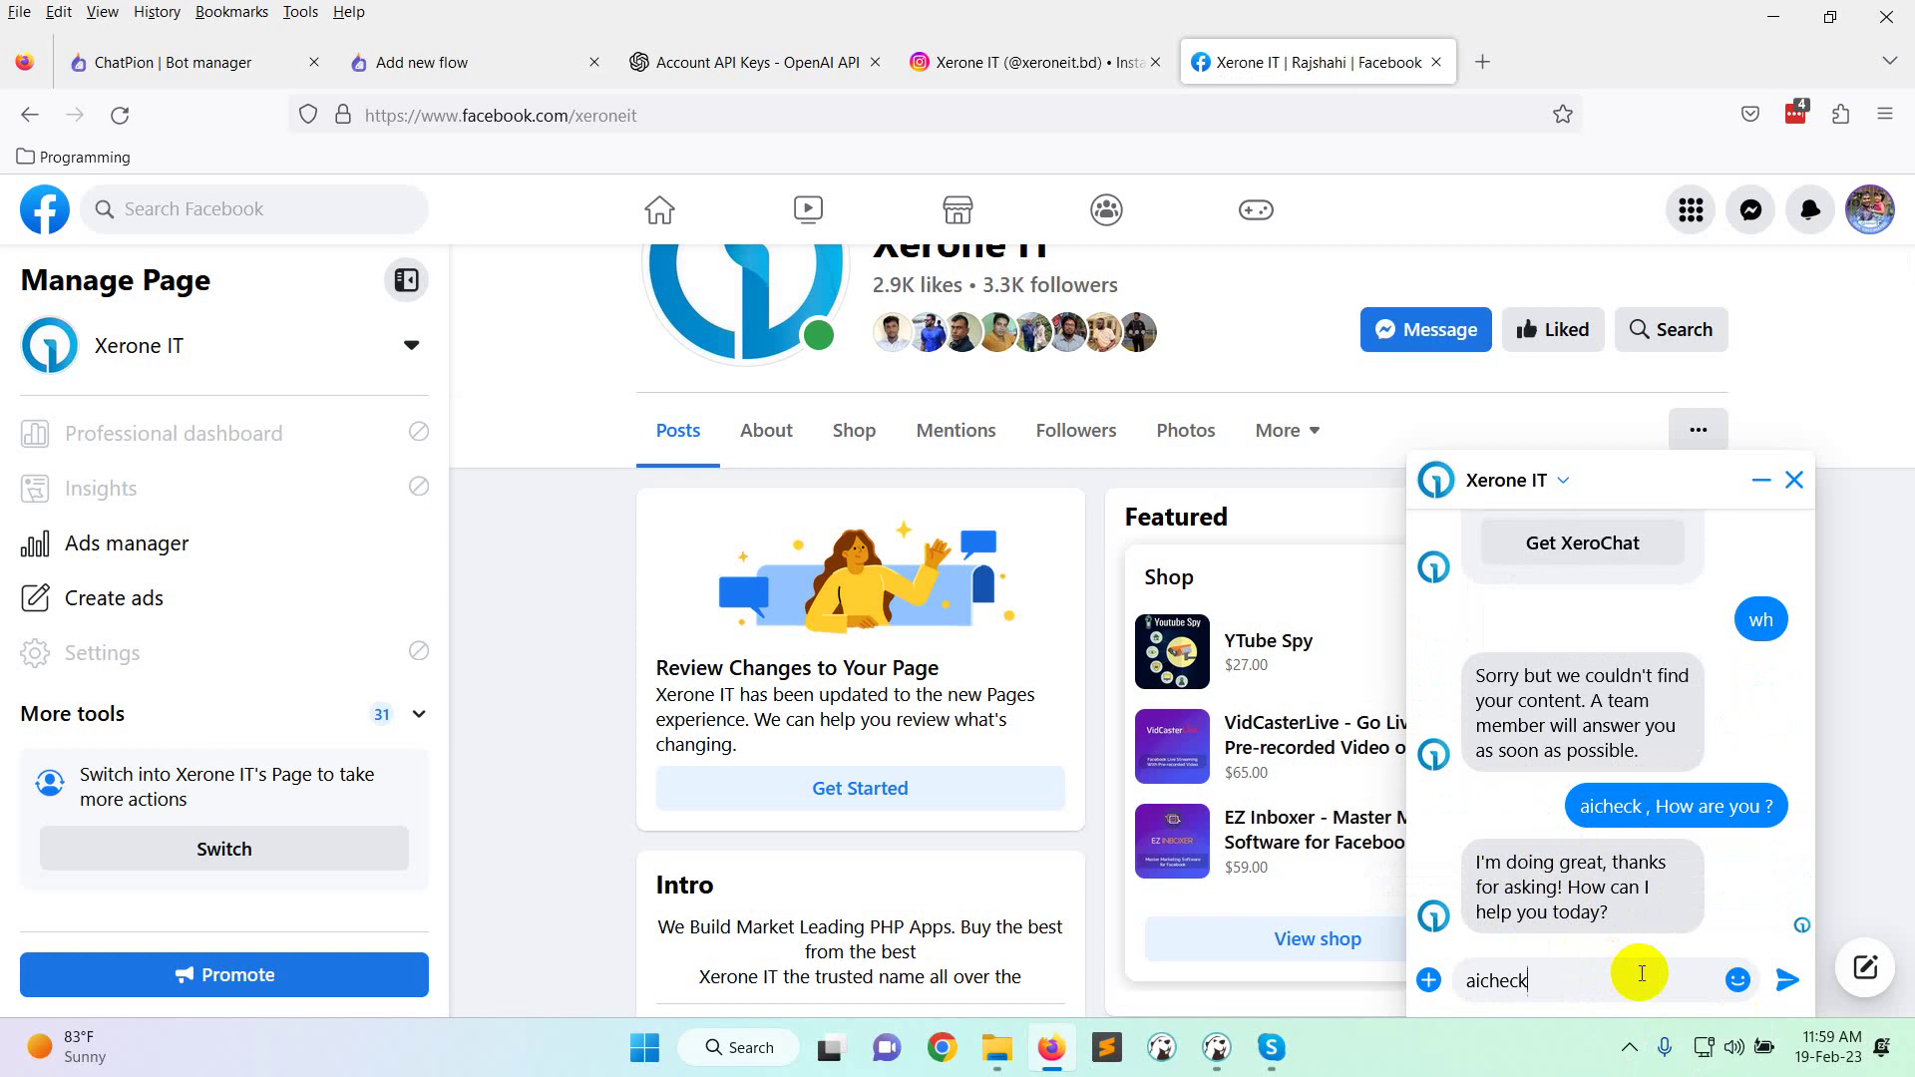
{"action": "type", "text": ", Who are yo"}
{"action": "key", "text": "Return"}
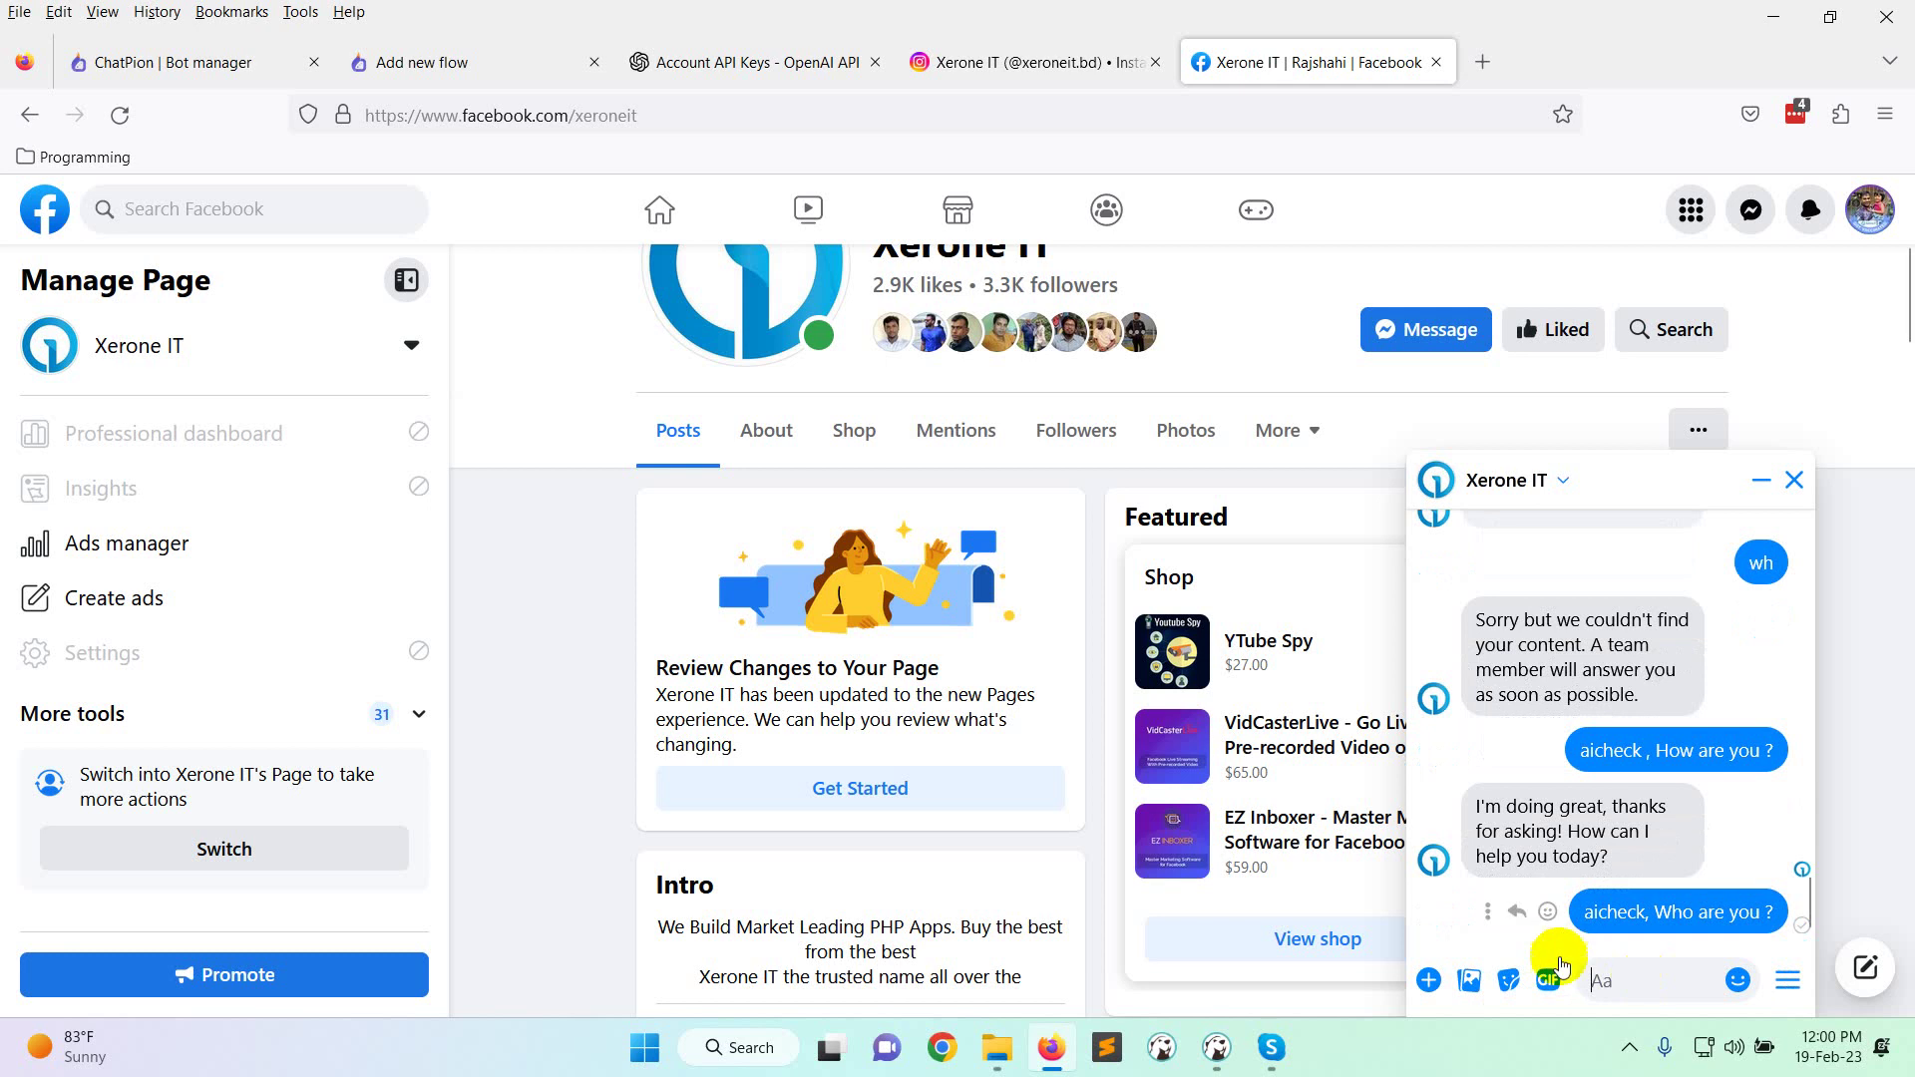
{"action": "left_click", "coordinate": [1630, 1048]}
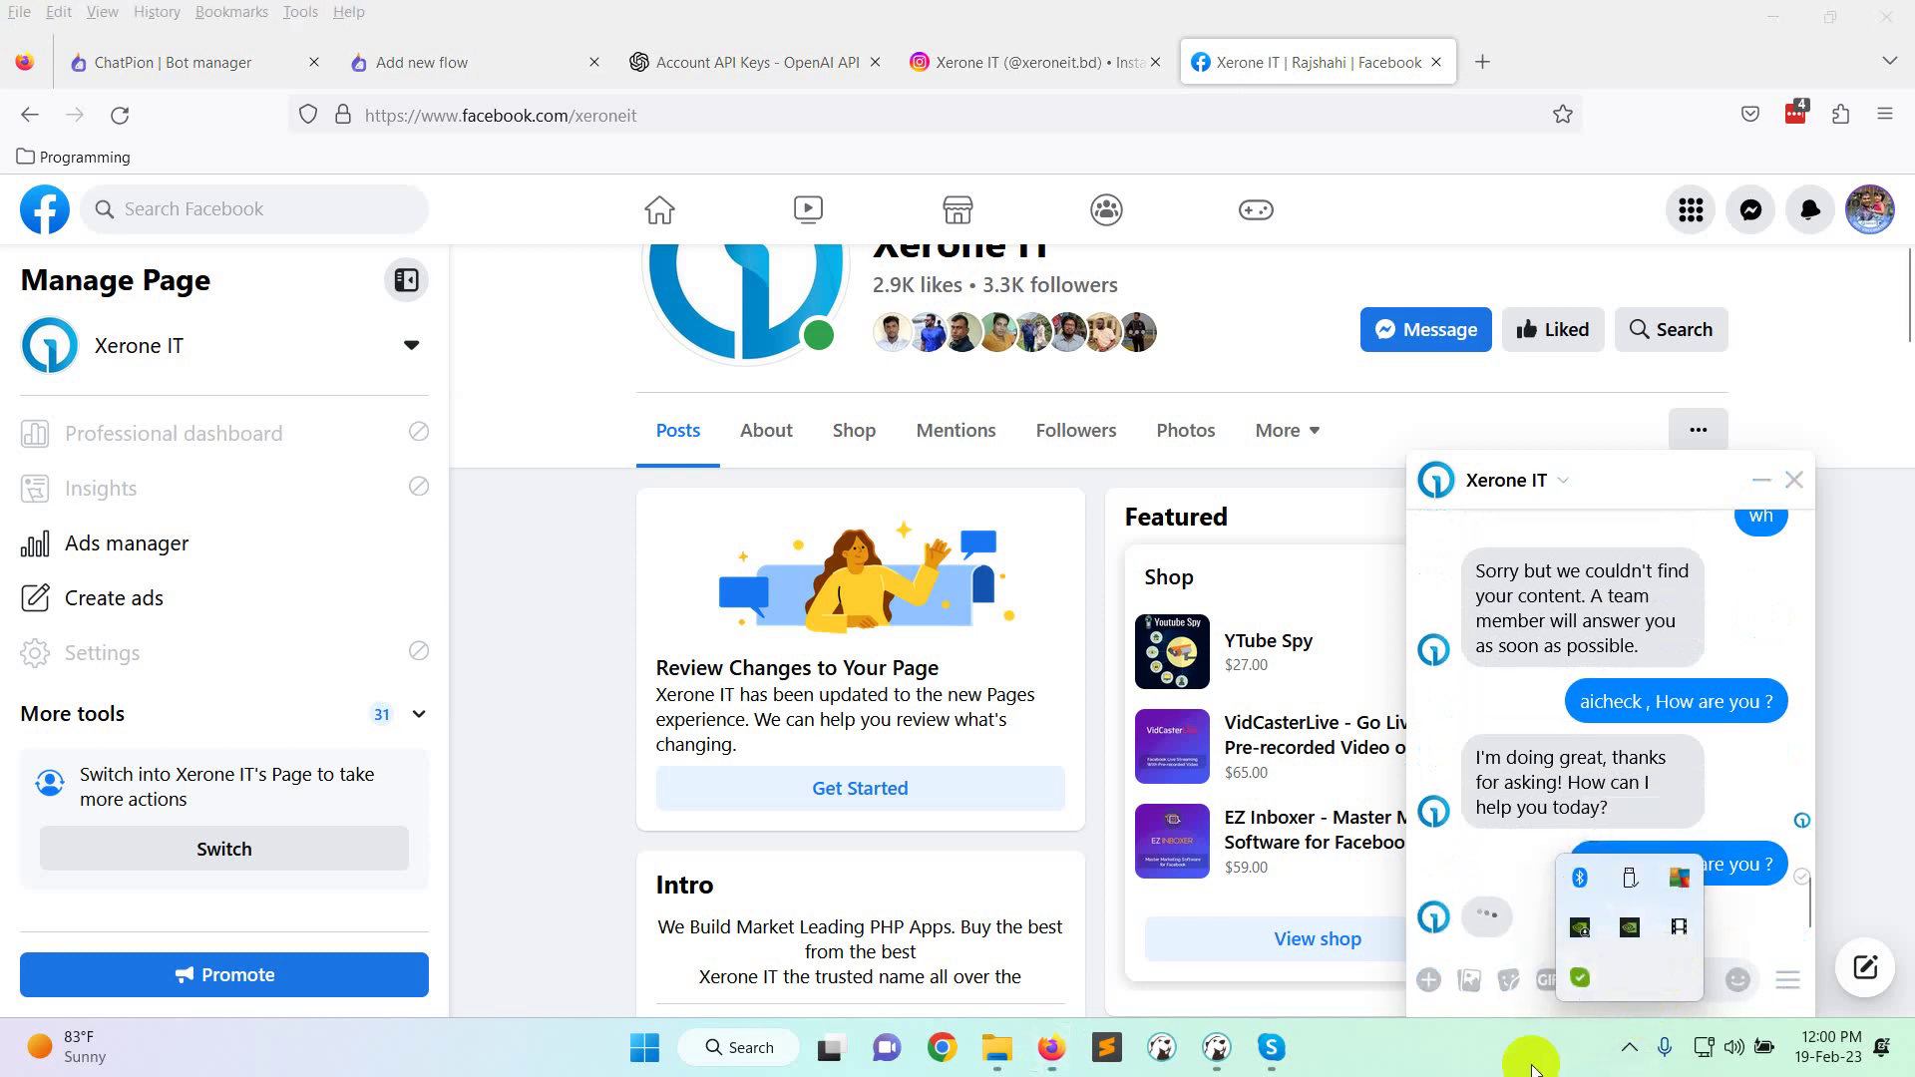
{"action": "left_click", "coordinate": [1497, 1060]}
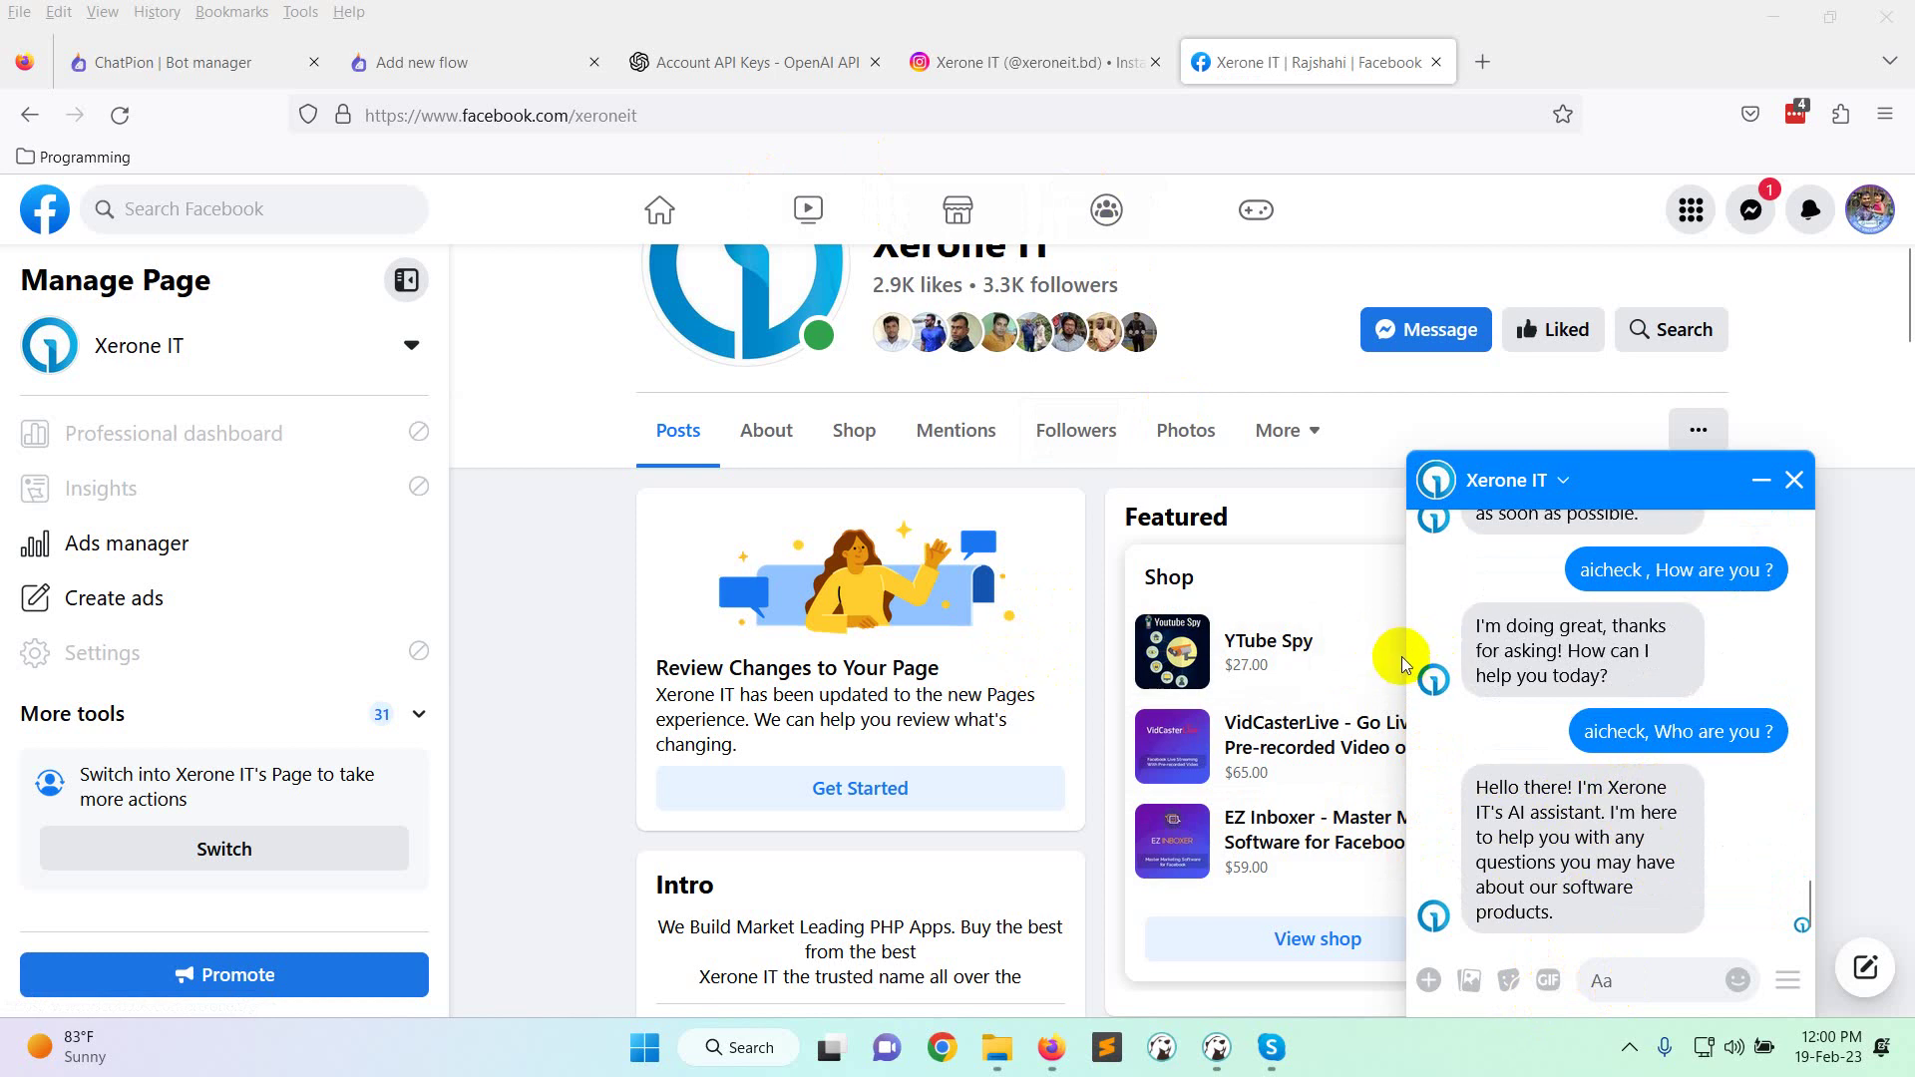
Switch to the ChatPion bot manager and open the No Match Template flow from the Xerone IT page's action button settings.
{"action": "left_click", "coordinate": [130, 61]}
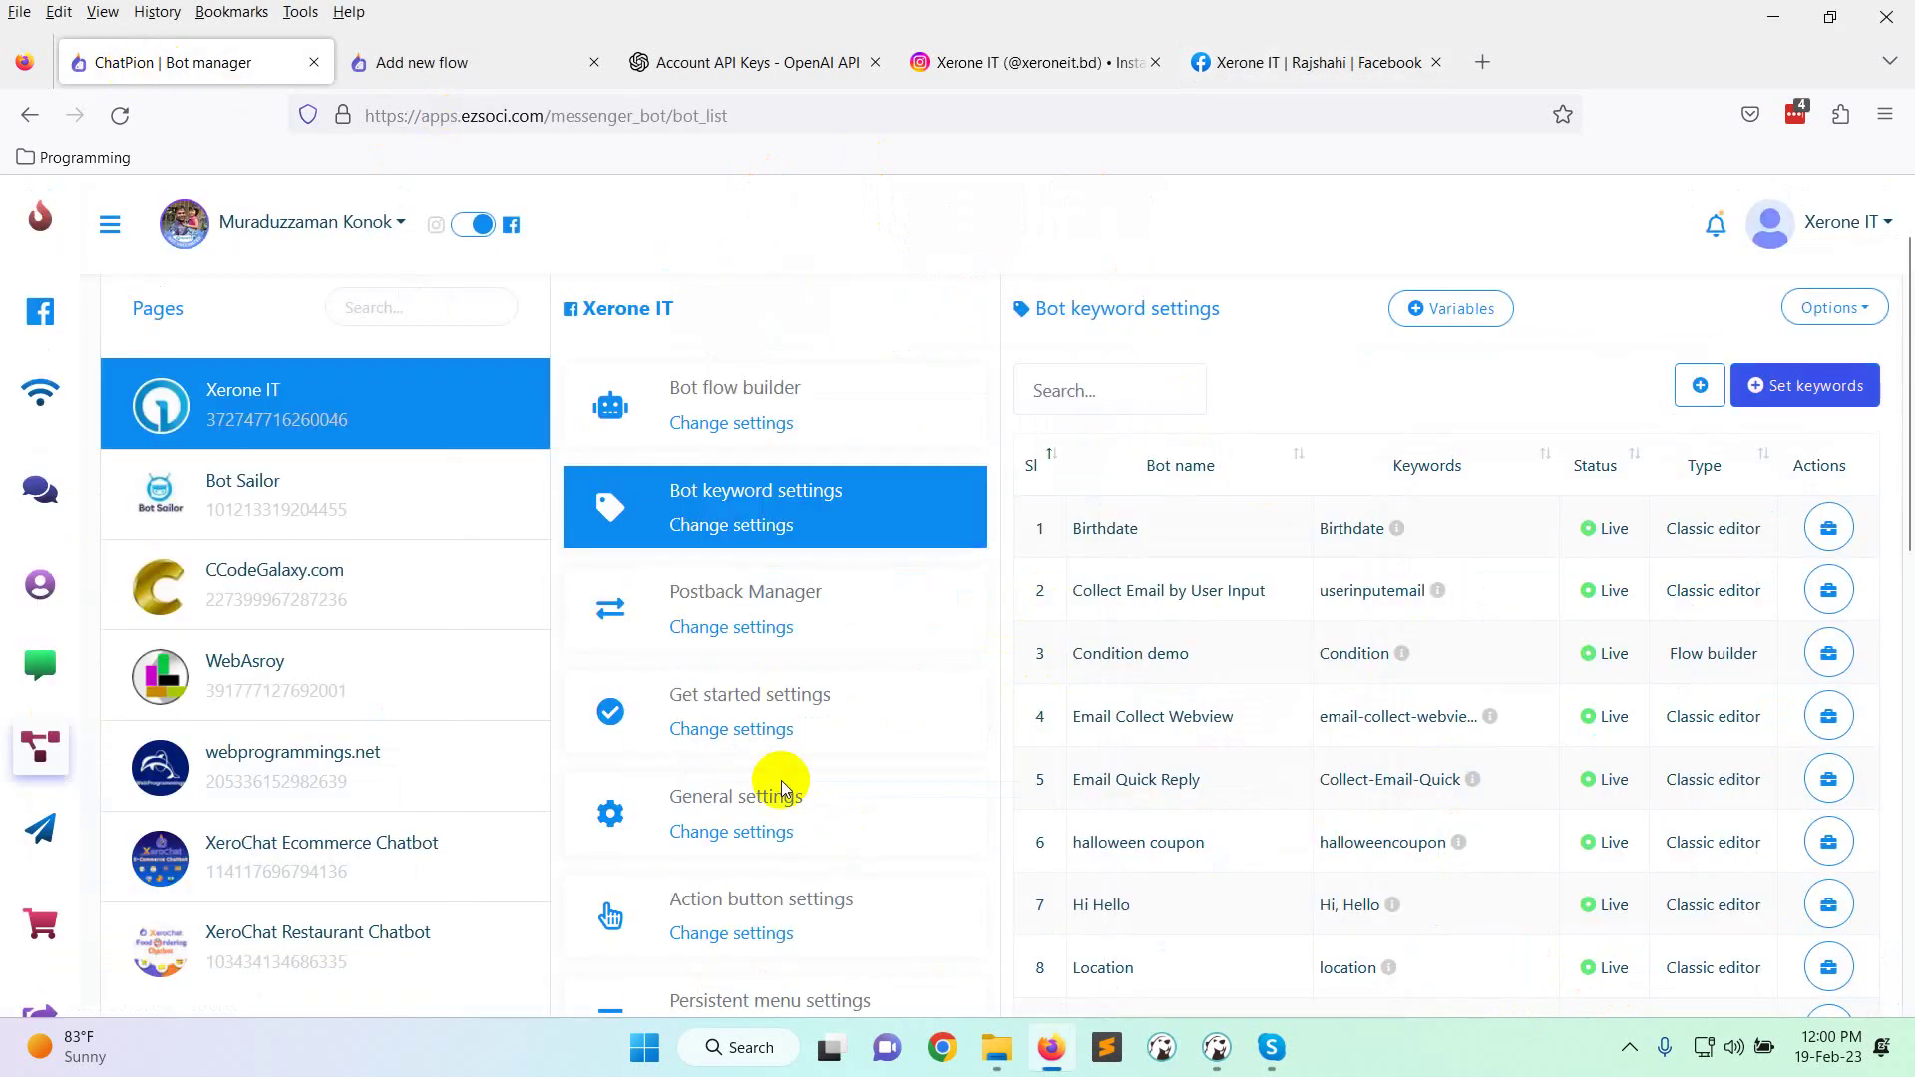
{"action": "scroll", "coordinate": [788, 788], "scroll_direction": "down", "scroll_amount": 2}
{"action": "left_click", "coordinate": [729, 799]}
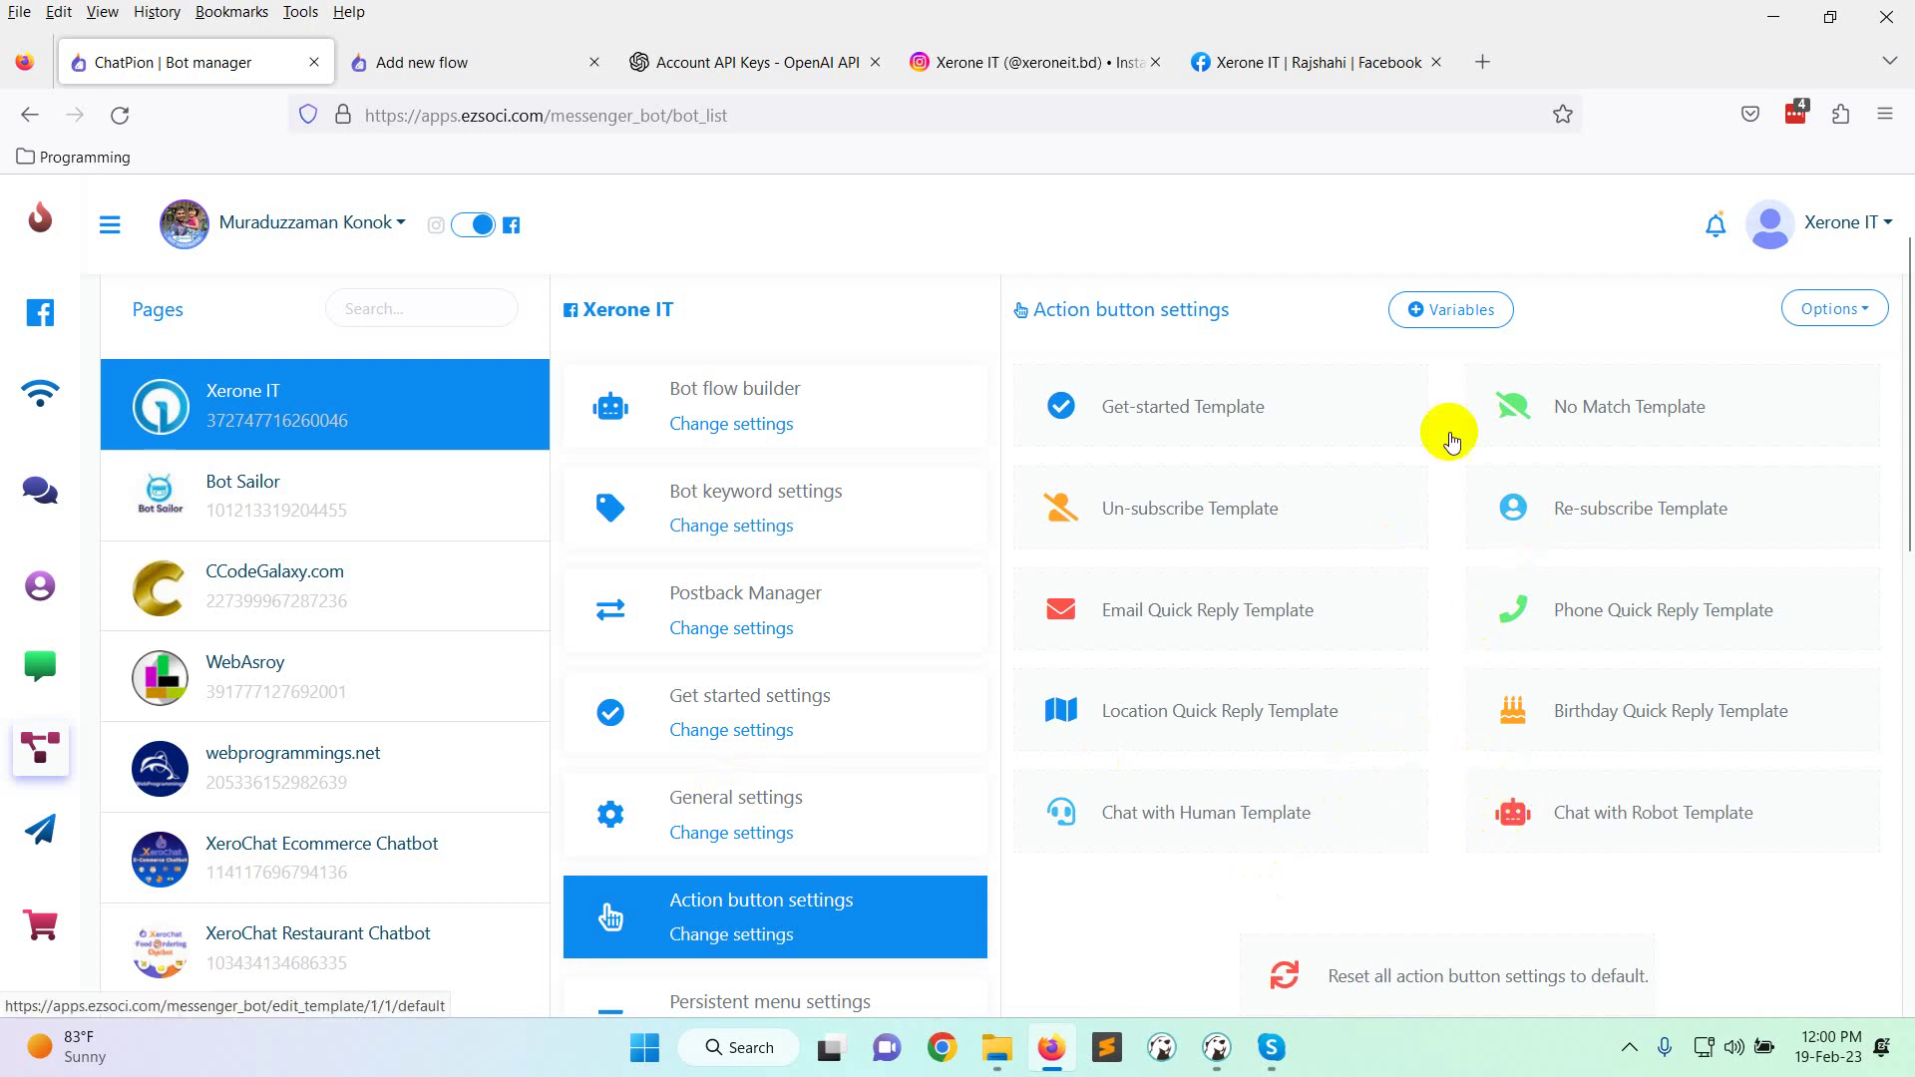
{"action": "left_click", "coordinate": [1646, 410]}
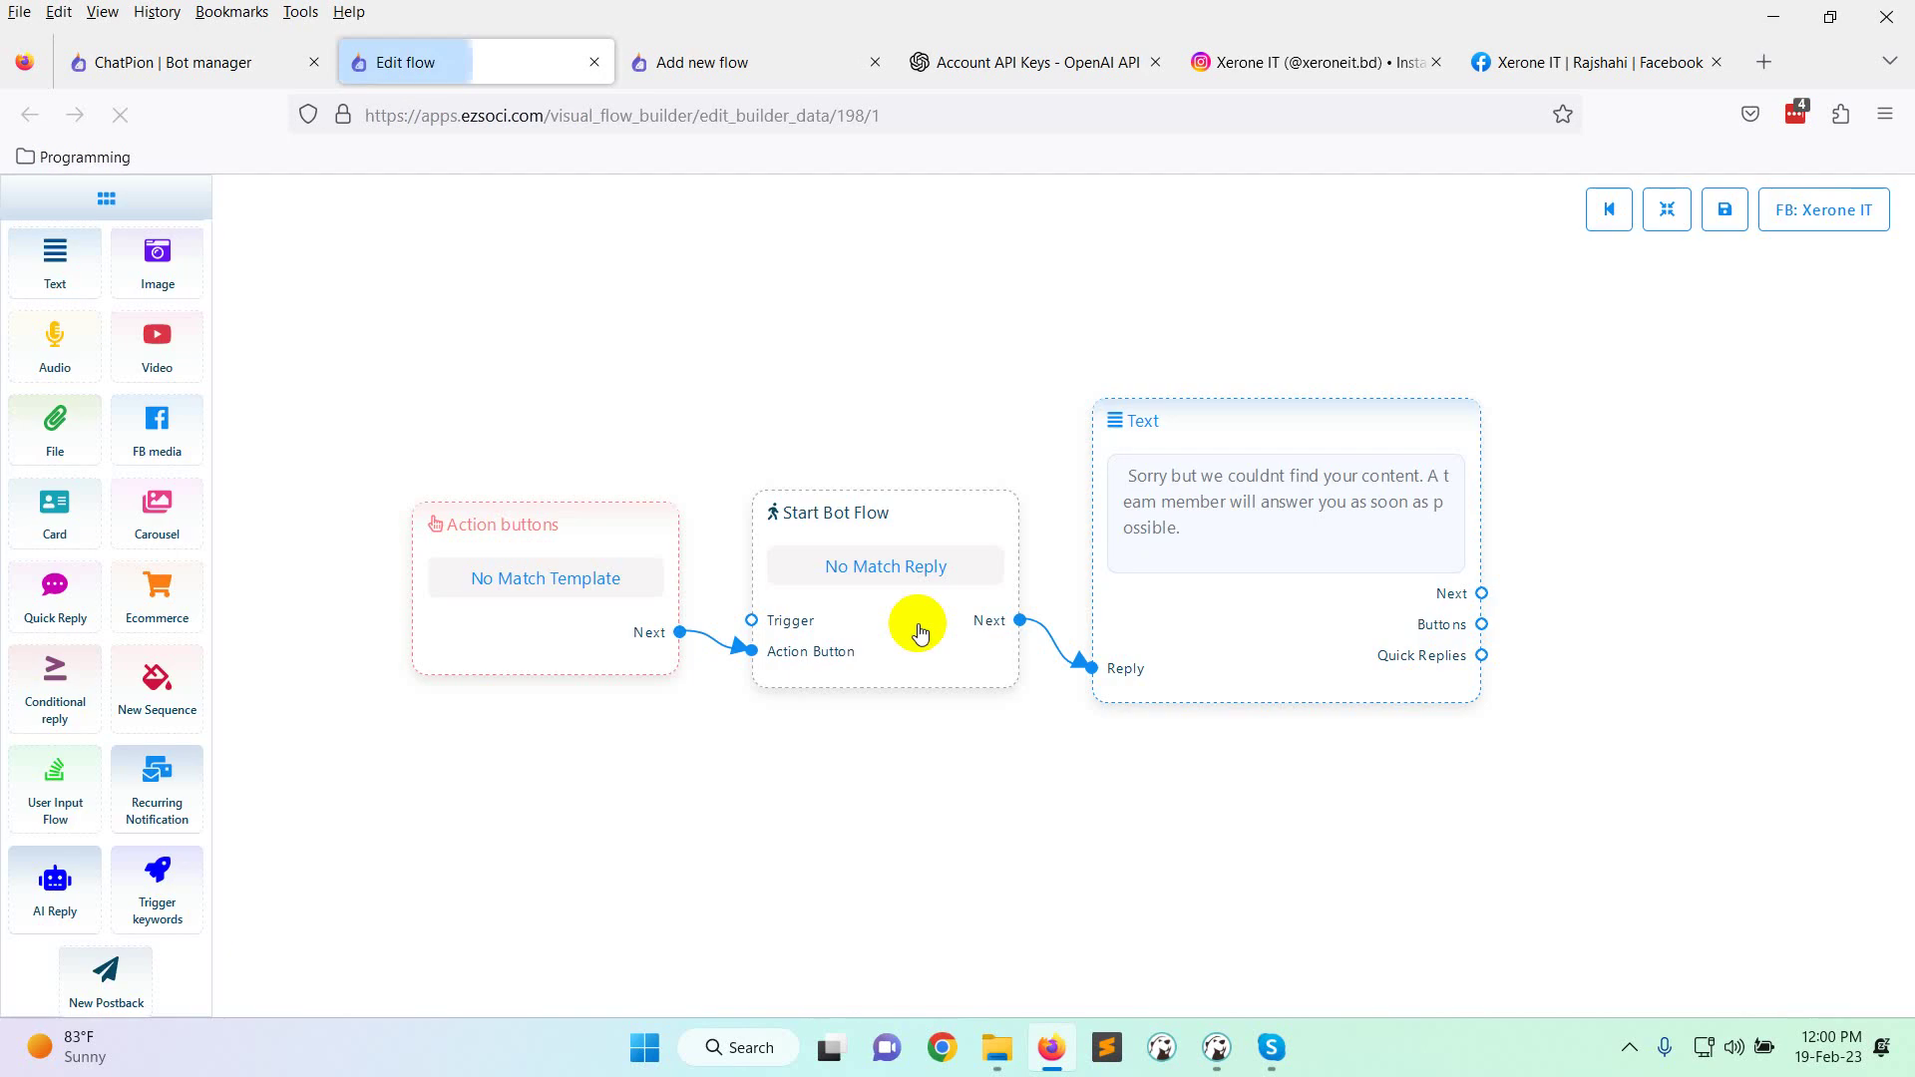
Replace the no-match flow's Text block with an AI Reply block connected to the Start Bot Flow block's Next output.
{"action": "right_click", "coordinate": [1267, 510]}
{"action": "left_click", "coordinate": [1307, 517]}
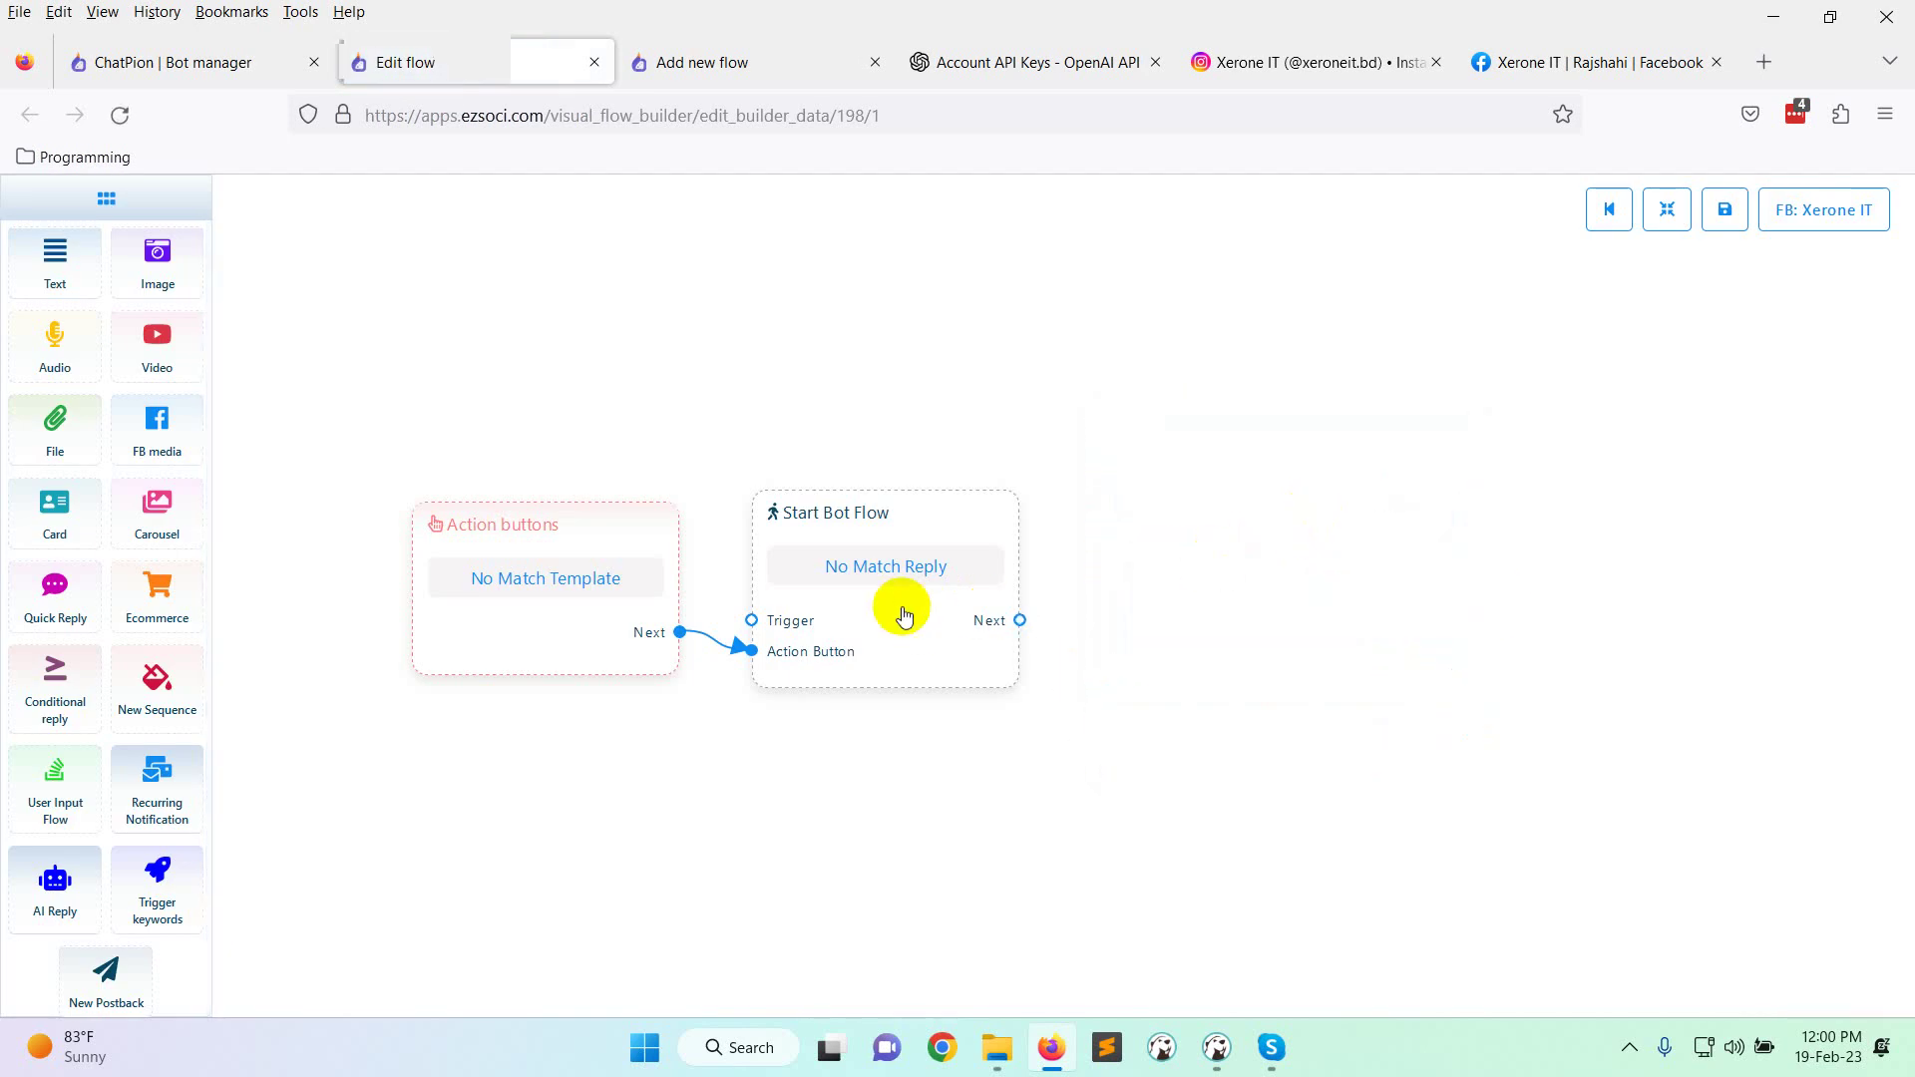
{"action": "left_click", "coordinate": [38, 885]}
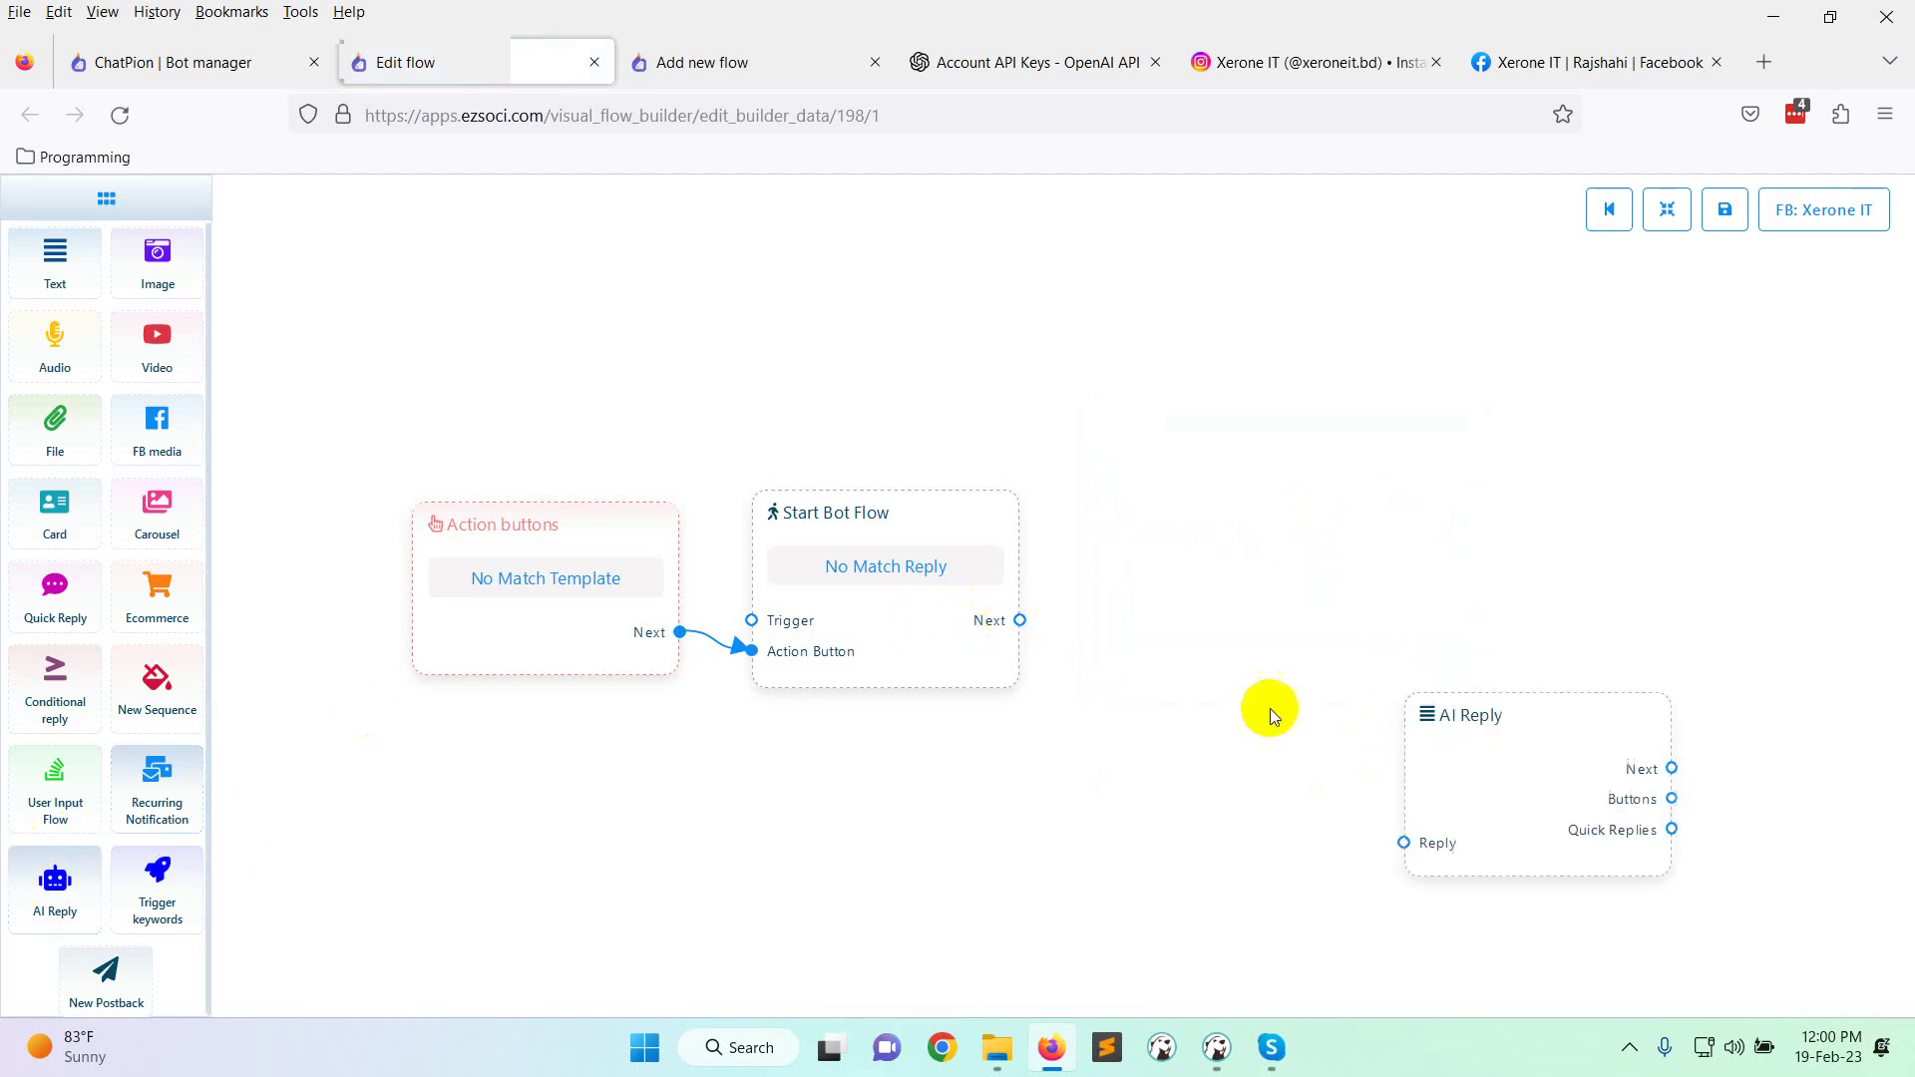
{"action": "left_click_drag", "start_coordinate": [1020, 619], "coordinate": [1400, 673]}
Set the AI Reply message to "This bot is implemented with ChatPion. ChatPion is a Facebook and Instagram Chatbot Marketing software".
{"action": "double_click", "coordinate": [1403, 578]}
{"action": "left_click", "coordinate": [1724, 334]}
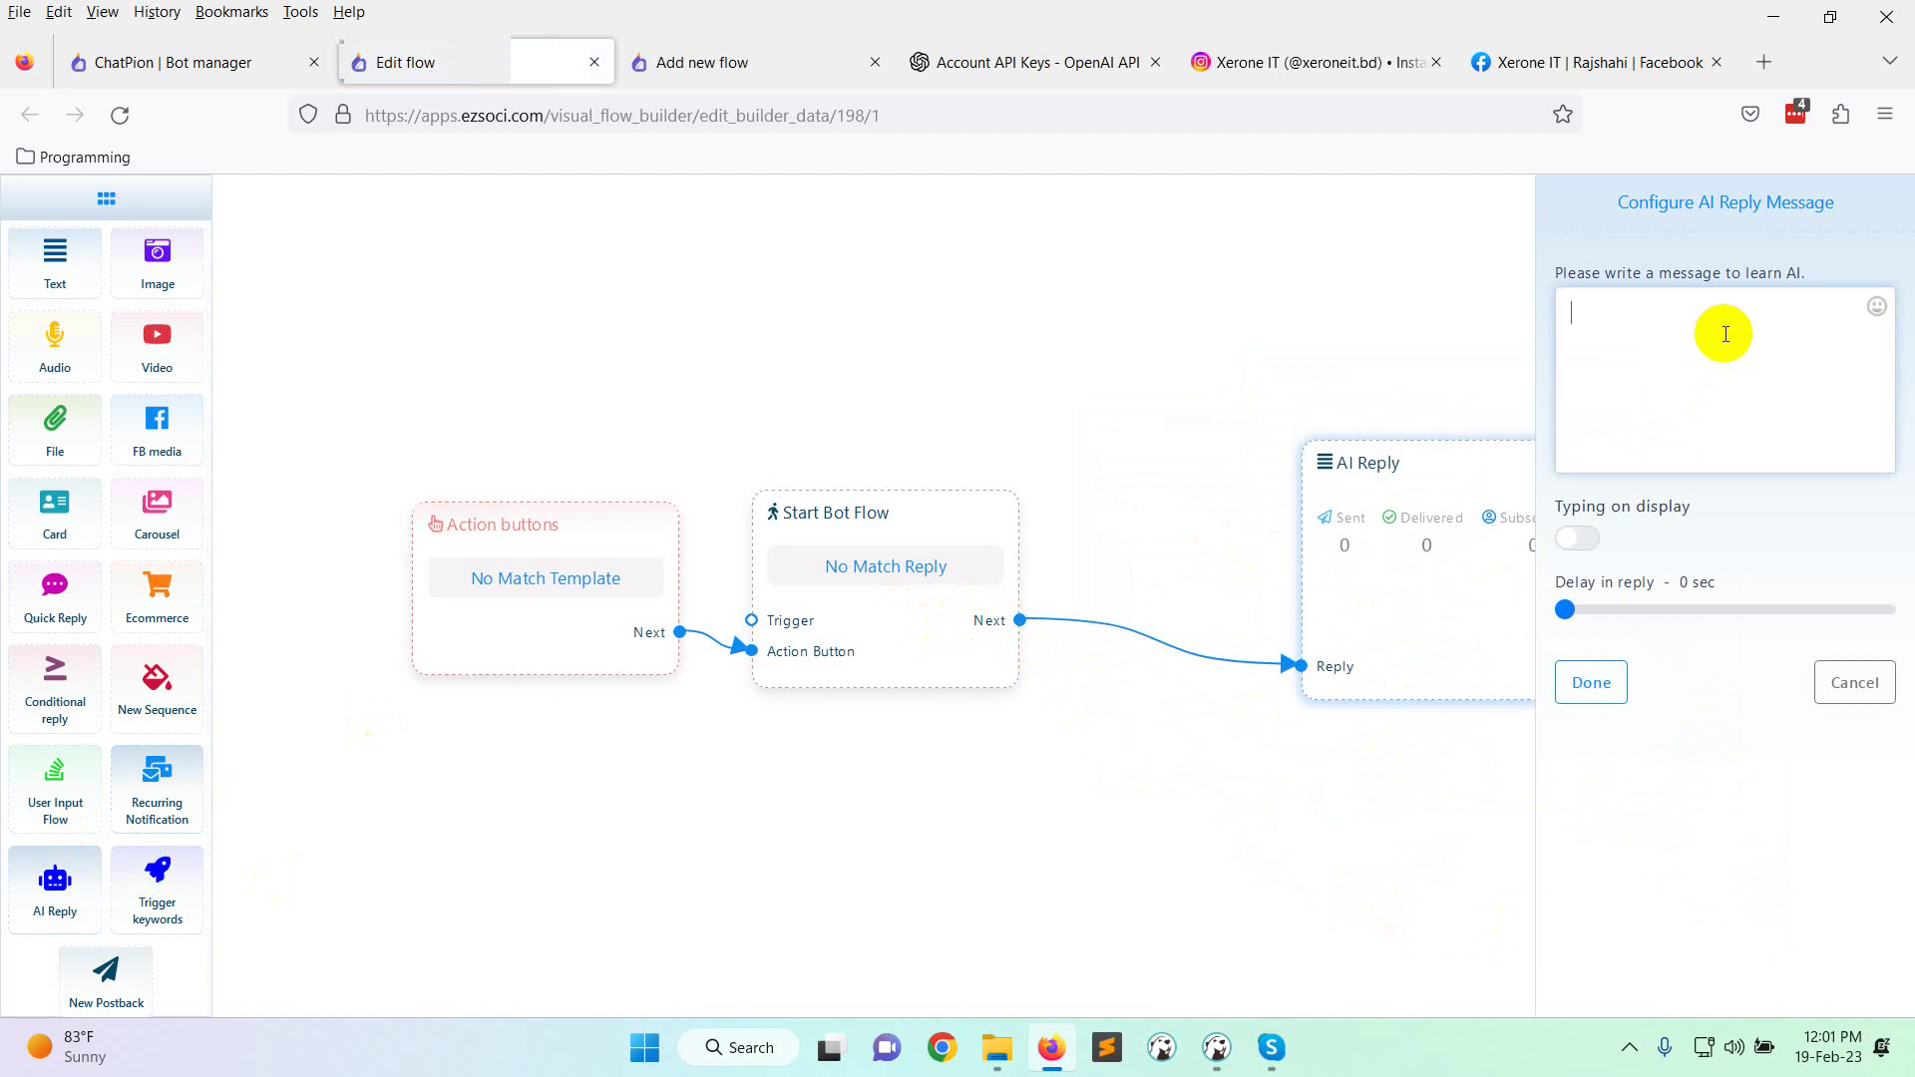
{"action": "type", "text": "This bot is implemented with ChatPi"}
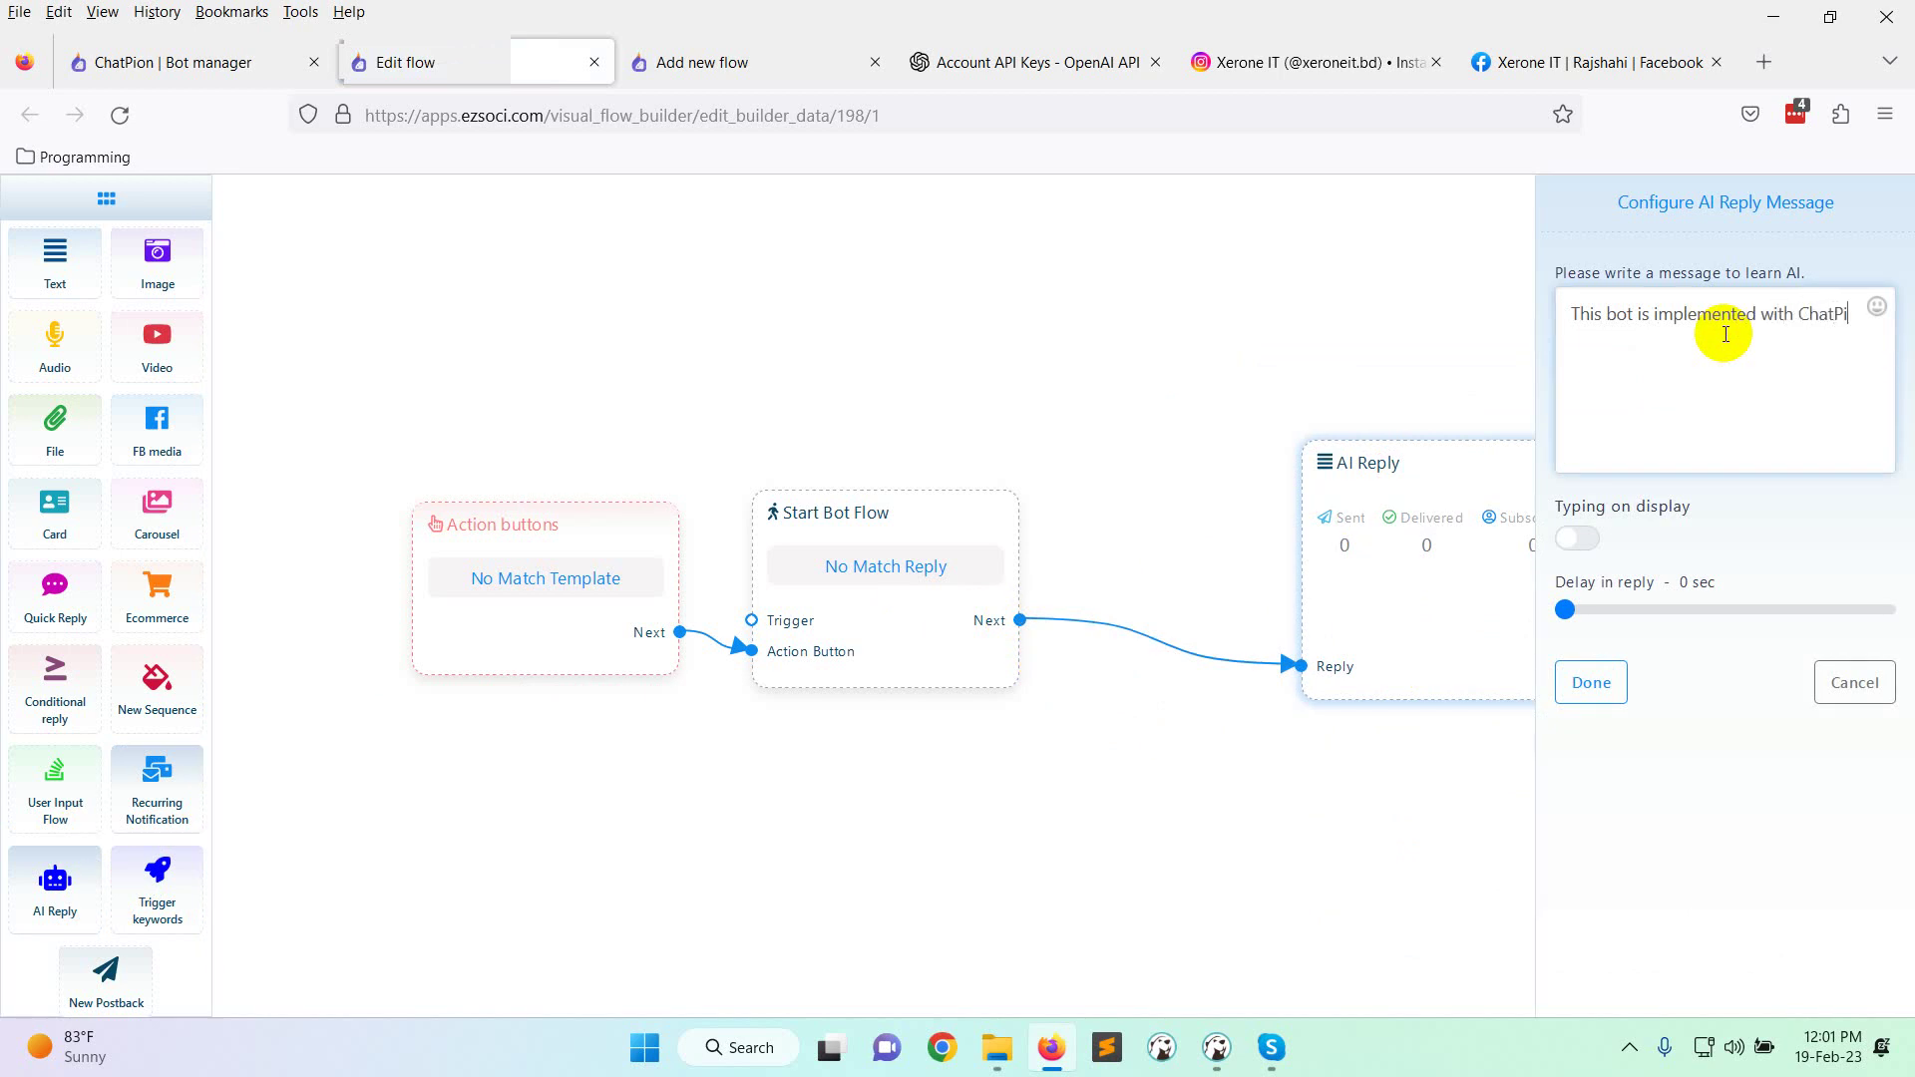
{"action": "type", "text": "on. ChatPion is a"}
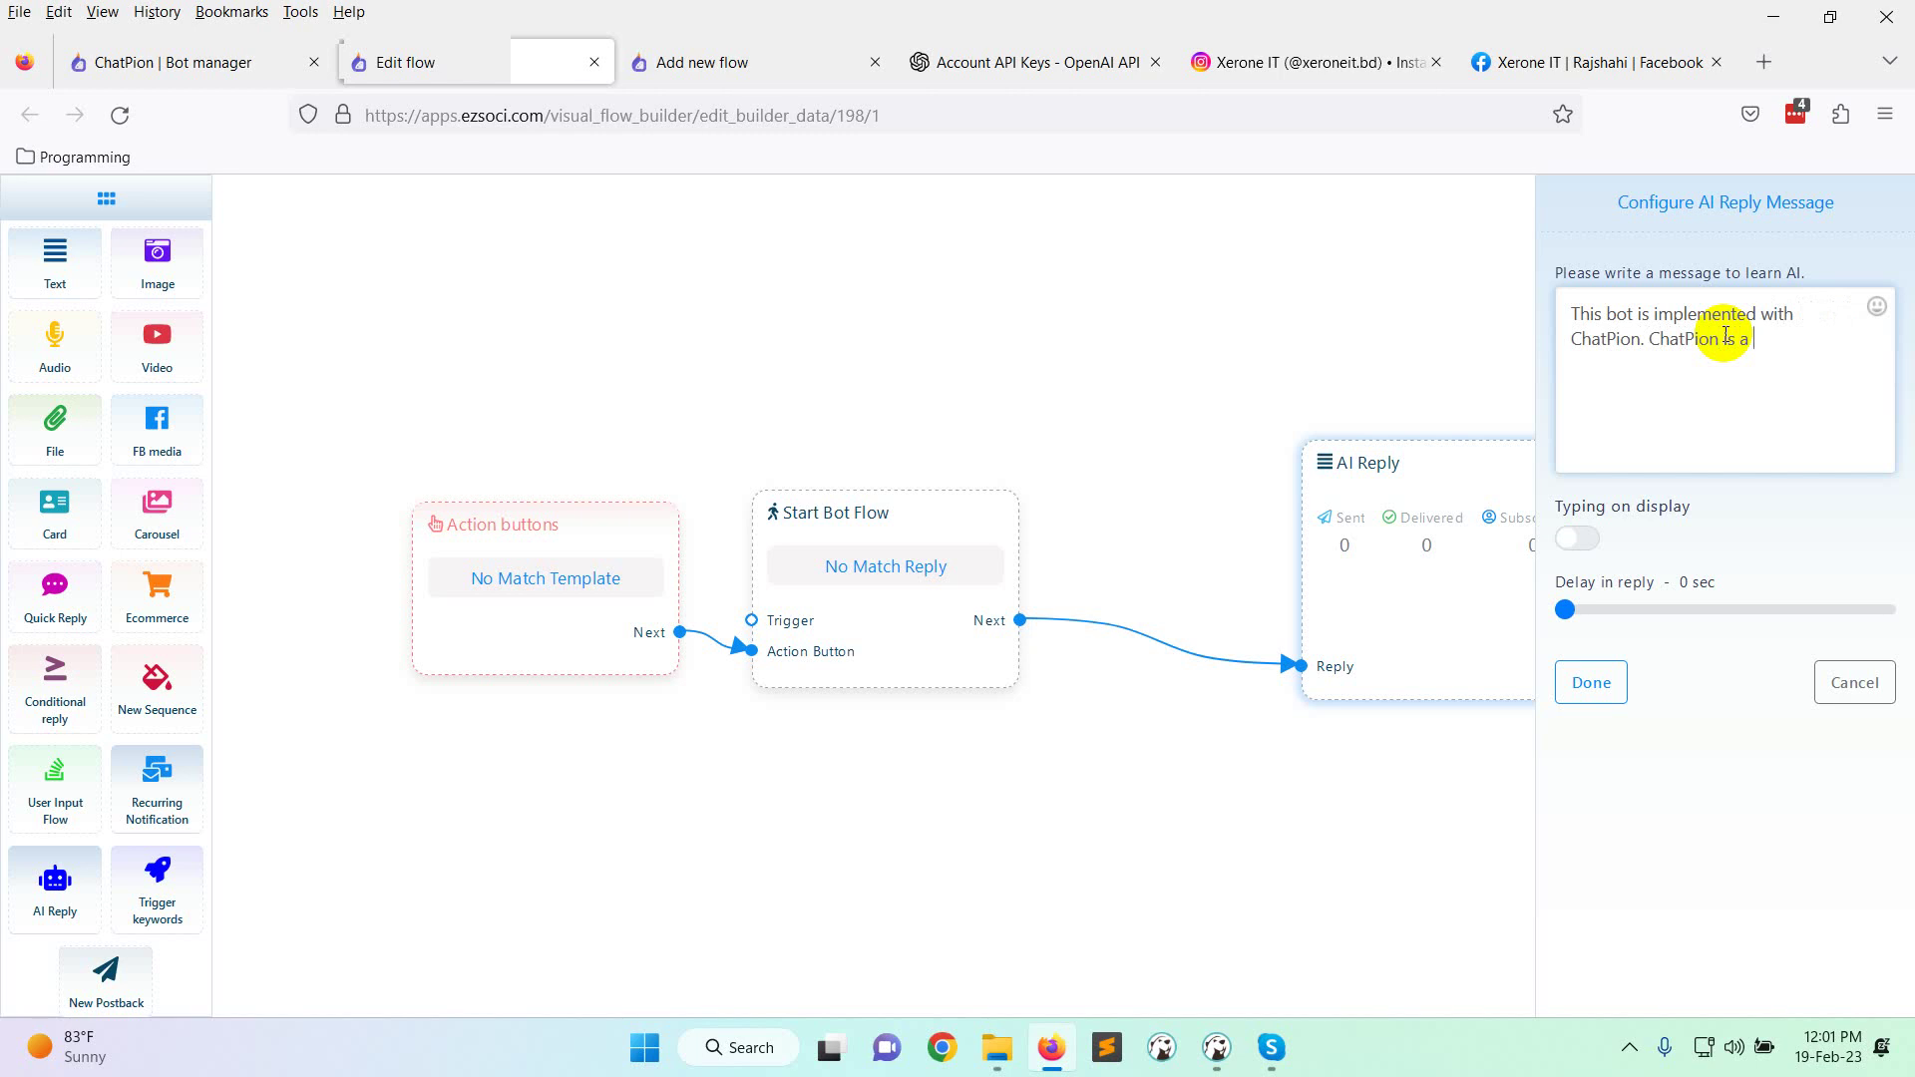
{"action": "type", "text": " Facebook and Instagram "}
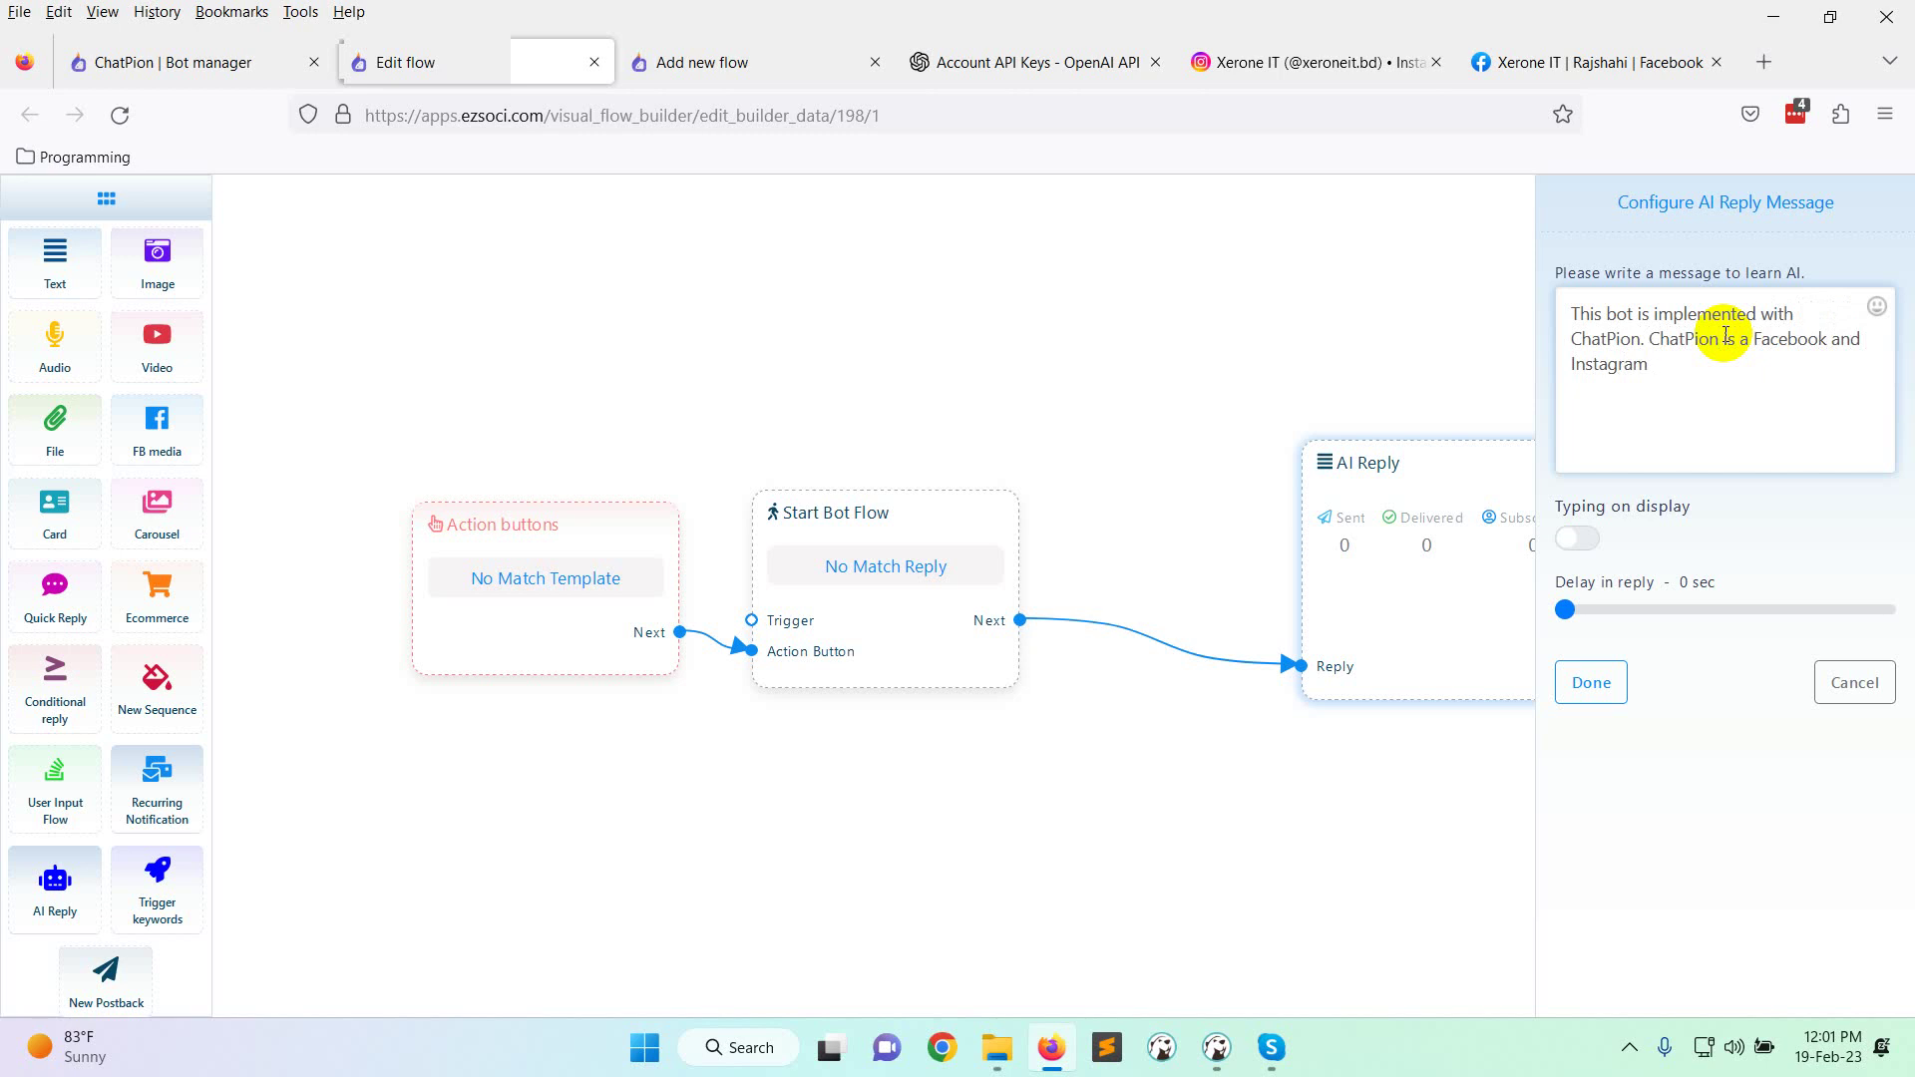
{"action": "type", "text": "Chatmbot Marketing softew"}
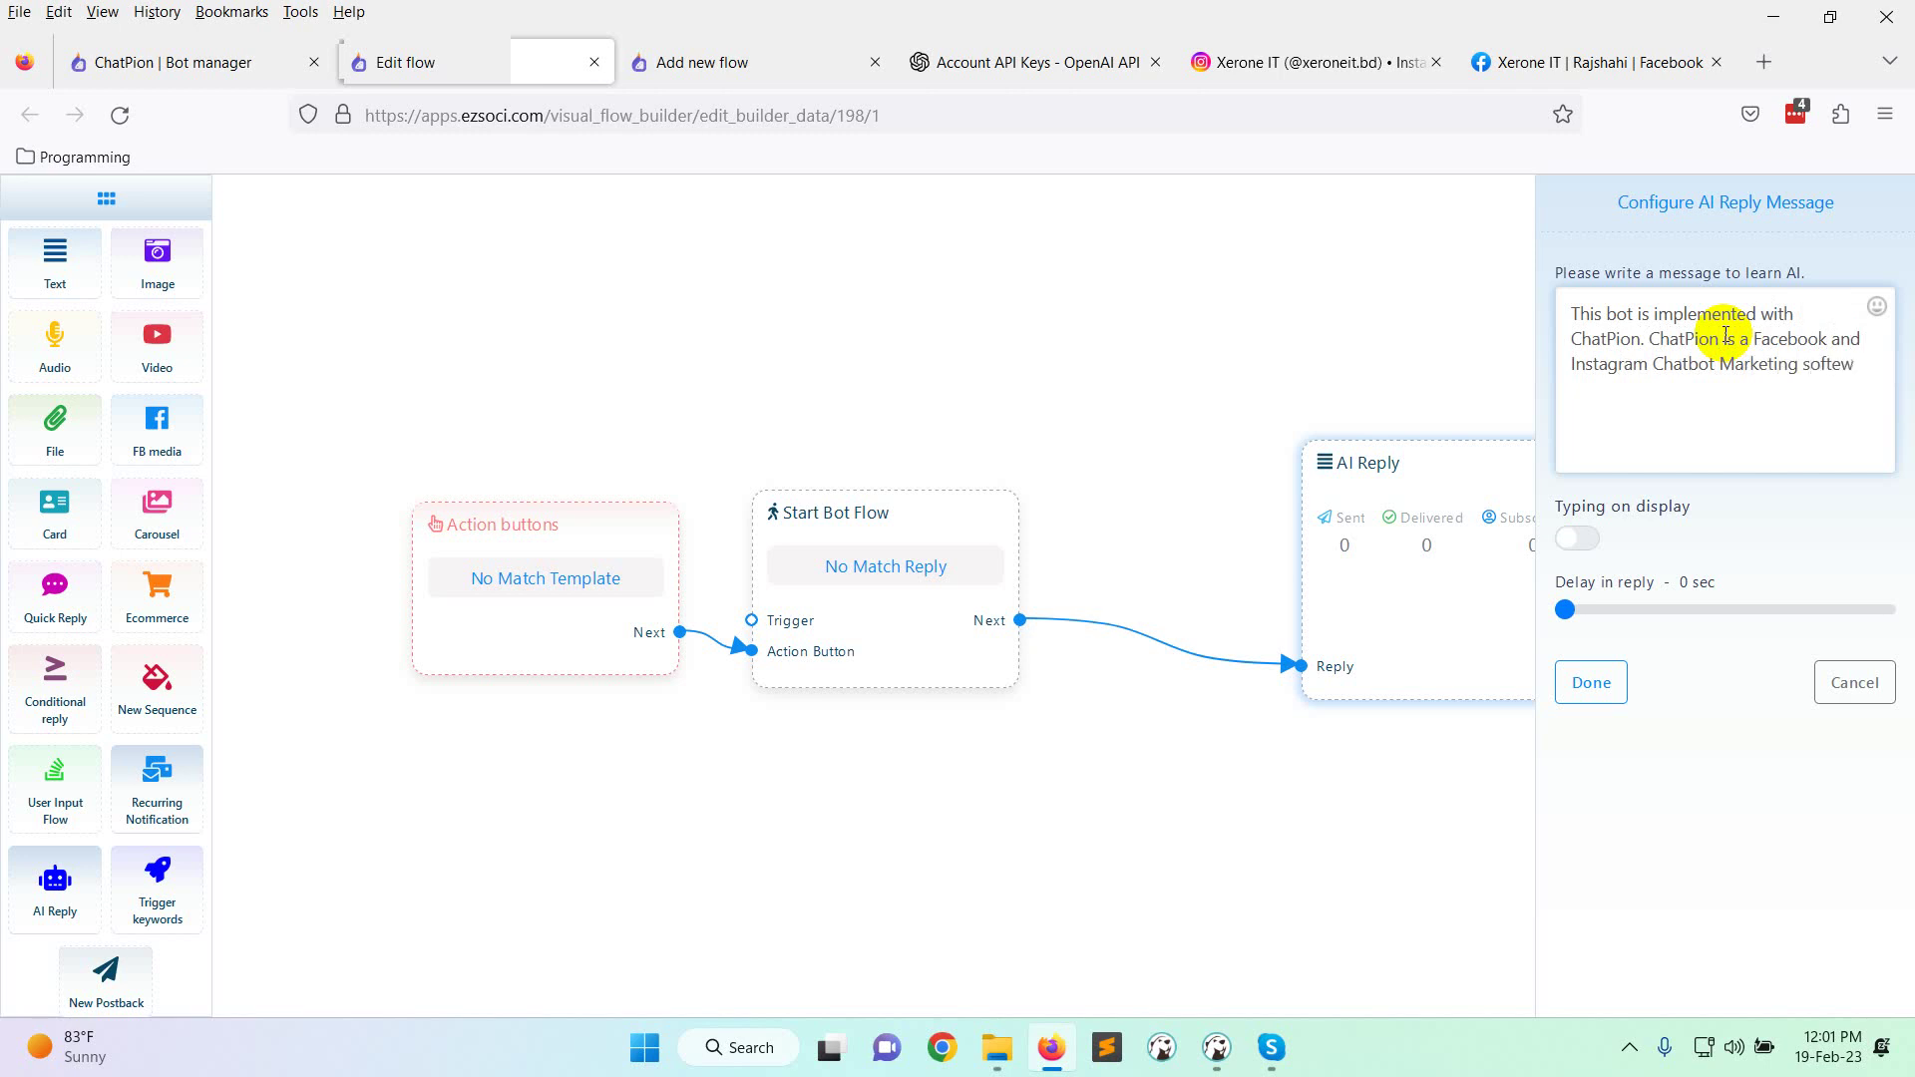
{"action": "type", "text": "a"}
{"action": "key", "text": "BackSpace"}
{"action": "key", "text": "BackSpace"}
{"action": "key", "text": "BackSpace"}
{"action": "type", "text": "ware"}
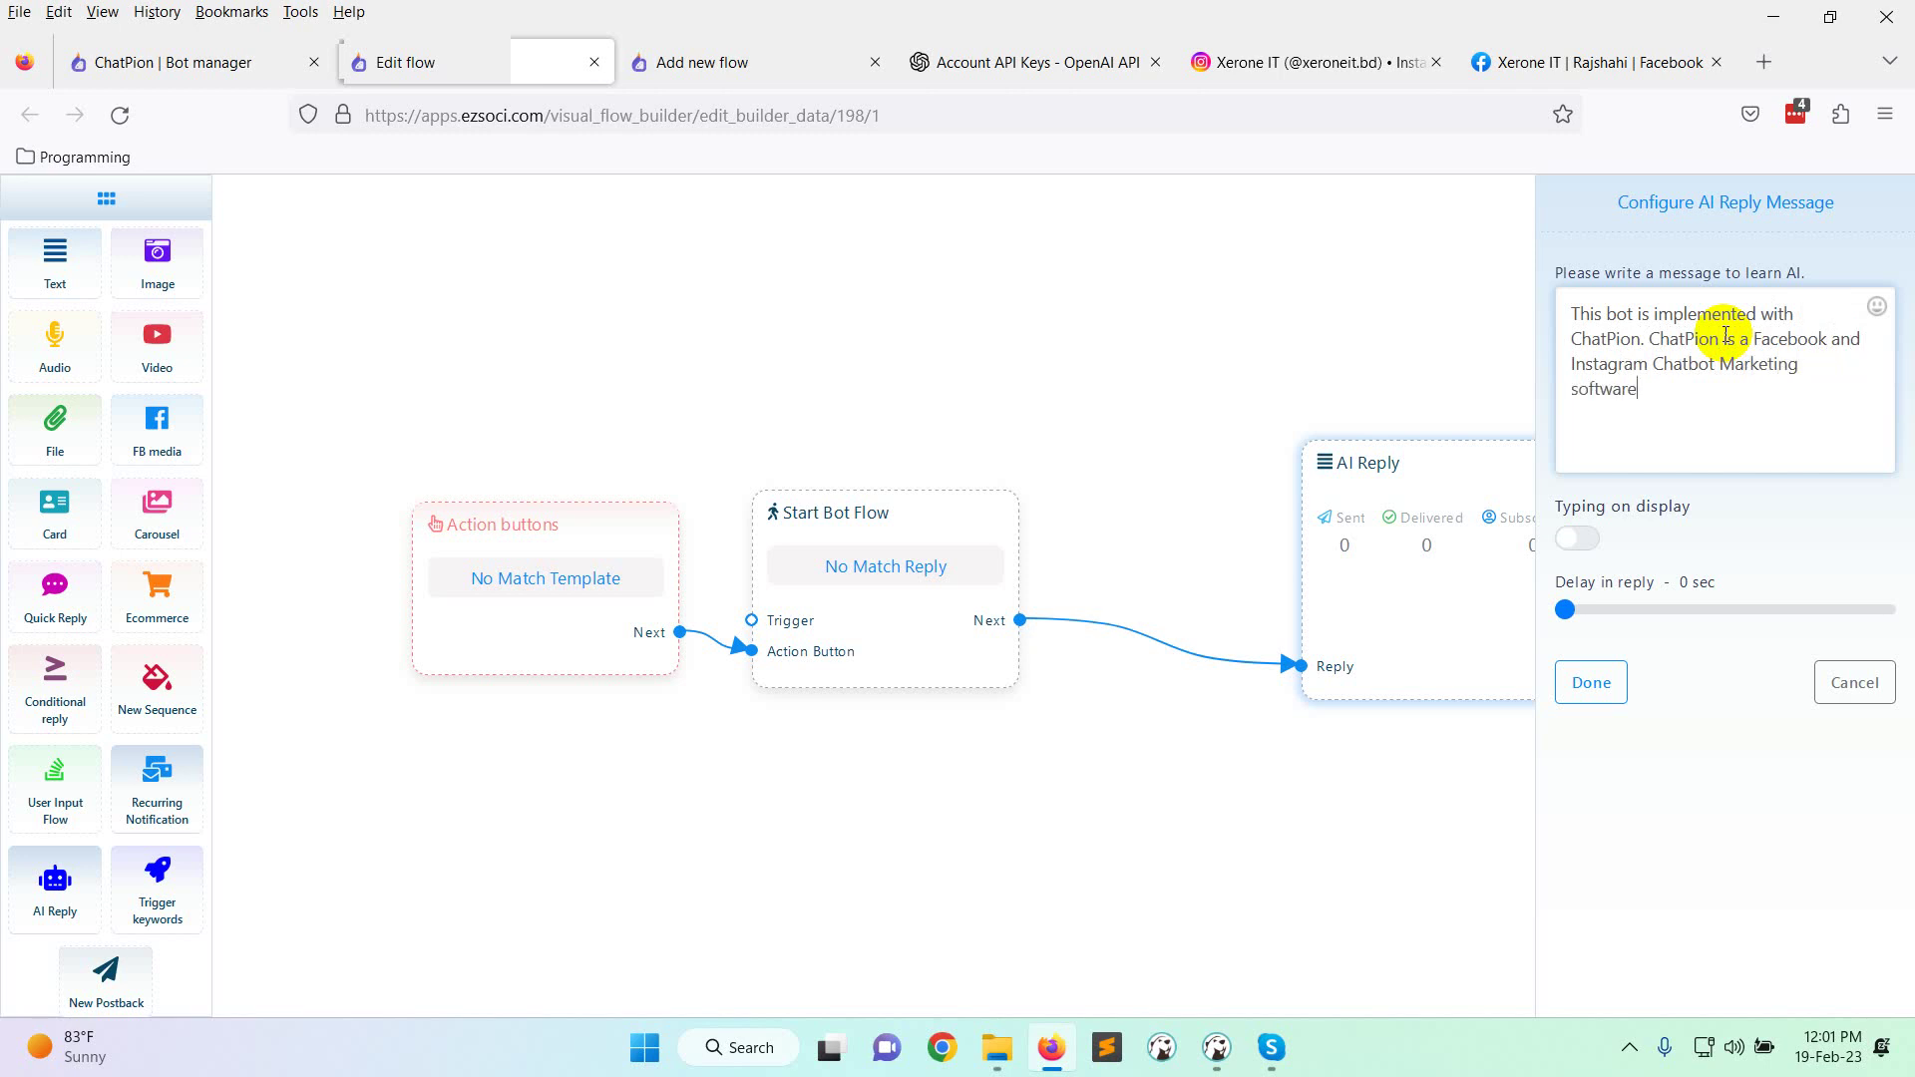
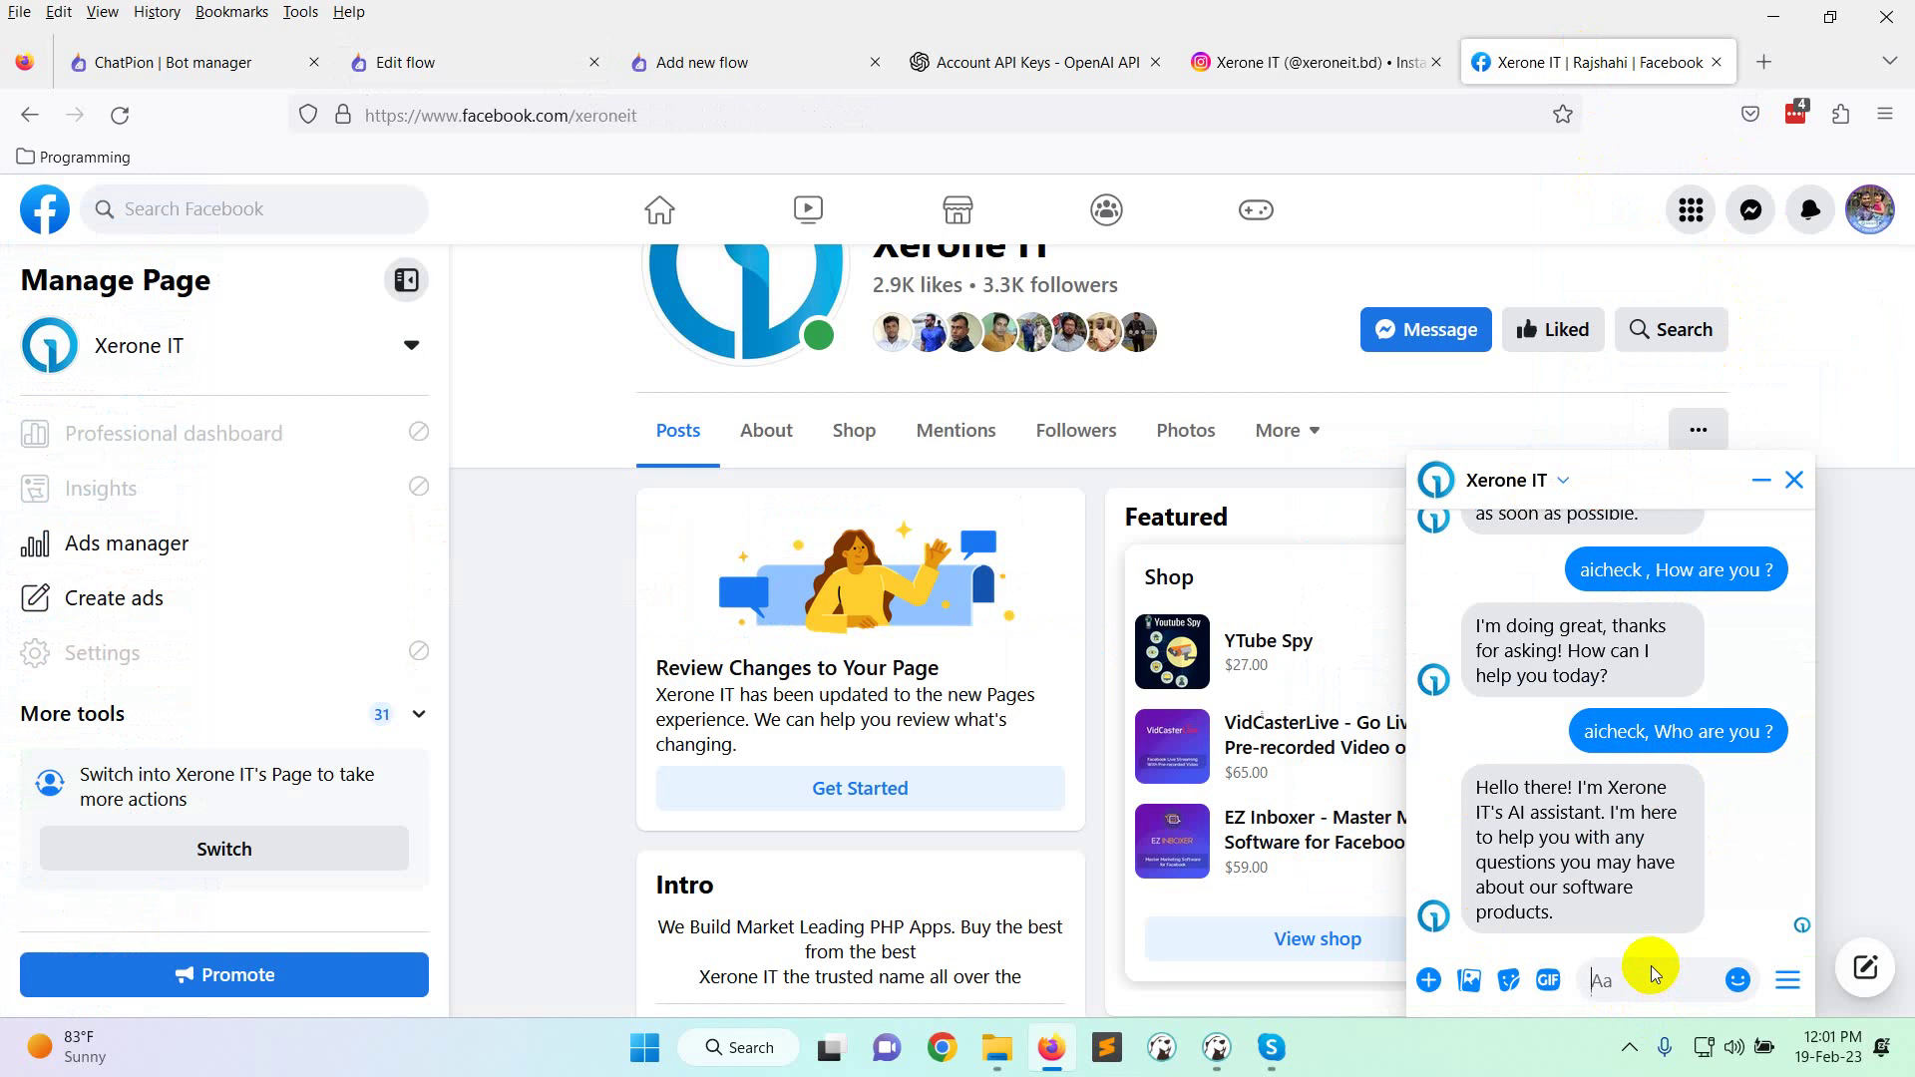
In the Xerone IT Facebook chat, send "What is chatpion ?", read through the reply, and send "I want to buy ChatPion".
{"action": "type", "text": "What "}
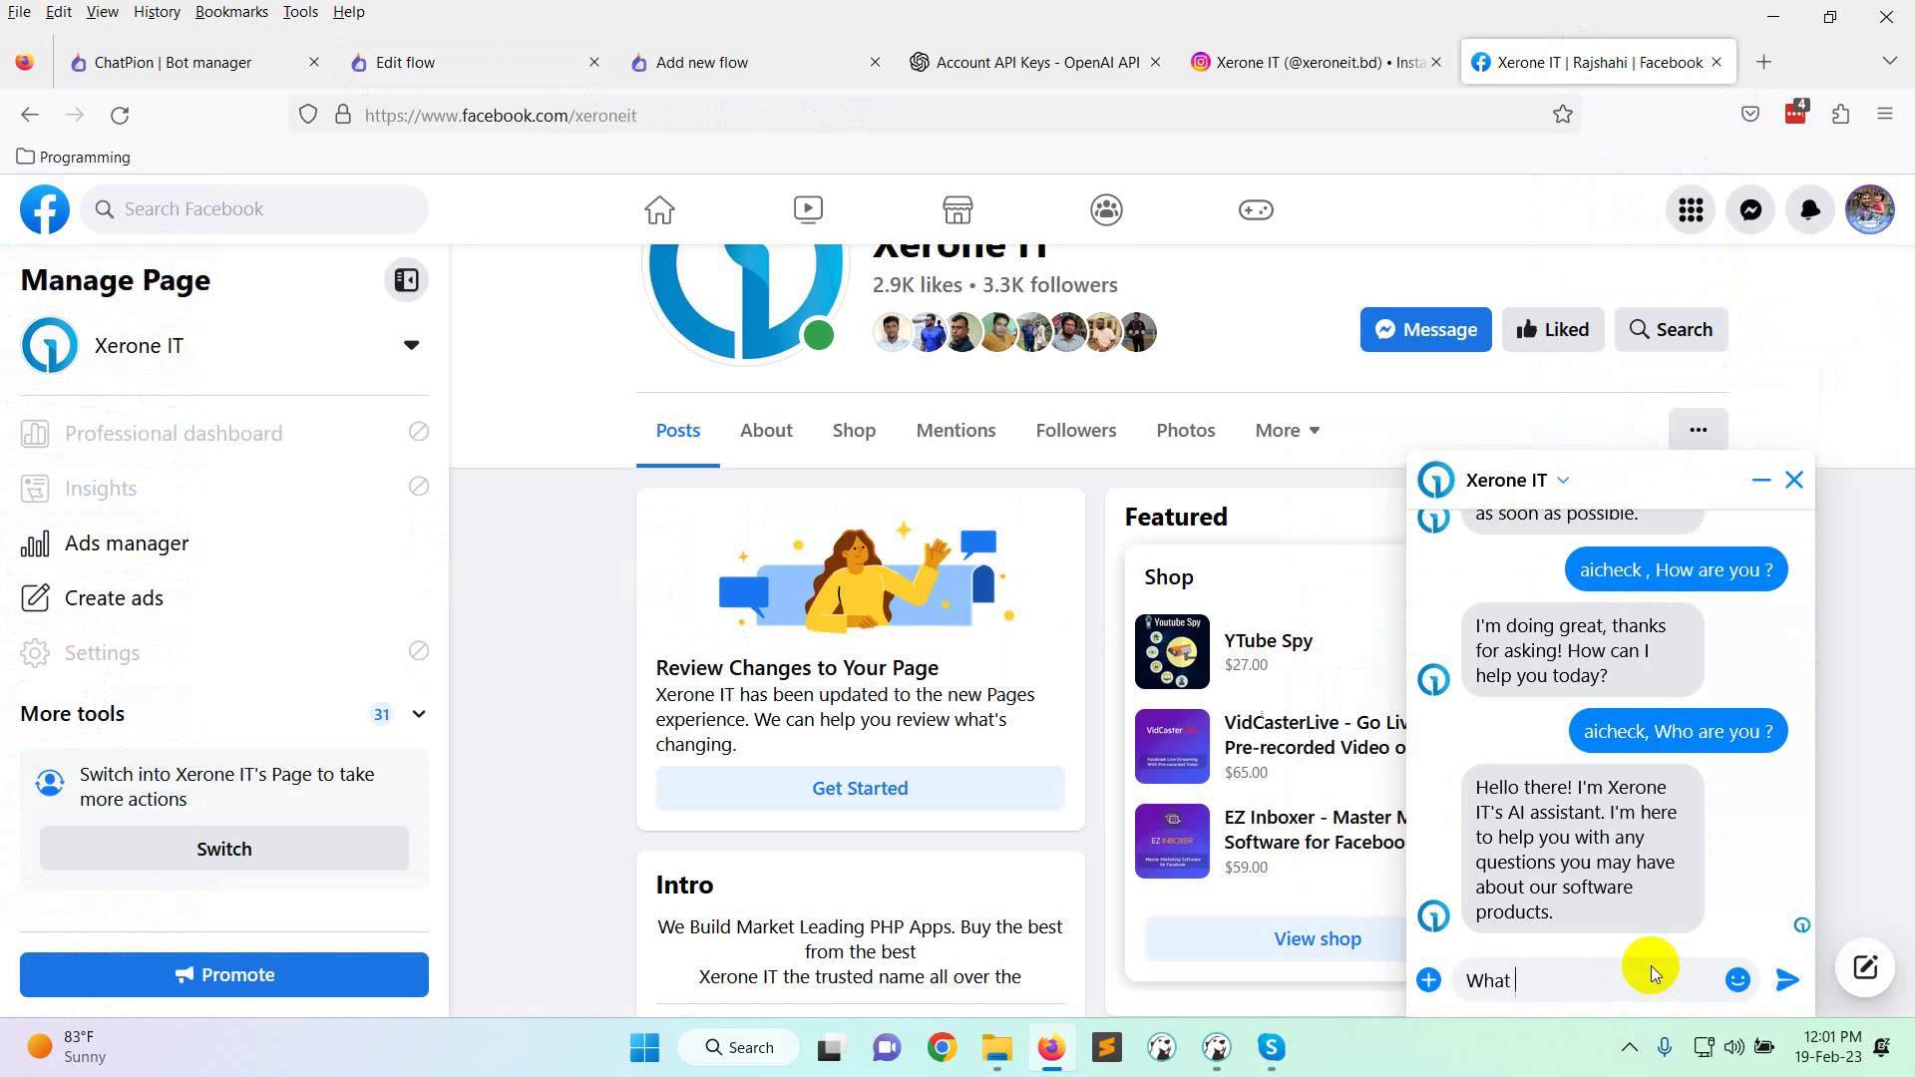
{"action": "type", "text": "is chatpion ?"}
{"action": "key", "text": "Return"}
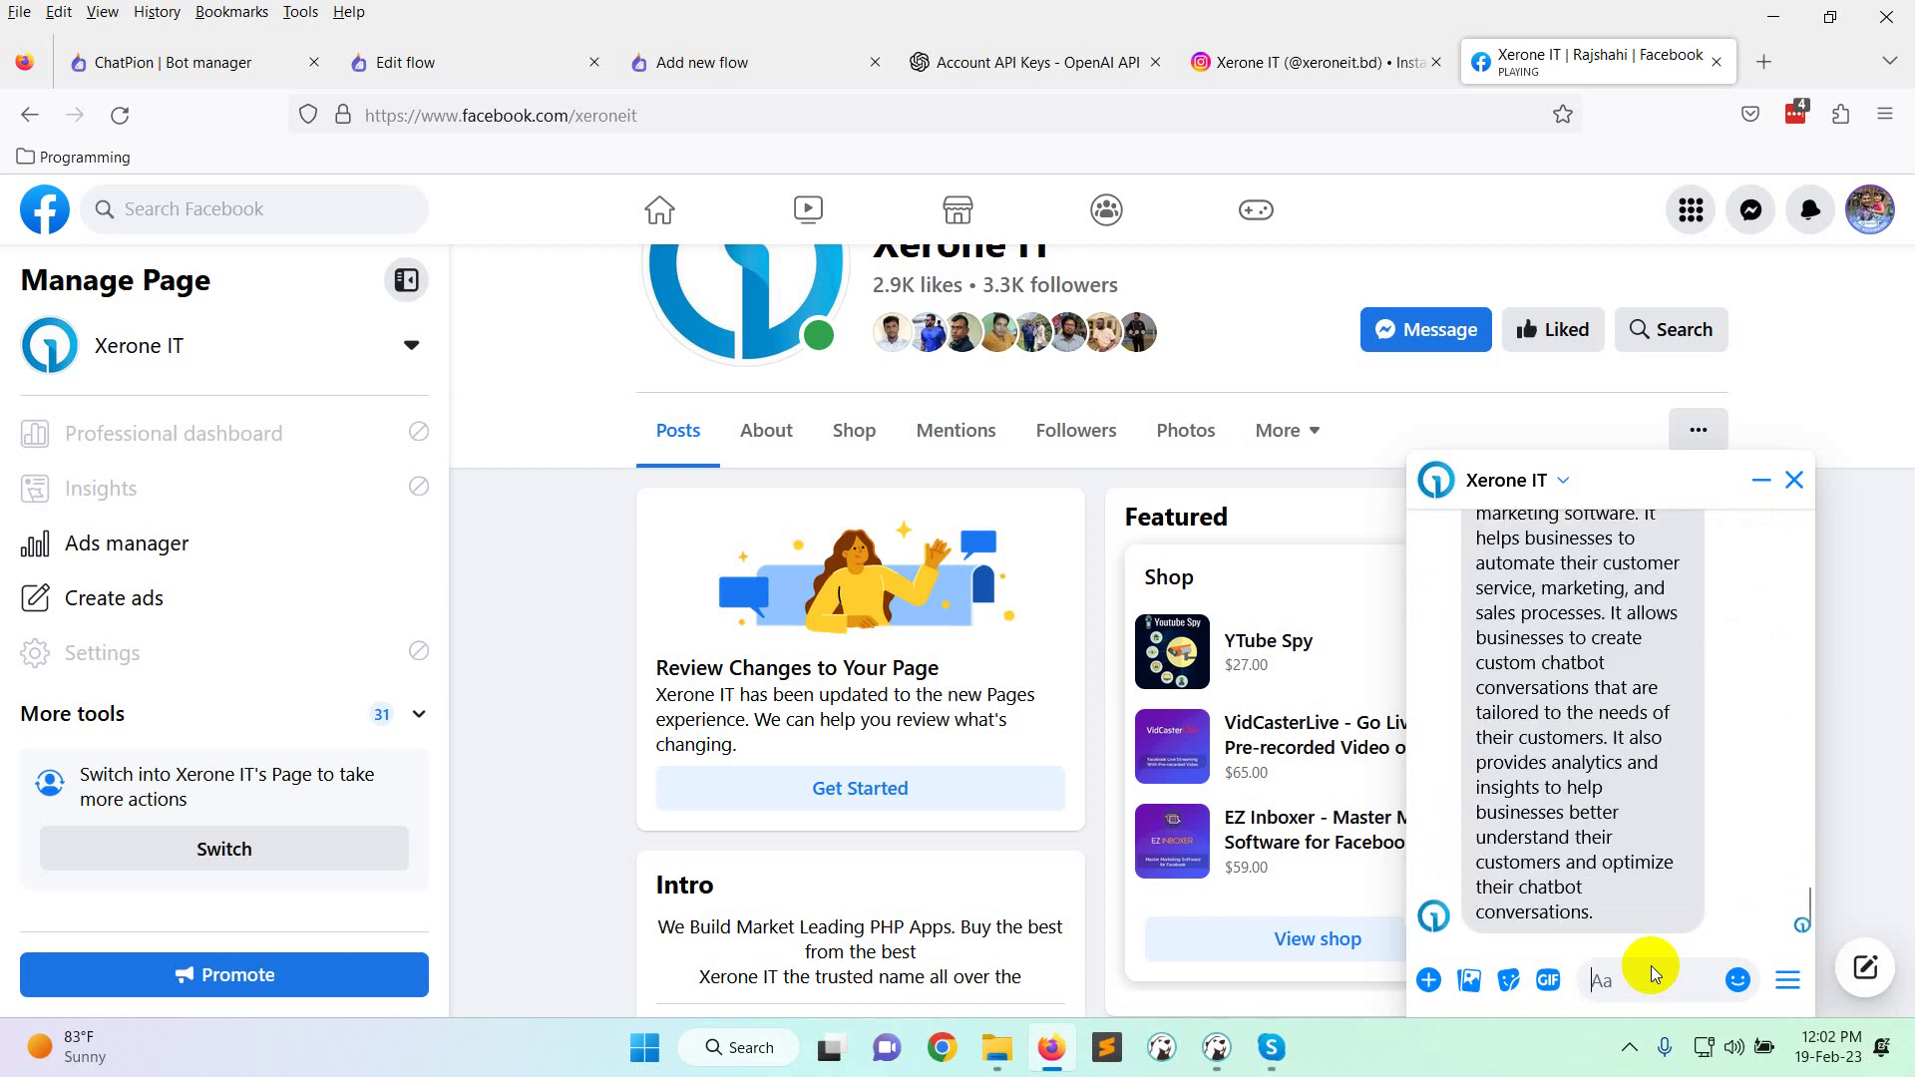
{"action": "scroll", "coordinate": [1583, 777], "scroll_direction": "up", "scroll_amount": 5}
{"action": "scroll", "coordinate": [1557, 758], "scroll_direction": "down", "scroll_amount": 3}
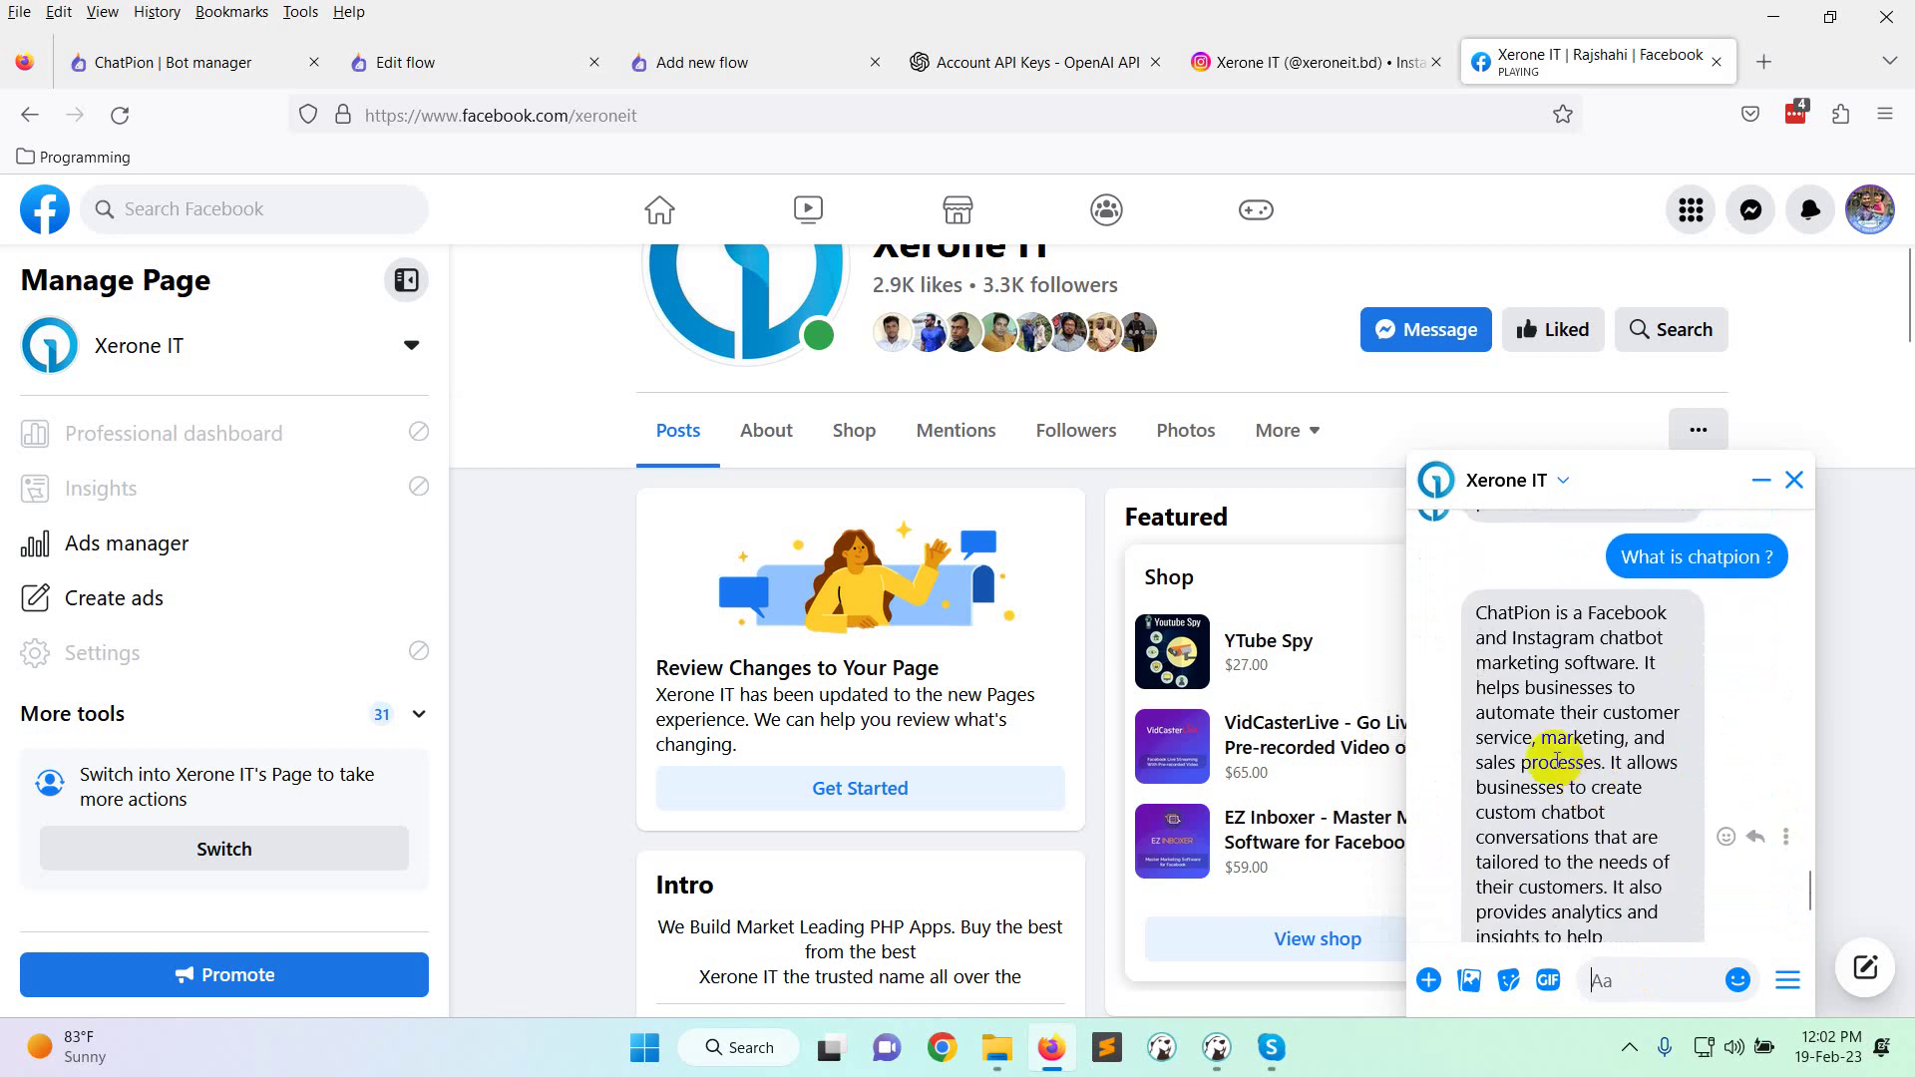
{"action": "scroll", "coordinate": [1586, 648], "scroll_direction": "down", "scroll_amount": 3}
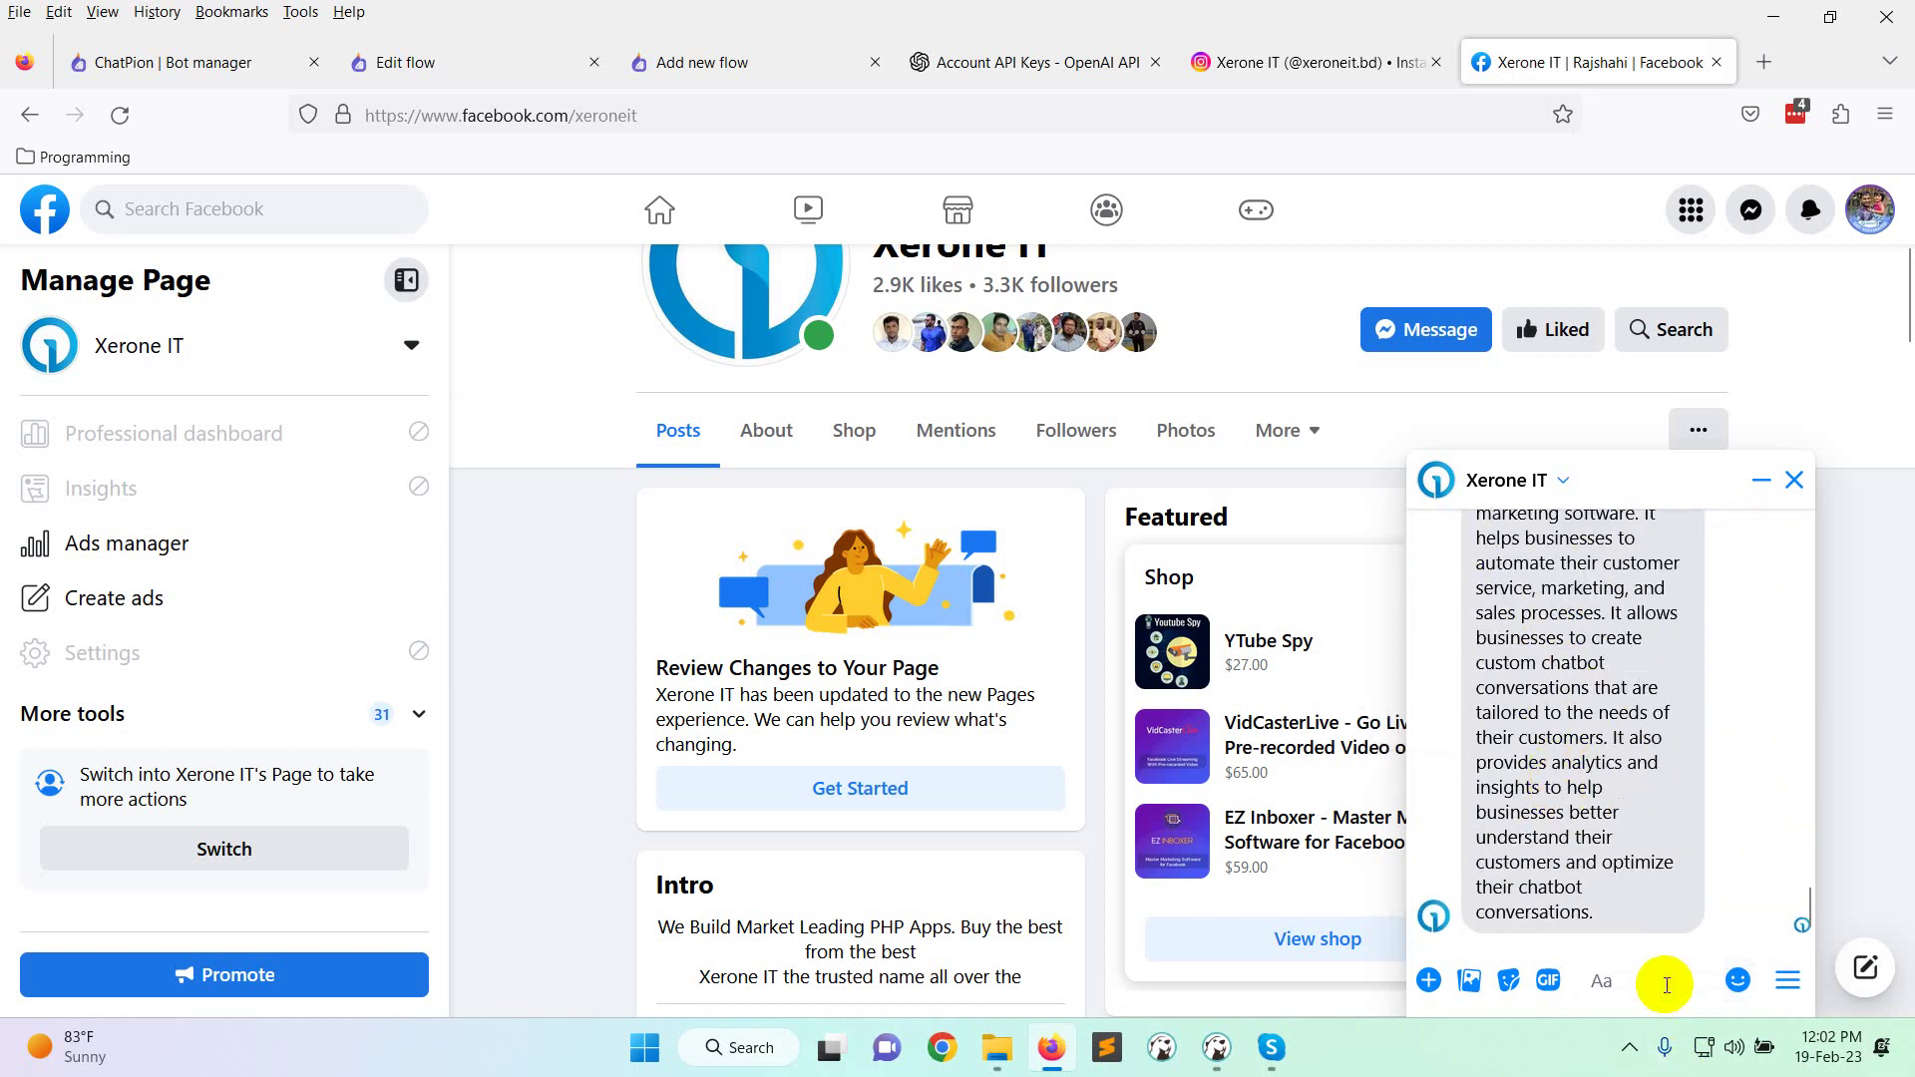
{"action": "type", "text": "I want to buy ChatPion"}
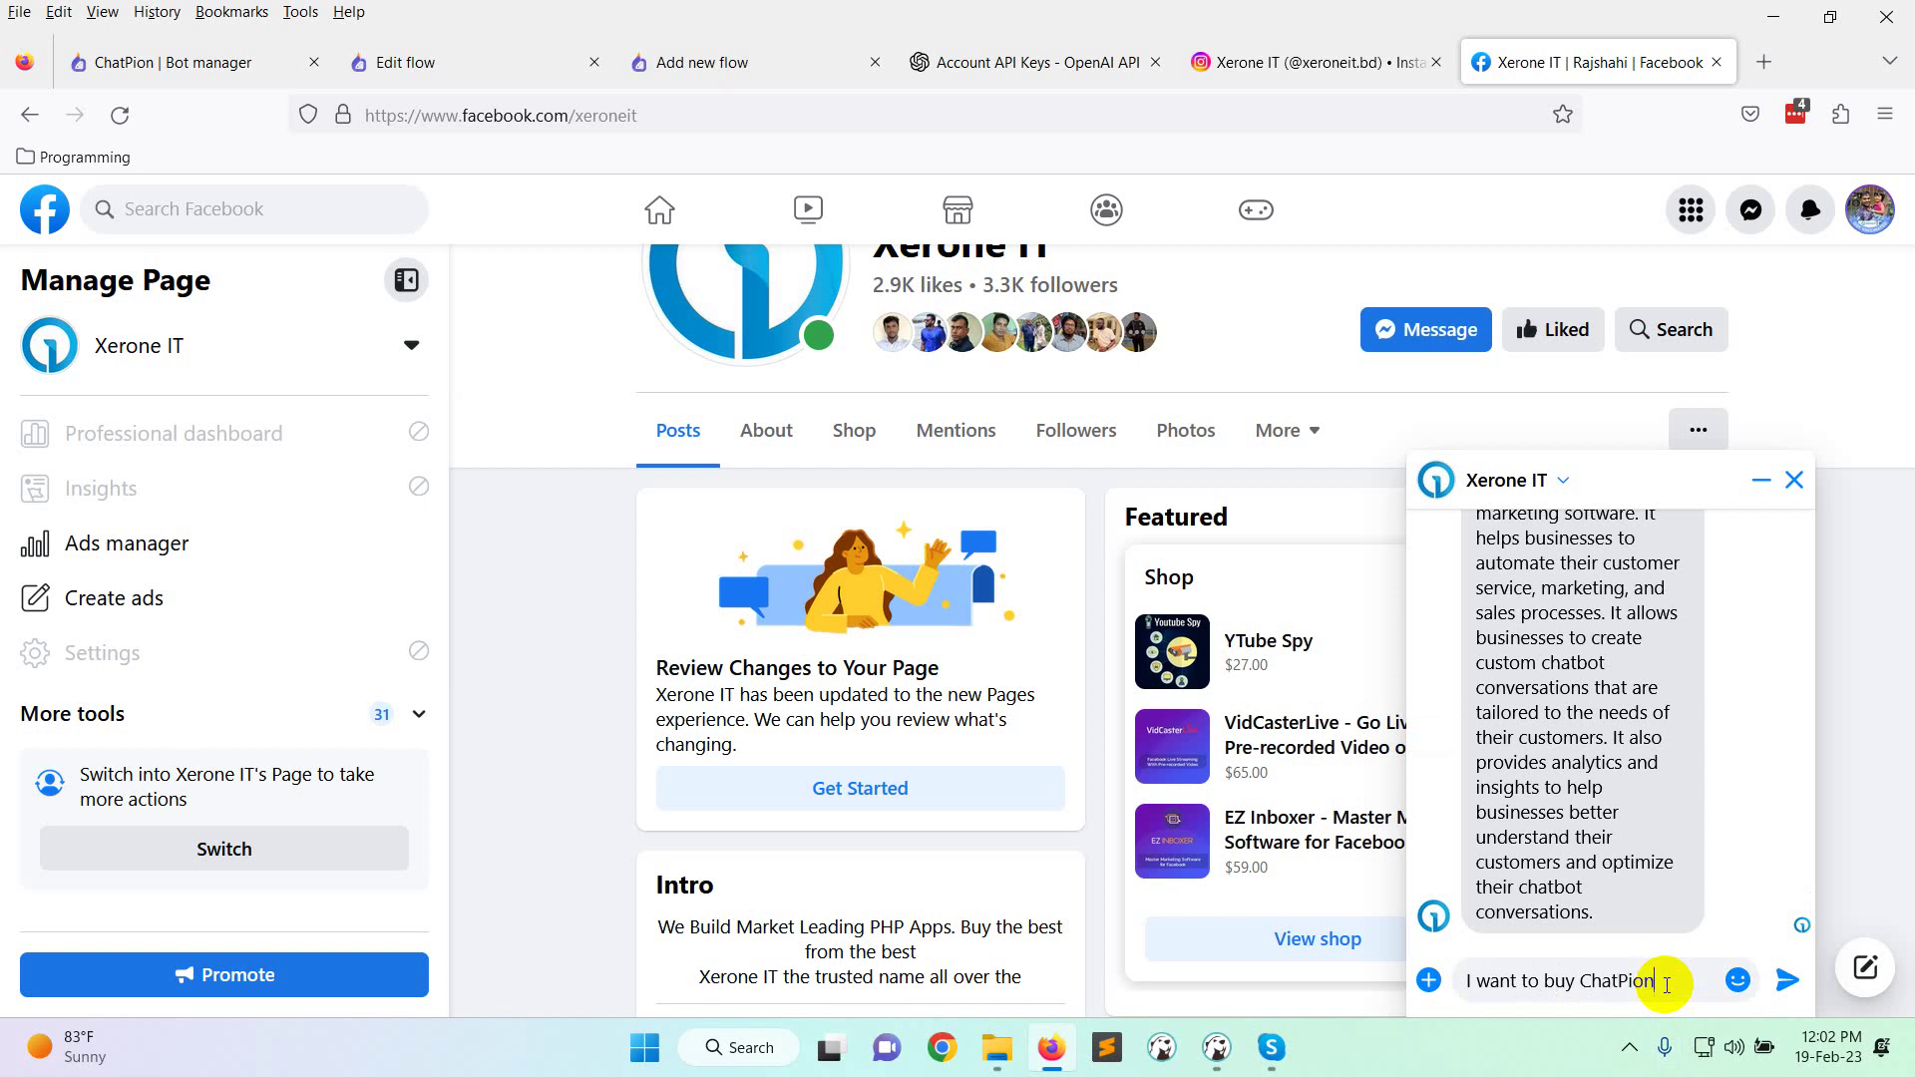
{"action": "key", "text": "Return"}
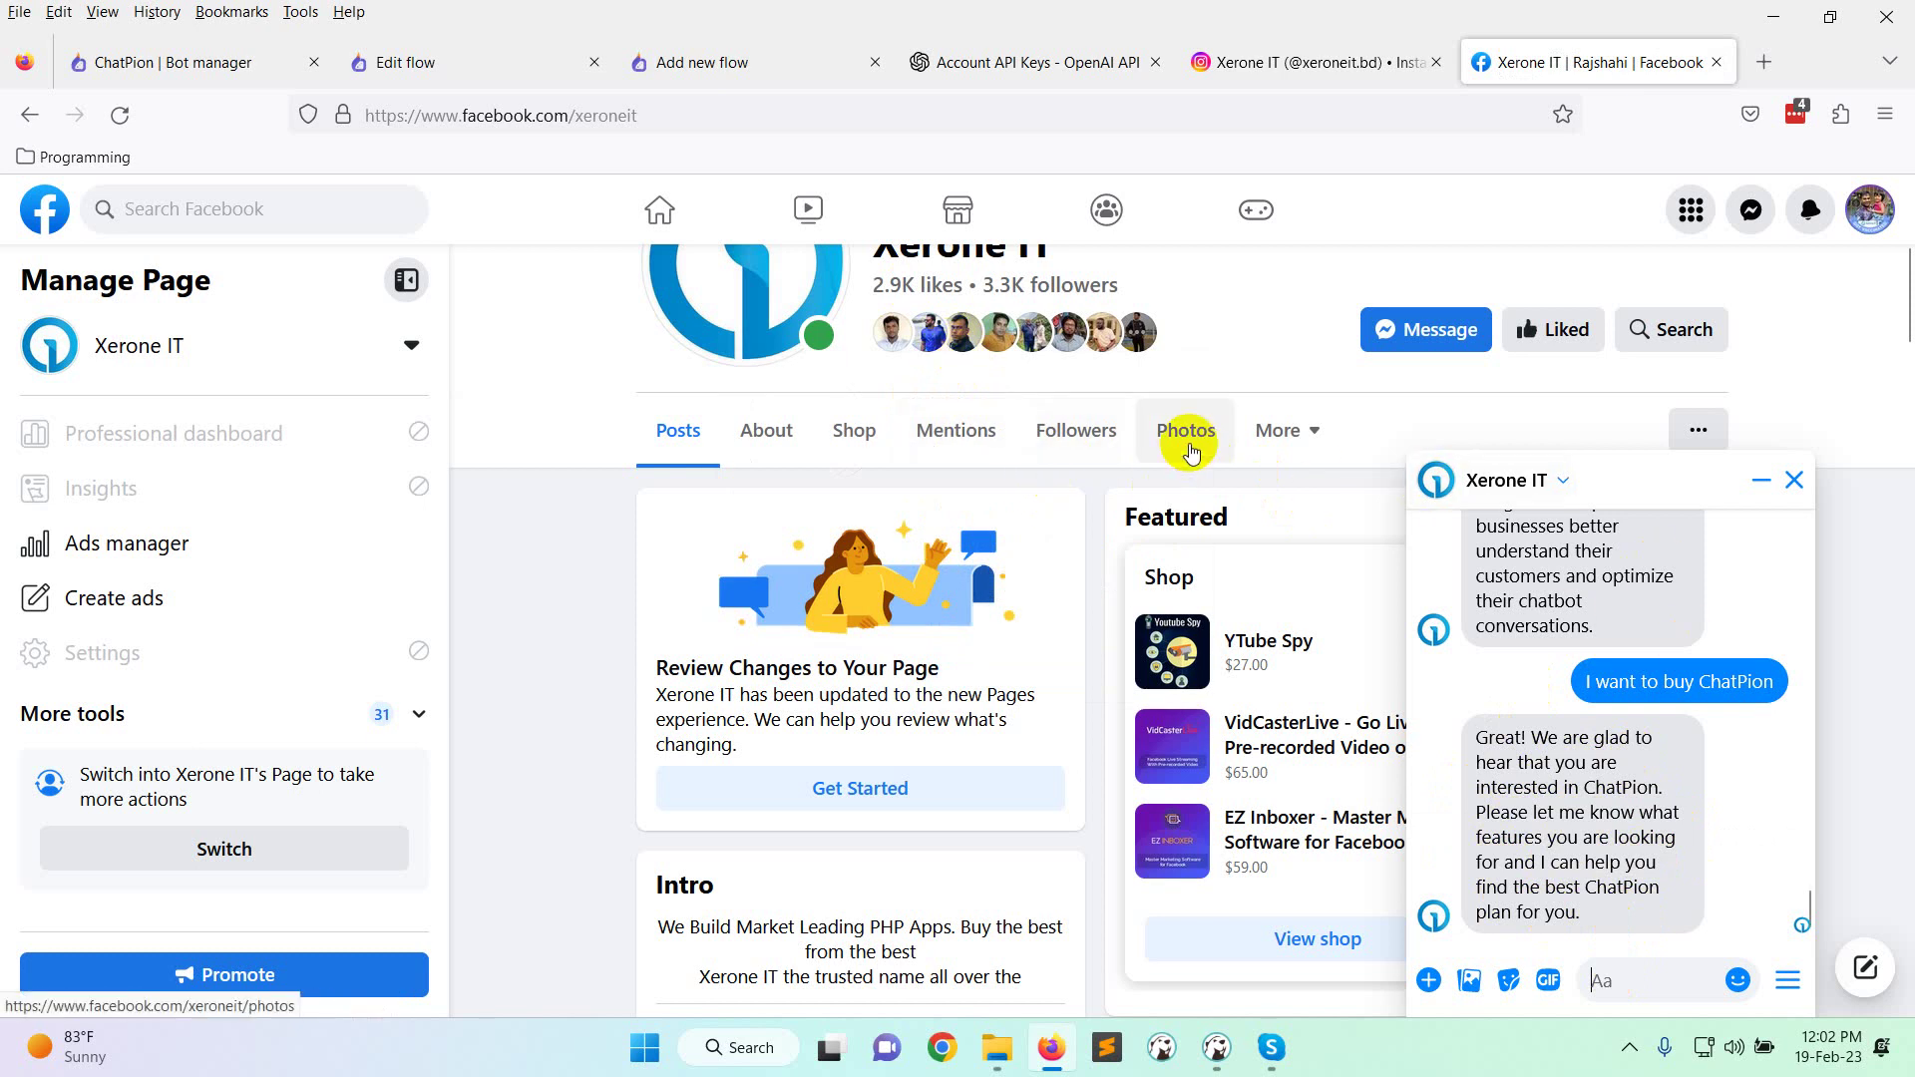
Switch the ChatPion bot manager to Instagram and create a new bot flow for the xeroneit.bd account.
{"action": "left_click", "coordinate": [161, 70]}
{"action": "left_click", "coordinate": [464, 232]}
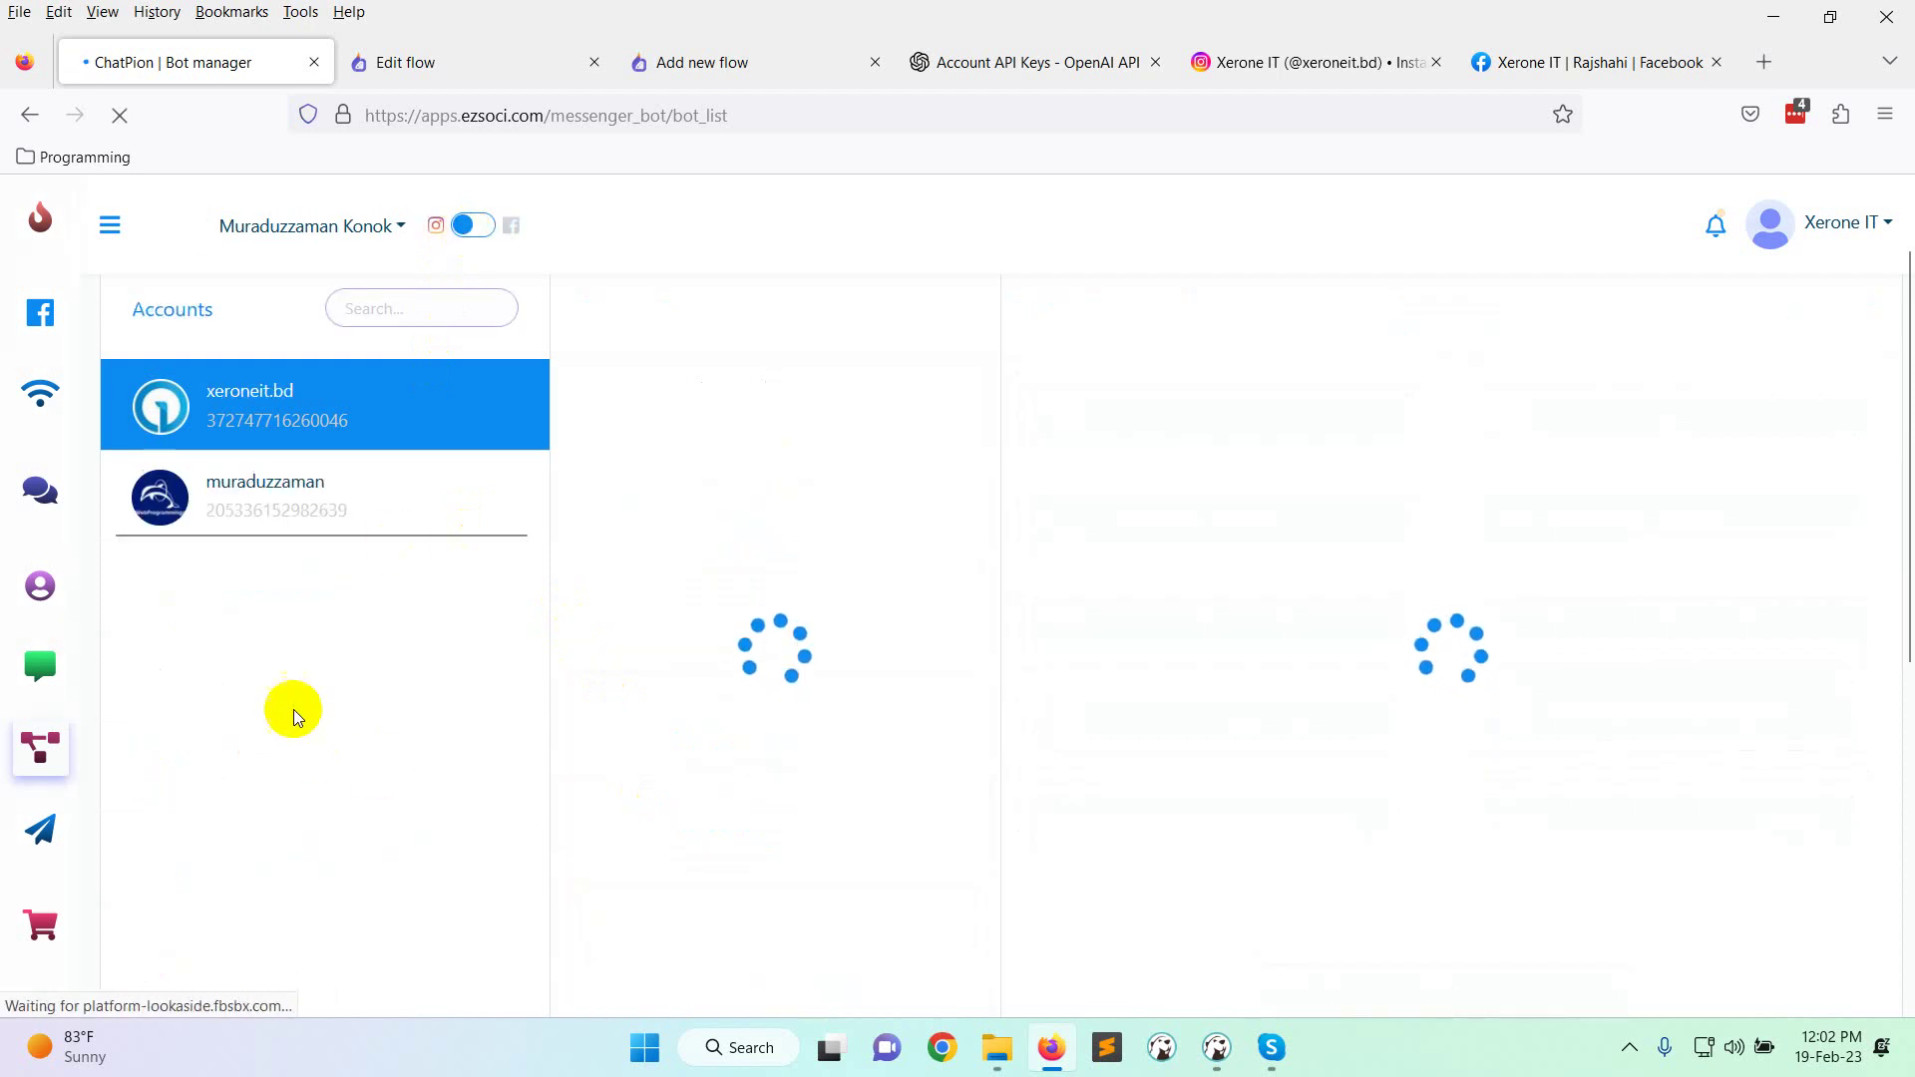
{"action": "left_click", "coordinate": [215, 396]}
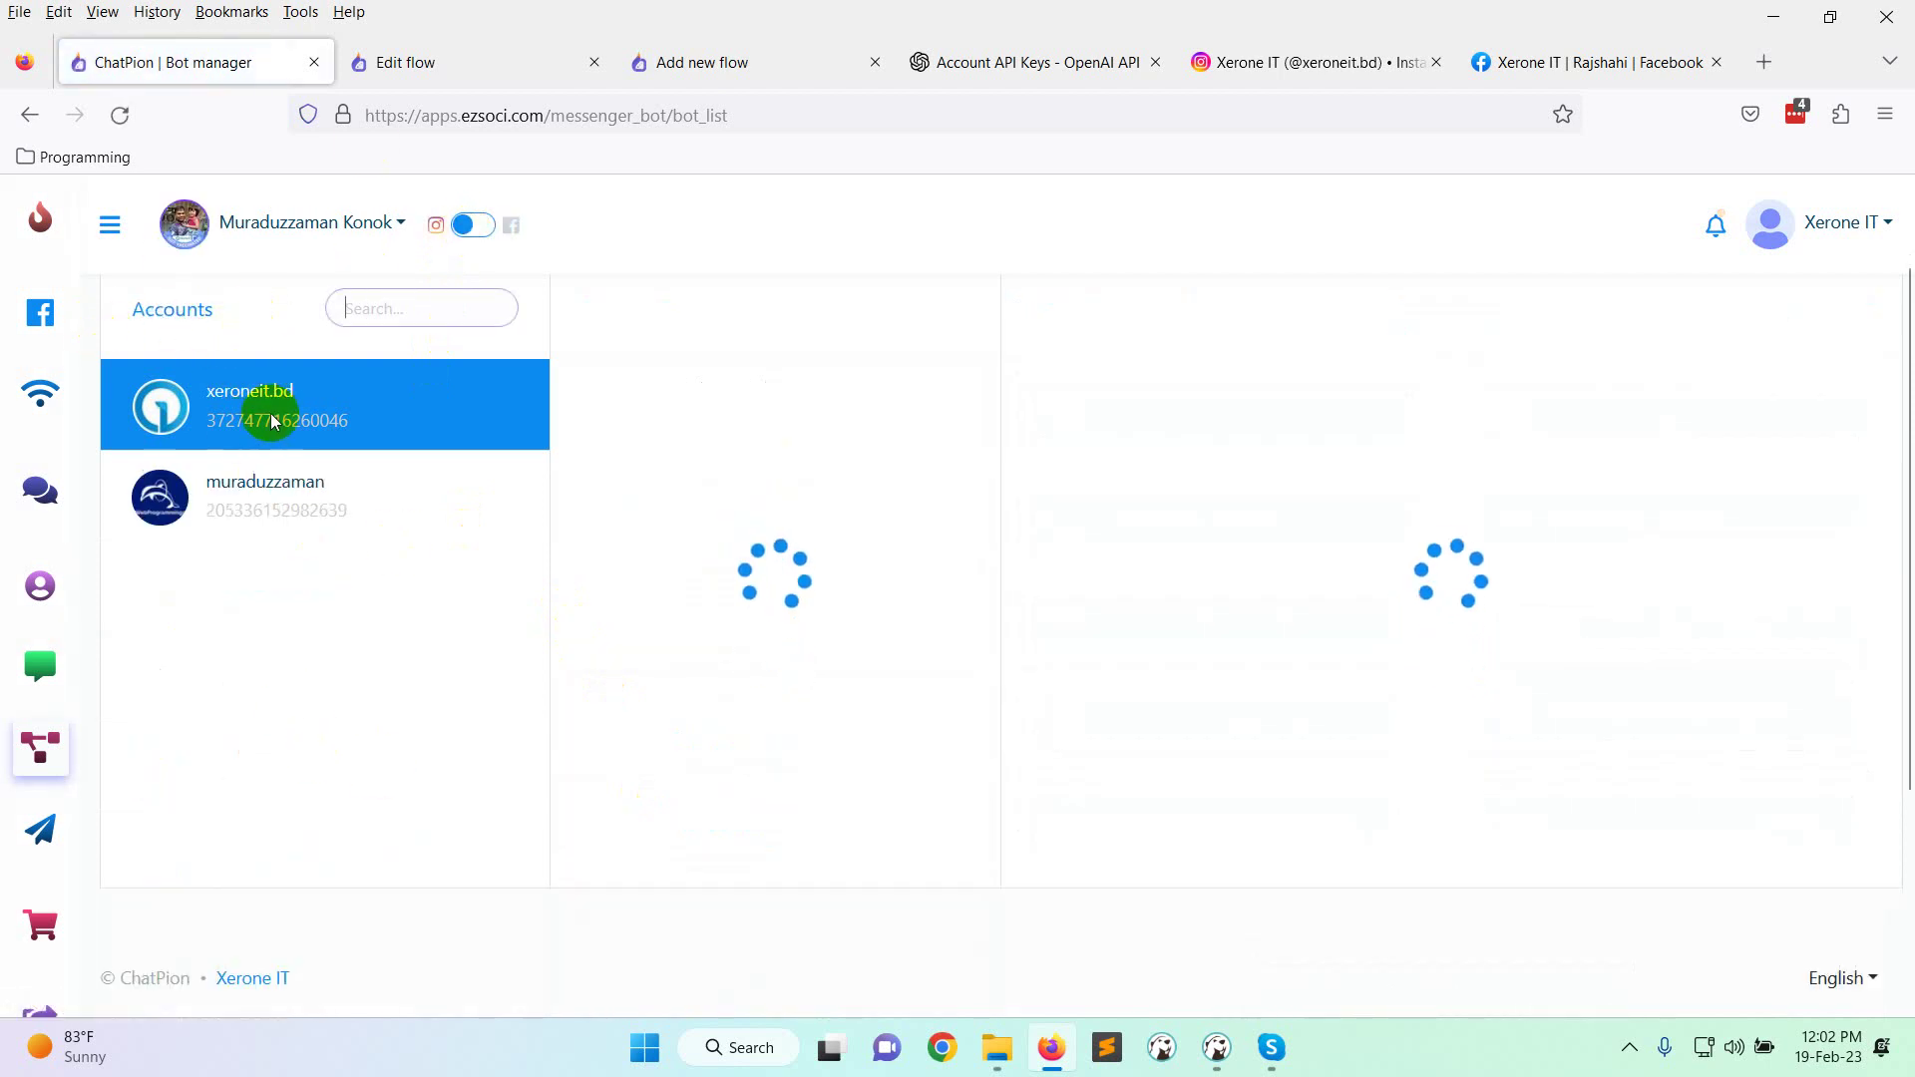
{"action": "left_click", "coordinate": [304, 404]}
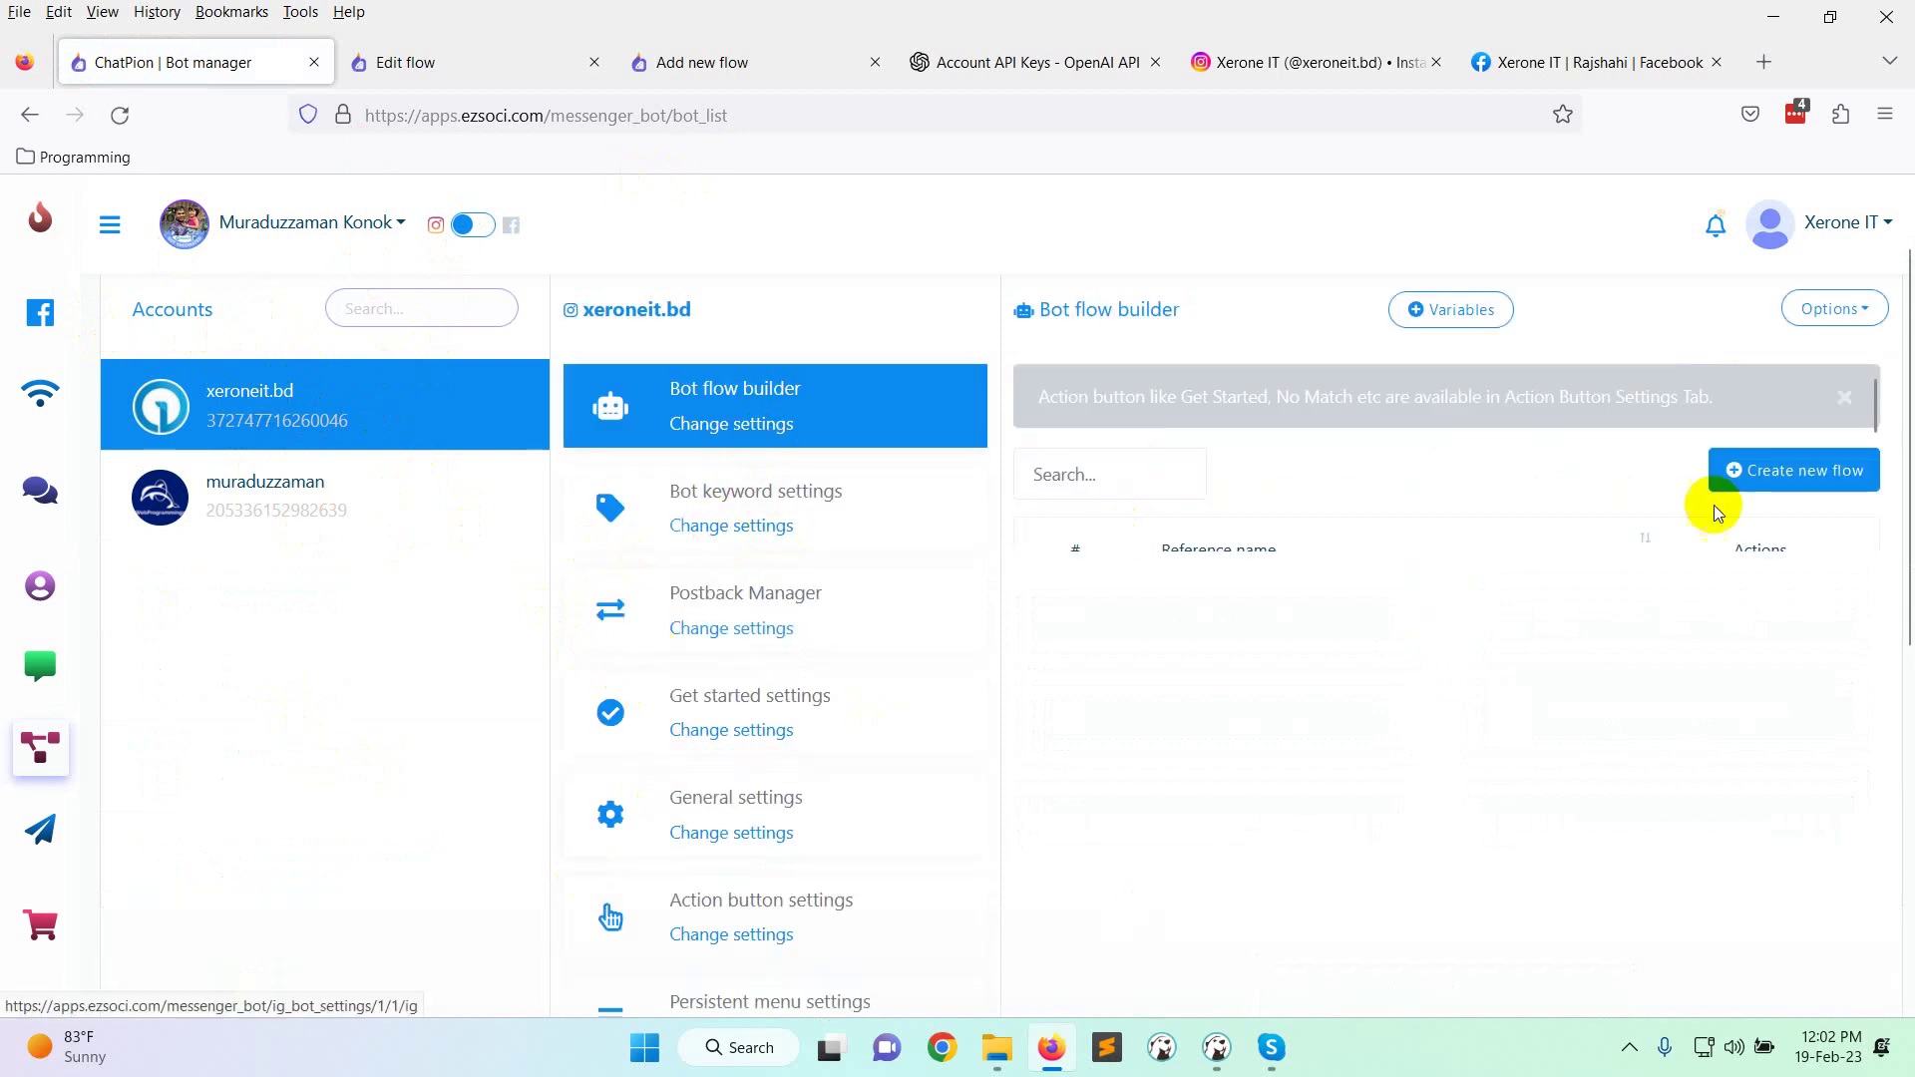
{"action": "left_click", "coordinate": [1840, 490]}
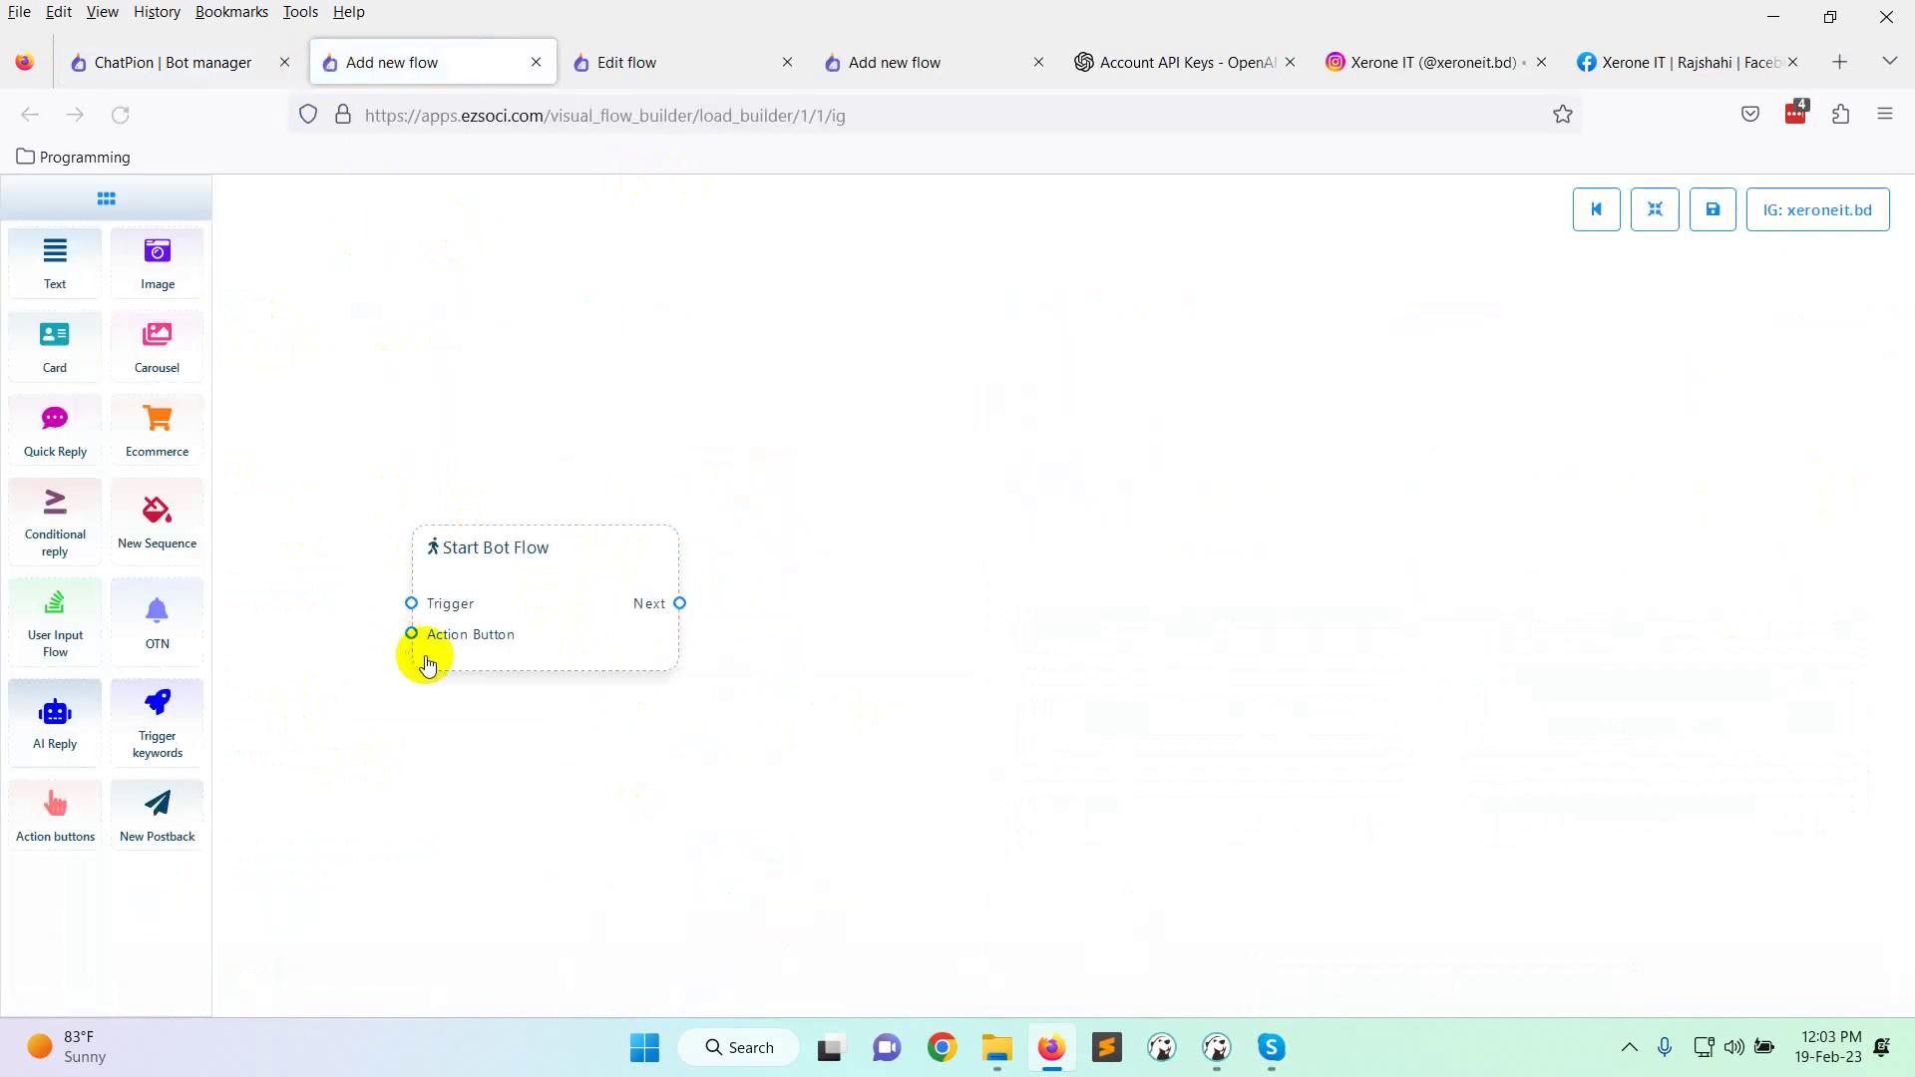
Add an AI Reply block to the Instagram flow and connect it to the Start Bot Flow block's Next output.
{"action": "left_click_drag", "start_coordinate": [55, 713], "coordinate": [932, 615]}
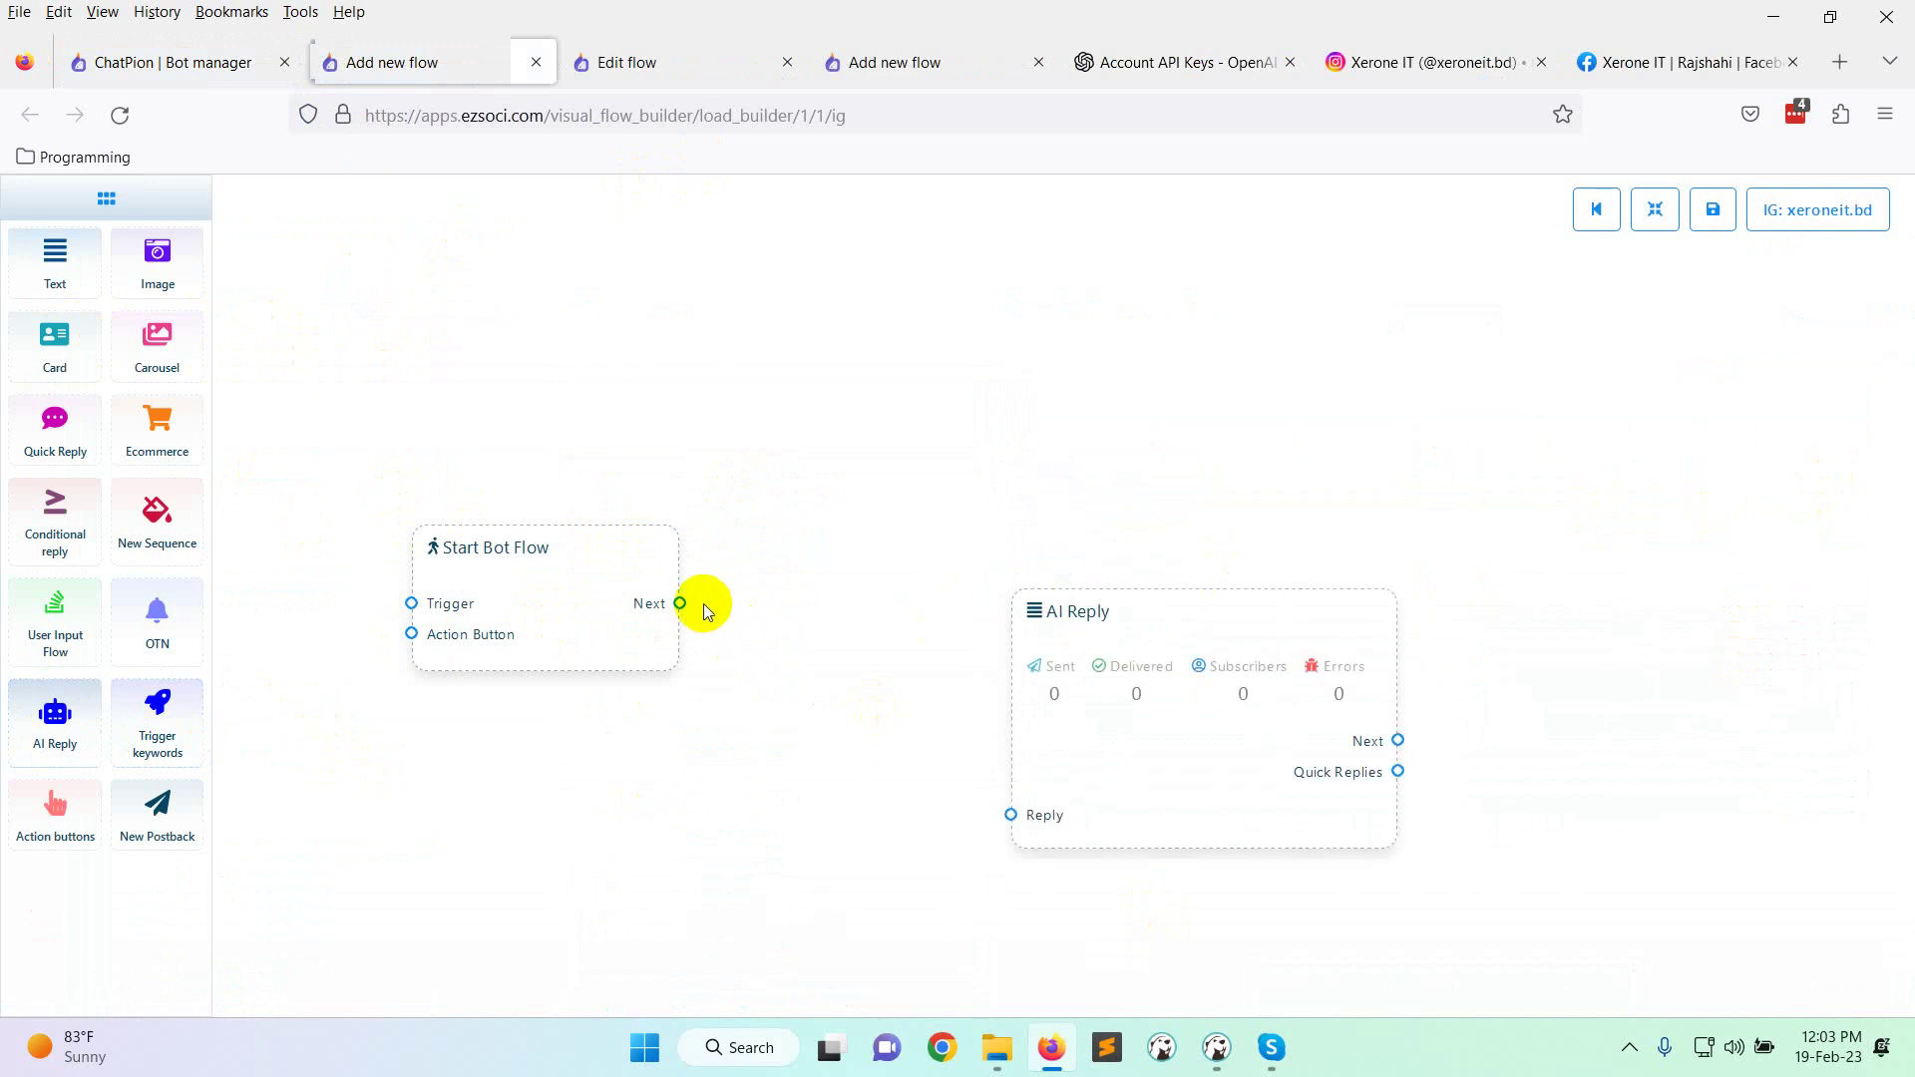
{"action": "left_click_drag", "start_coordinate": [679, 604], "coordinate": [1010, 818]}
Return to the bot manager and open the action button settings for the xeroneit.bd Instagram account.
{"action": "left_click", "coordinate": [173, 62]}
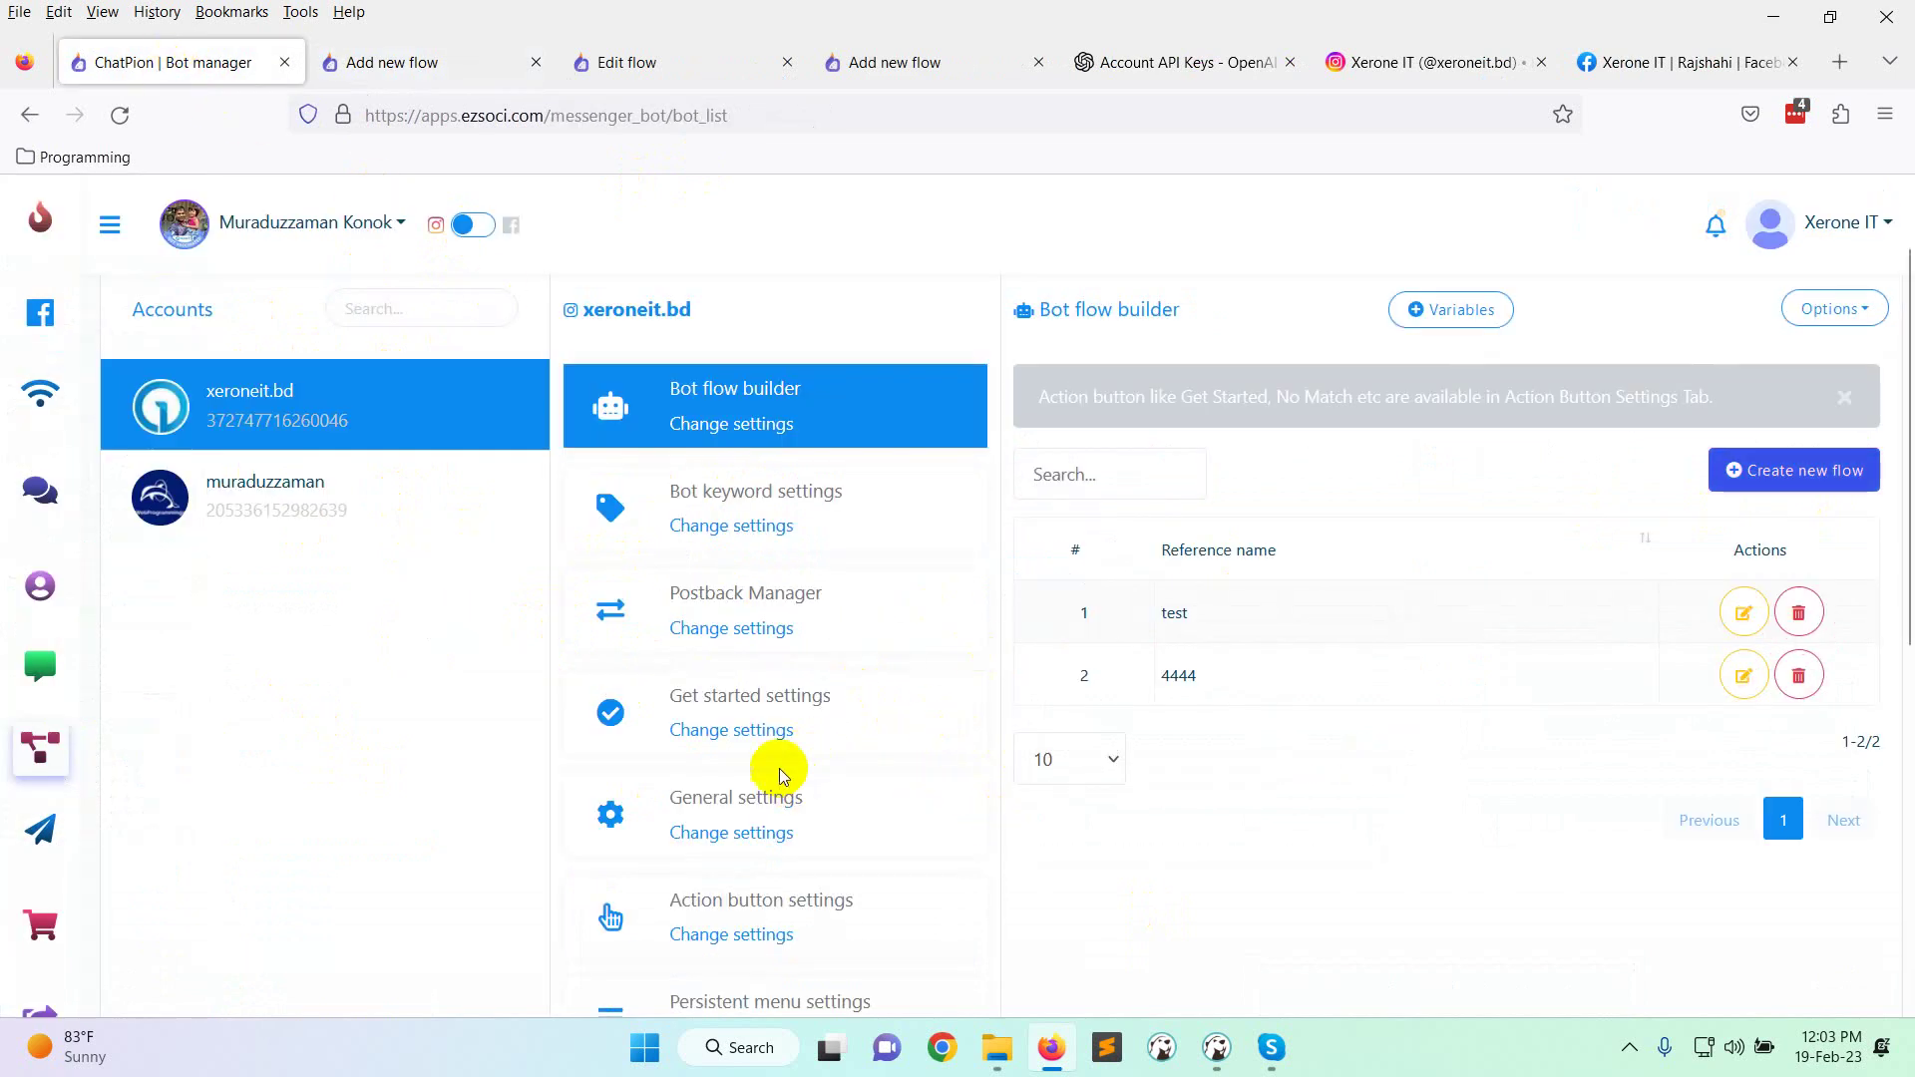
{"action": "scroll", "coordinate": [778, 769], "scroll_direction": "down", "scroll_amount": 2}
{"action": "left_click", "coordinate": [769, 806]}
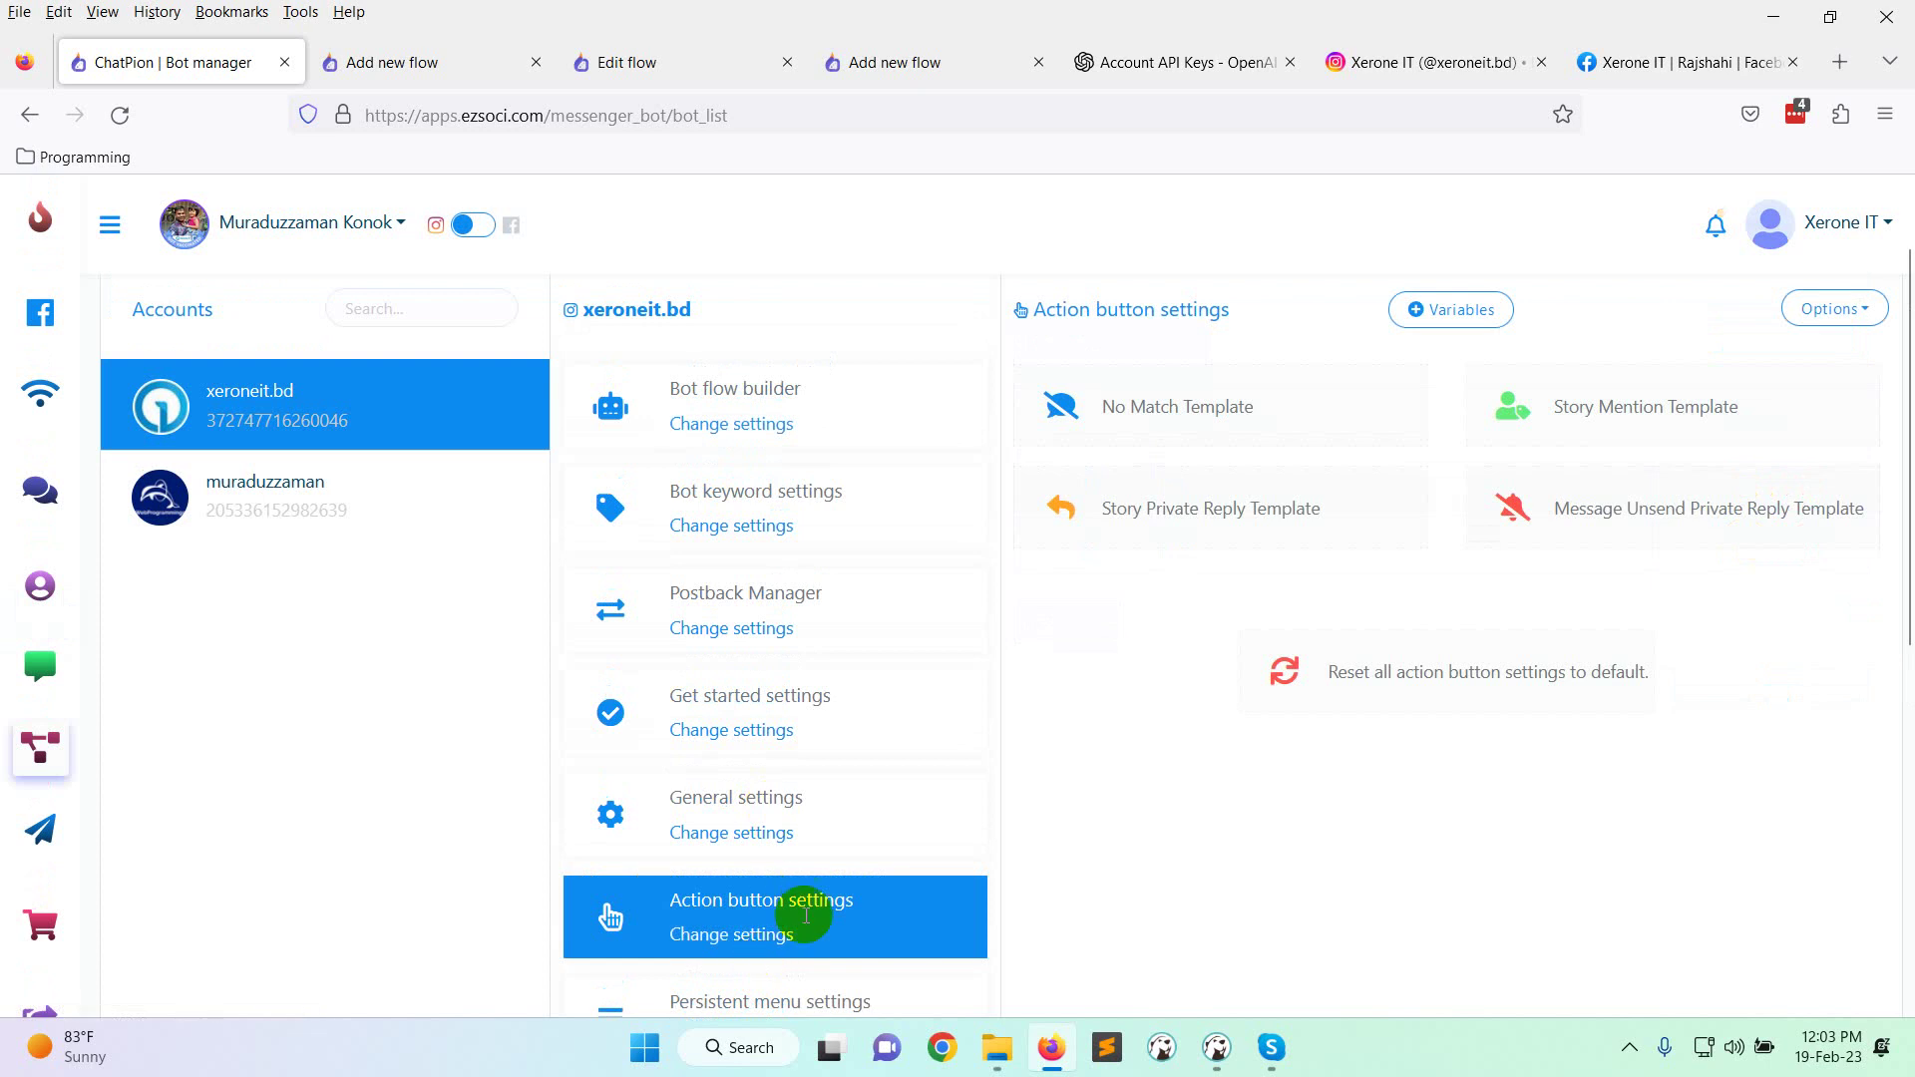
Open the xeroneit.bd Instagram account's No Match Template flow and examine its AI Reply block.
{"action": "left_click", "coordinate": [1163, 401]}
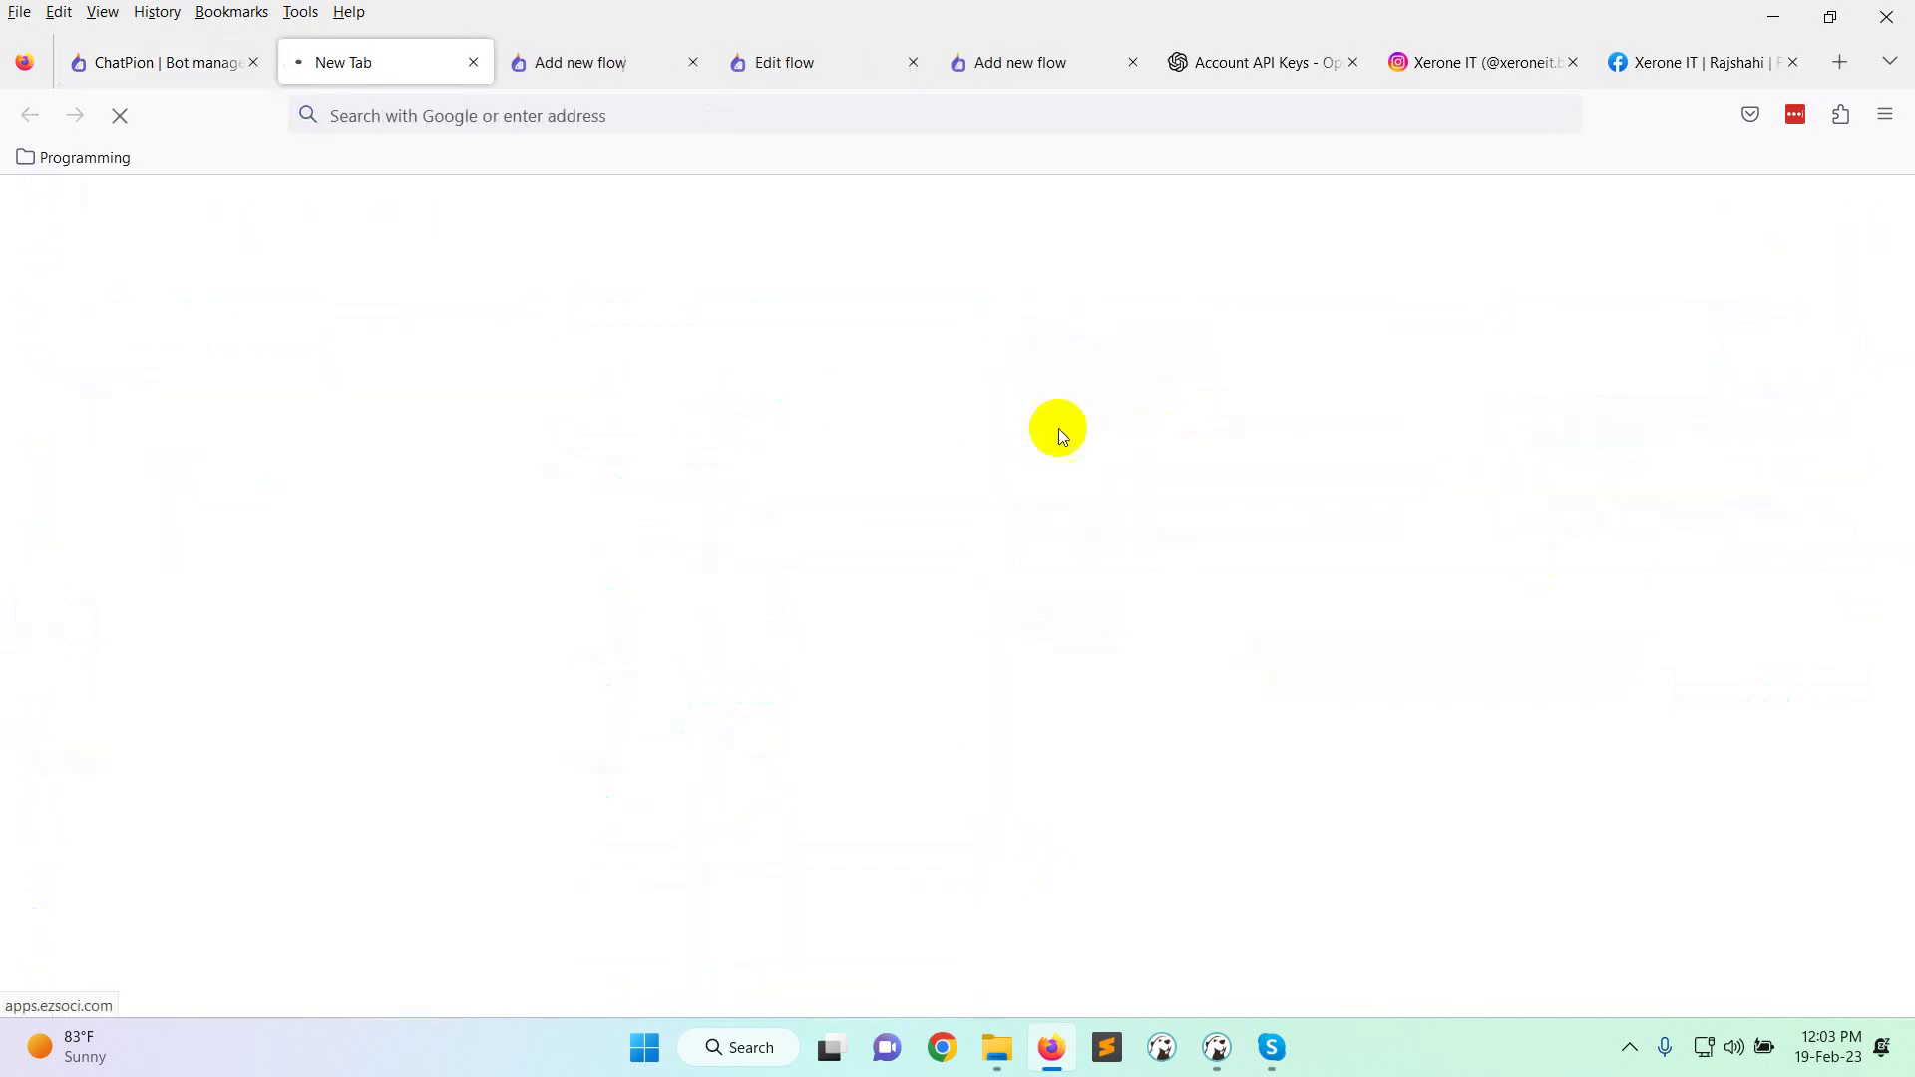
{"action": "right_click", "coordinate": [1277, 452]}
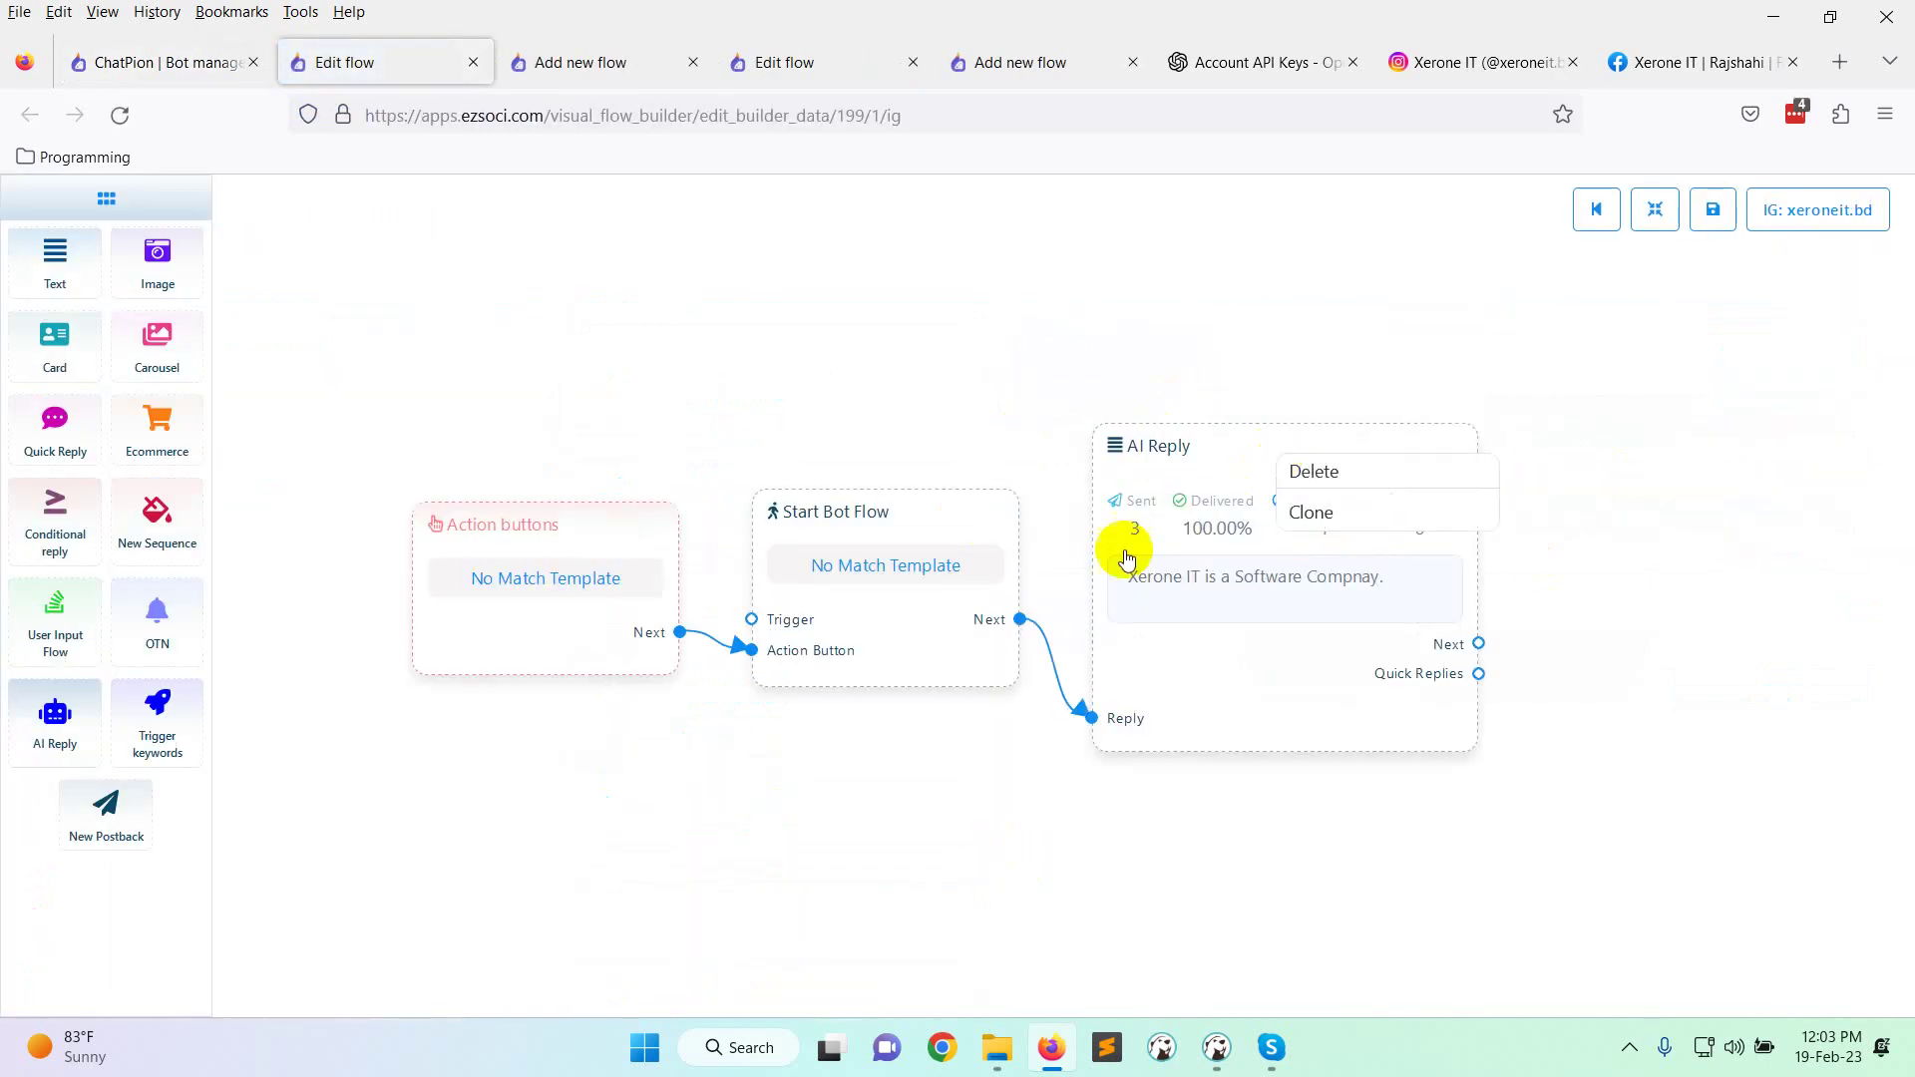
{"action": "left_click", "coordinate": [1667, 692]}
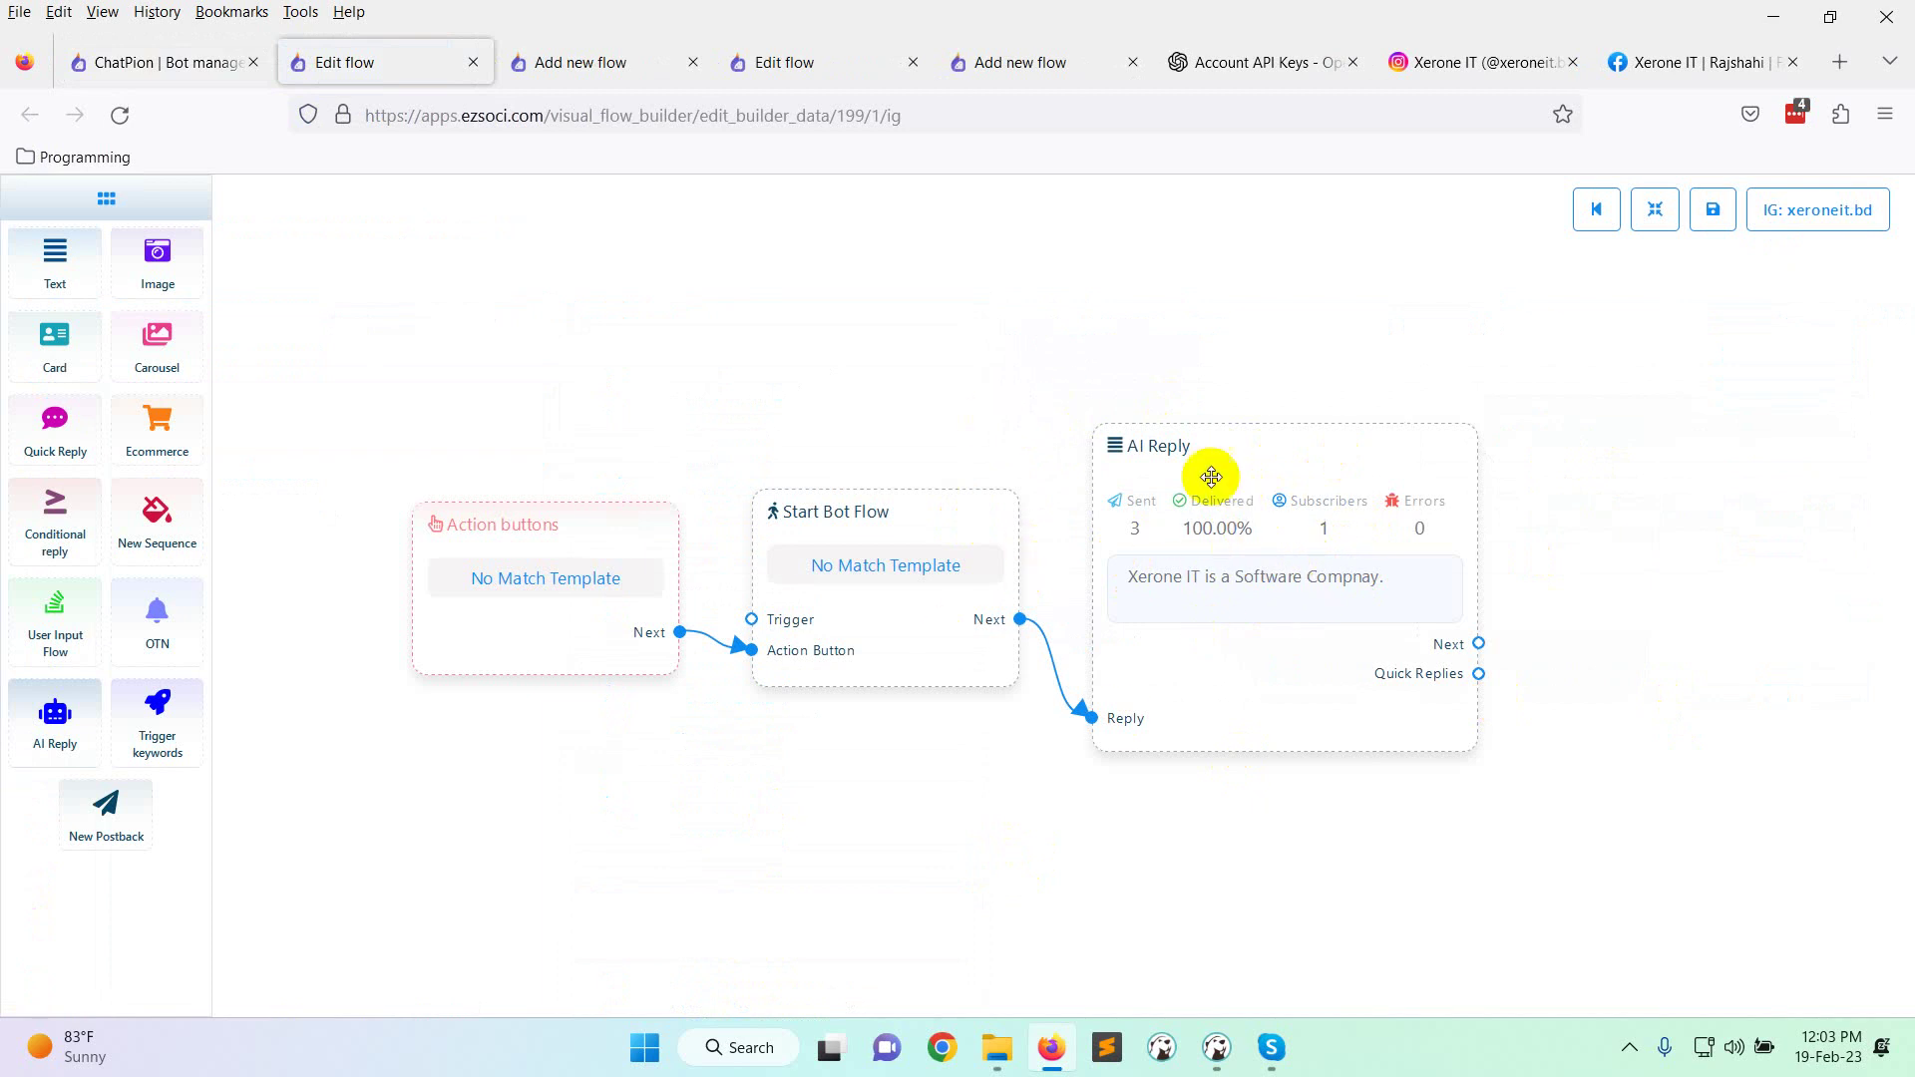
Return to the ChatPion dashboard, open the Facebook comment growth campaigns, and select the Xerone IT page.
{"action": "left_click", "coordinate": [150, 62]}
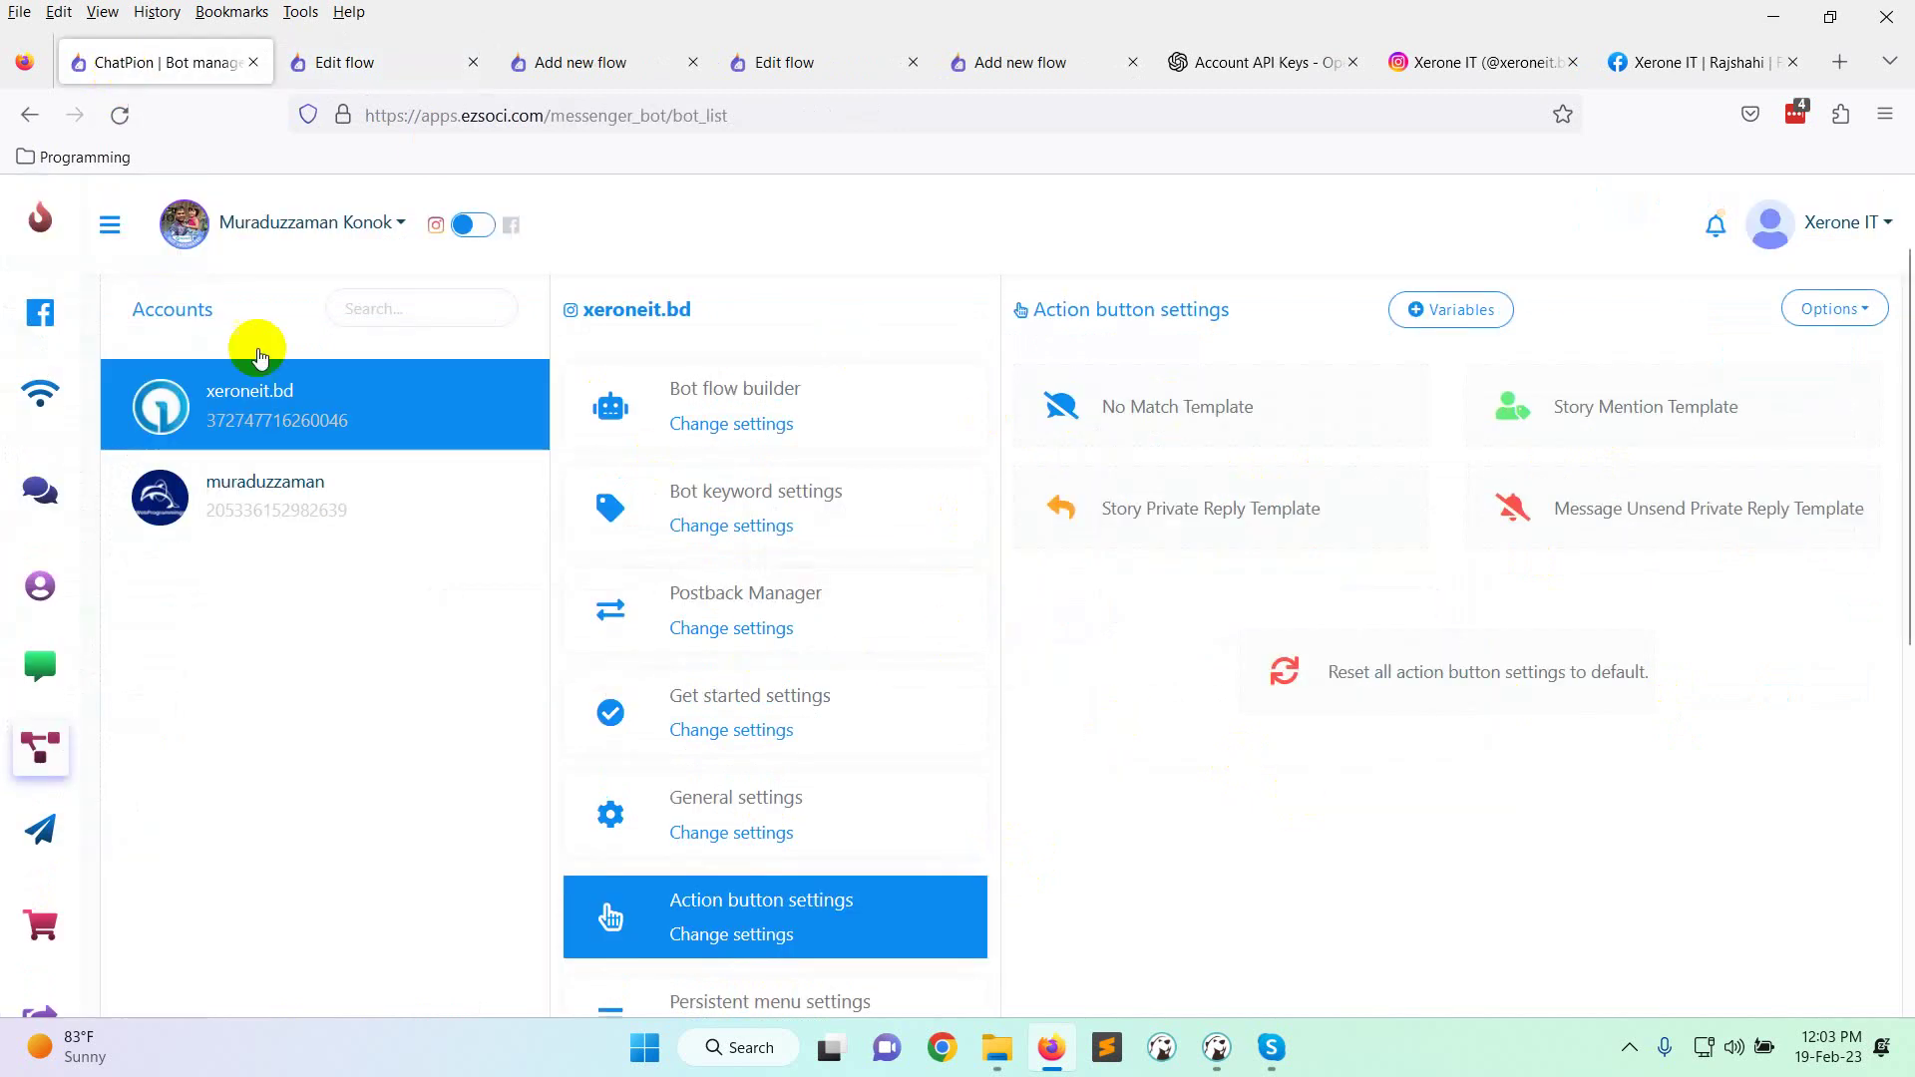
{"action": "scroll", "coordinate": [206, 513], "scroll_direction": "up", "scroll_amount": 2}
{"action": "left_click", "coordinate": [111, 230]}
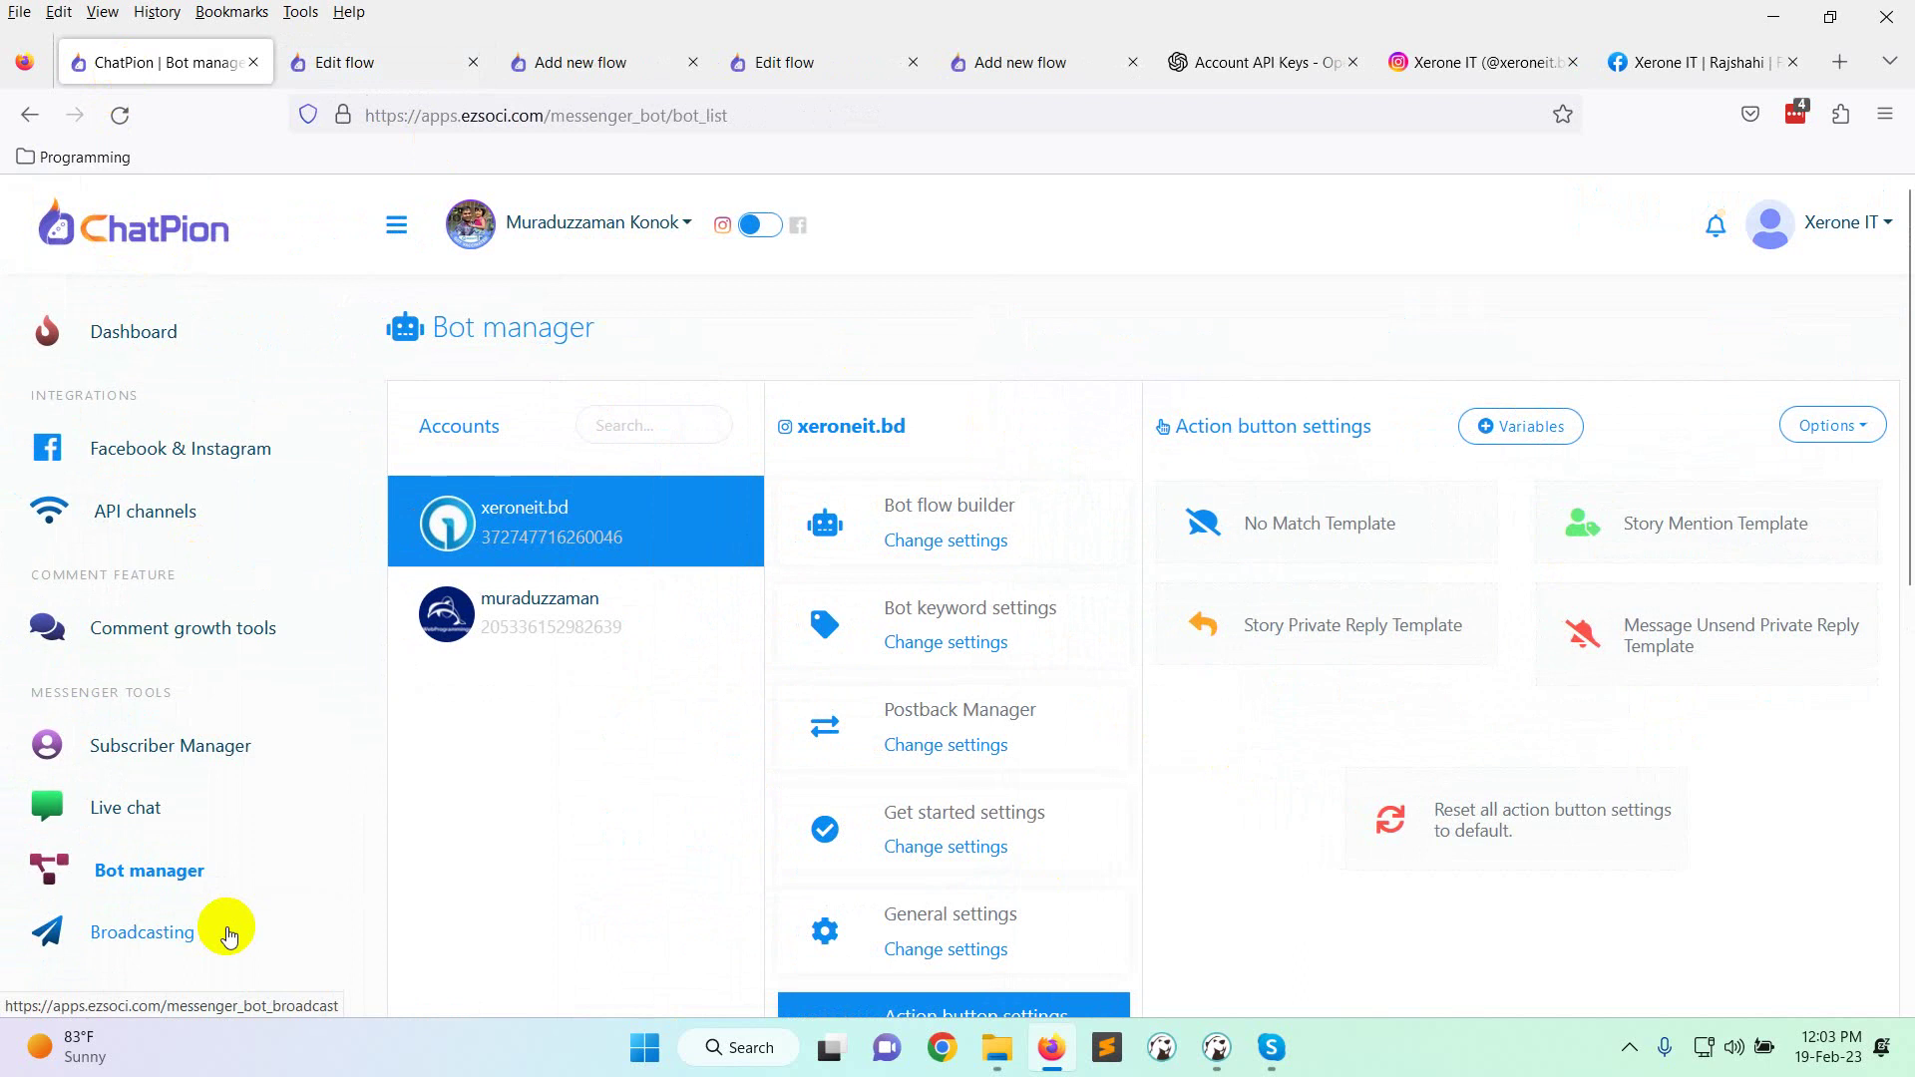
{"action": "left_click", "coordinate": [219, 651]}
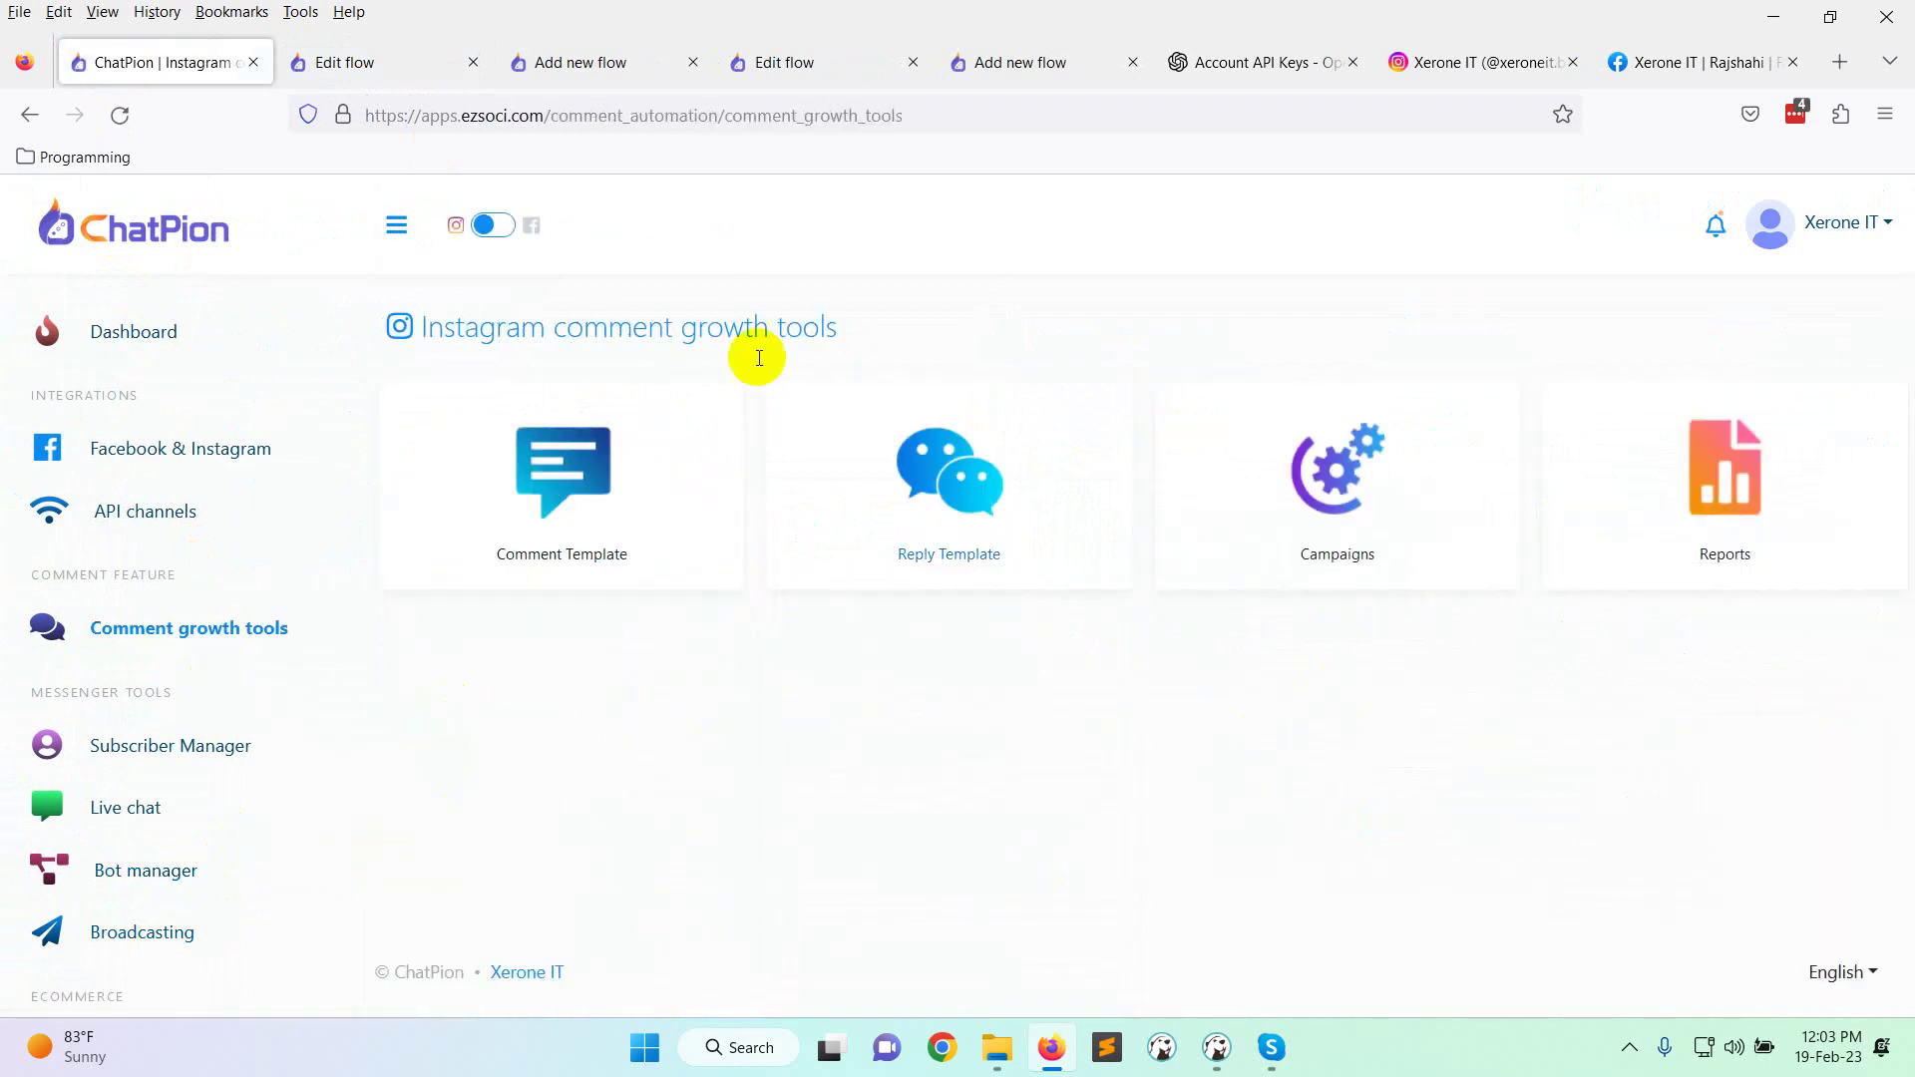
{"action": "left_click", "coordinate": [511, 232]}
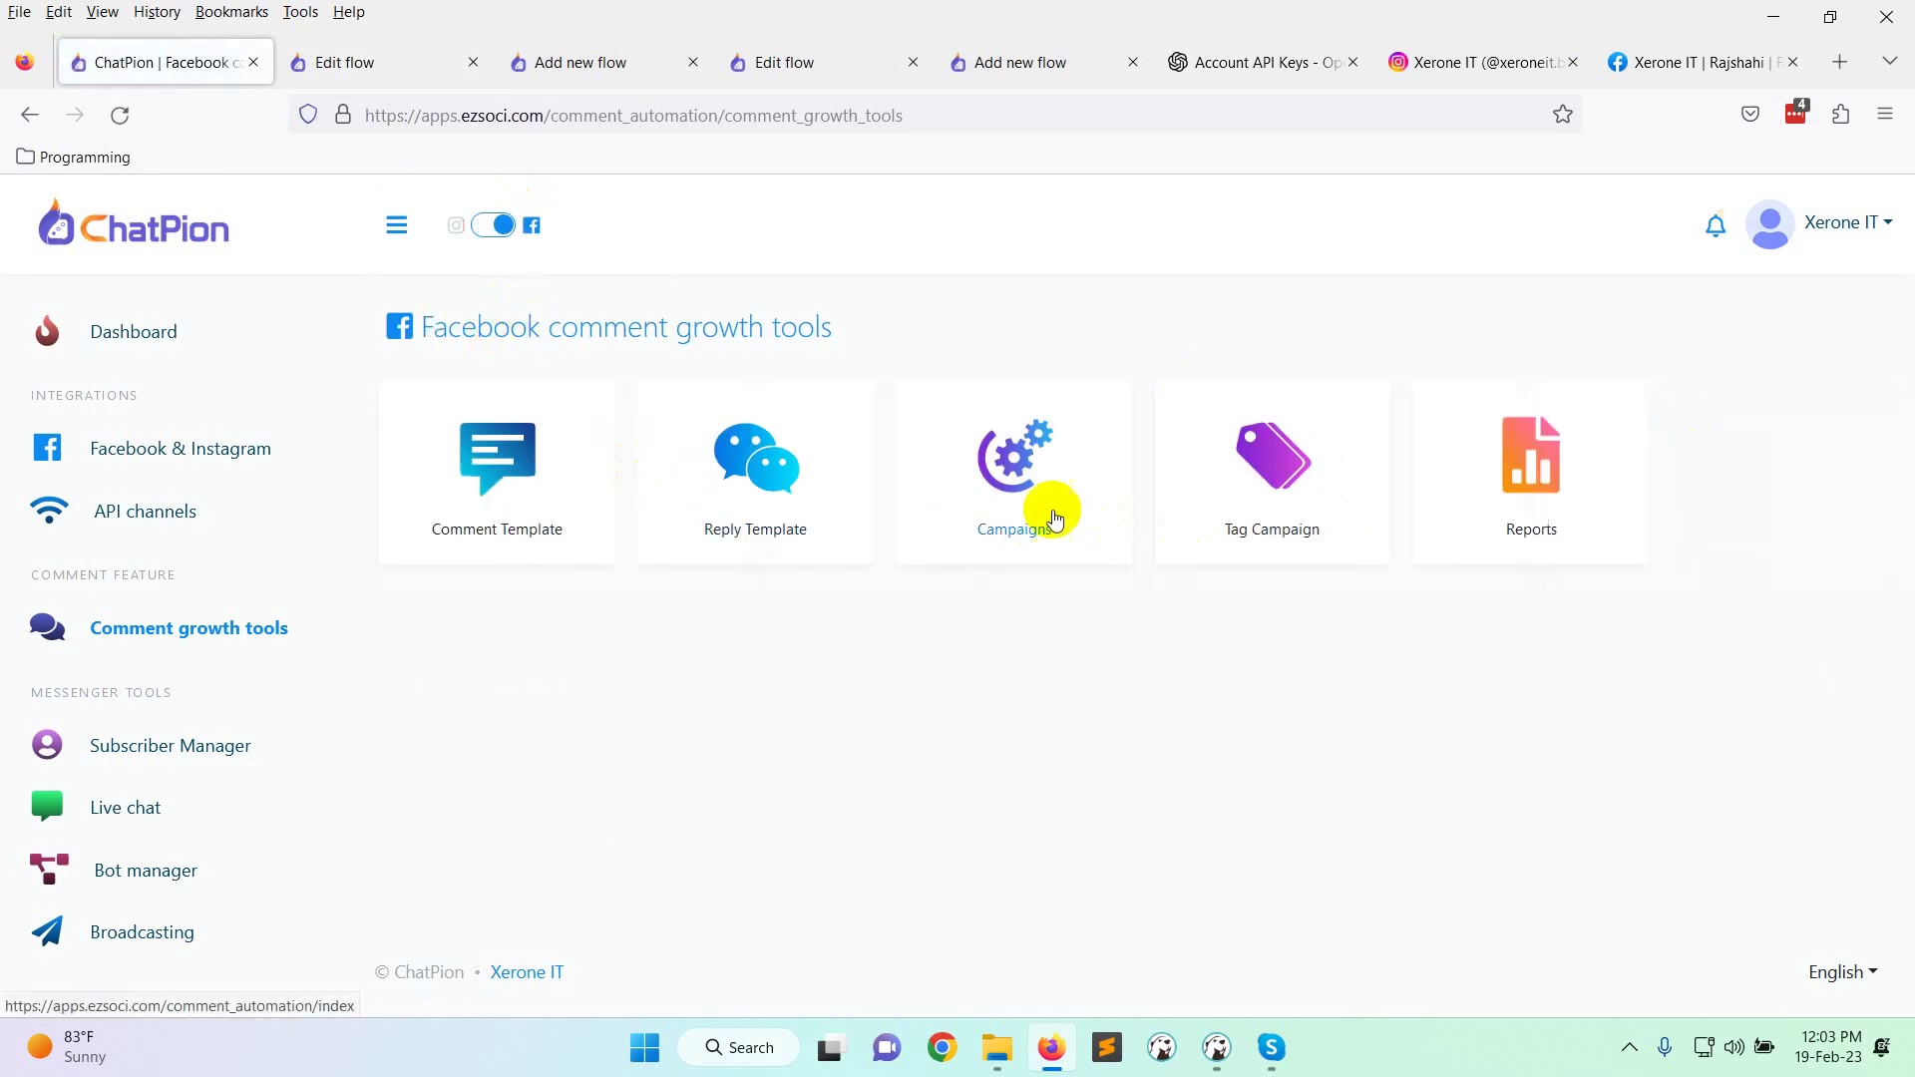
{"action": "left_click", "coordinate": [1027, 464]}
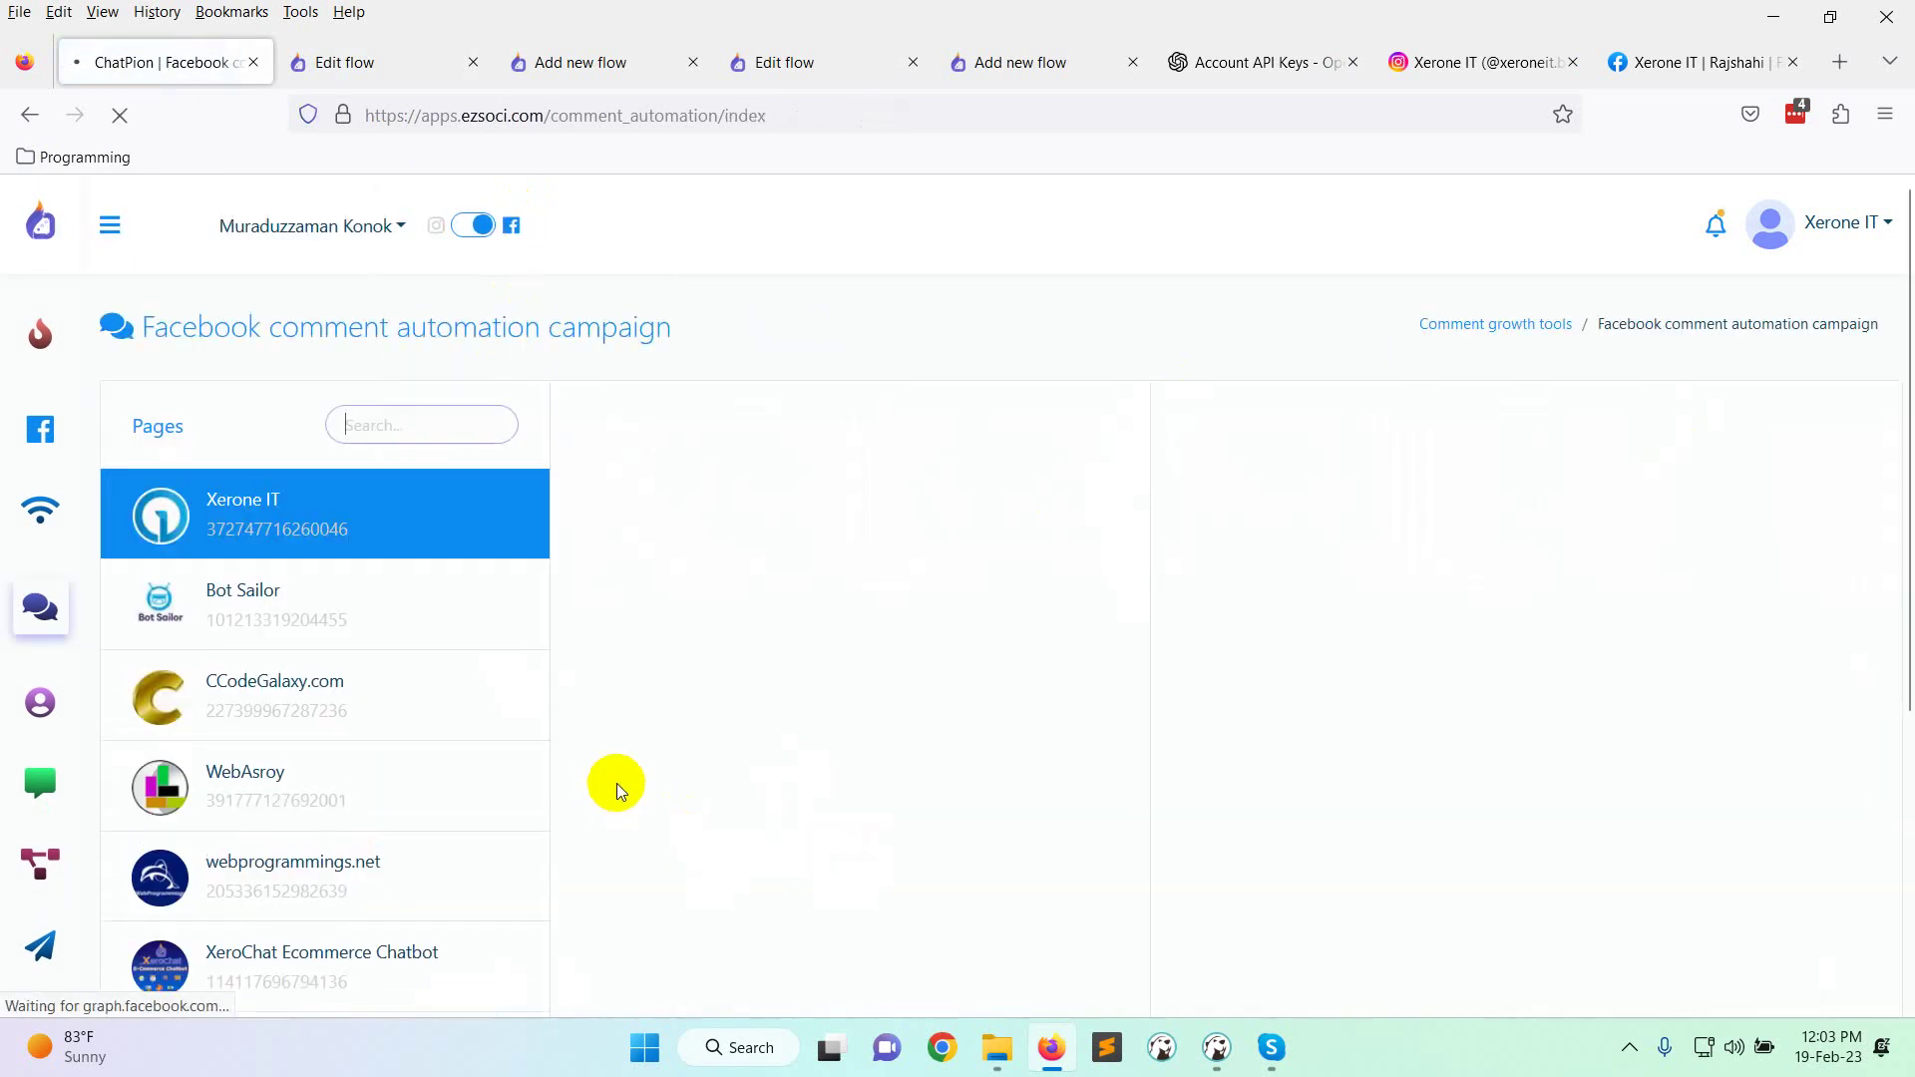
{"action": "left_click", "coordinate": [226, 539]}
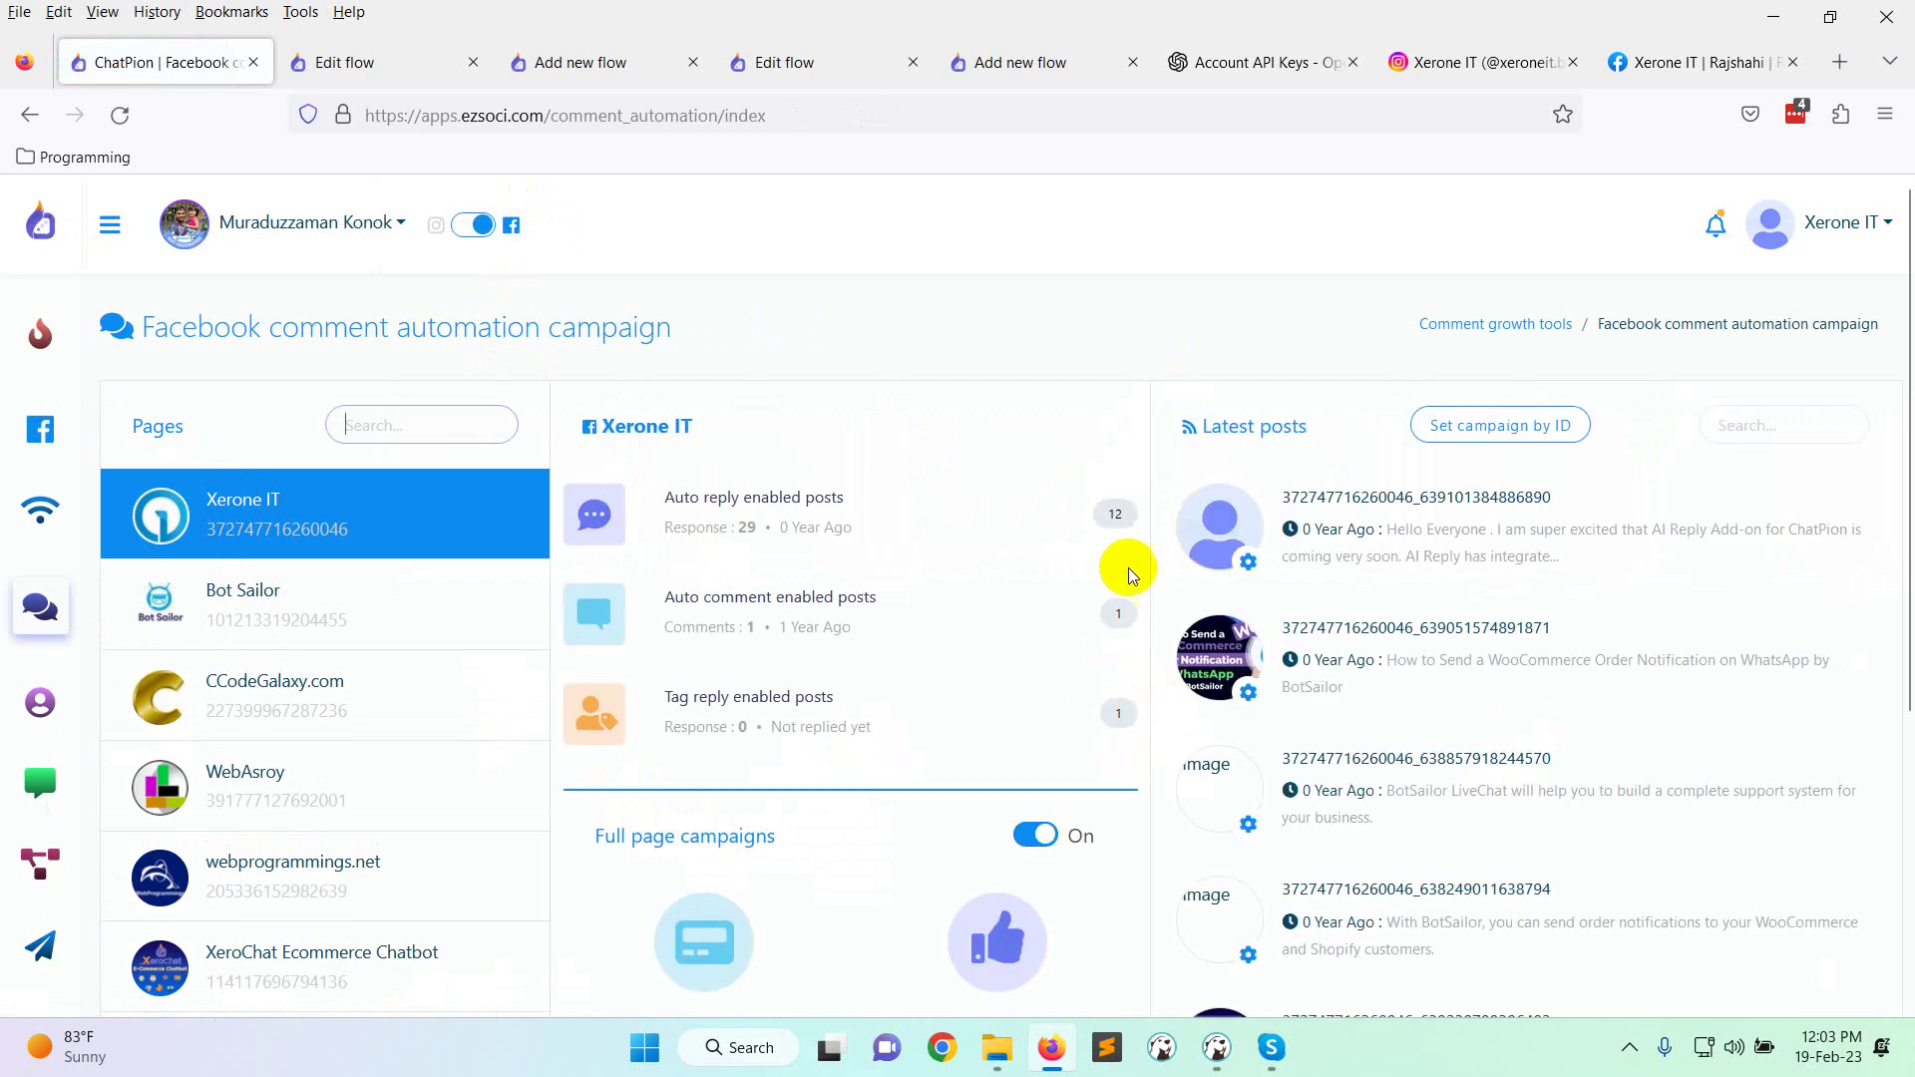
Open the newest Xerone IT post's auto reply settings, review the AI reply option, training data and private reply template, and close them.
{"action": "left_click", "coordinate": [1259, 565]}
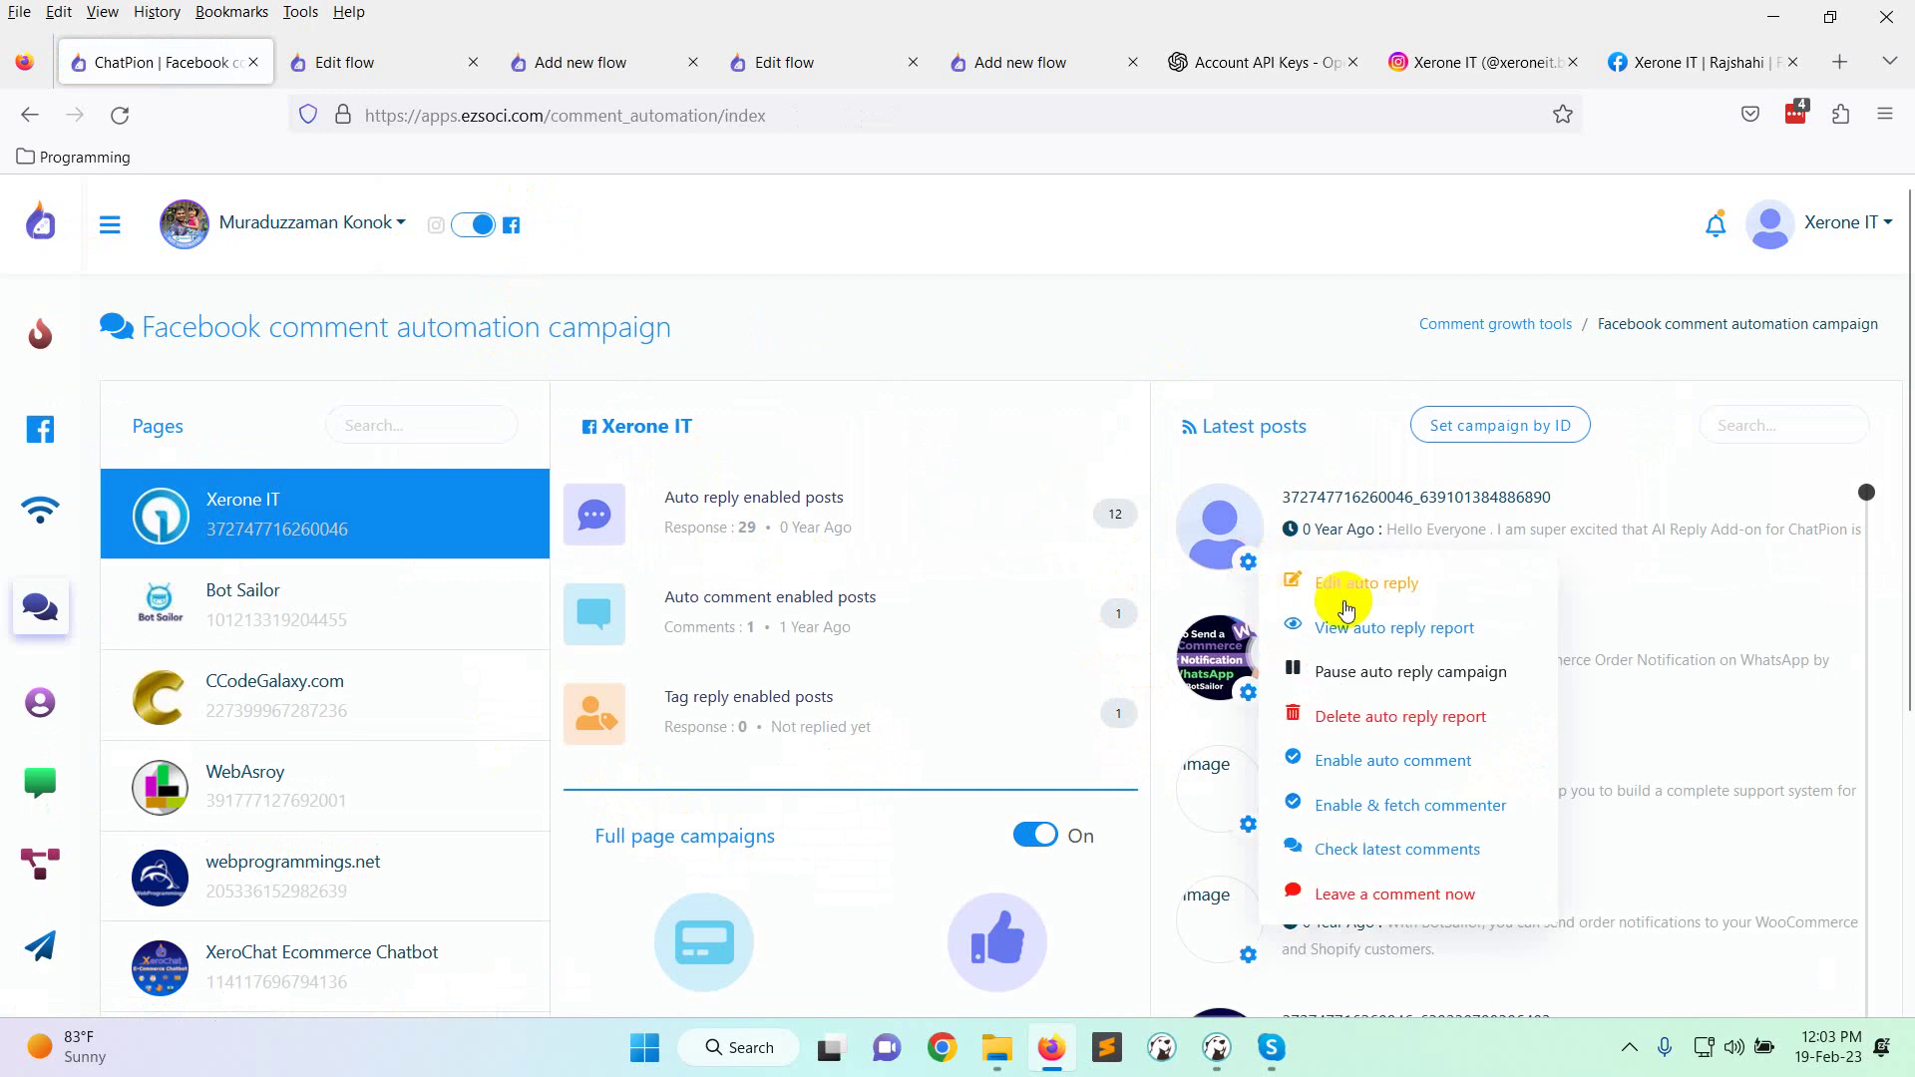
{"action": "left_click", "coordinate": [1348, 586]}
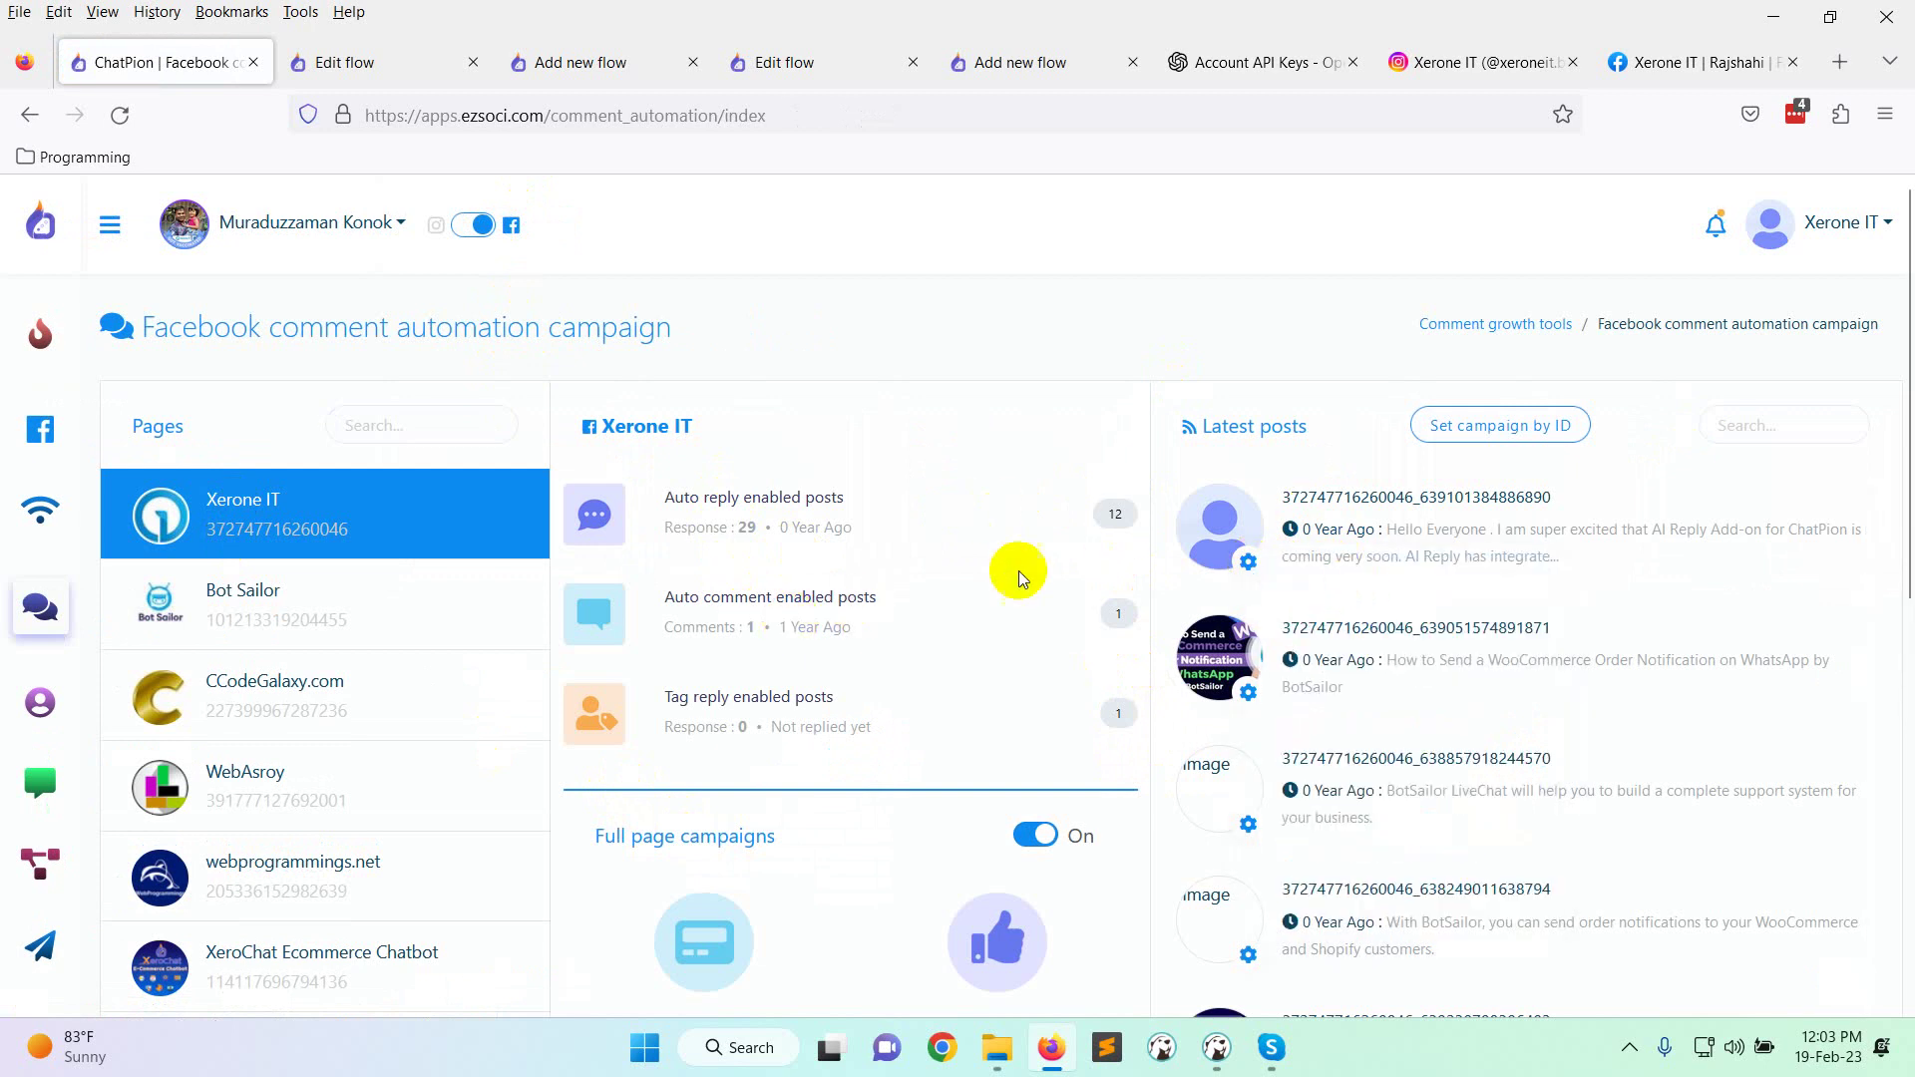
{"action": "scroll", "coordinate": [838, 749], "scroll_direction": "down", "scroll_amount": 4}
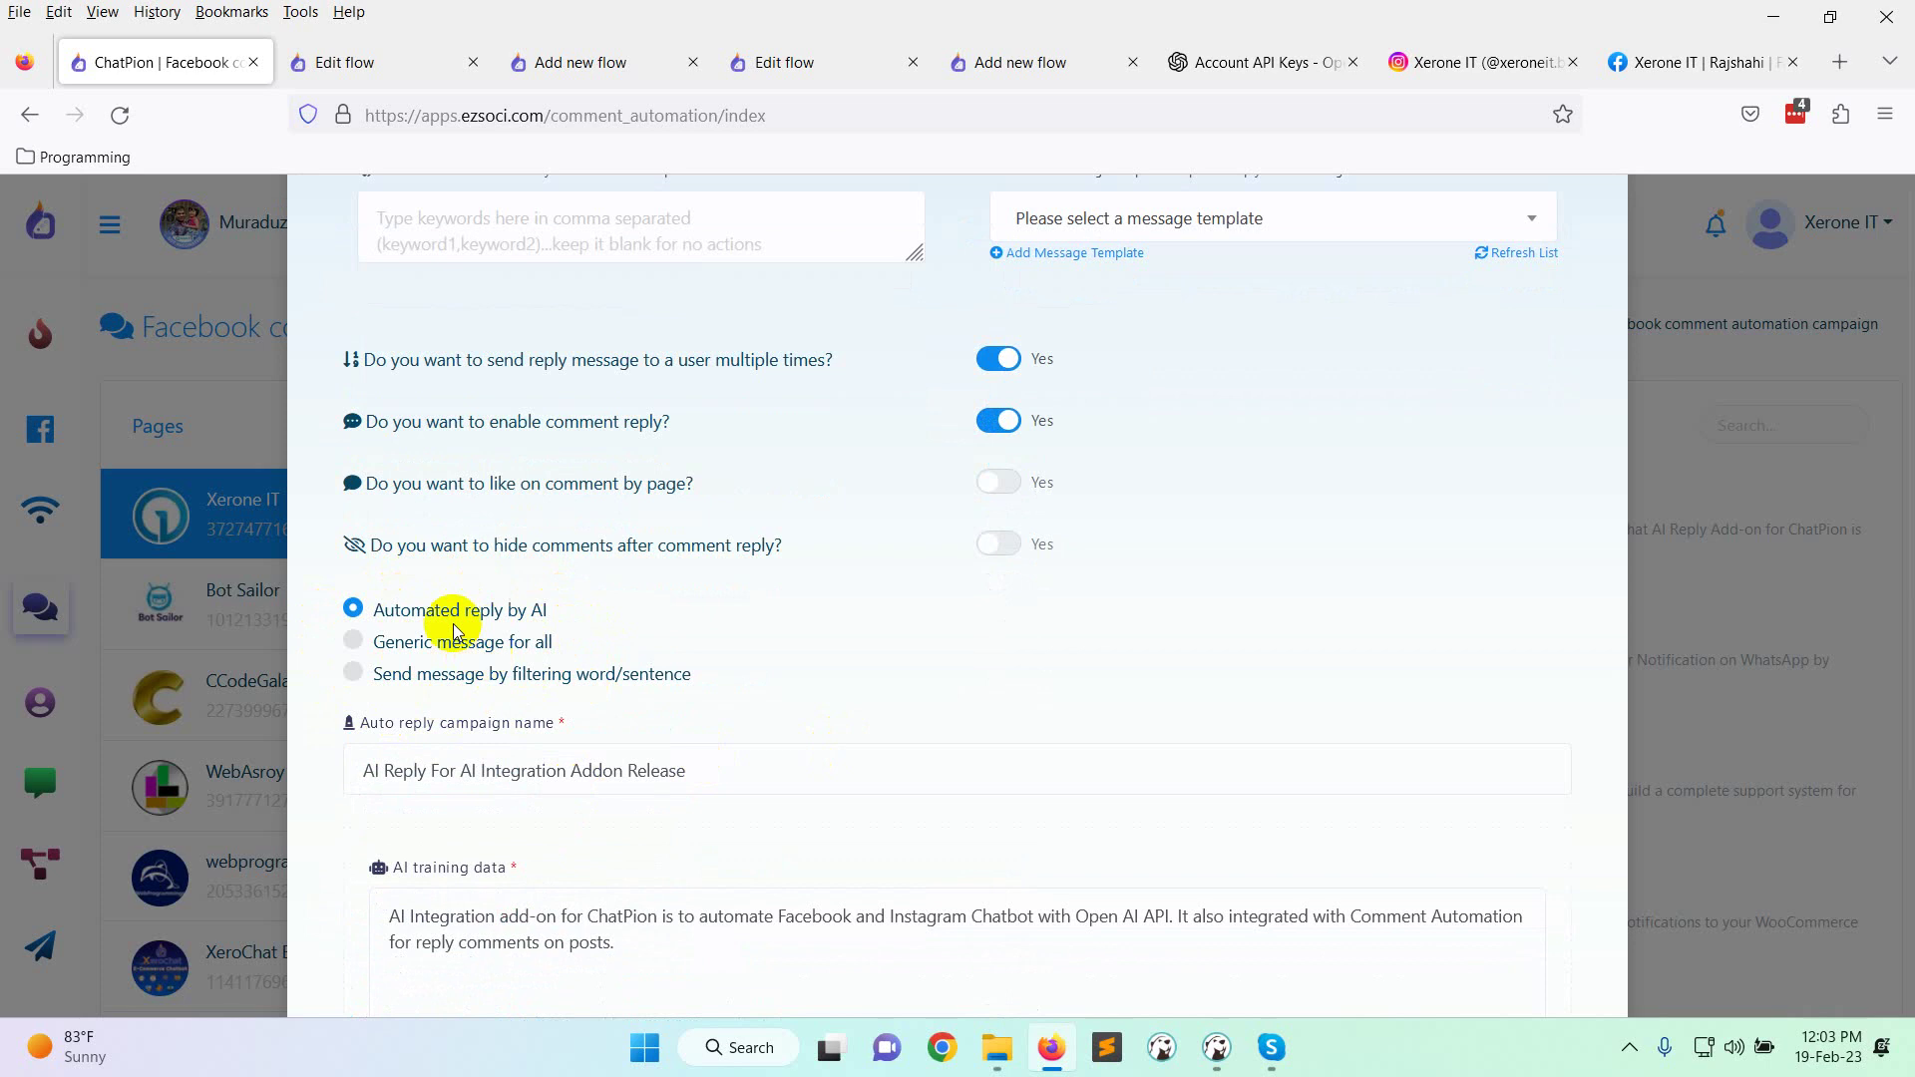
{"action": "left_click", "coordinate": [377, 613]}
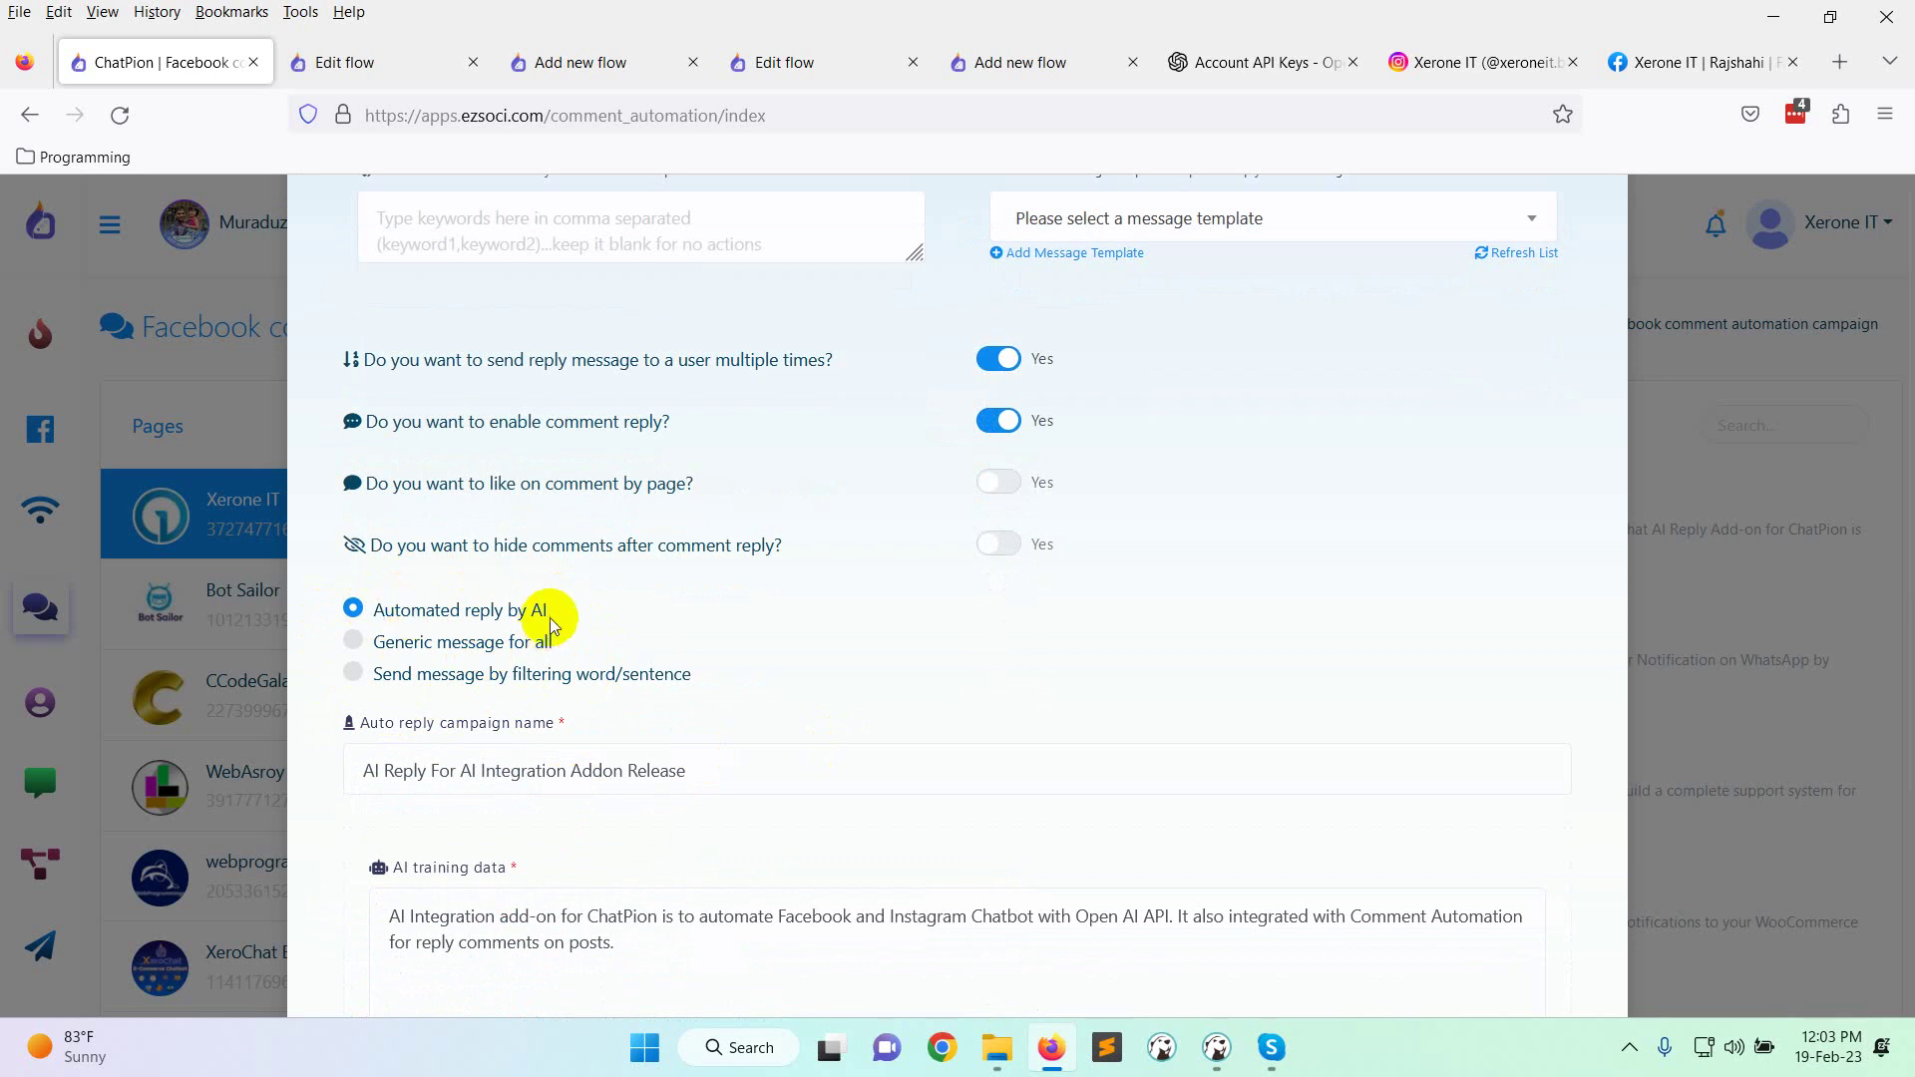
{"action": "scroll", "coordinate": [549, 626], "scroll_direction": "down", "scroll_amount": 4}
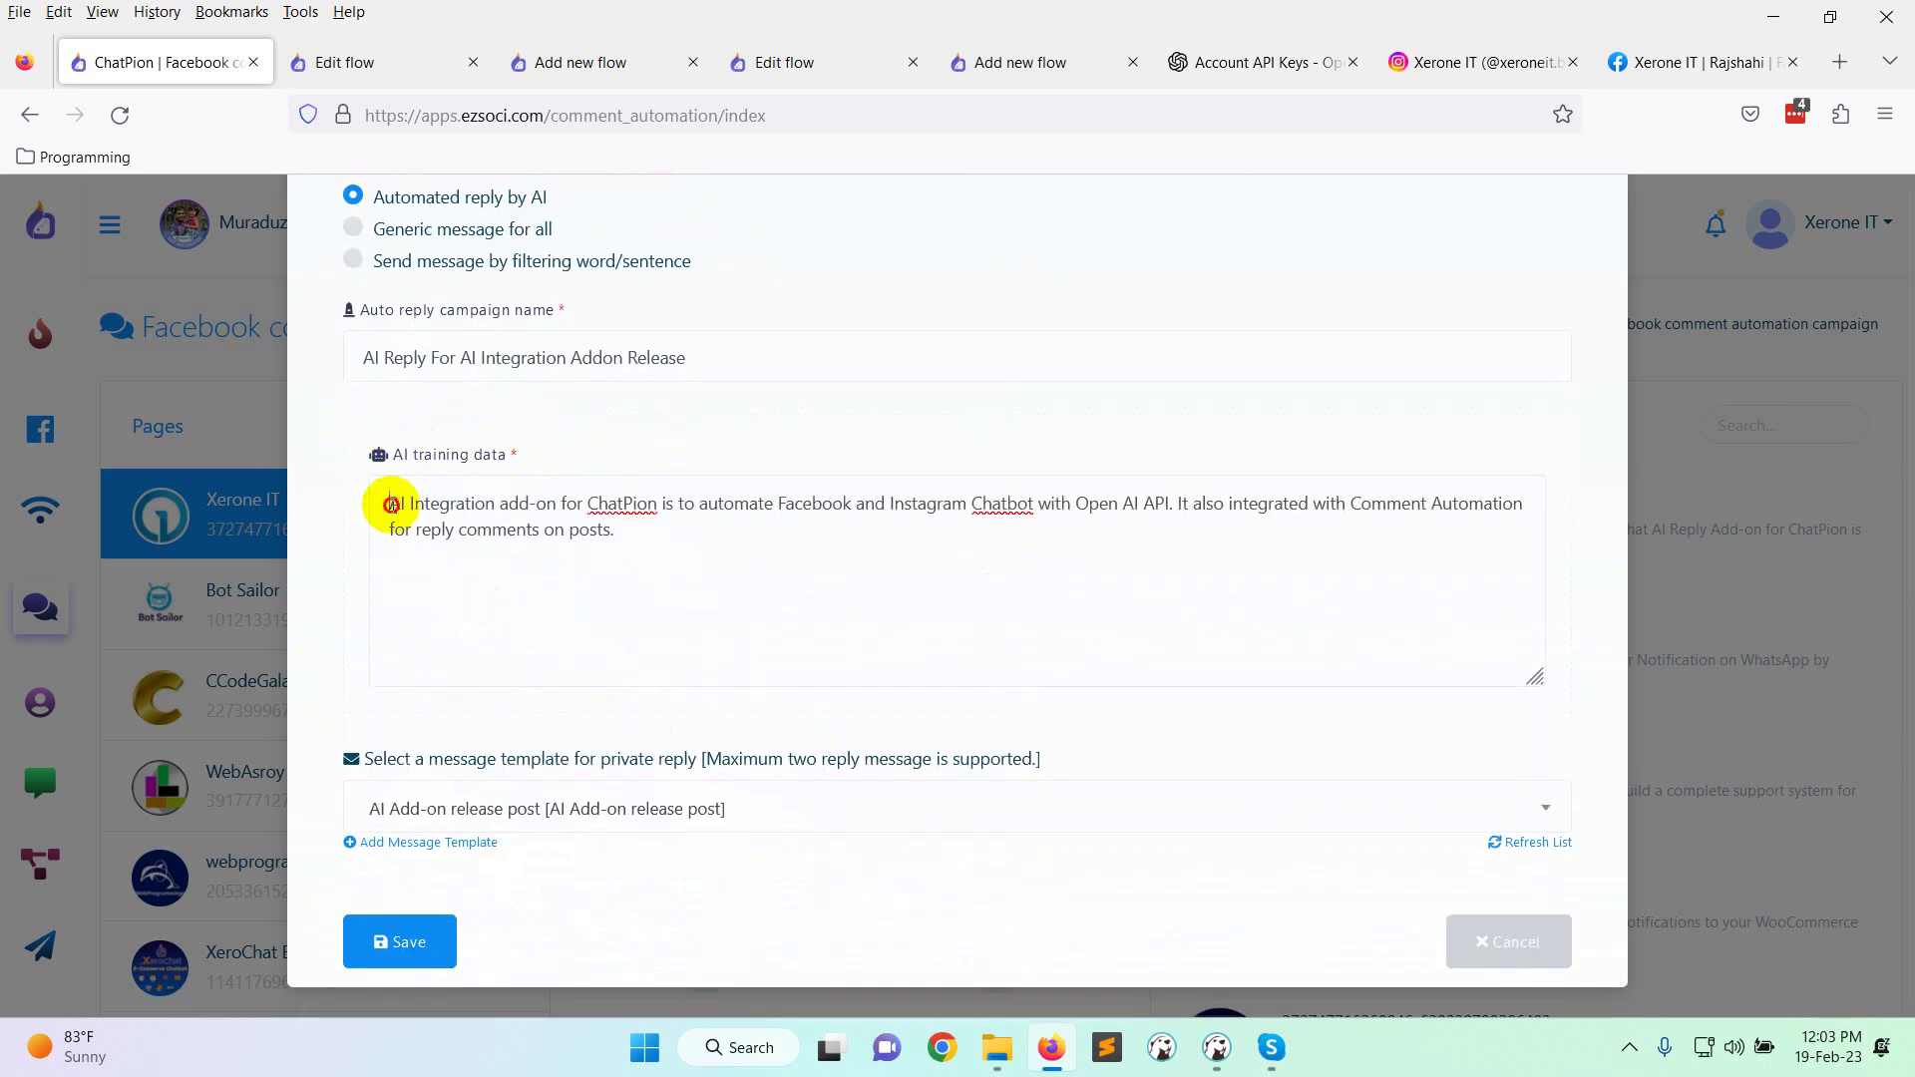
{"action": "left_click_drag", "start_coordinate": [391, 505], "coordinate": [859, 539]}
{"action": "left_click", "coordinate": [863, 538]}
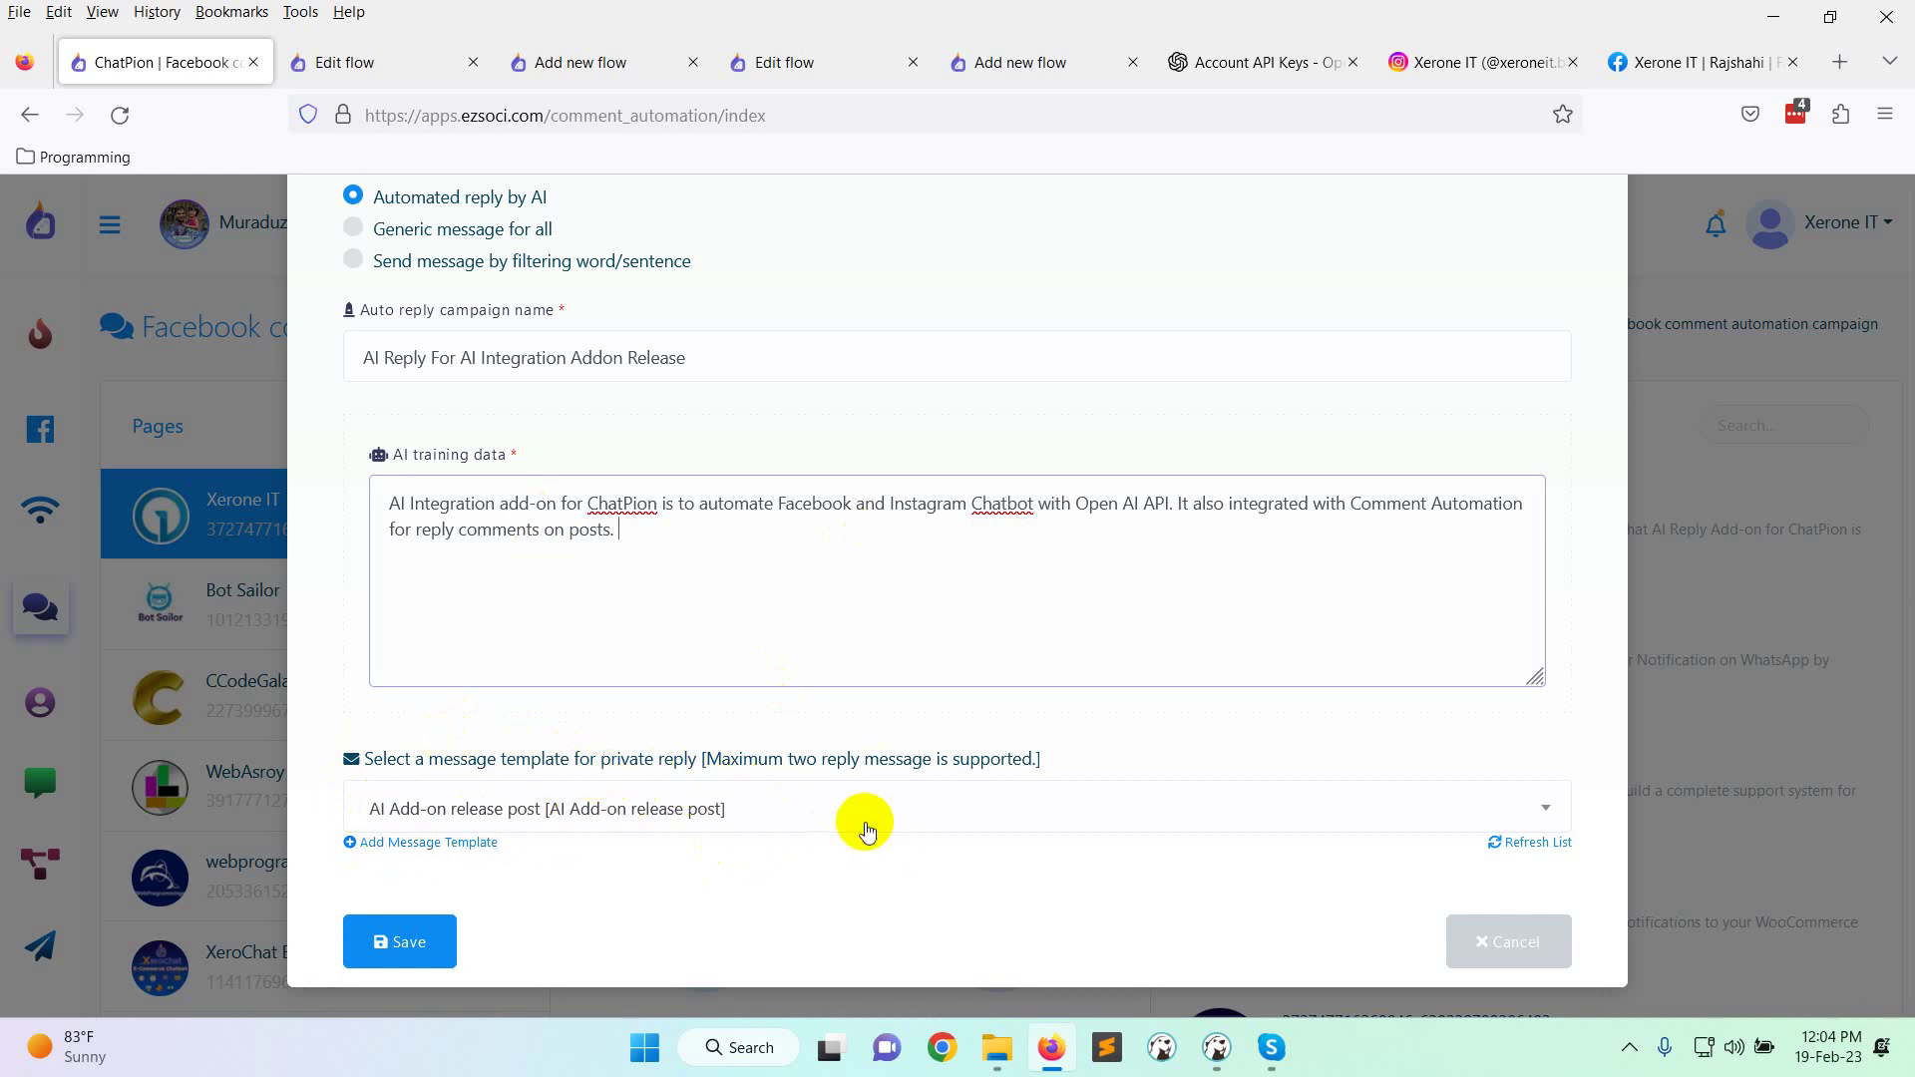
{"action": "left_click", "coordinate": [1468, 958]}
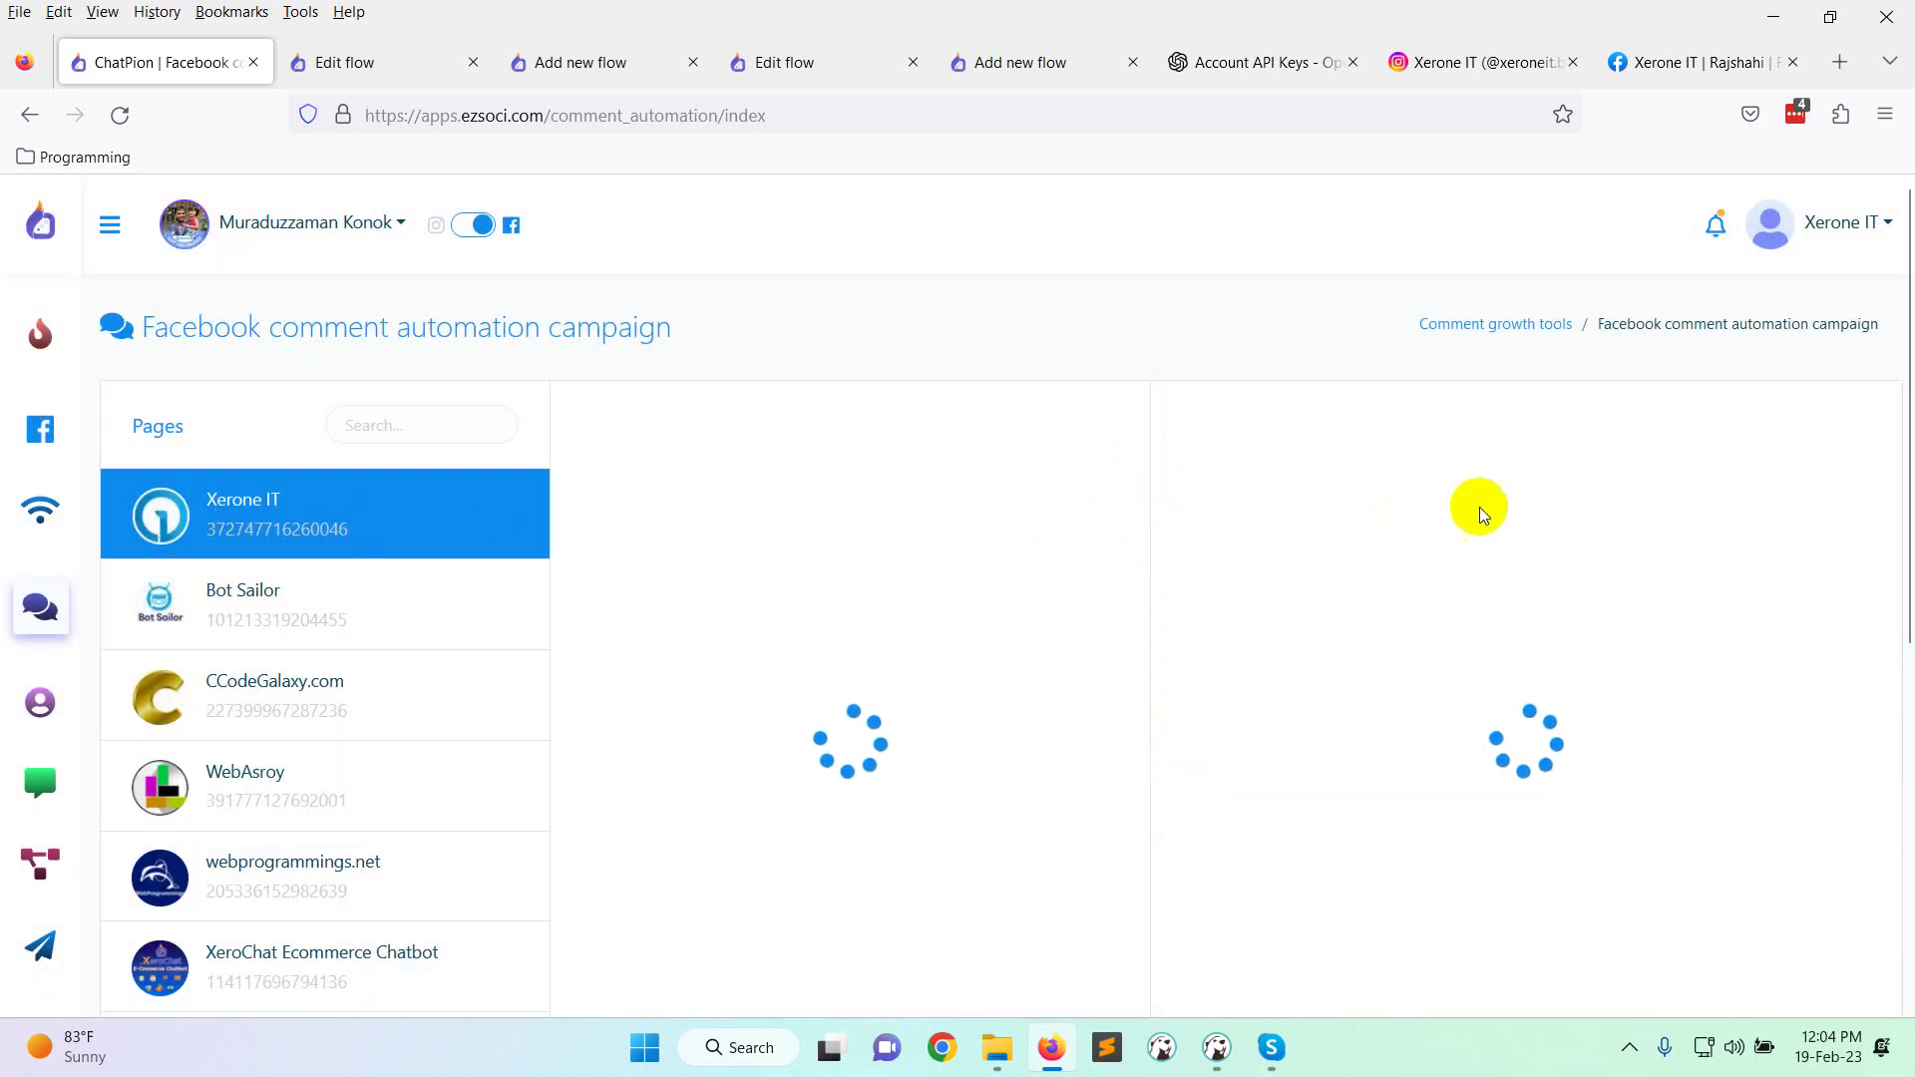
Open the AI Reply add-on post on Facebook, comment "What is this add-on for ?", and minimize the Xerone IT chat.
{"action": "left_click", "coordinate": [1398, 498]}
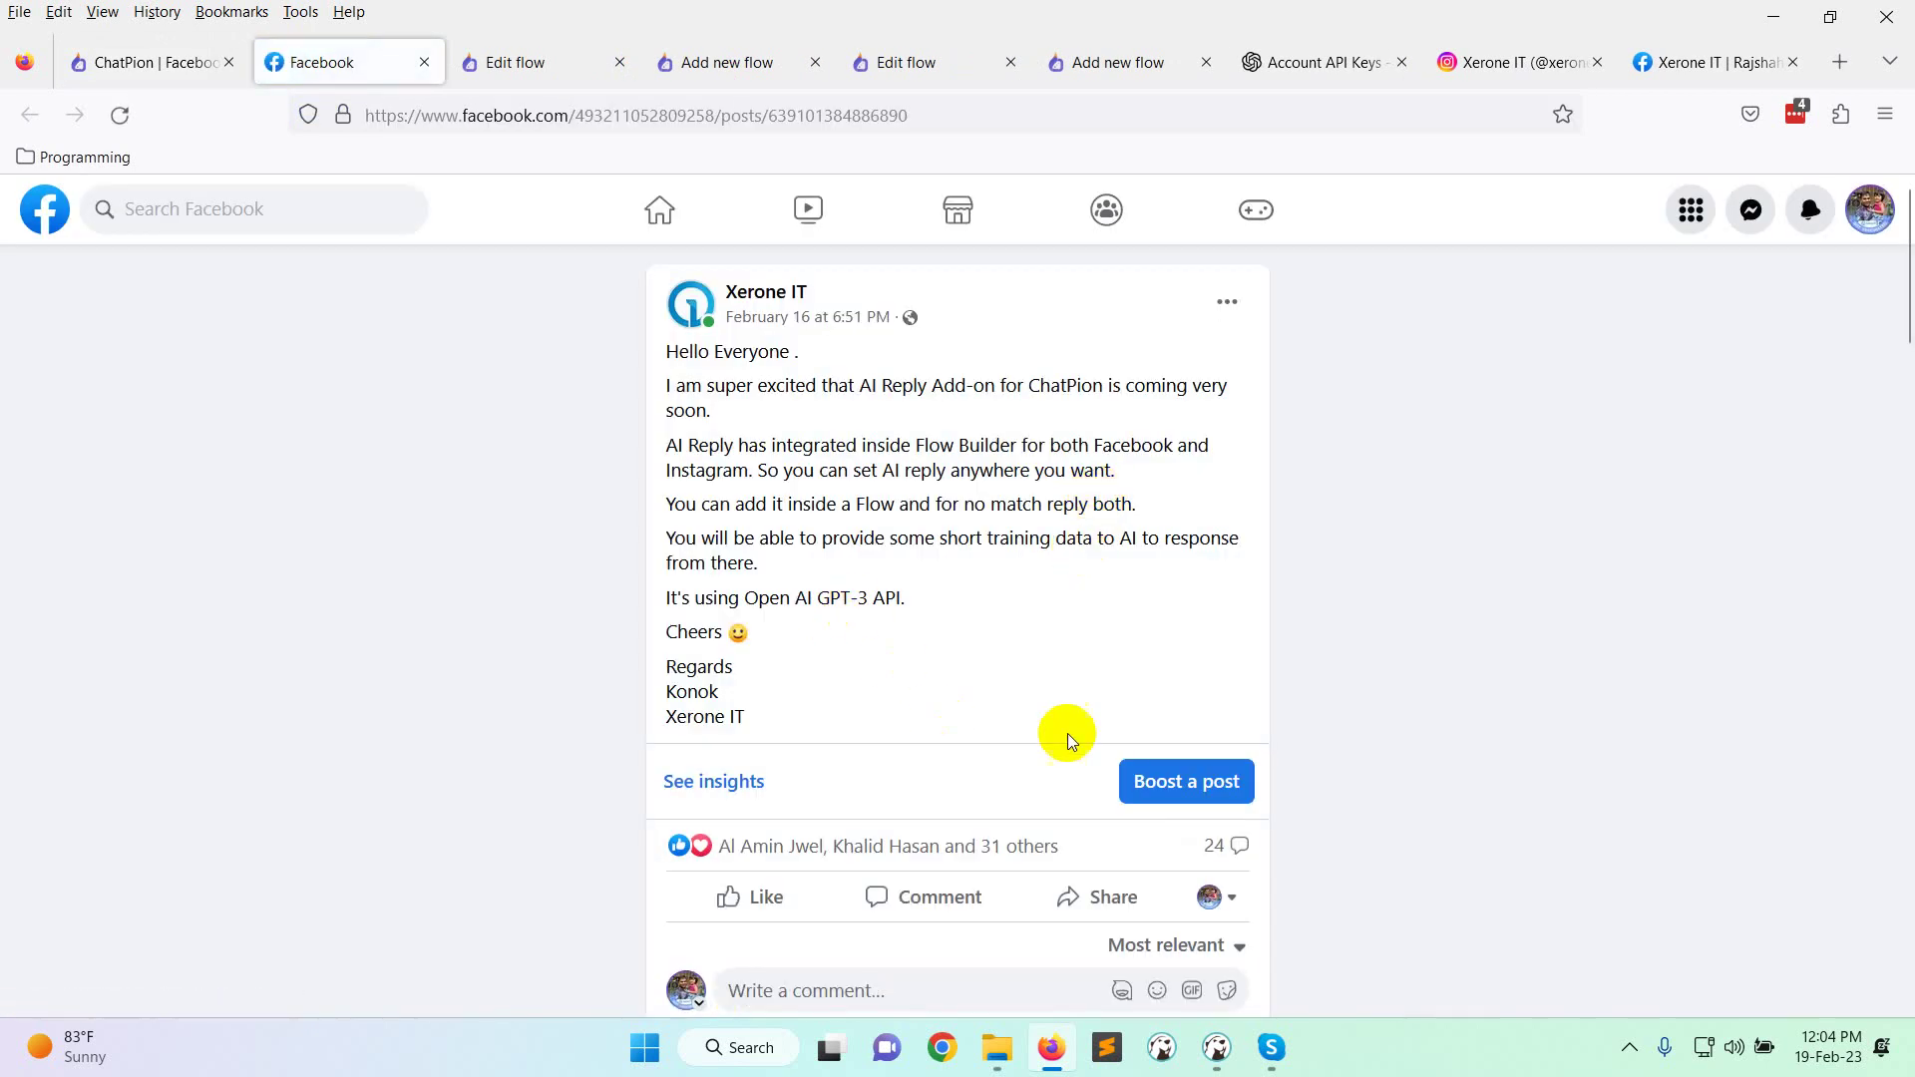
{"action": "scroll", "coordinate": [1068, 733], "scroll_direction": "down", "scroll_amount": 6}
{"action": "scroll", "coordinate": [813, 557], "scroll_direction": "up", "scroll_amount": 2}
{"action": "left_click", "coordinate": [916, 469]}
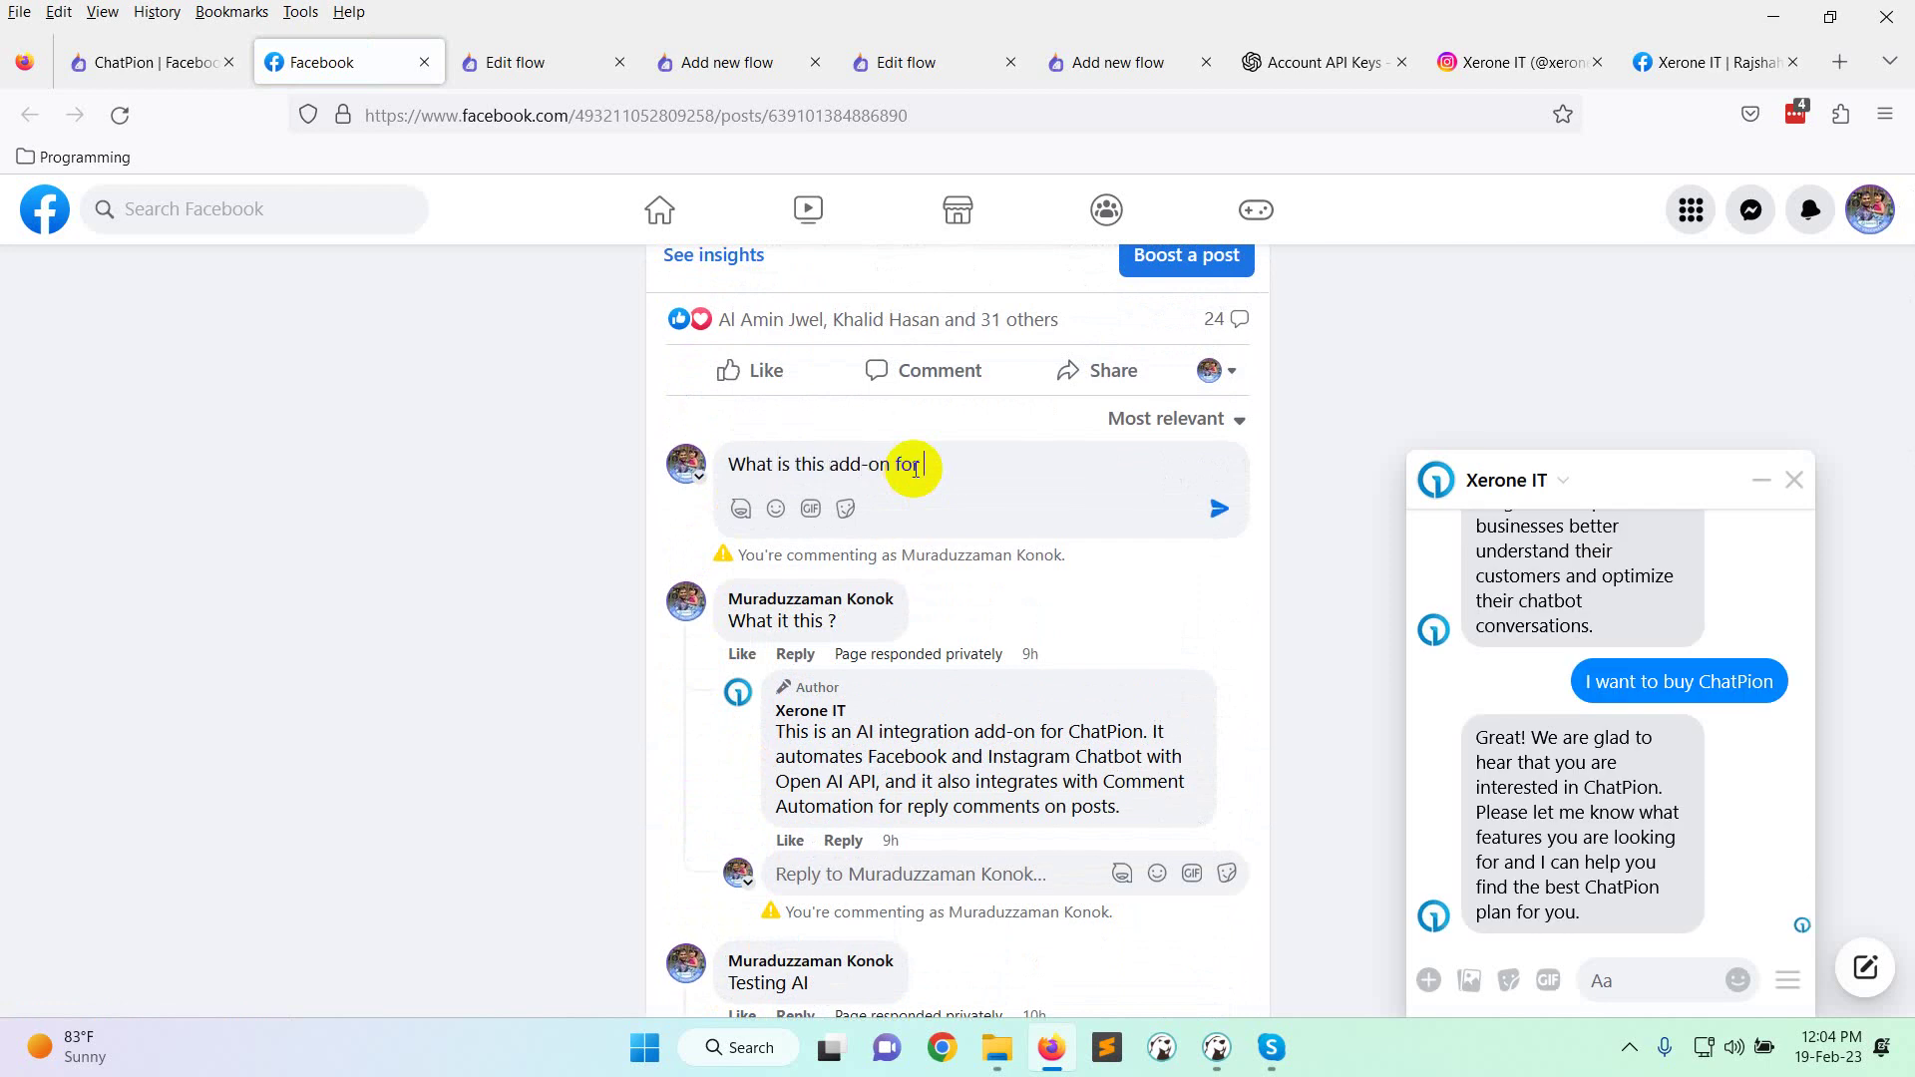
{"action": "key", "text": "Return"}
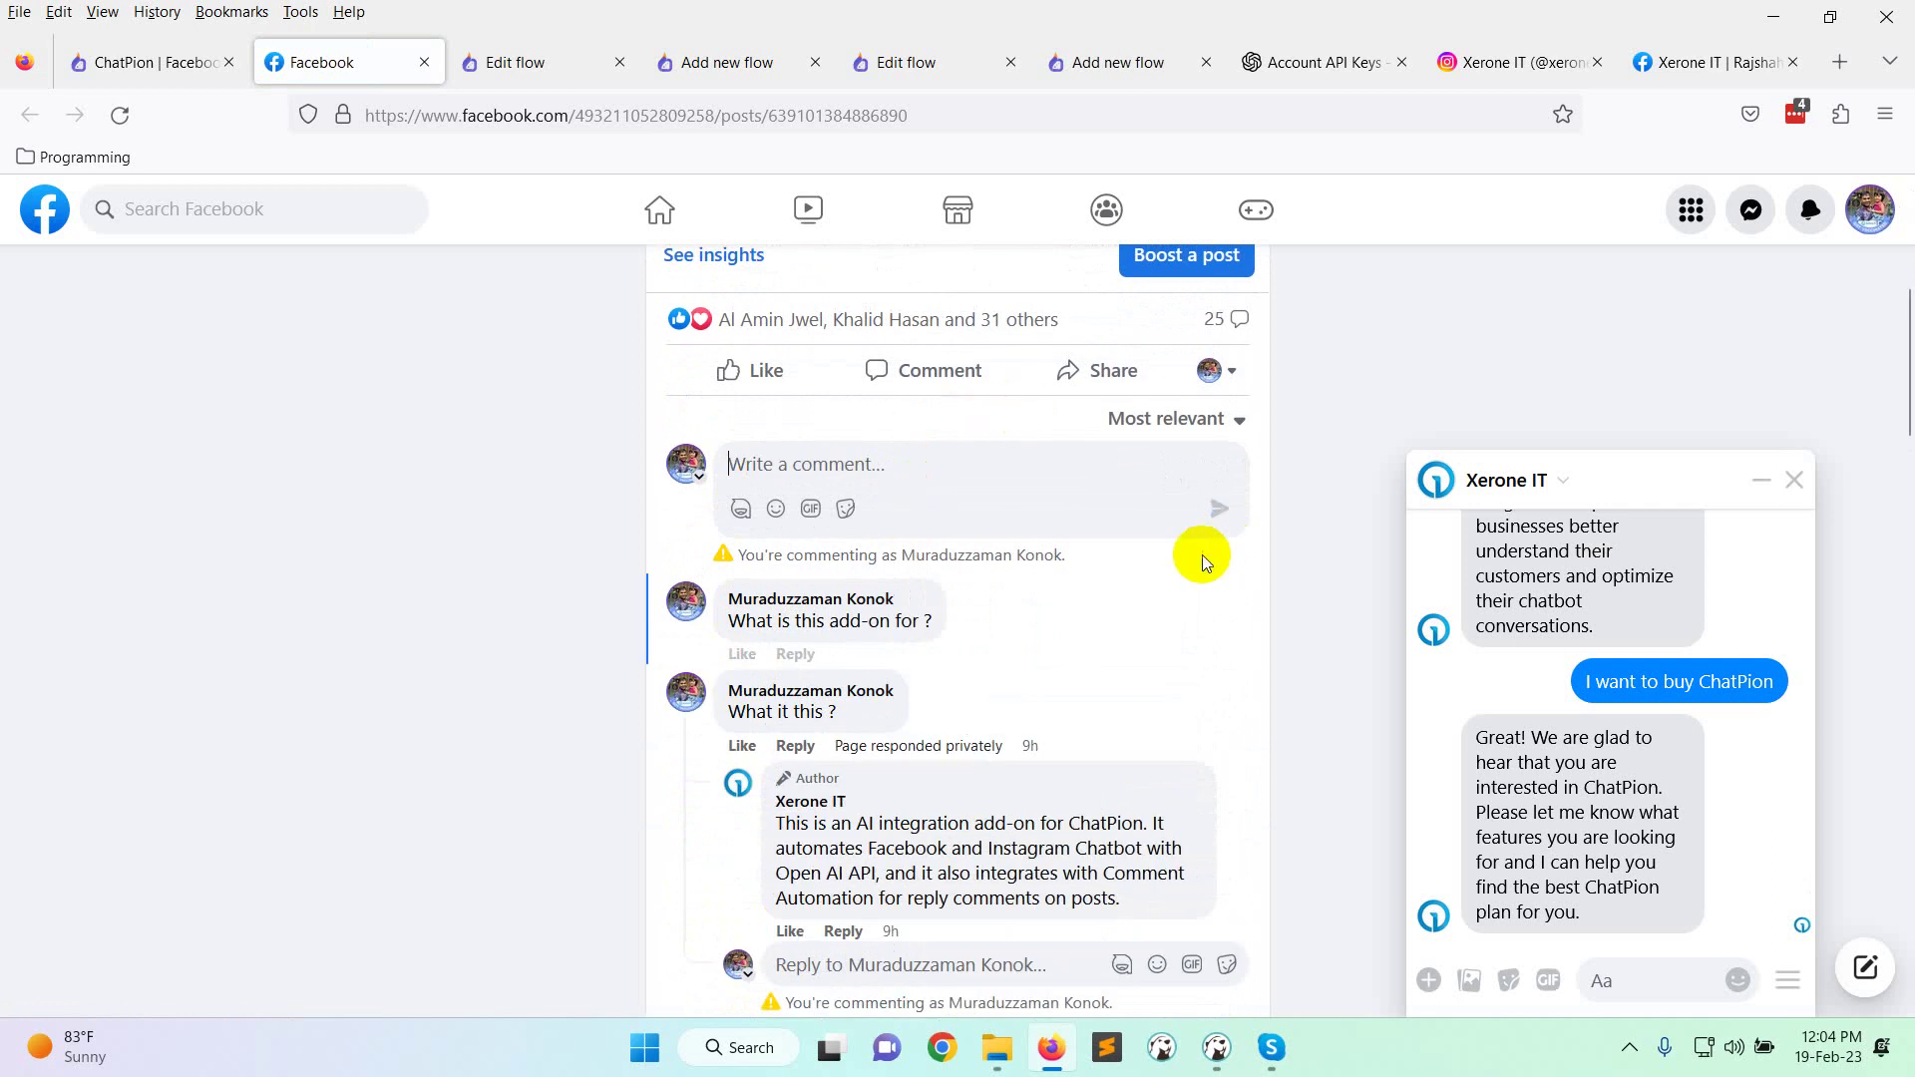
{"action": "left_click", "coordinate": [1762, 480]}
{"action": "scroll", "coordinate": [1496, 513], "scroll_direction": "up", "scroll_amount": 5}
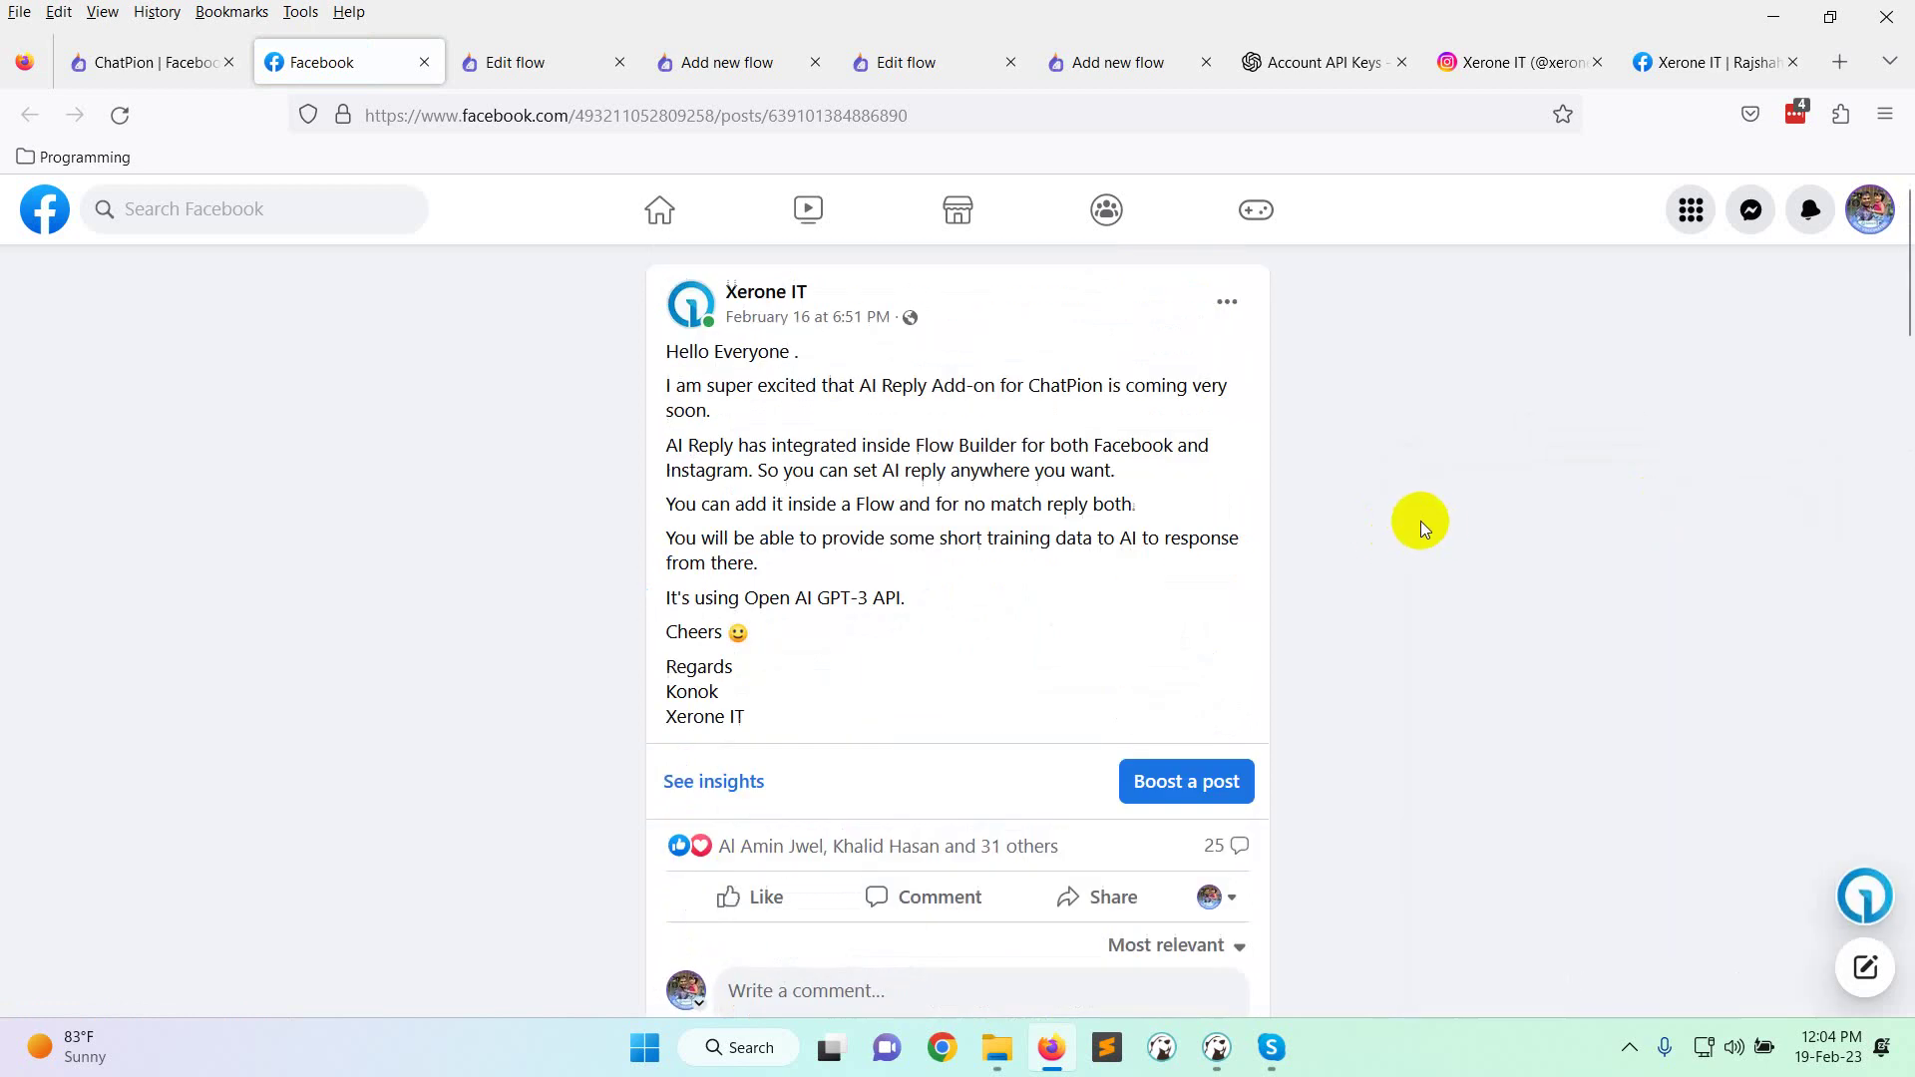
{"action": "scroll", "coordinate": [868, 449], "scroll_direction": "down", "scroll_amount": 5}
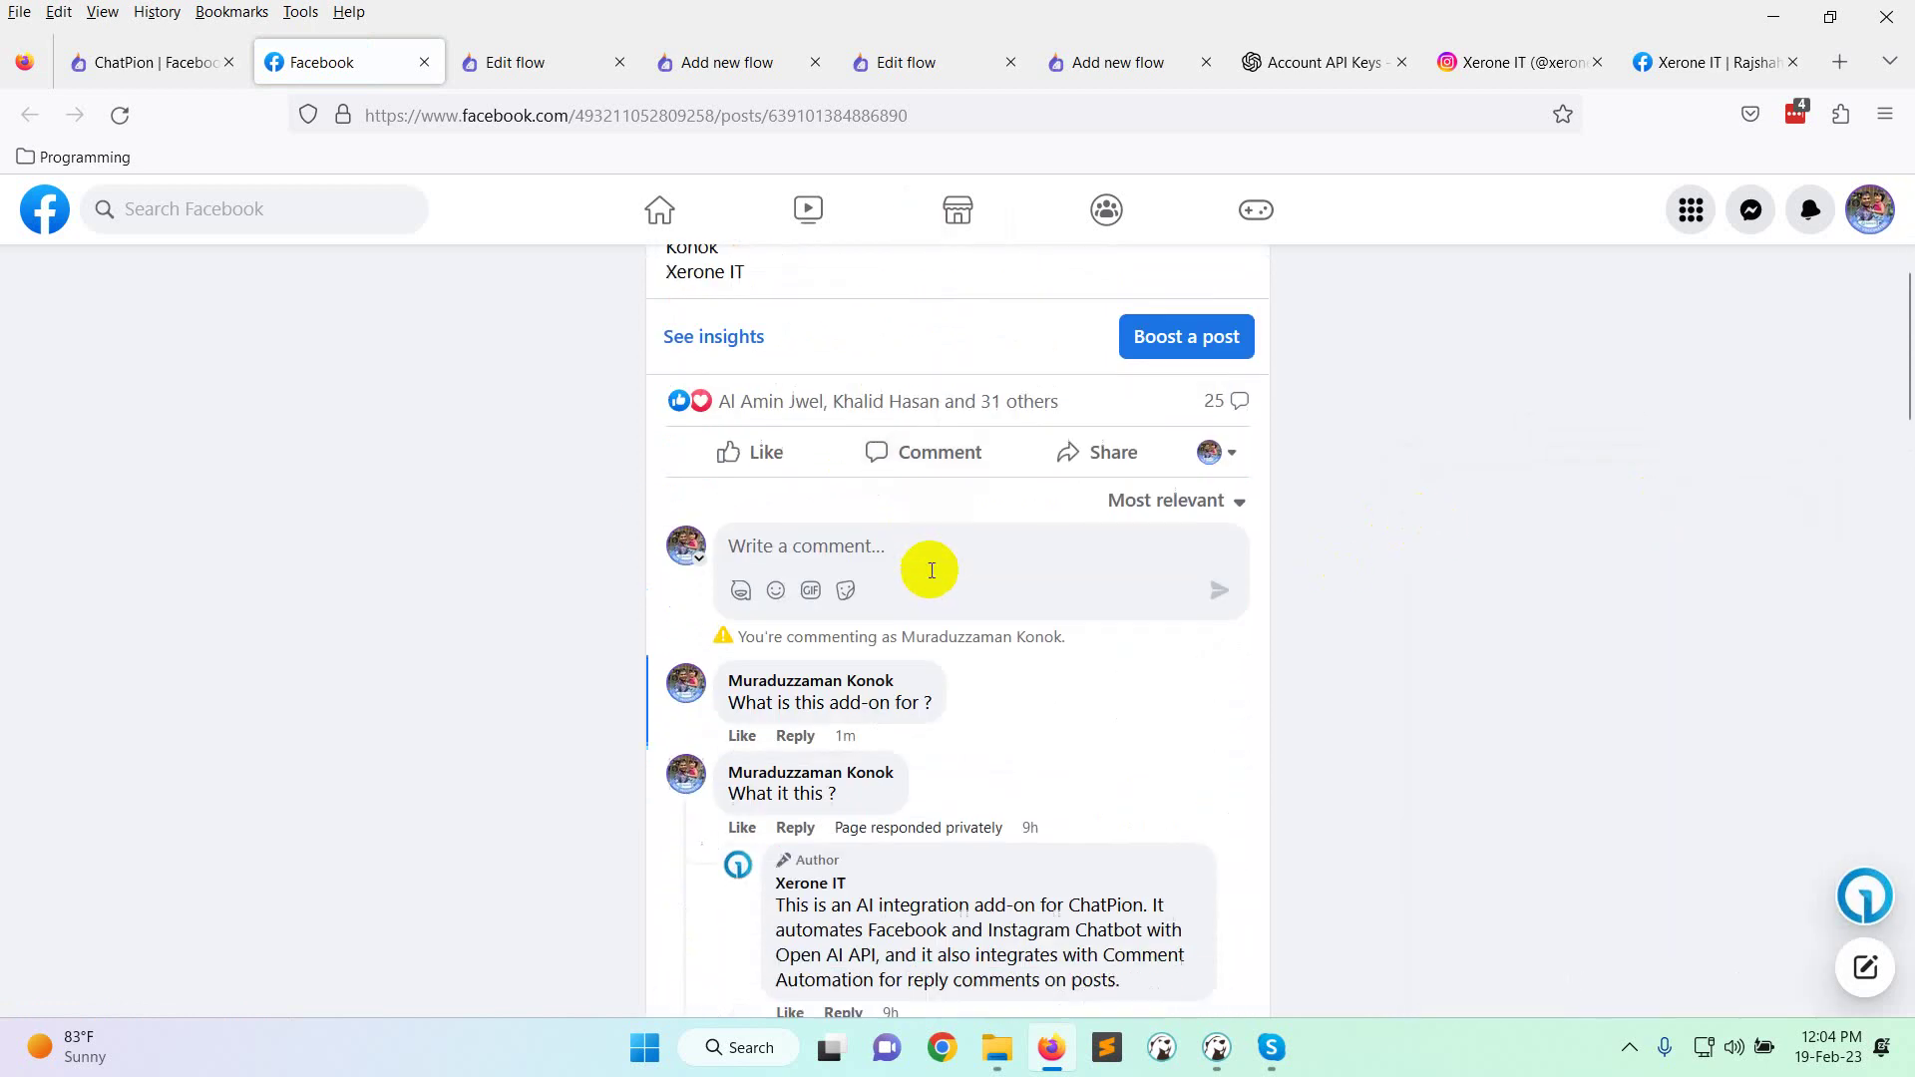
Back in ChatPion, reopen the same post's auto reply settings and check the AI training data and private reply template.
{"action": "left_click", "coordinate": [140, 62]}
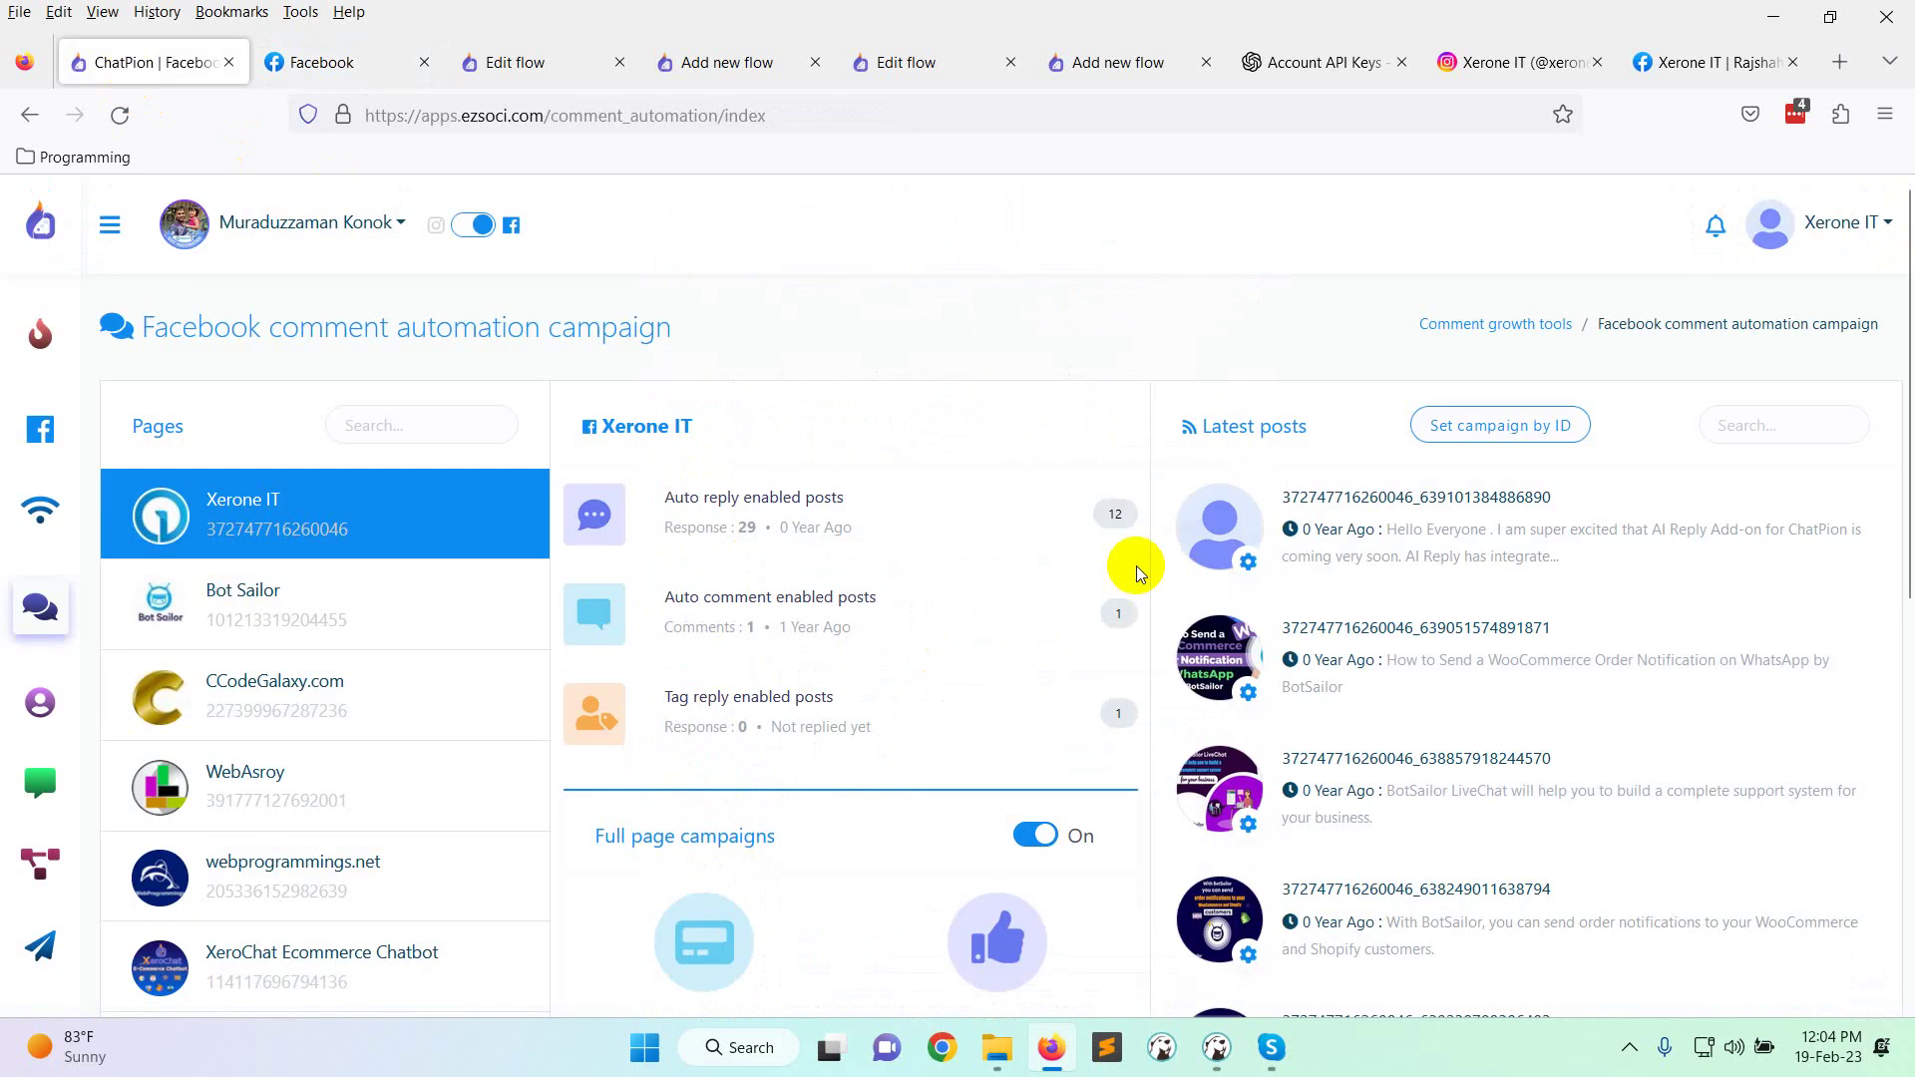
{"action": "left_click", "coordinate": [1248, 562]}
{"action": "left_click", "coordinate": [1369, 596]}
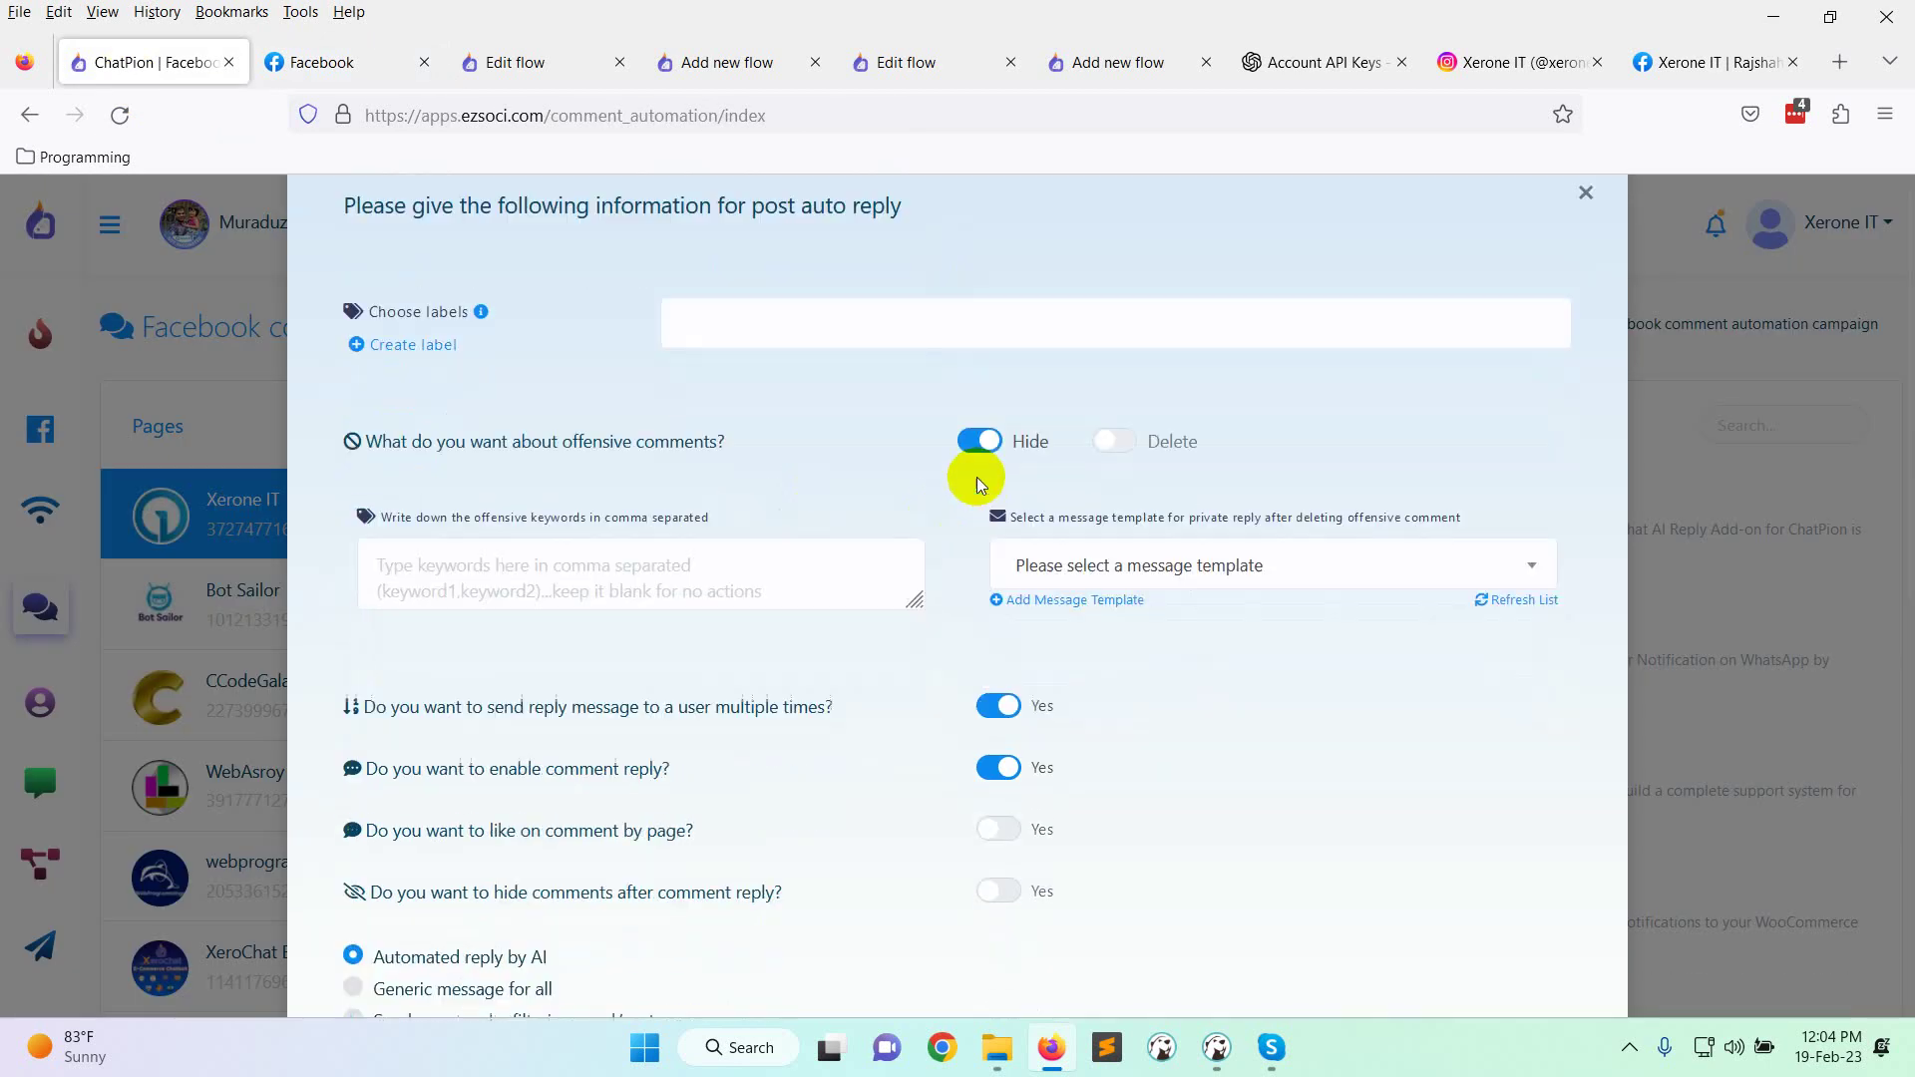
{"action": "scroll", "coordinate": [501, 354], "scroll_direction": "down", "scroll_amount": 4}
{"action": "scroll", "coordinate": [778, 534], "scroll_direction": "down", "scroll_amount": 4}
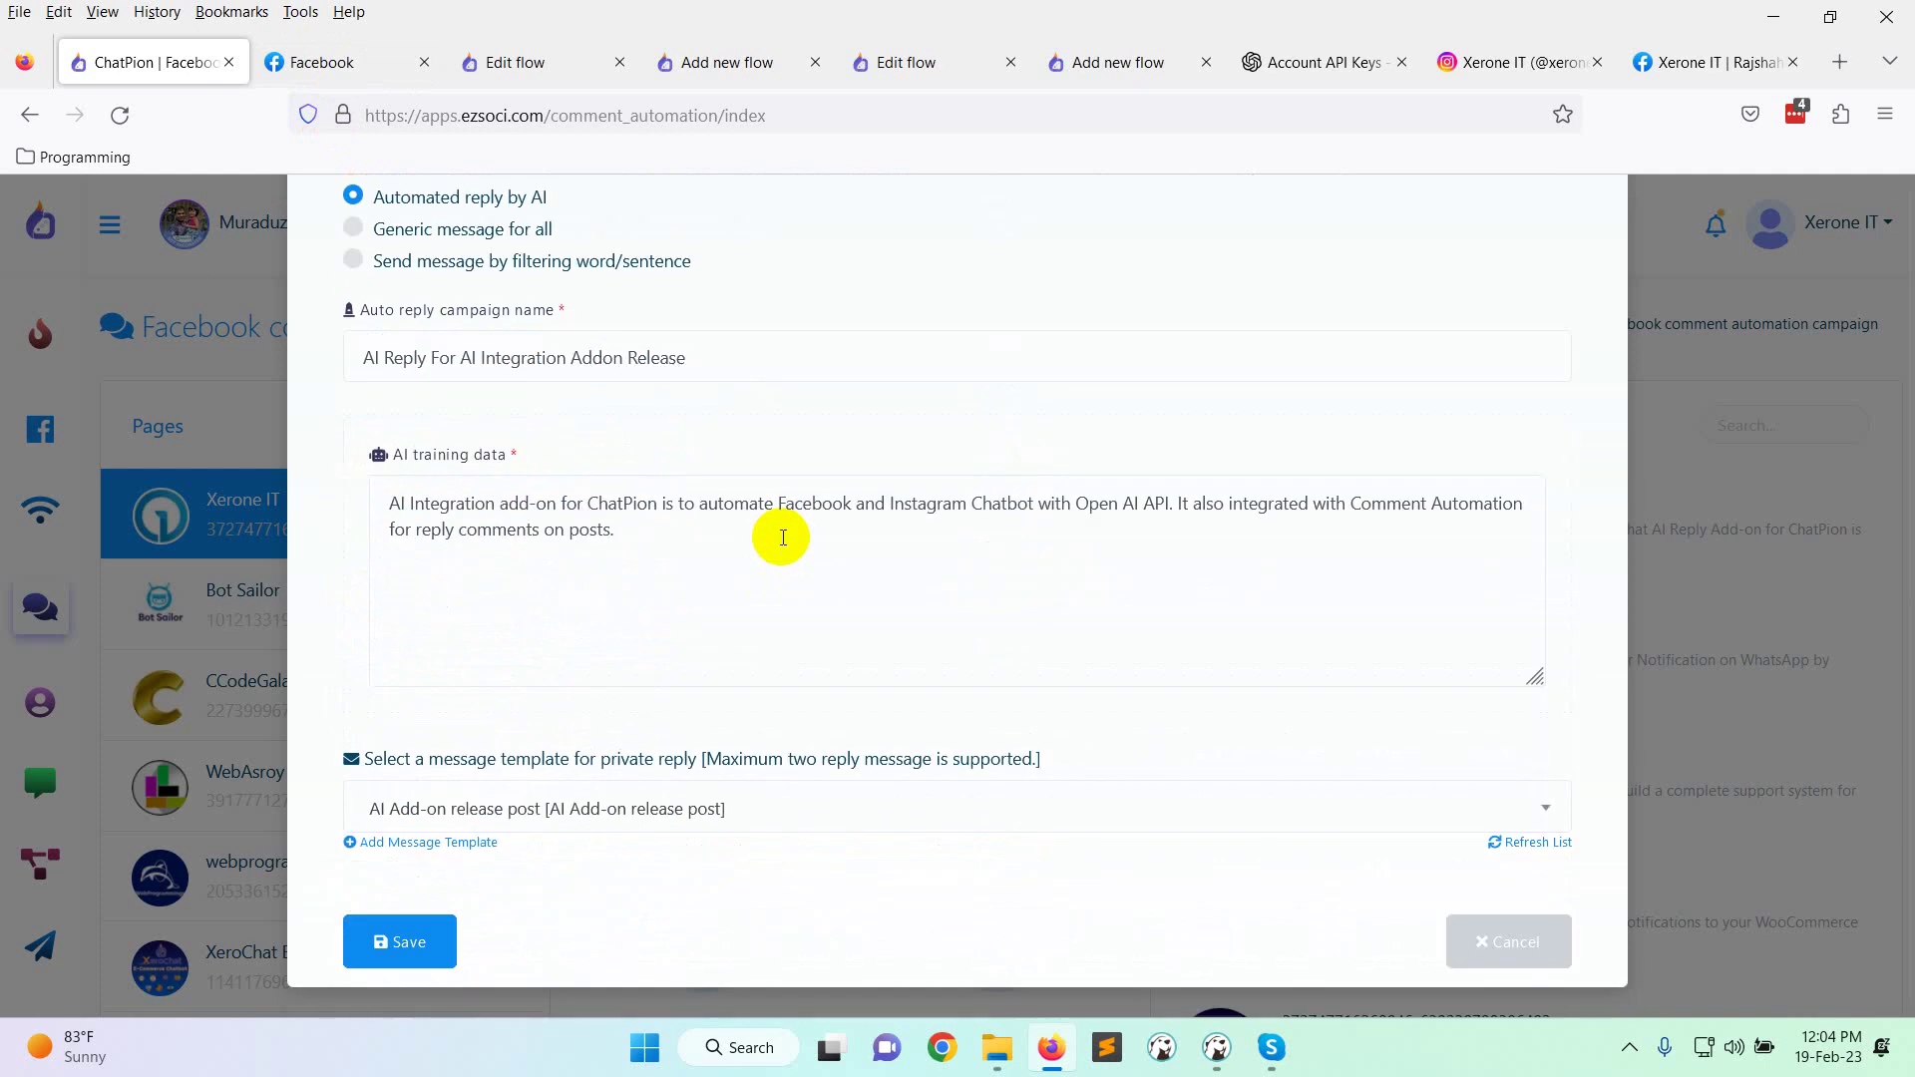
{"action": "scroll", "coordinate": [774, 282], "scroll_direction": "up", "scroll_amount": 6}
Return to the Facebook post, open the Xerone IT private reply, and reload the page to read the reply to the new comment.
{"action": "left_click", "coordinate": [334, 60]}
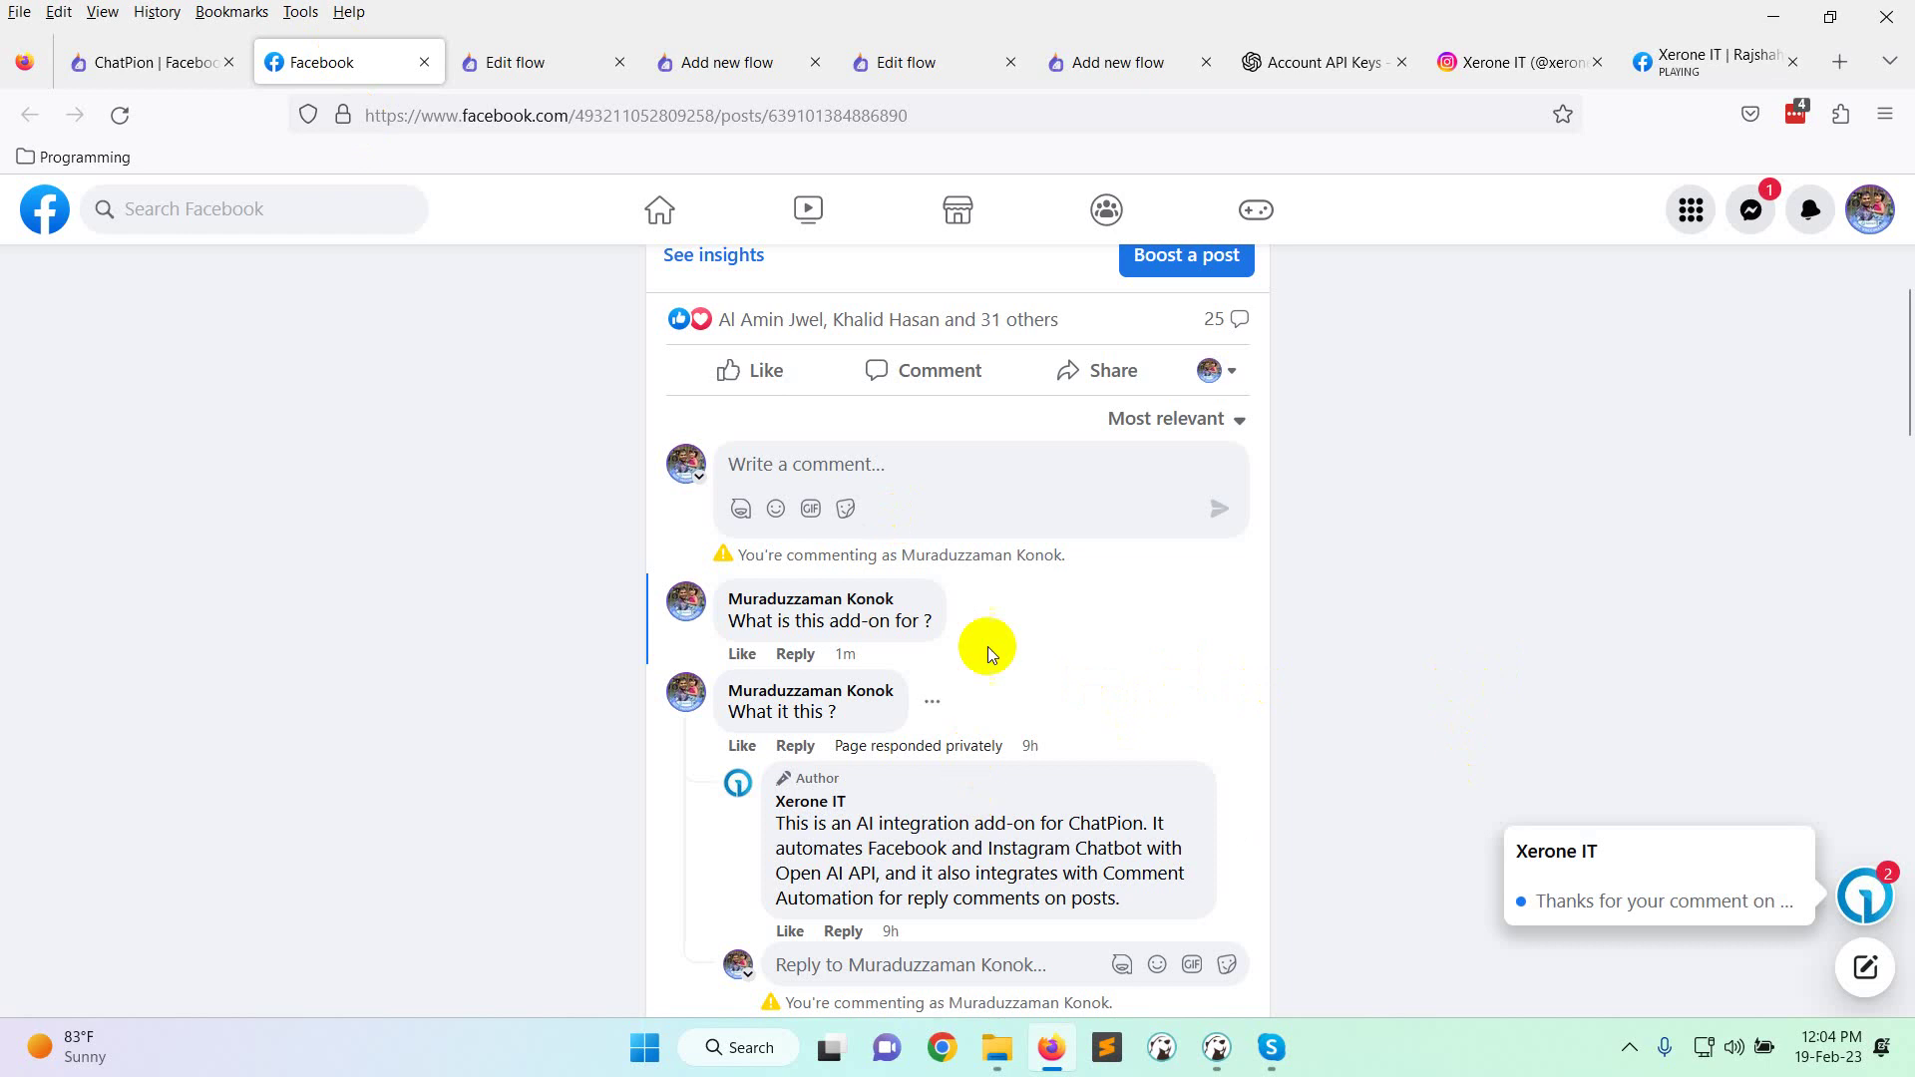
{"action": "left_click", "coordinate": [1868, 910]}
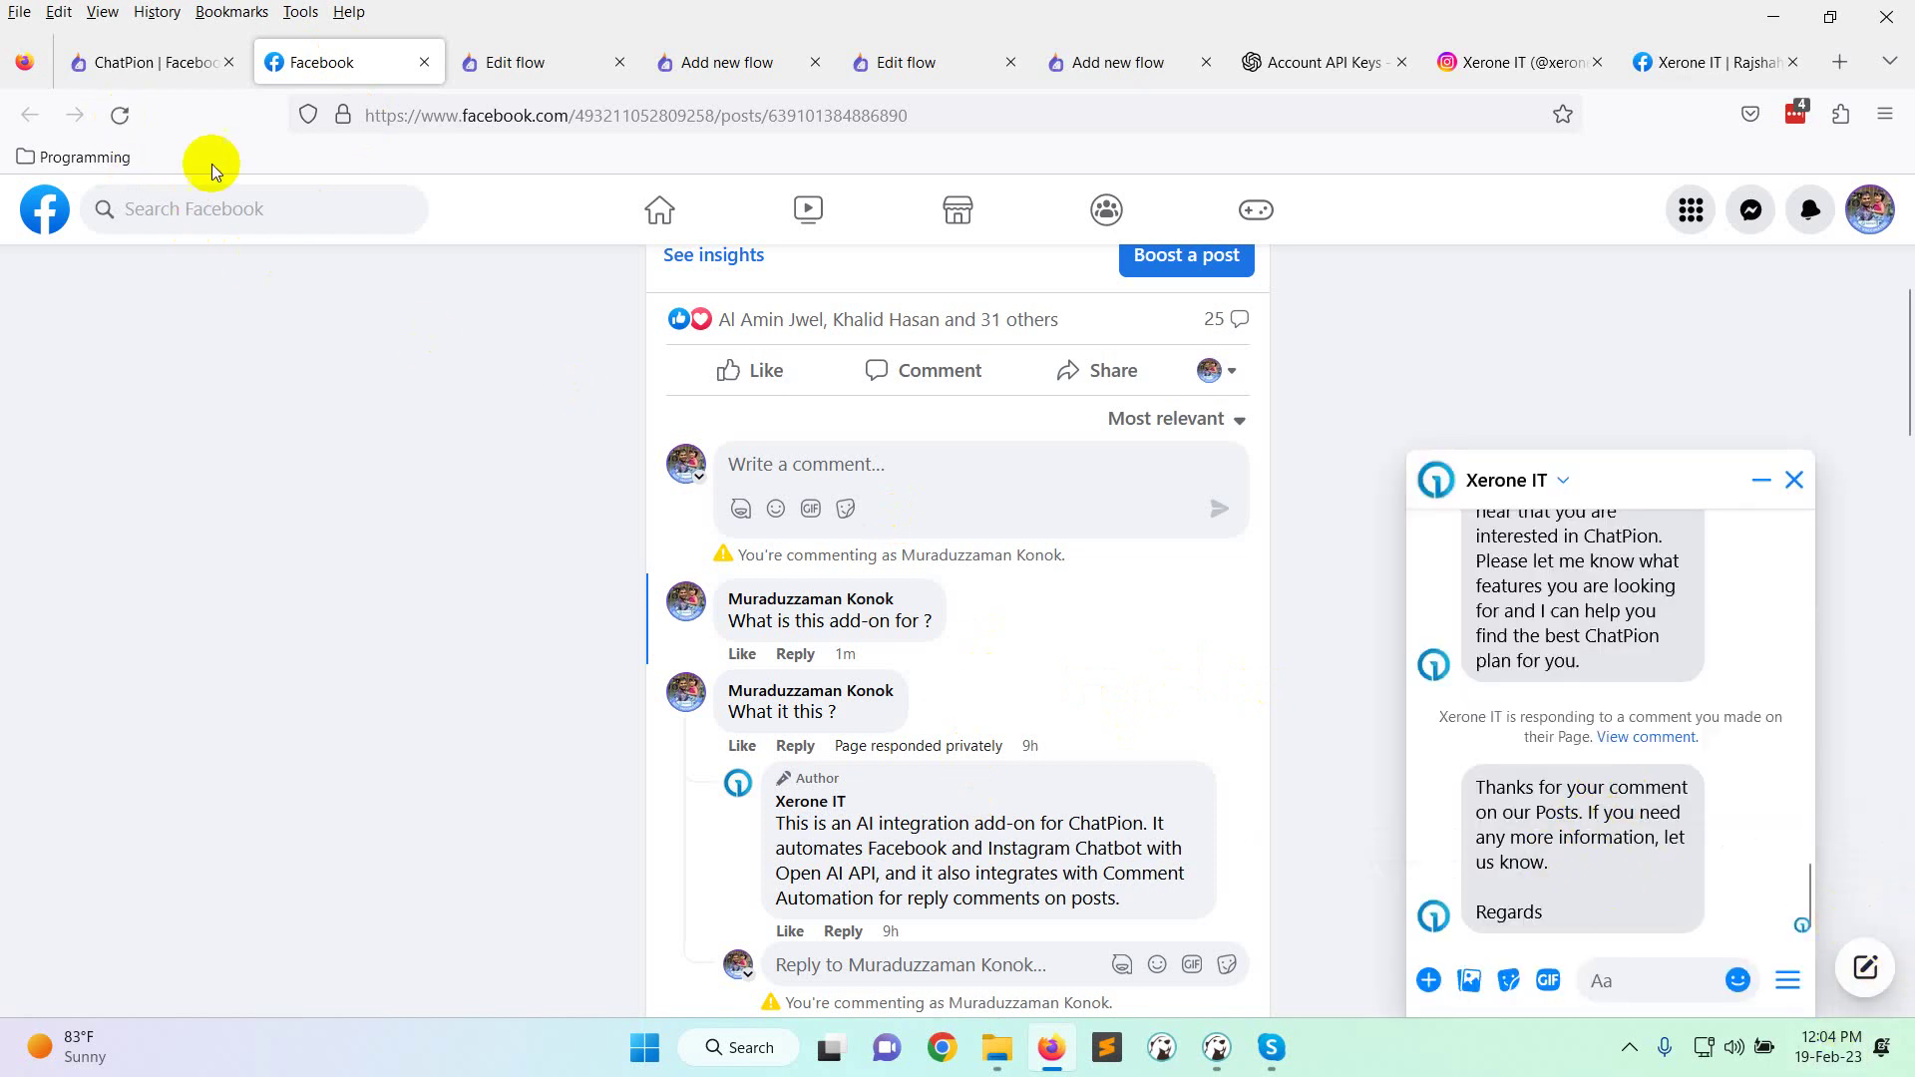
{"action": "left_click", "coordinate": [119, 112]}
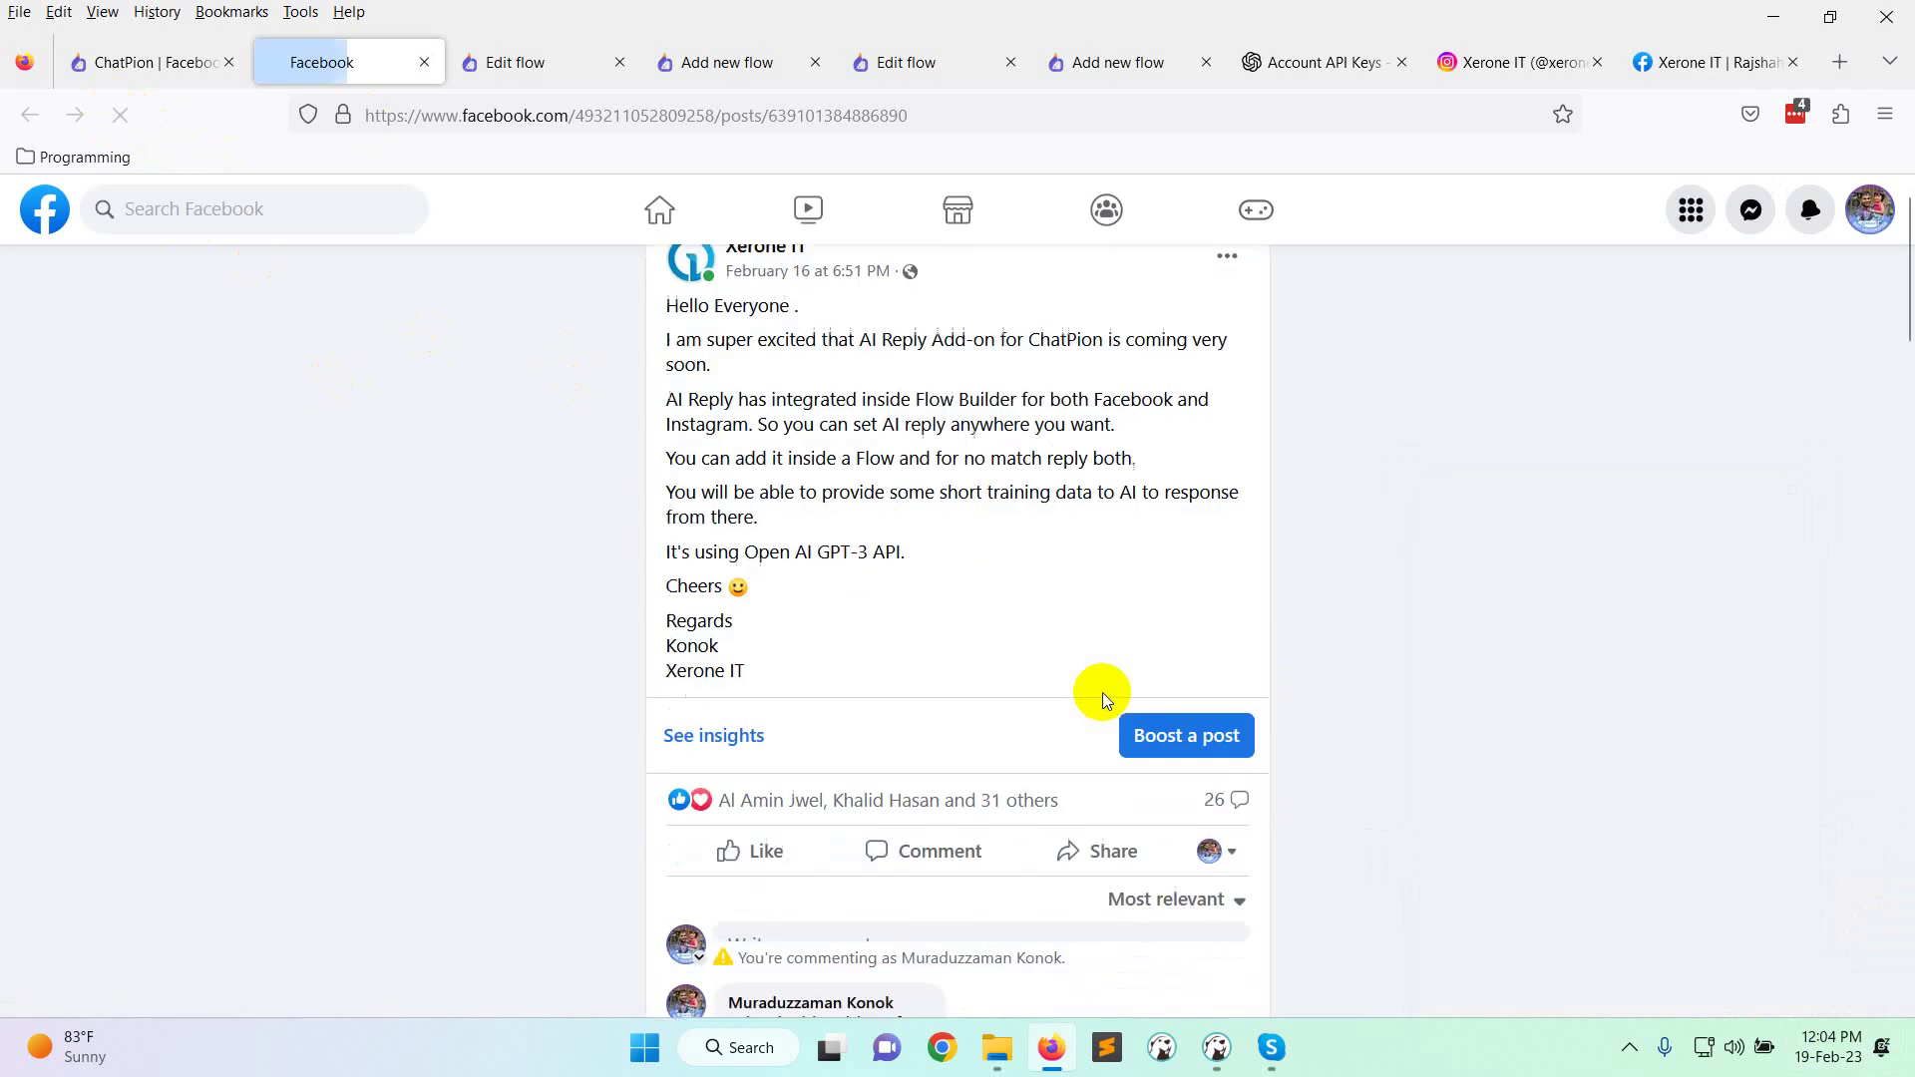
{"action": "scroll", "coordinate": [1097, 688], "scroll_direction": "down", "scroll_amount": 6}
{"action": "scroll", "coordinate": [1085, 686], "scroll_direction": "up", "scroll_amount": 1}
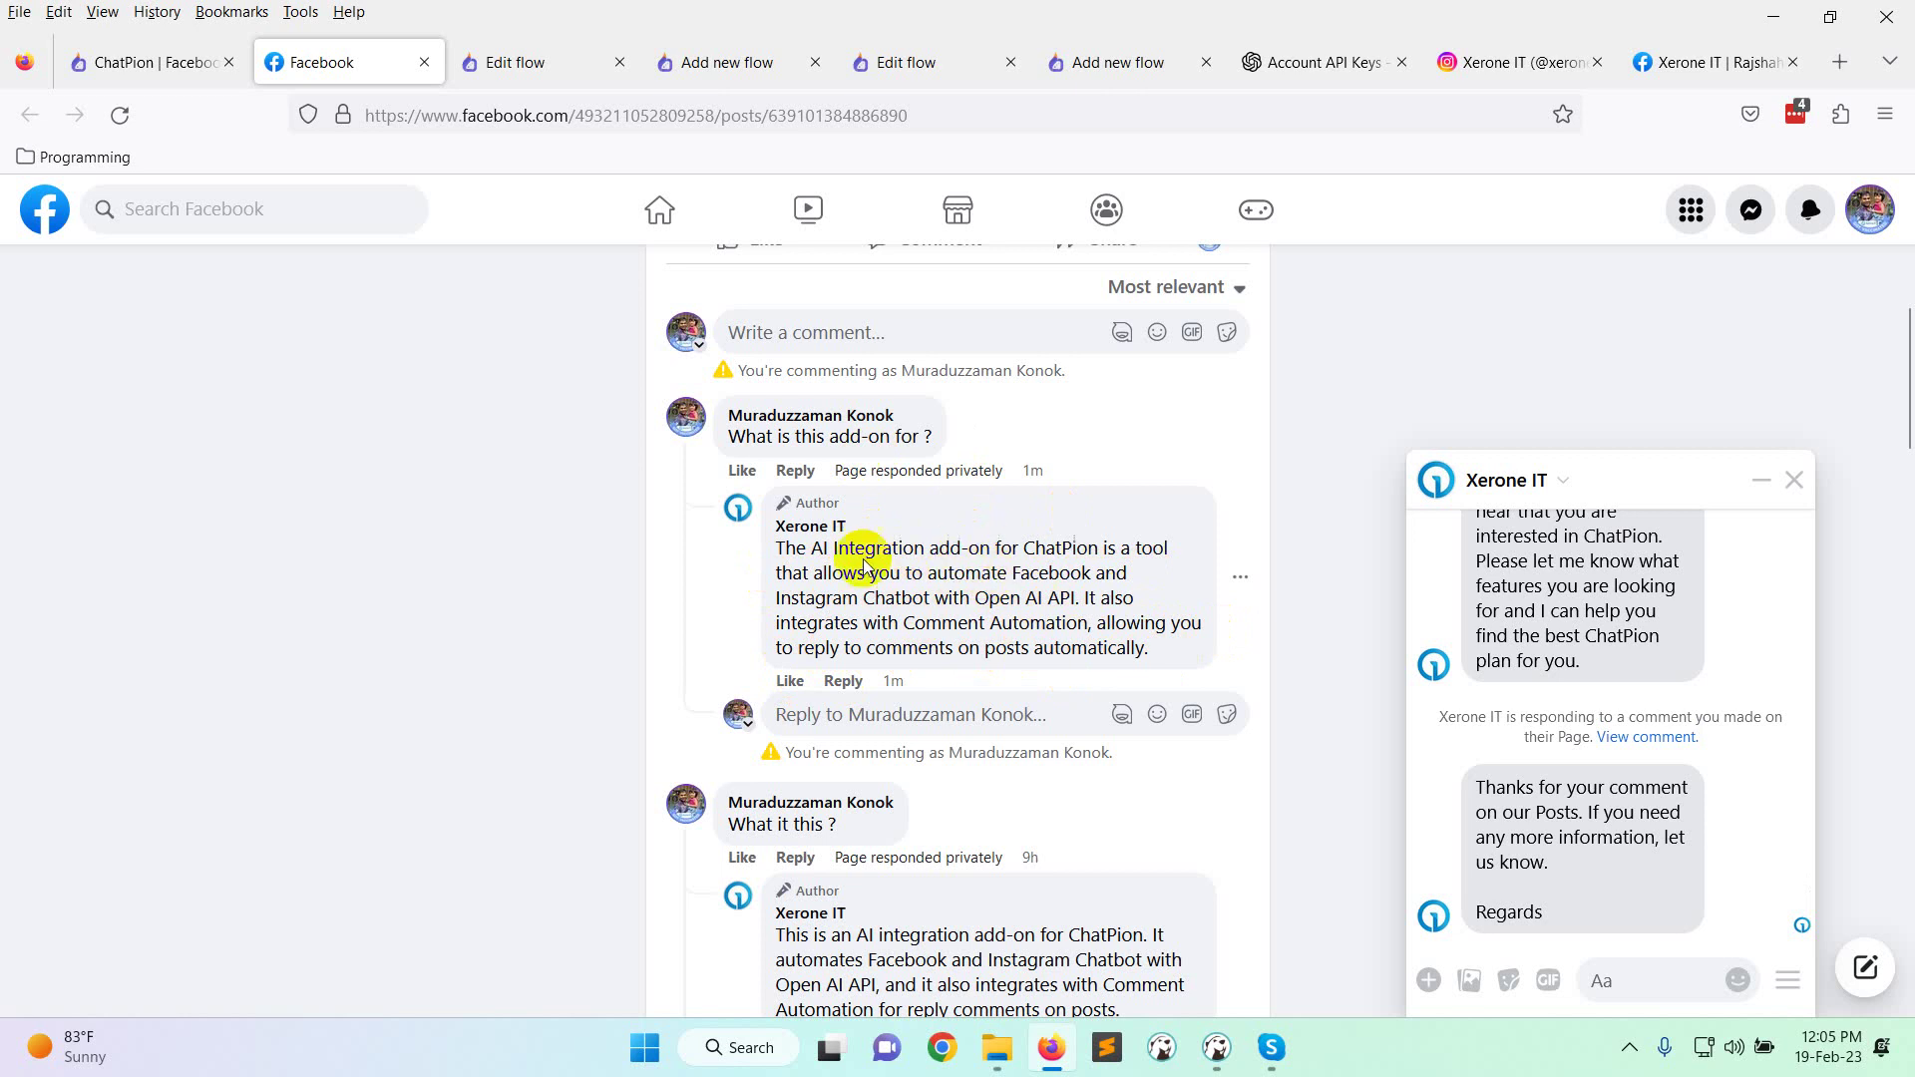
Close the auto reply settings in ChatPion, switch comment automation to Instagram, and select the xeroneit.bd account.
{"action": "left_click", "coordinate": [162, 82]}
{"action": "scroll", "coordinate": [1586, 264], "scroll_direction": "up", "scroll_amount": 2}
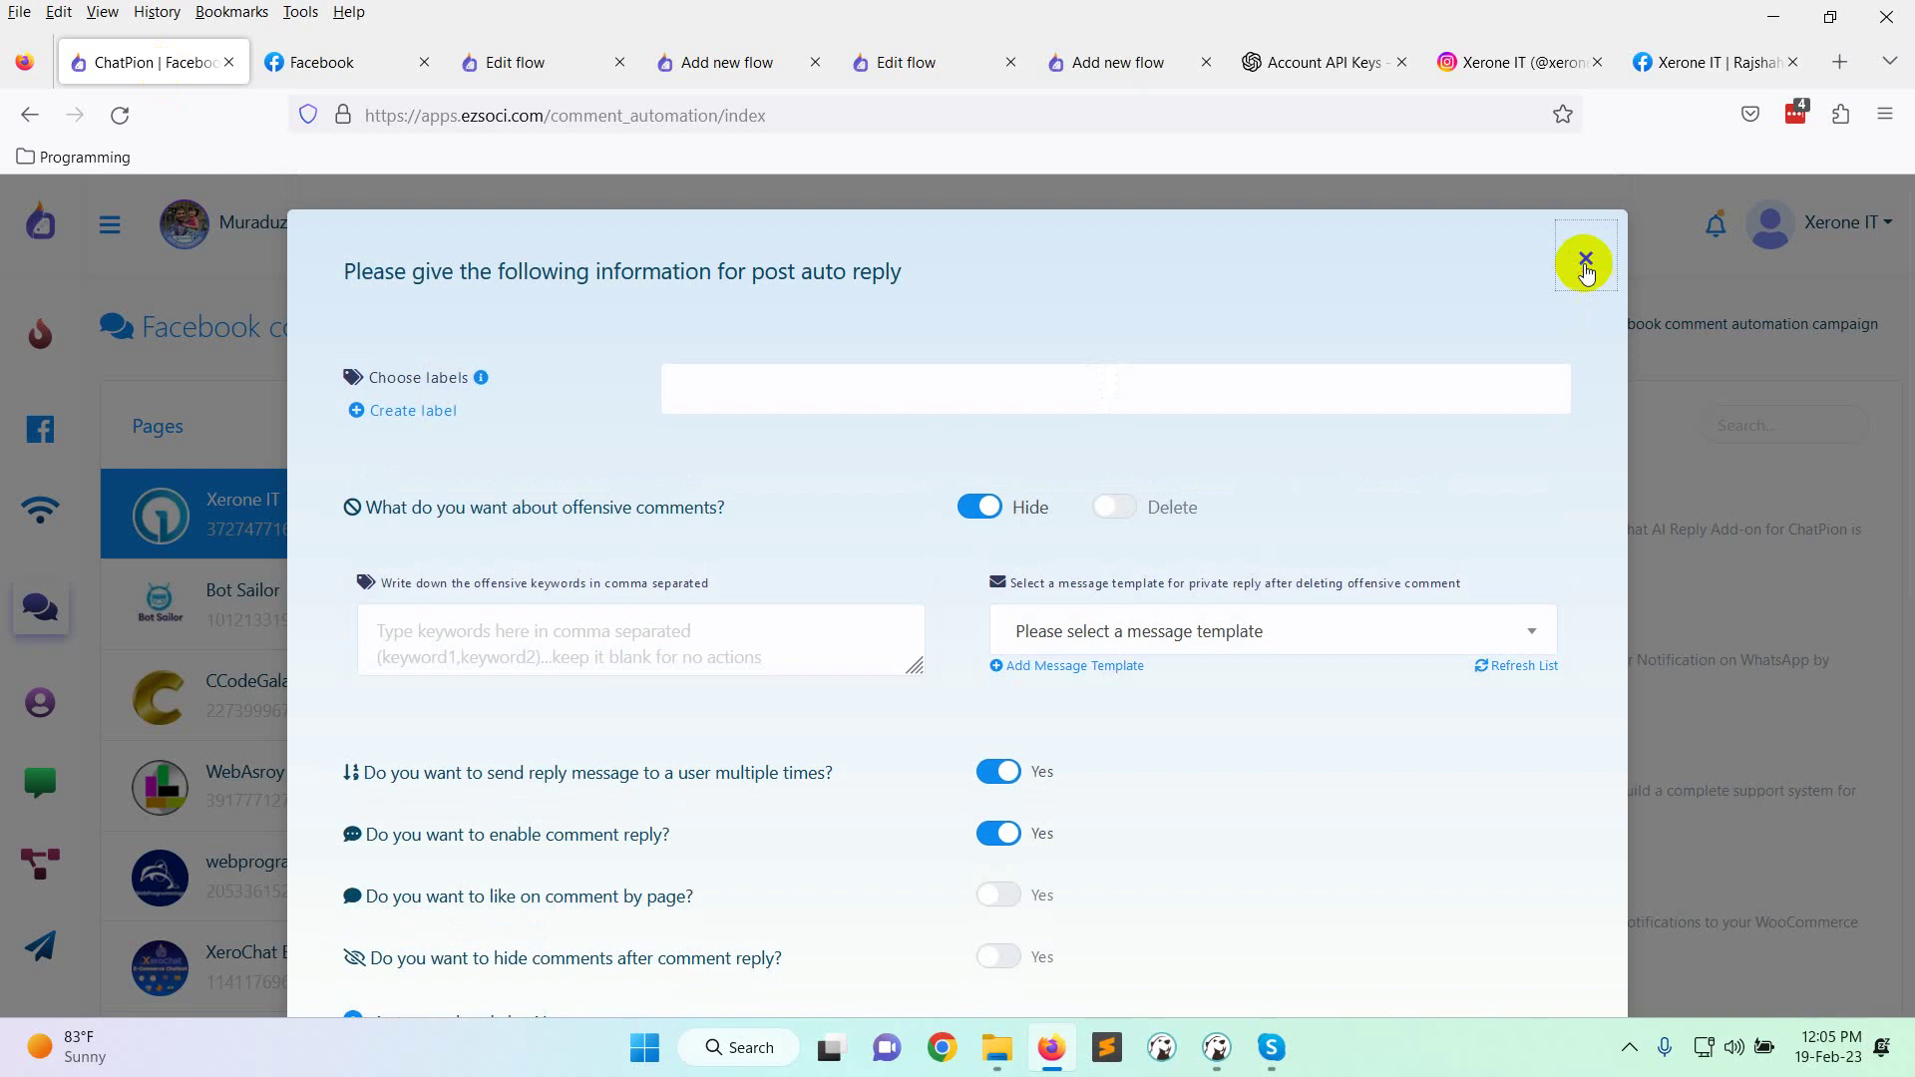
{"action": "left_click", "coordinate": [1587, 261]}
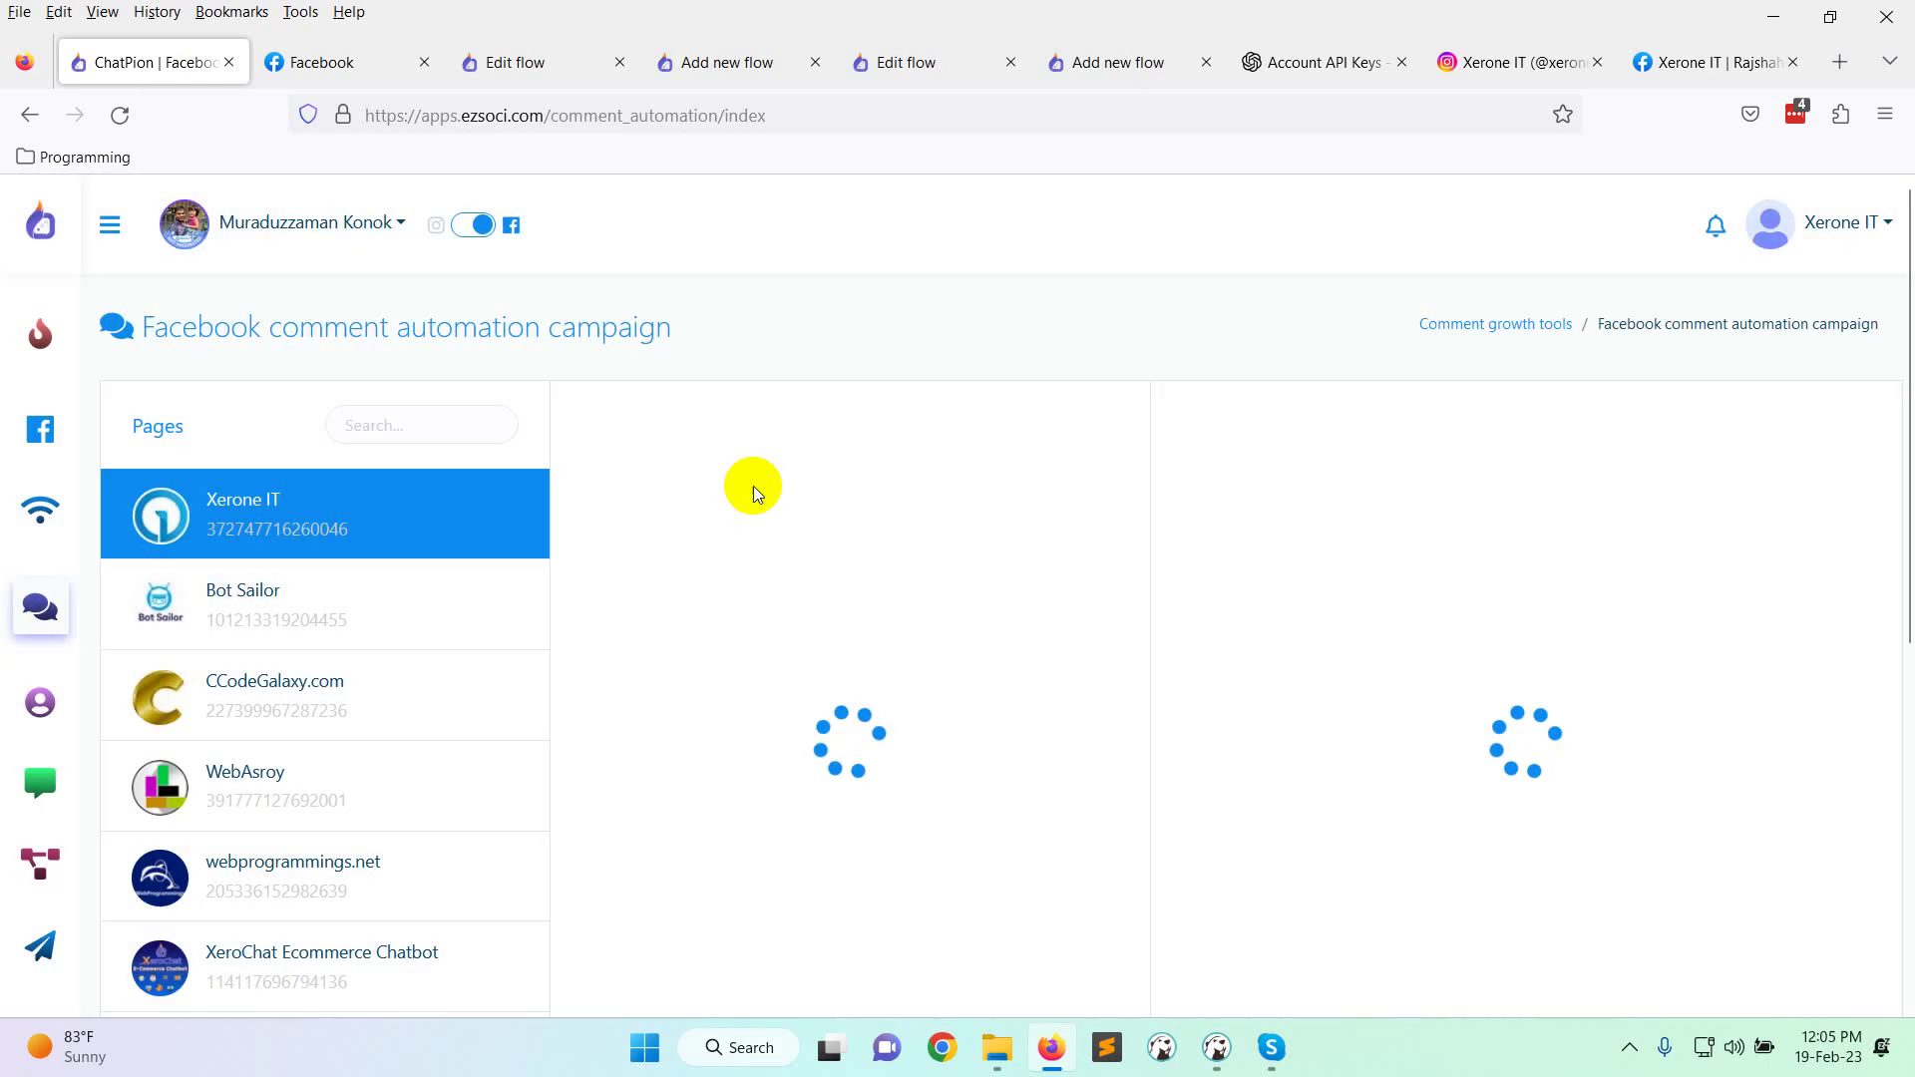
{"action": "left_click", "coordinate": [477, 229]}
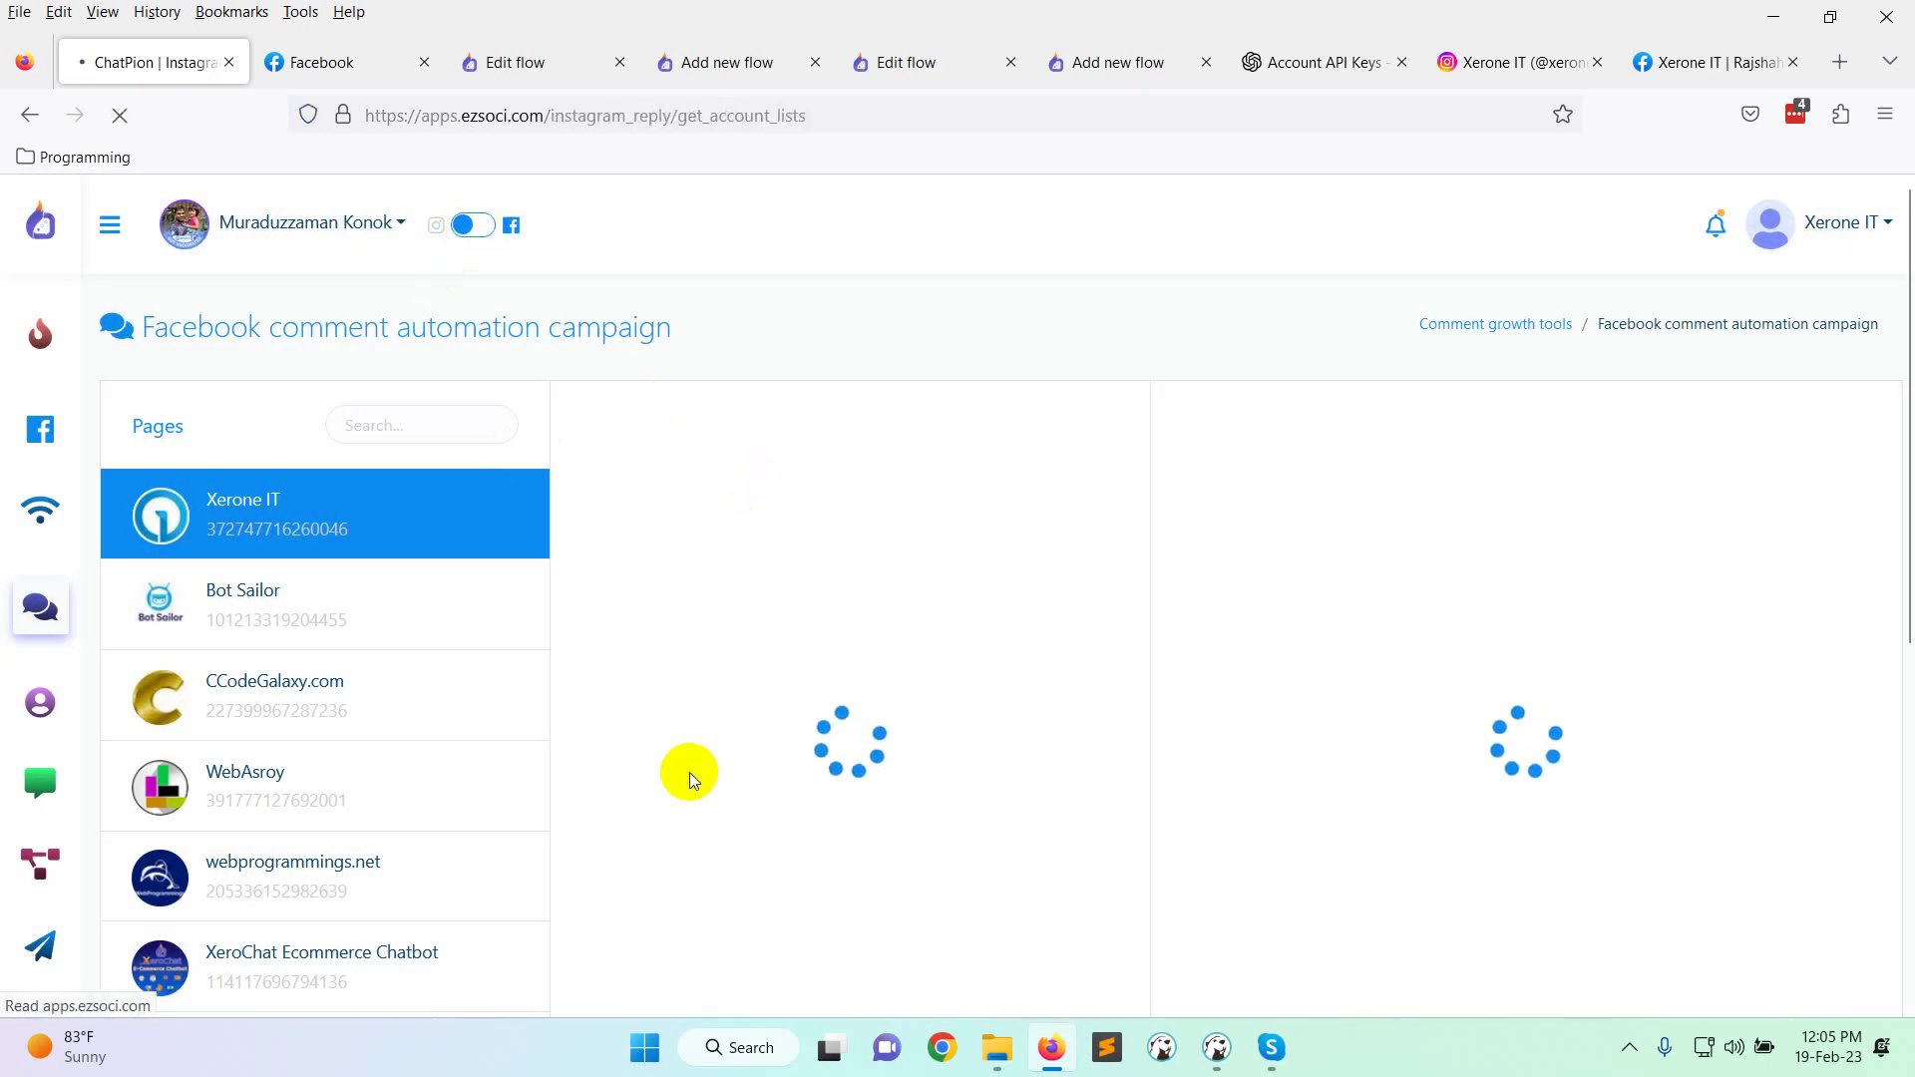
{"action": "left_click", "coordinate": [477, 555]}
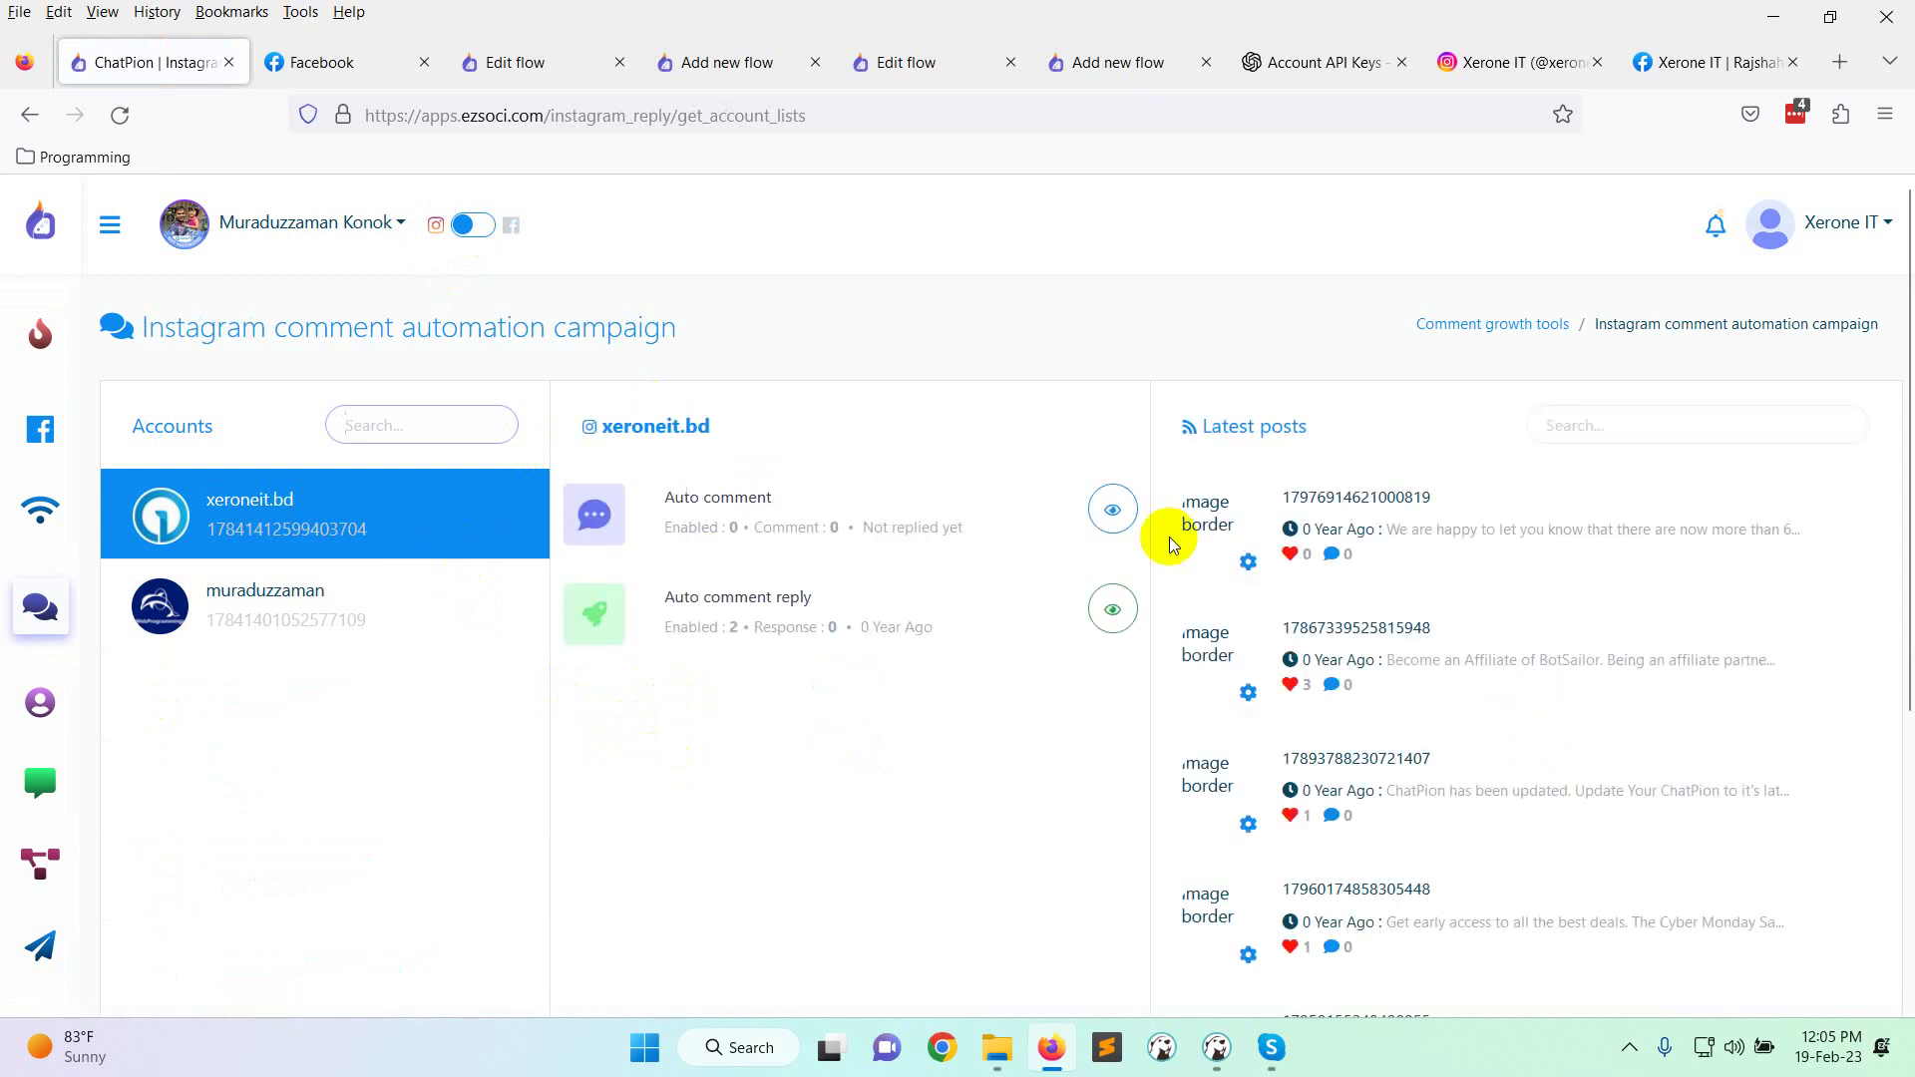
Open the auto comment reply setup for the newest xeroneit.bd post and turn off the use of a saved template.
{"action": "left_click", "coordinate": [1248, 563]}
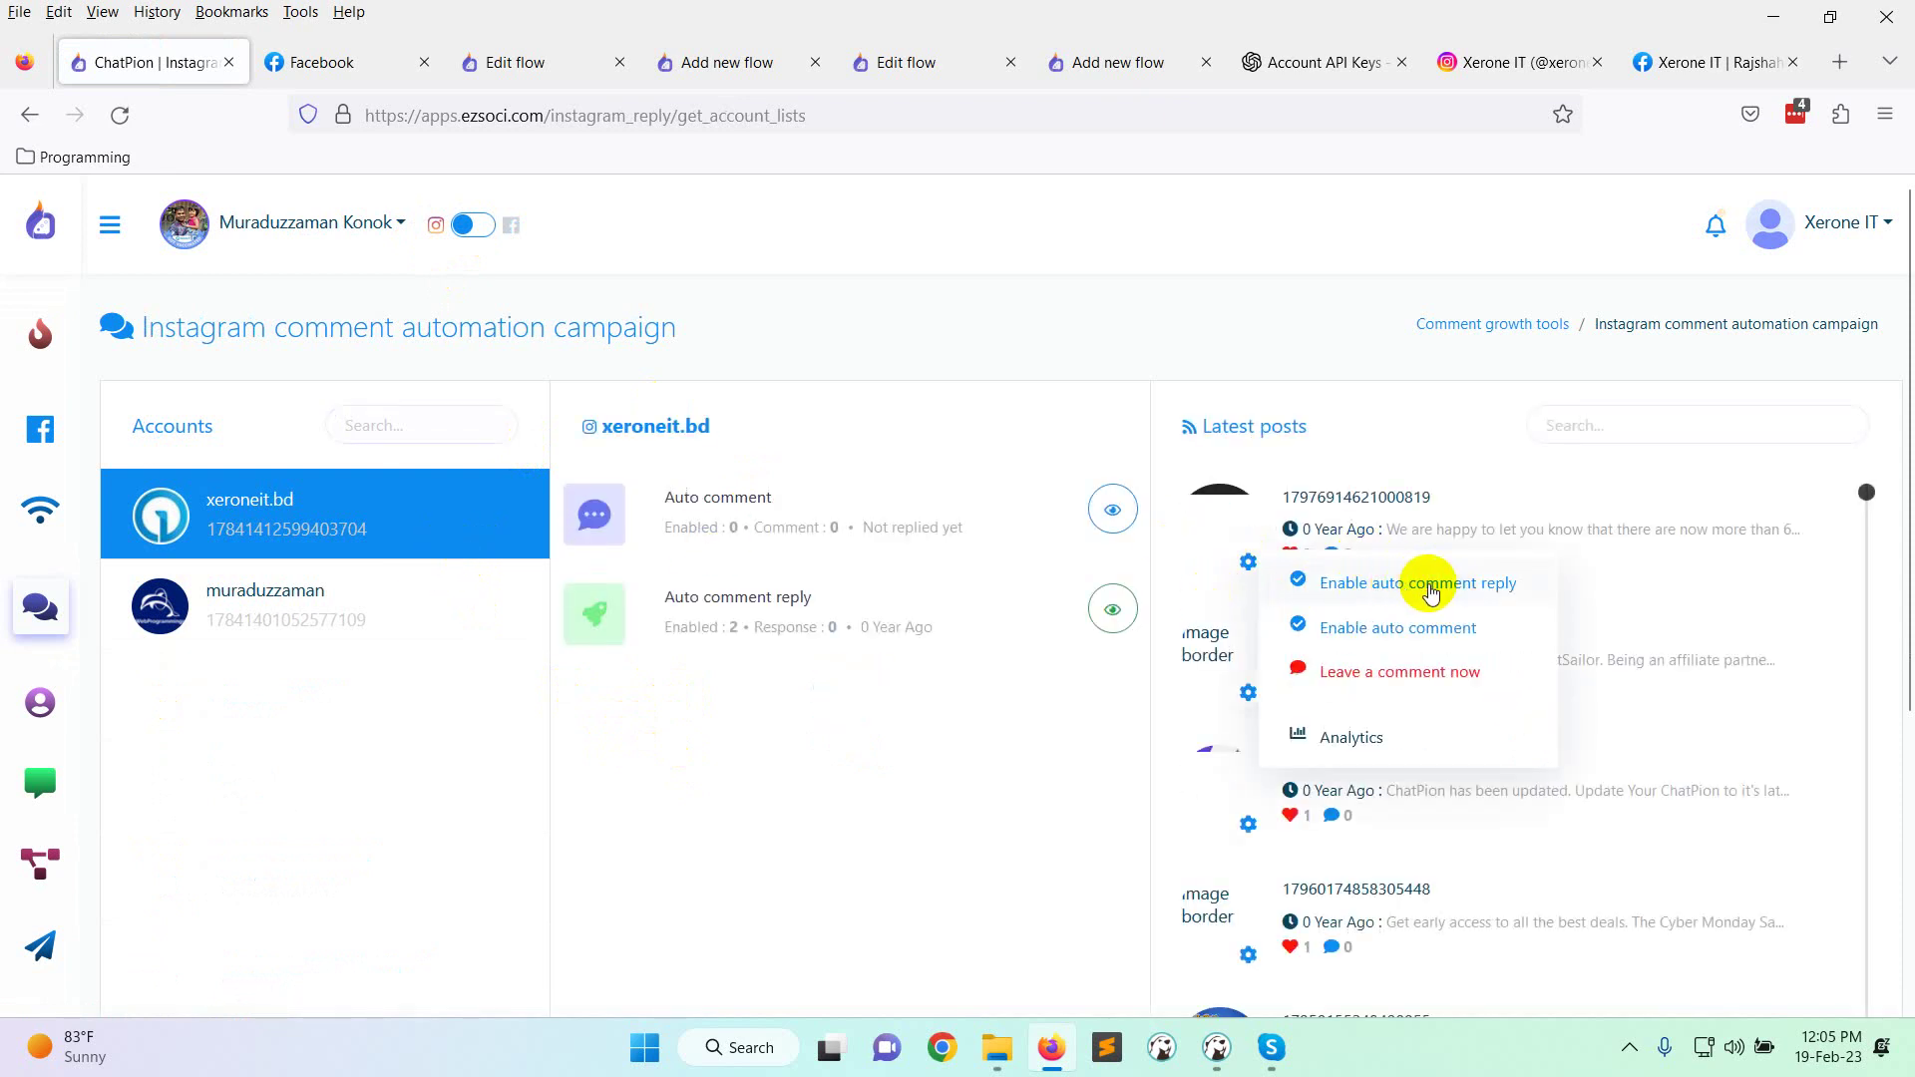
{"action": "left_click", "coordinate": [1436, 591]}
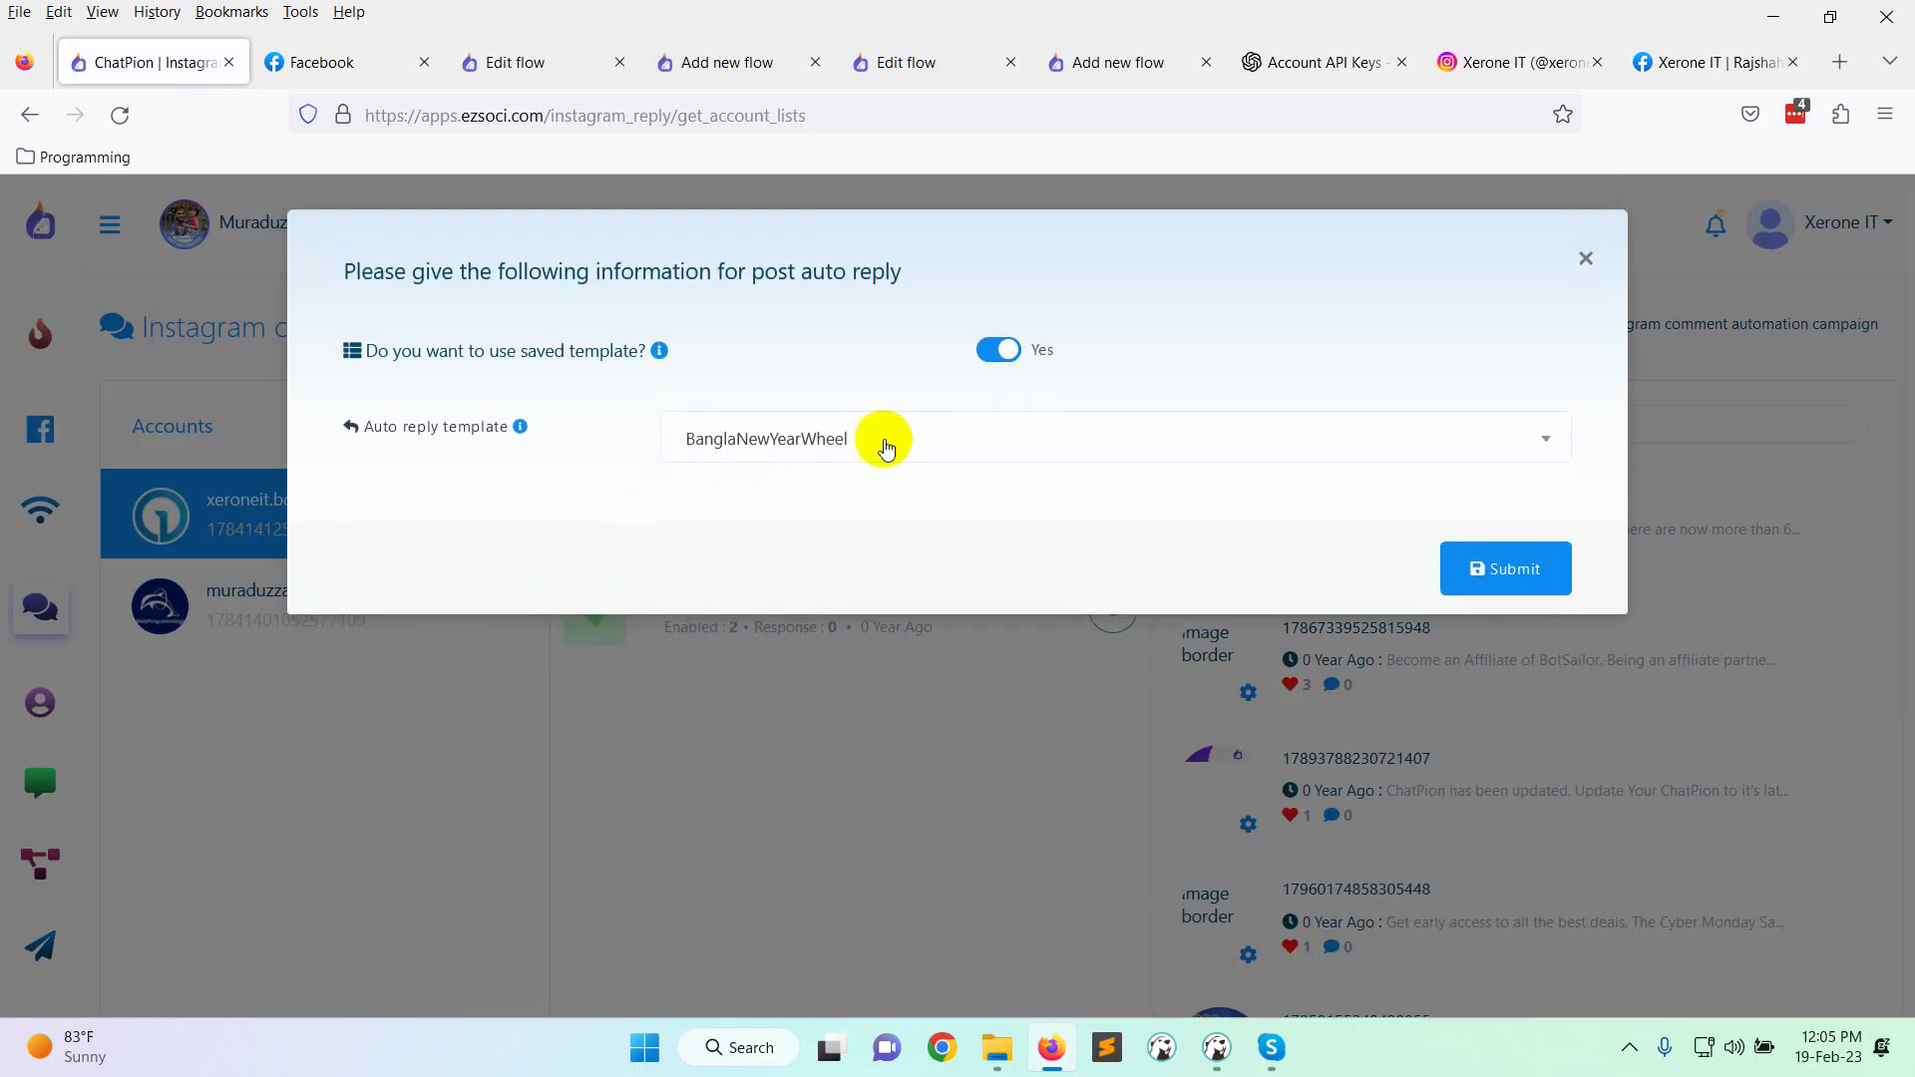
{"action": "left_click", "coordinate": [983, 353]}
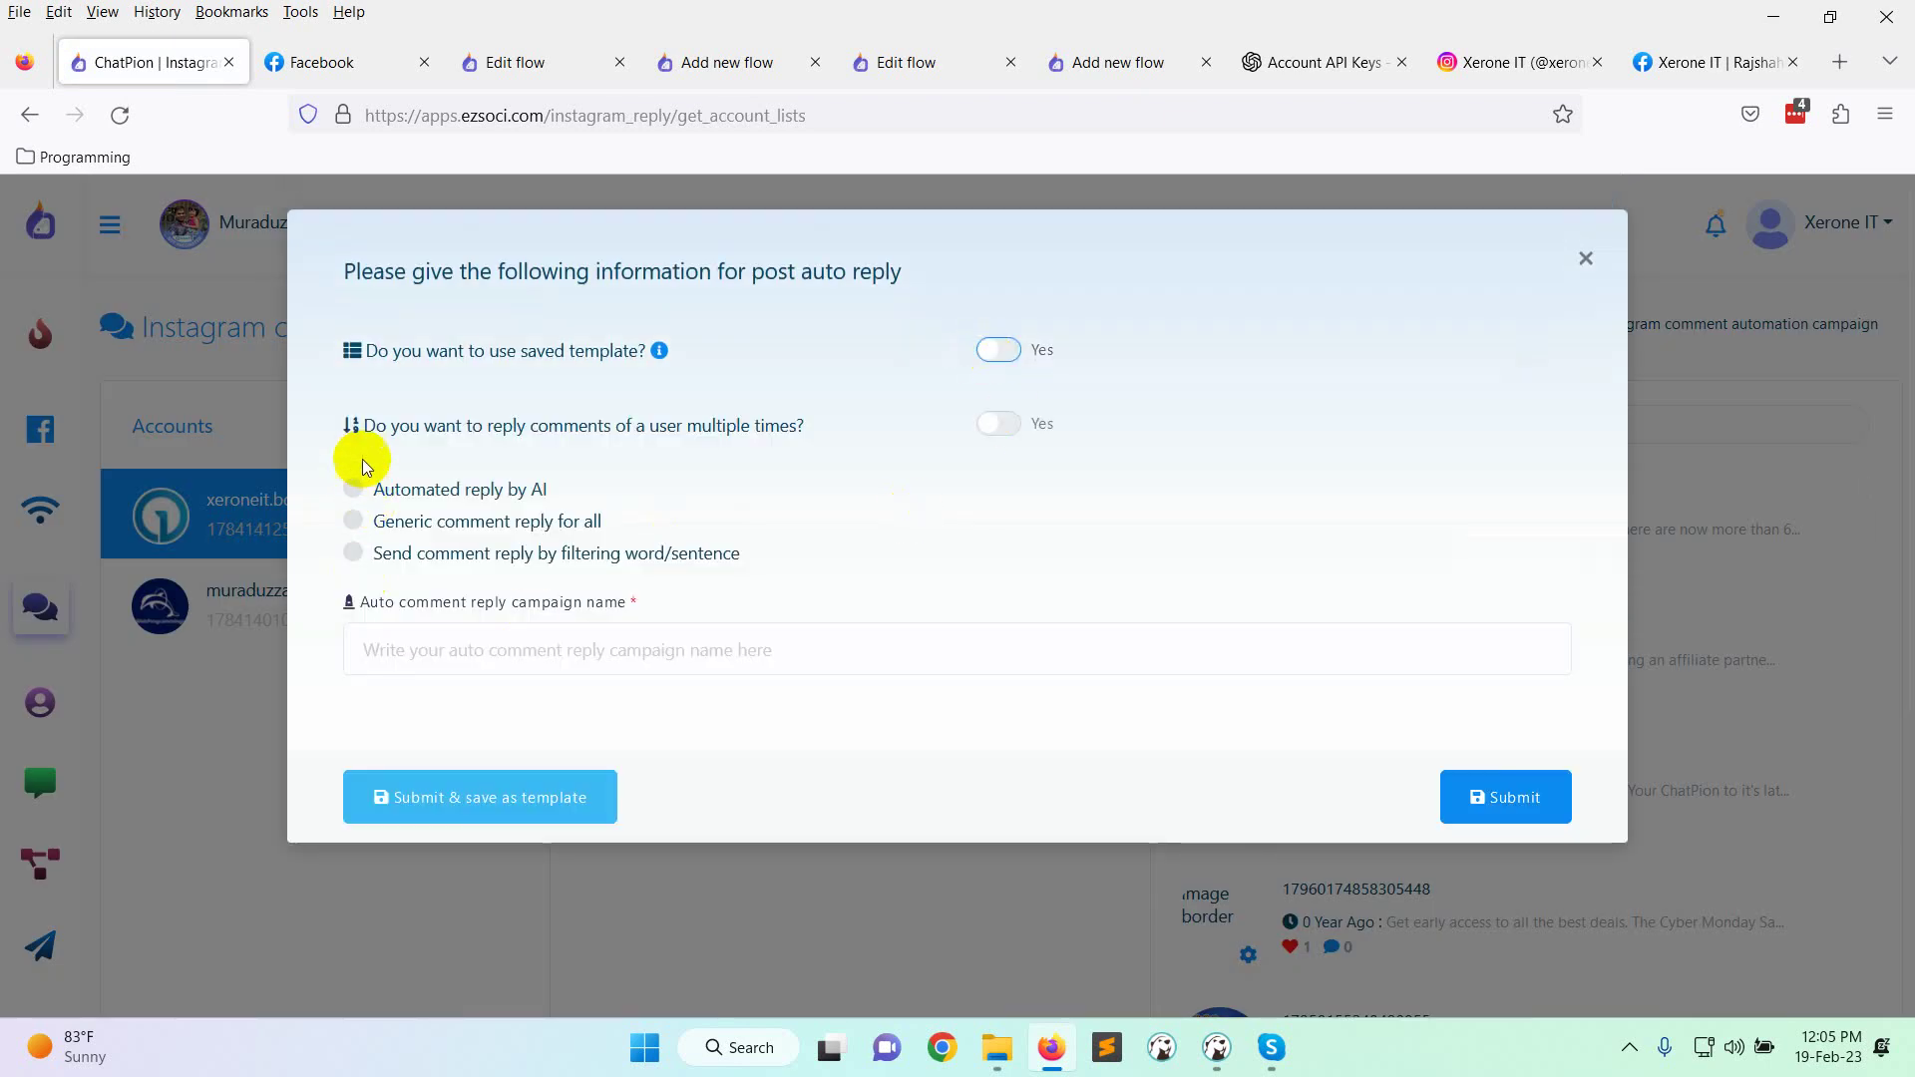
Choose Automated reply by AI for the Instagram post, look over the campaign name, AI training data and private reply fields, and close without submitting.
{"action": "left_click", "coordinate": [416, 488]}
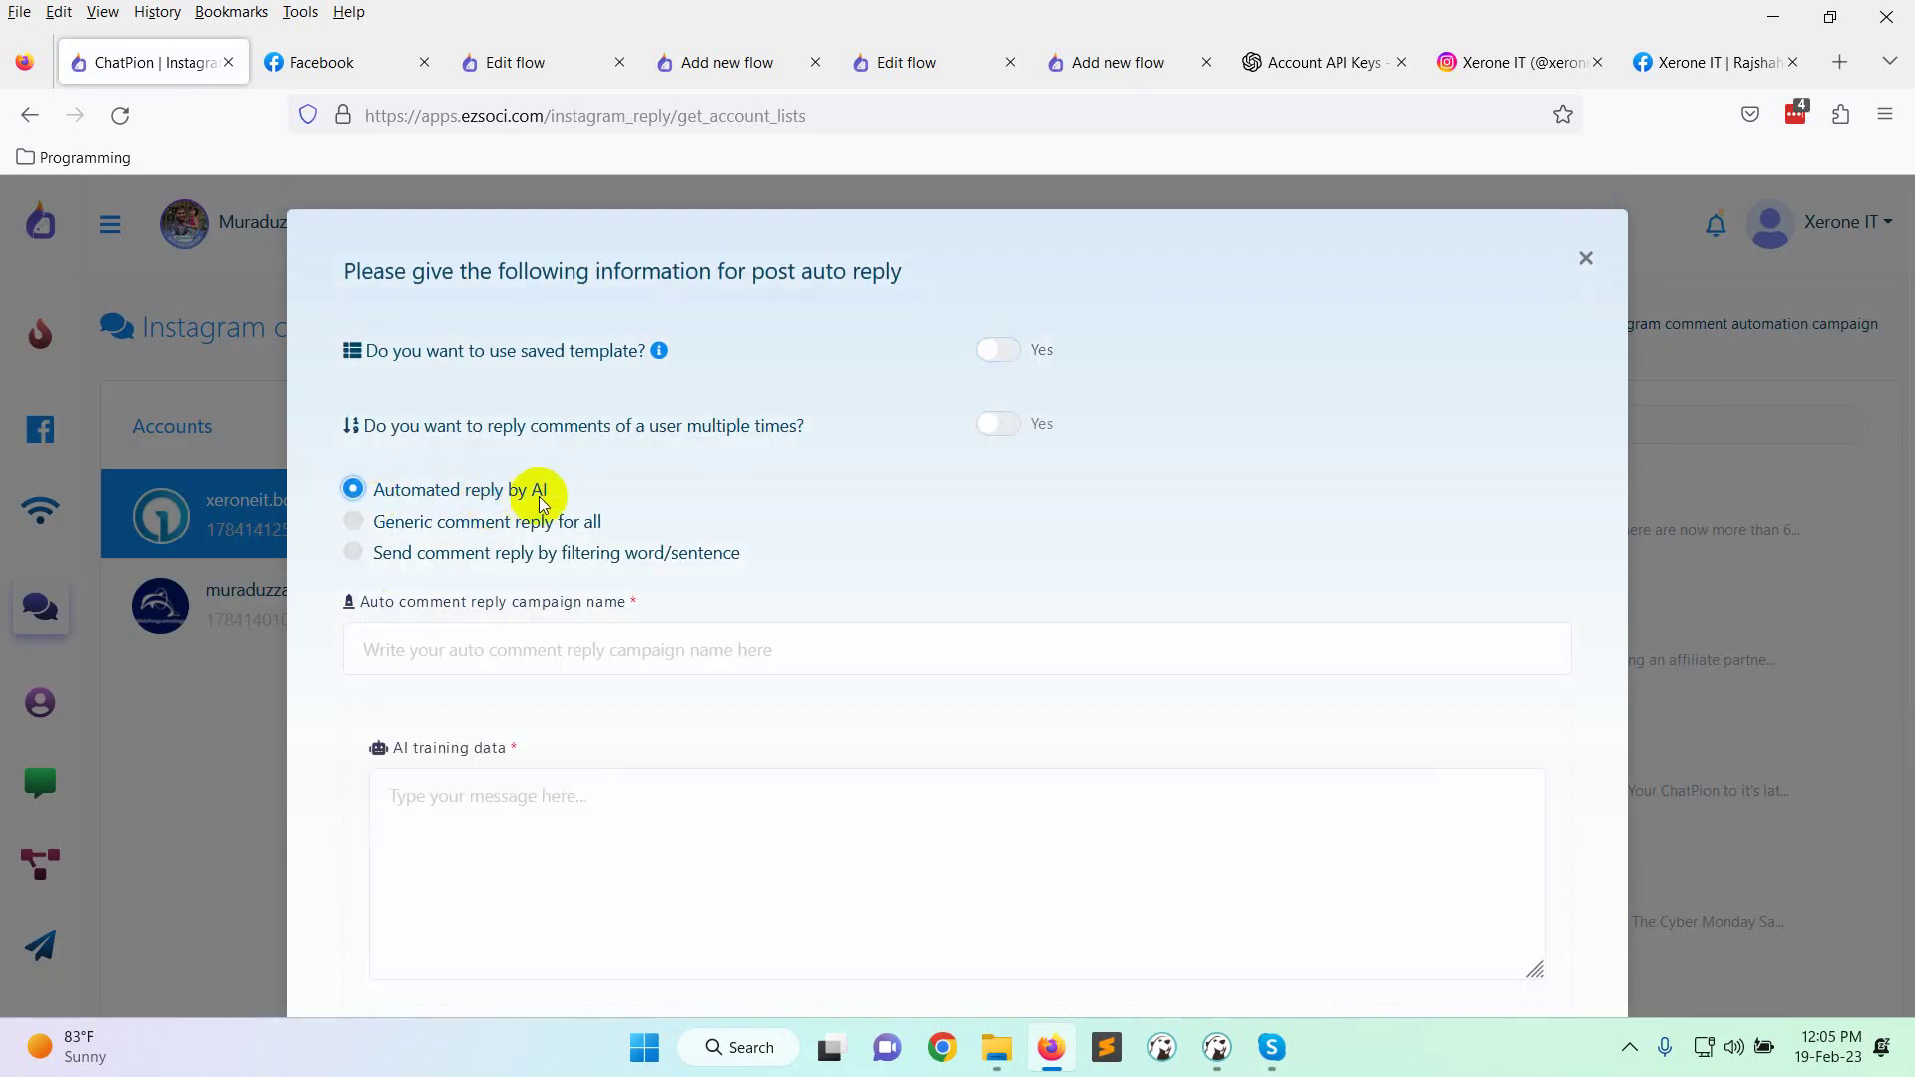
{"action": "scroll", "coordinate": [587, 703], "scroll_direction": "down", "scroll_amount": 3}
{"action": "left_click", "coordinate": [534, 590]}
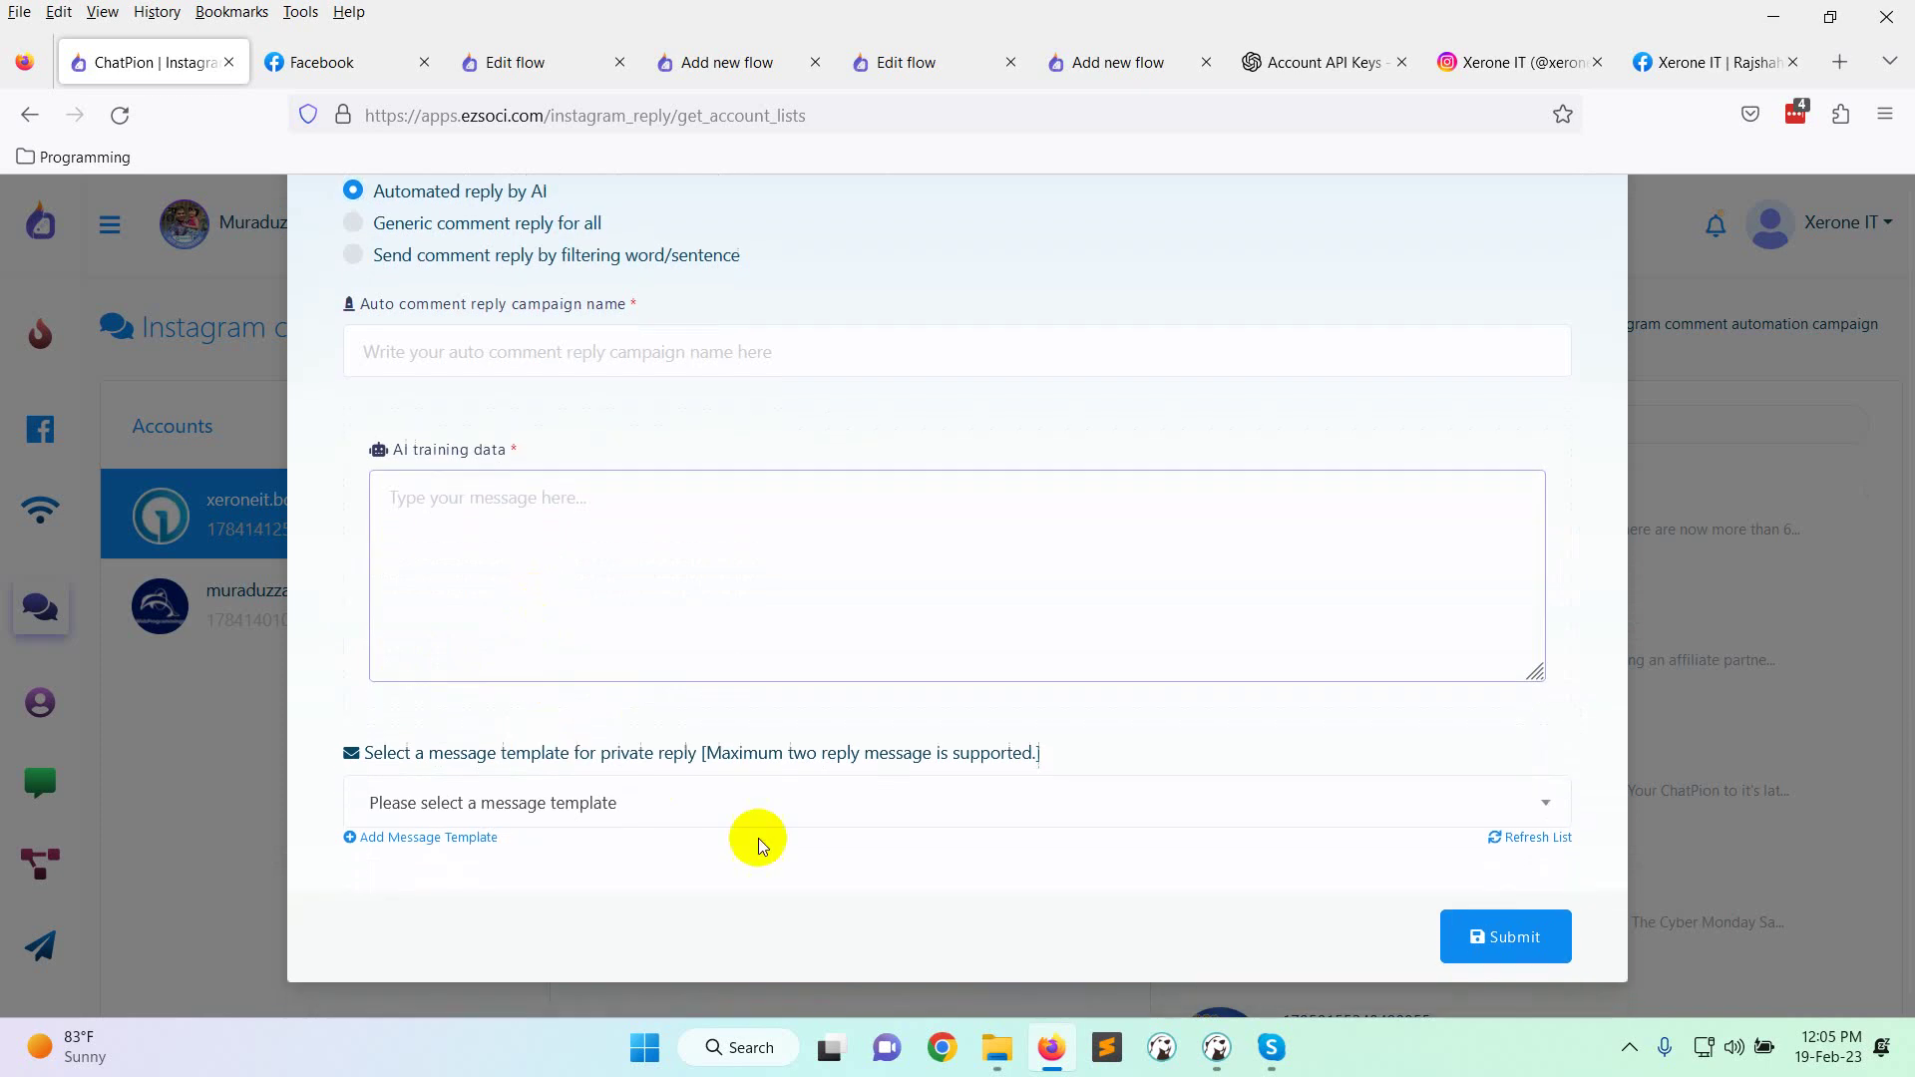
{"action": "scroll", "coordinate": [825, 744], "scroll_direction": "up", "scroll_amount": 5}
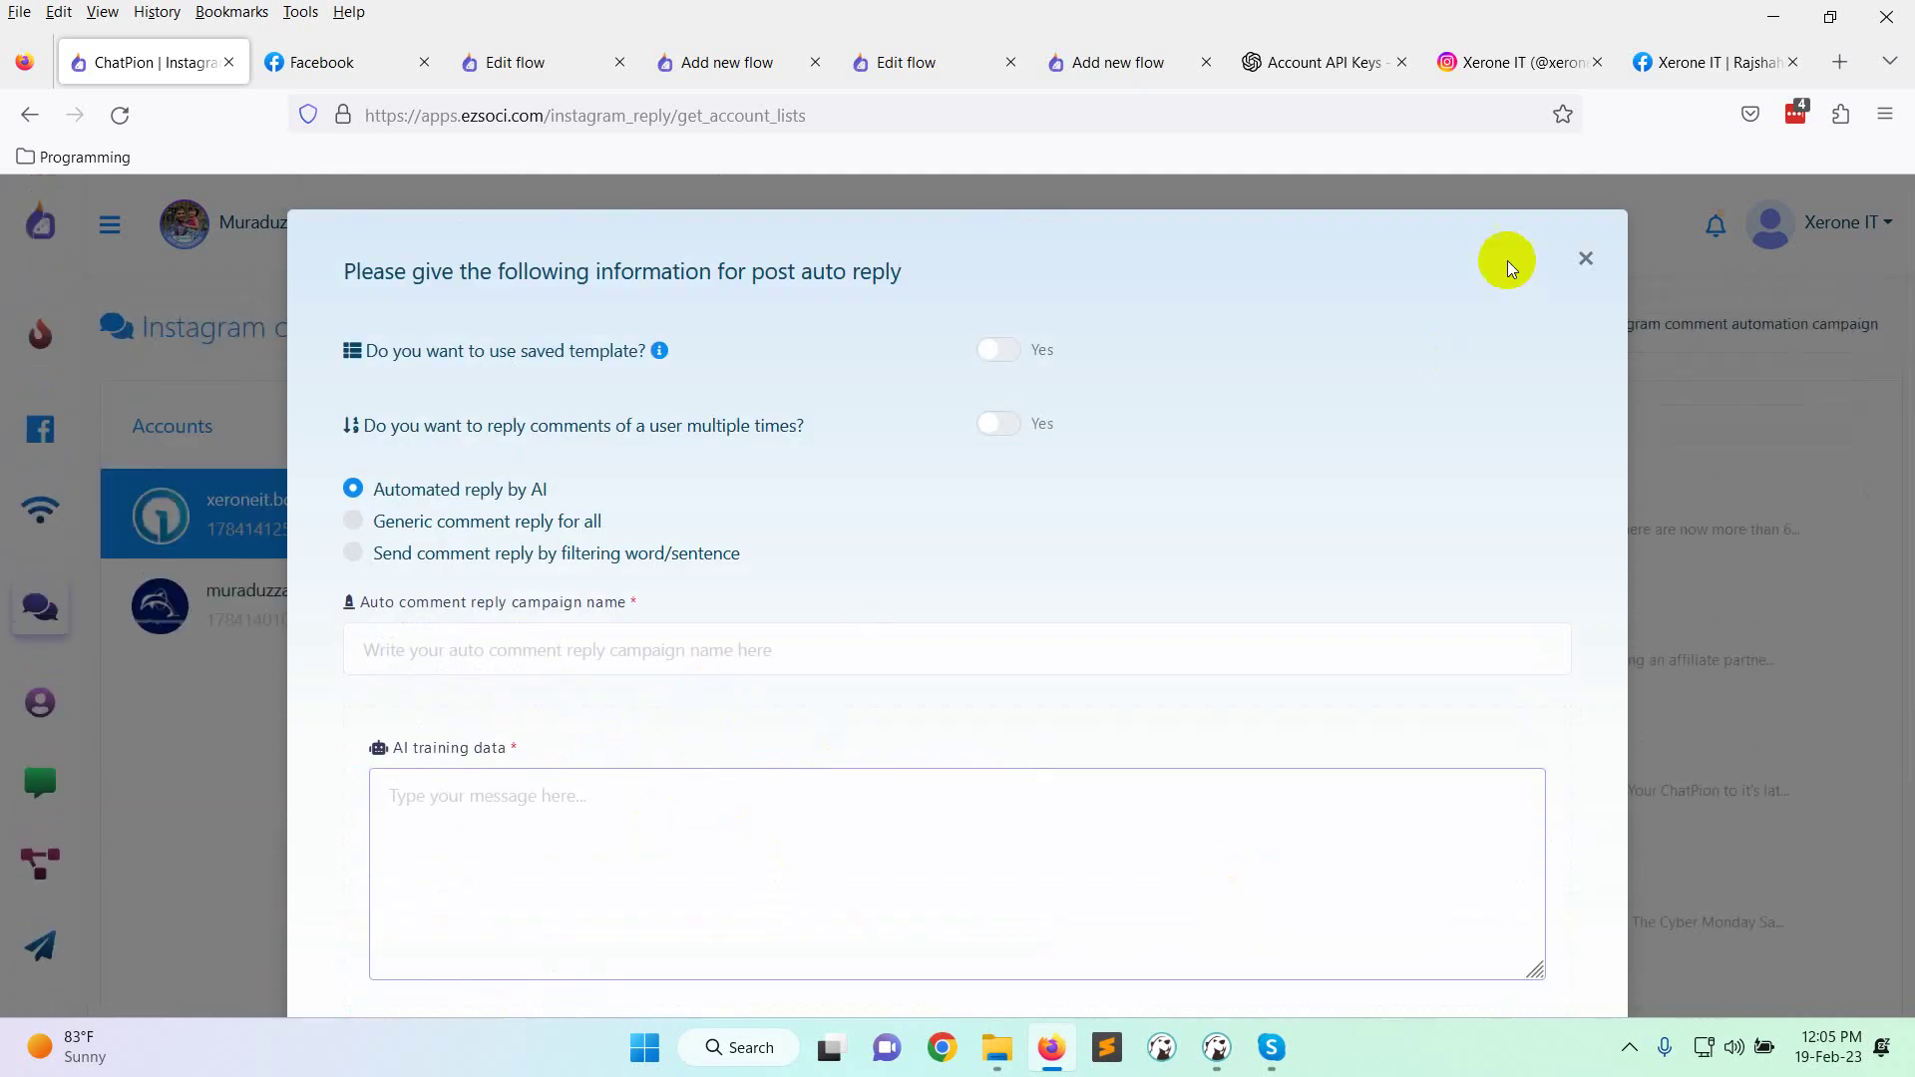
{"action": "scroll", "coordinate": [746, 768], "scroll_direction": "down", "scroll_amount": 3}
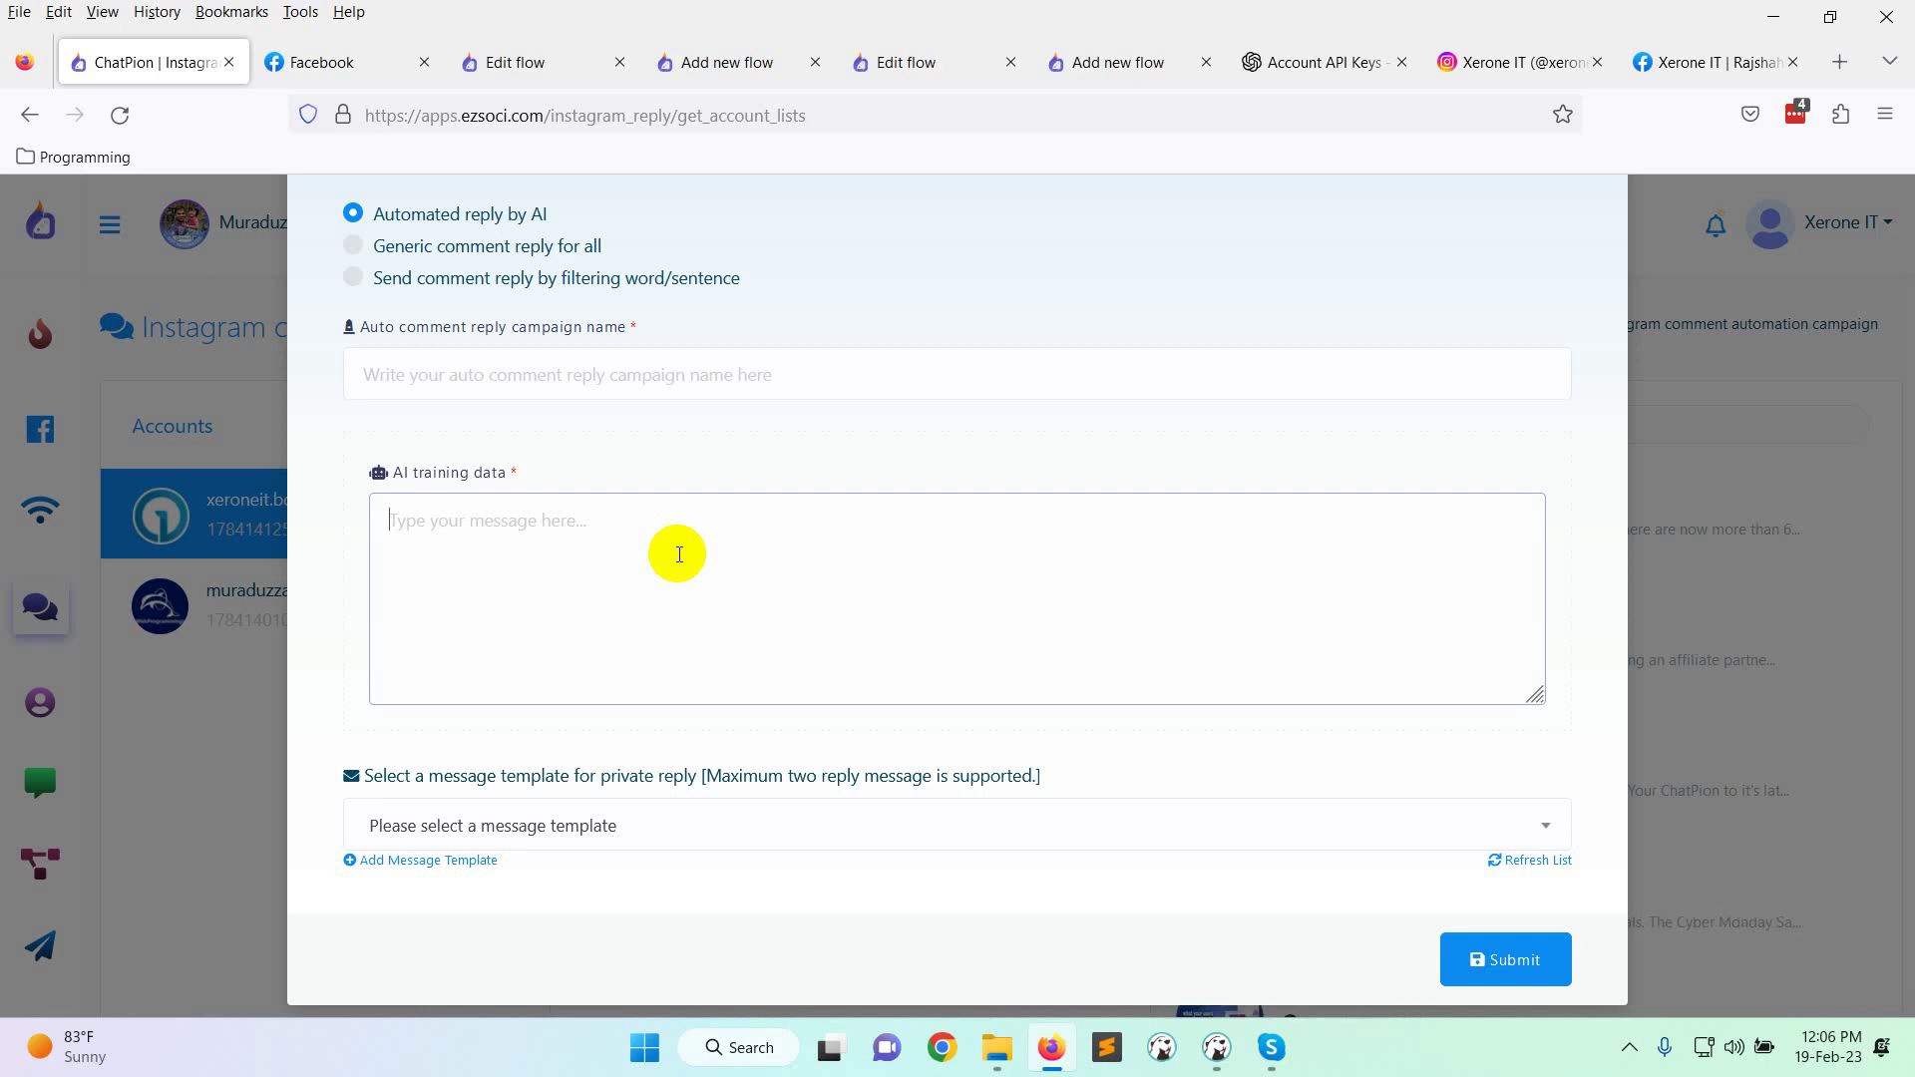
{"action": "scroll", "coordinate": [1240, 427], "scroll_direction": "up", "scroll_amount": 3}
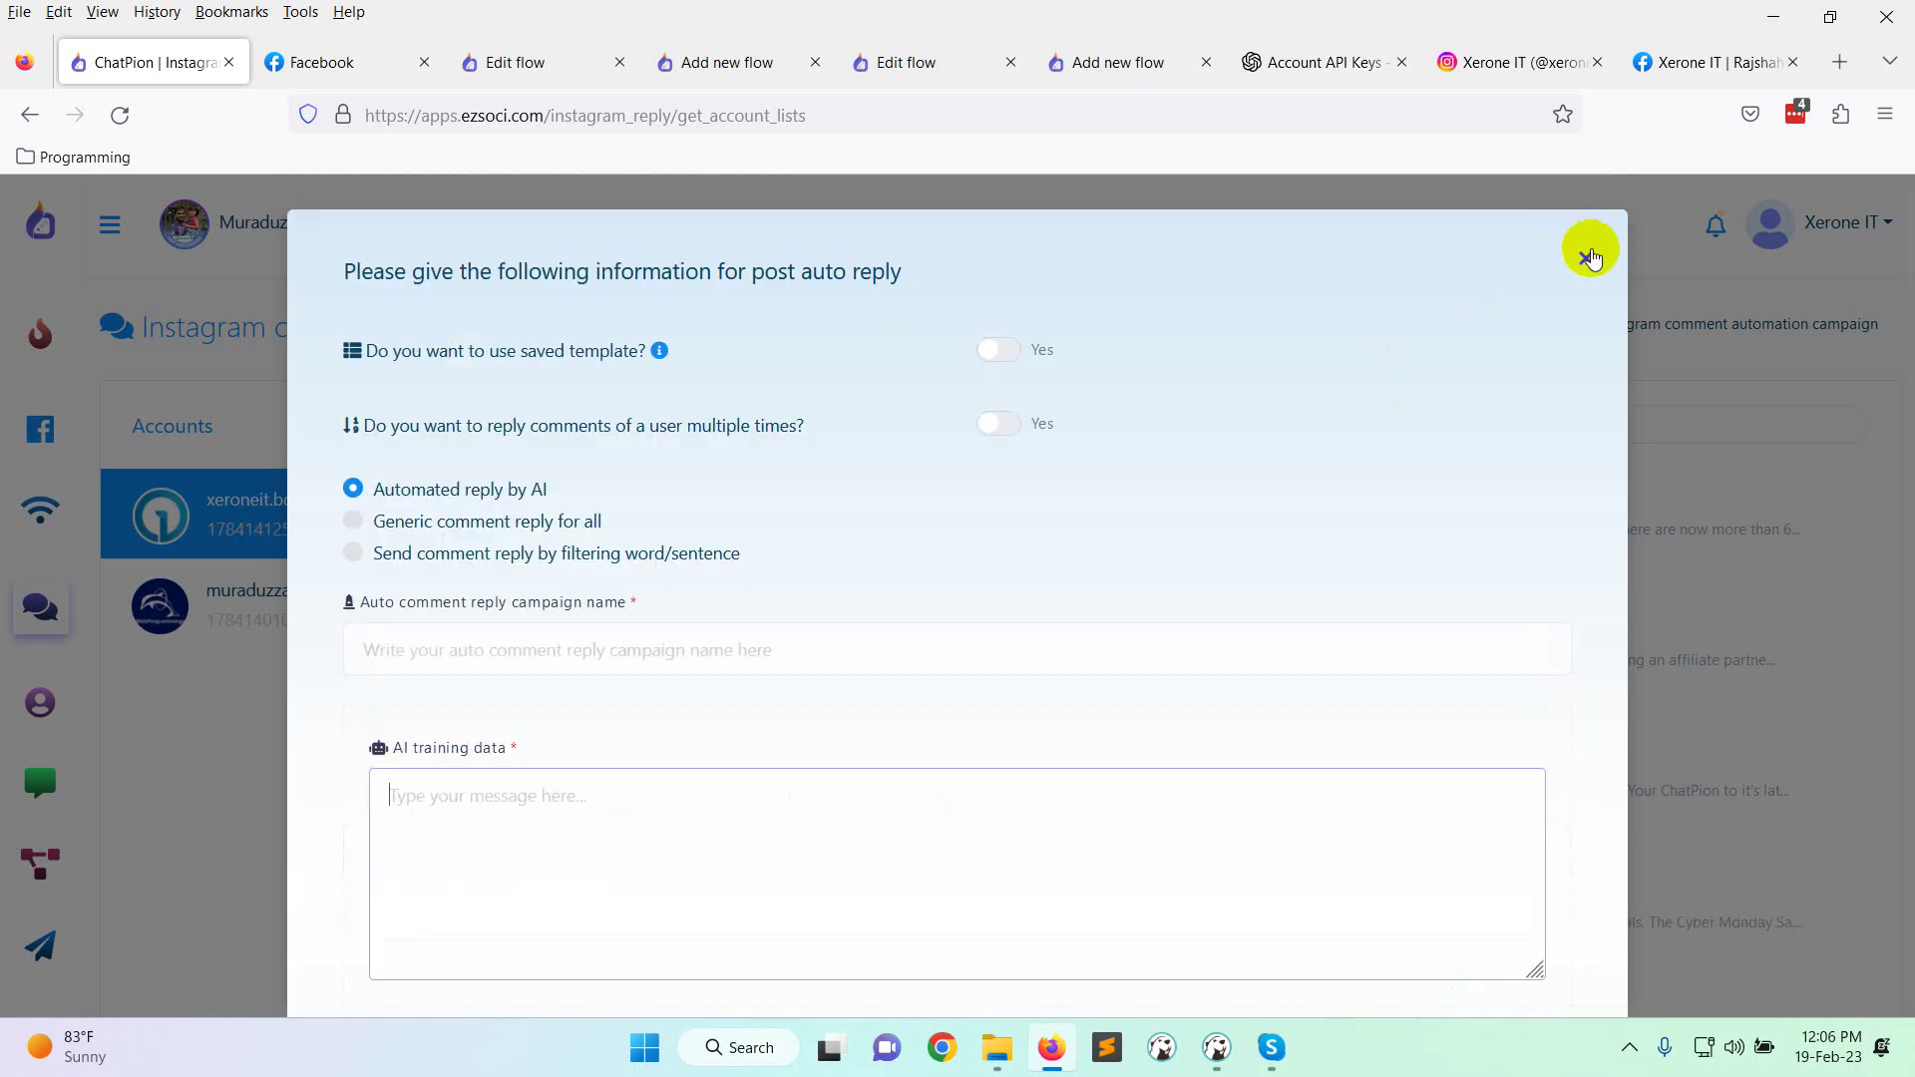
{"action": "left_click", "coordinate": [1587, 256]}
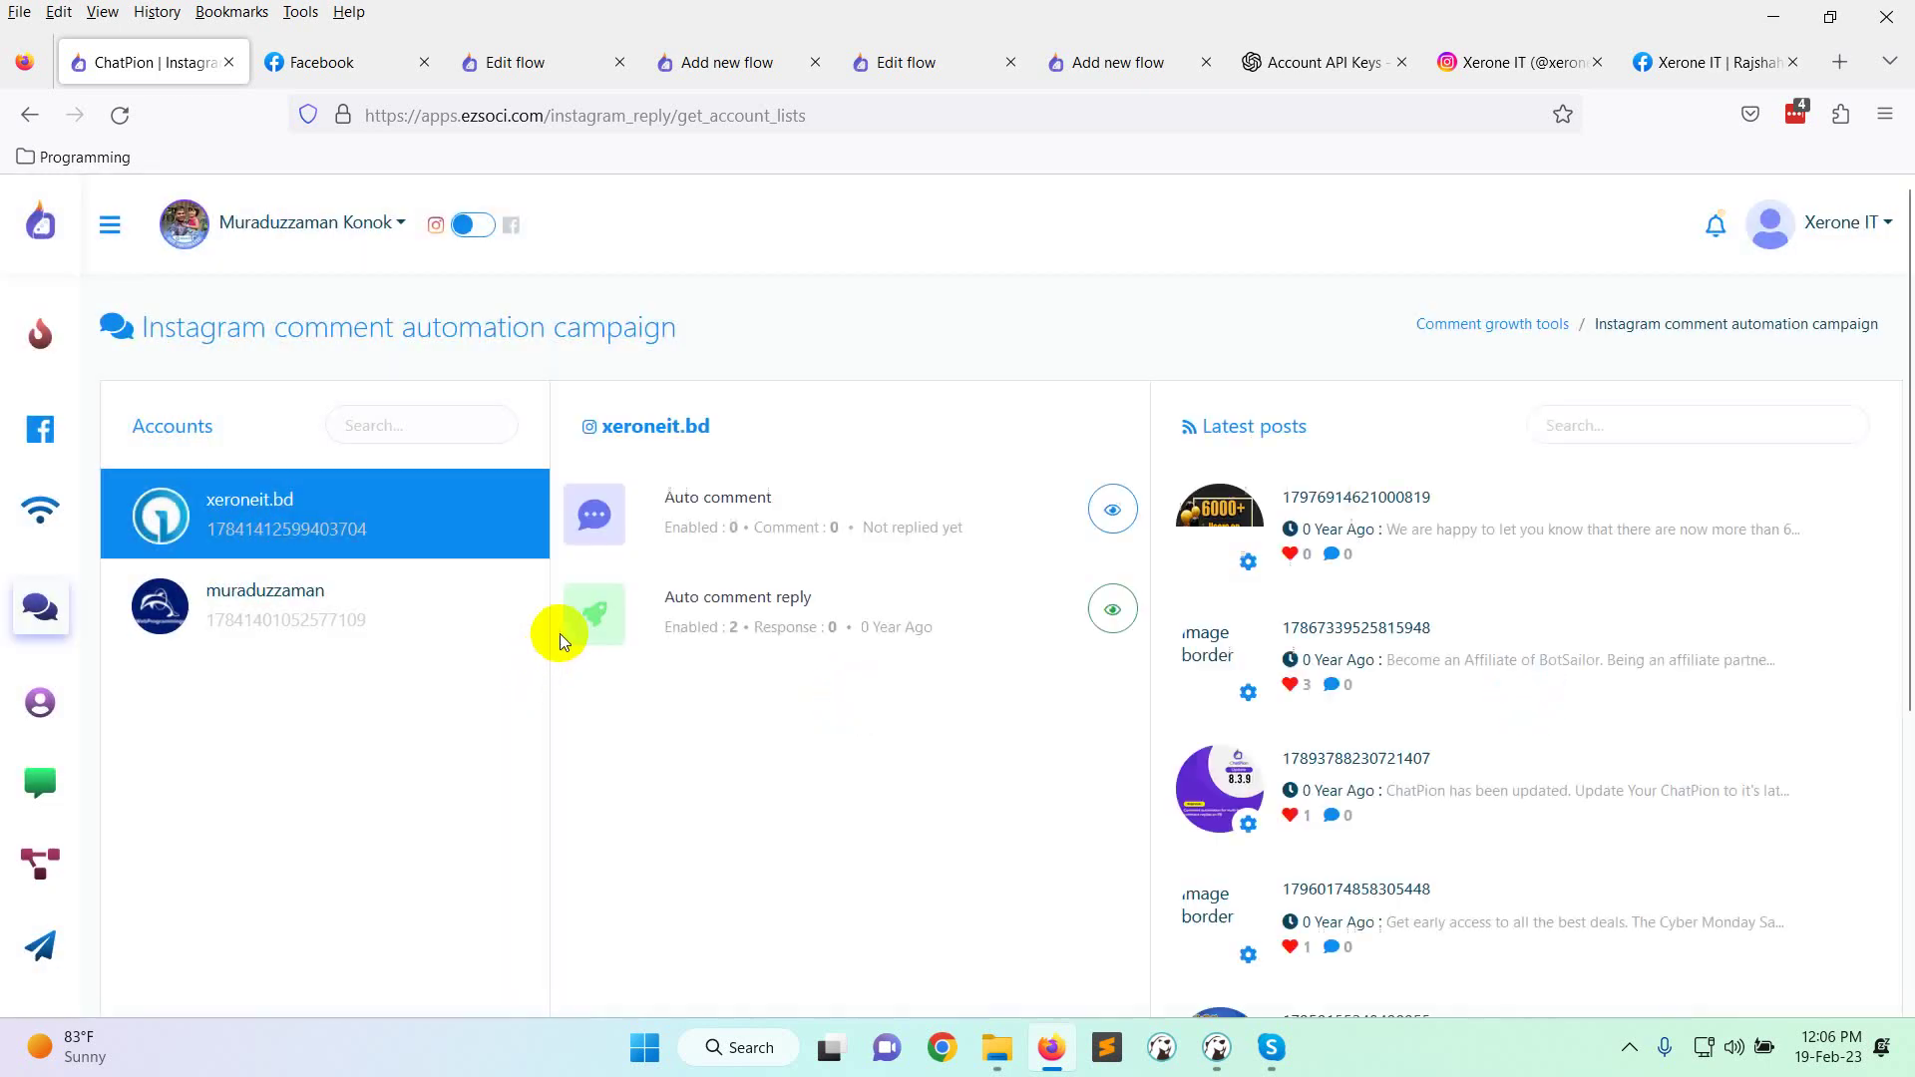
Switch comment automation from Instagram to Facebook and find the full page campaigns of the Xerone IT page.
{"action": "left_click", "coordinate": [477, 227]}
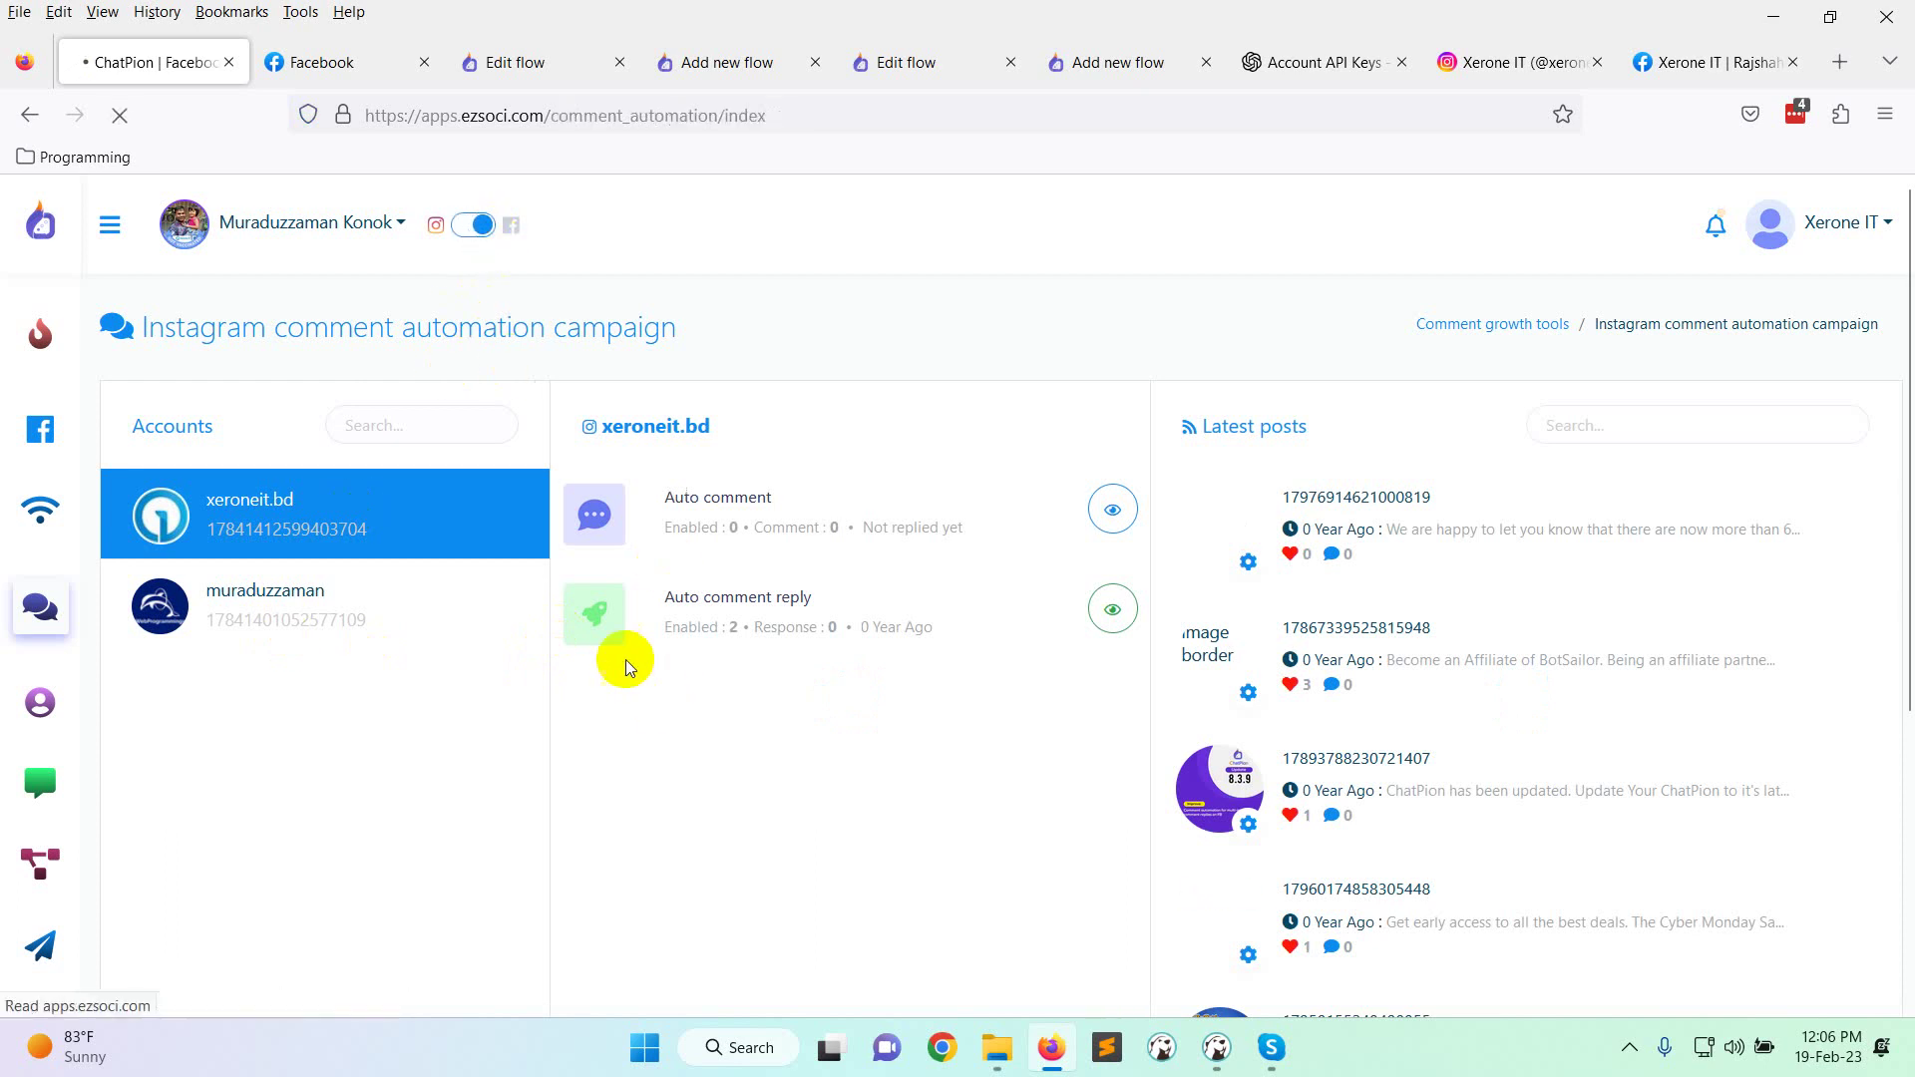
{"action": "scroll", "coordinate": [796, 646], "scroll_direction": "down", "scroll_amount": 5}
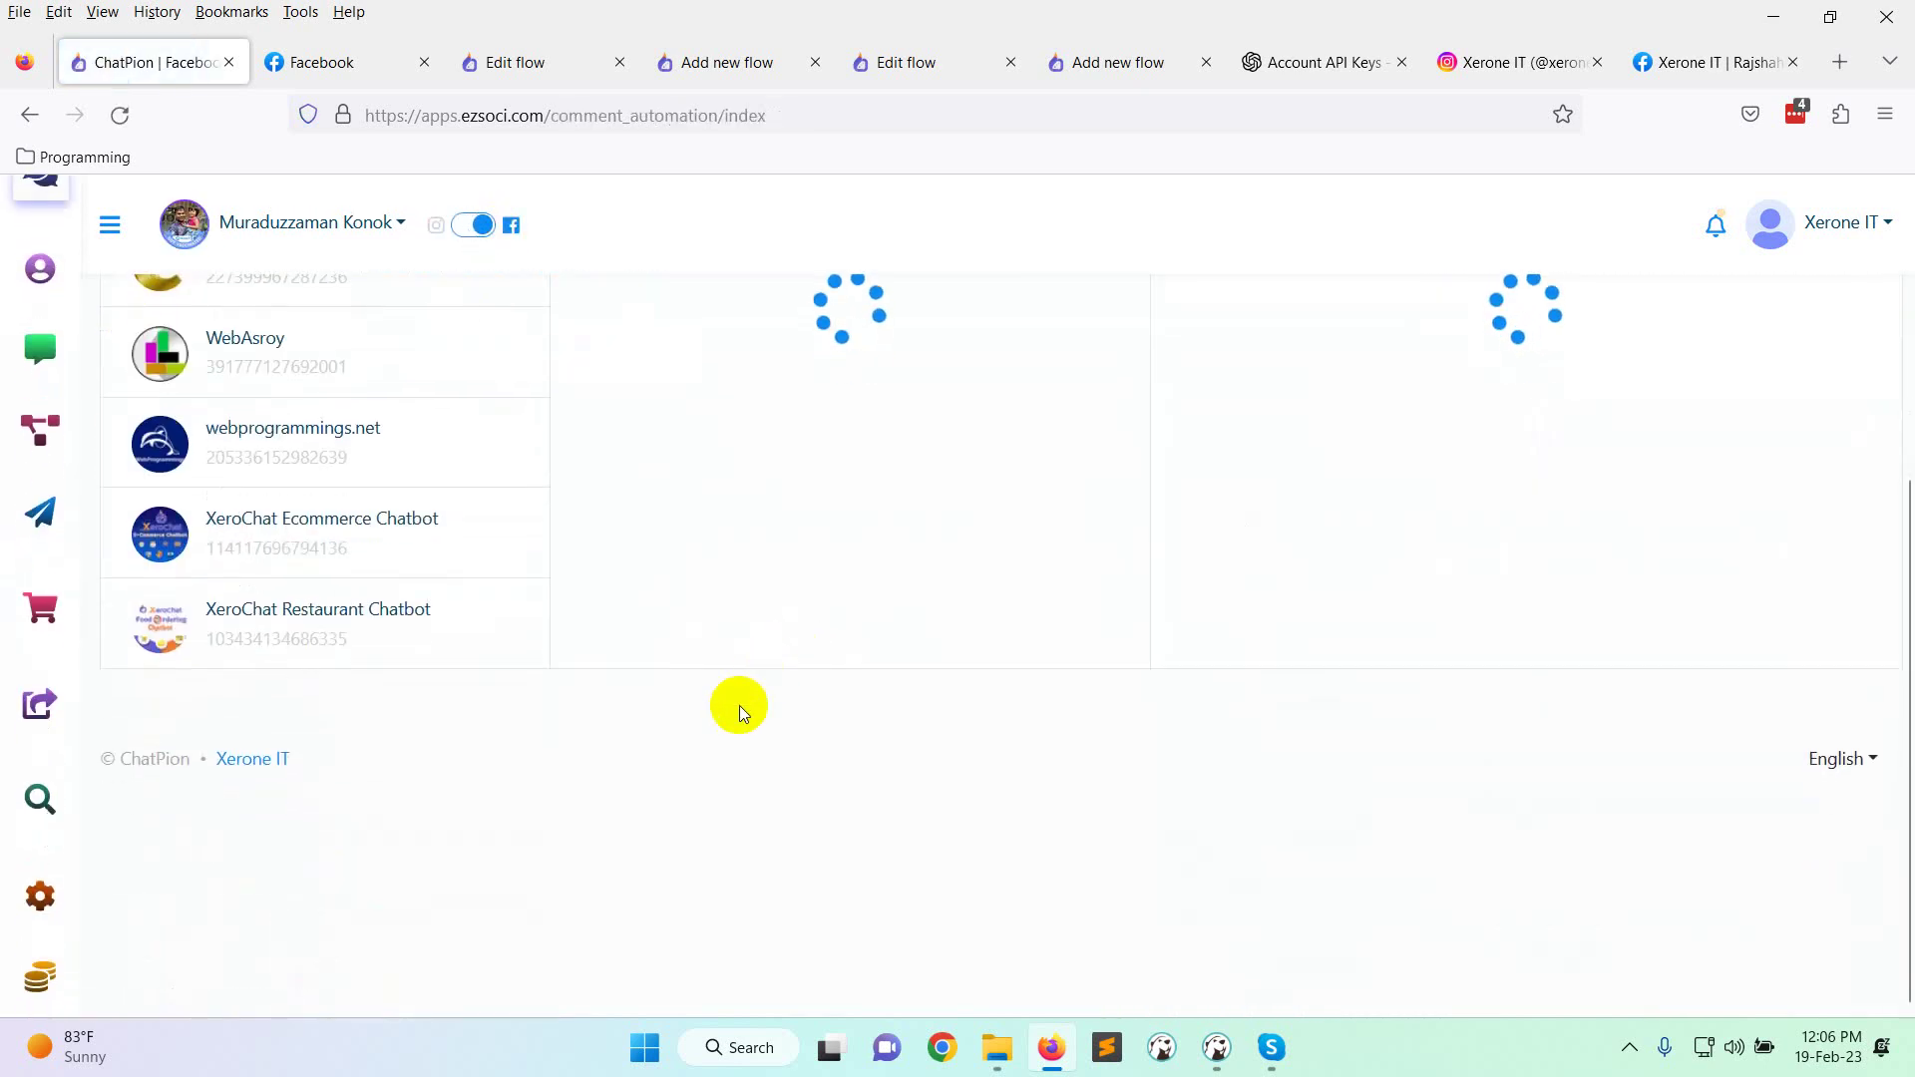
{"action": "scroll", "coordinate": [895, 684], "scroll_direction": "up", "scroll_amount": 3}
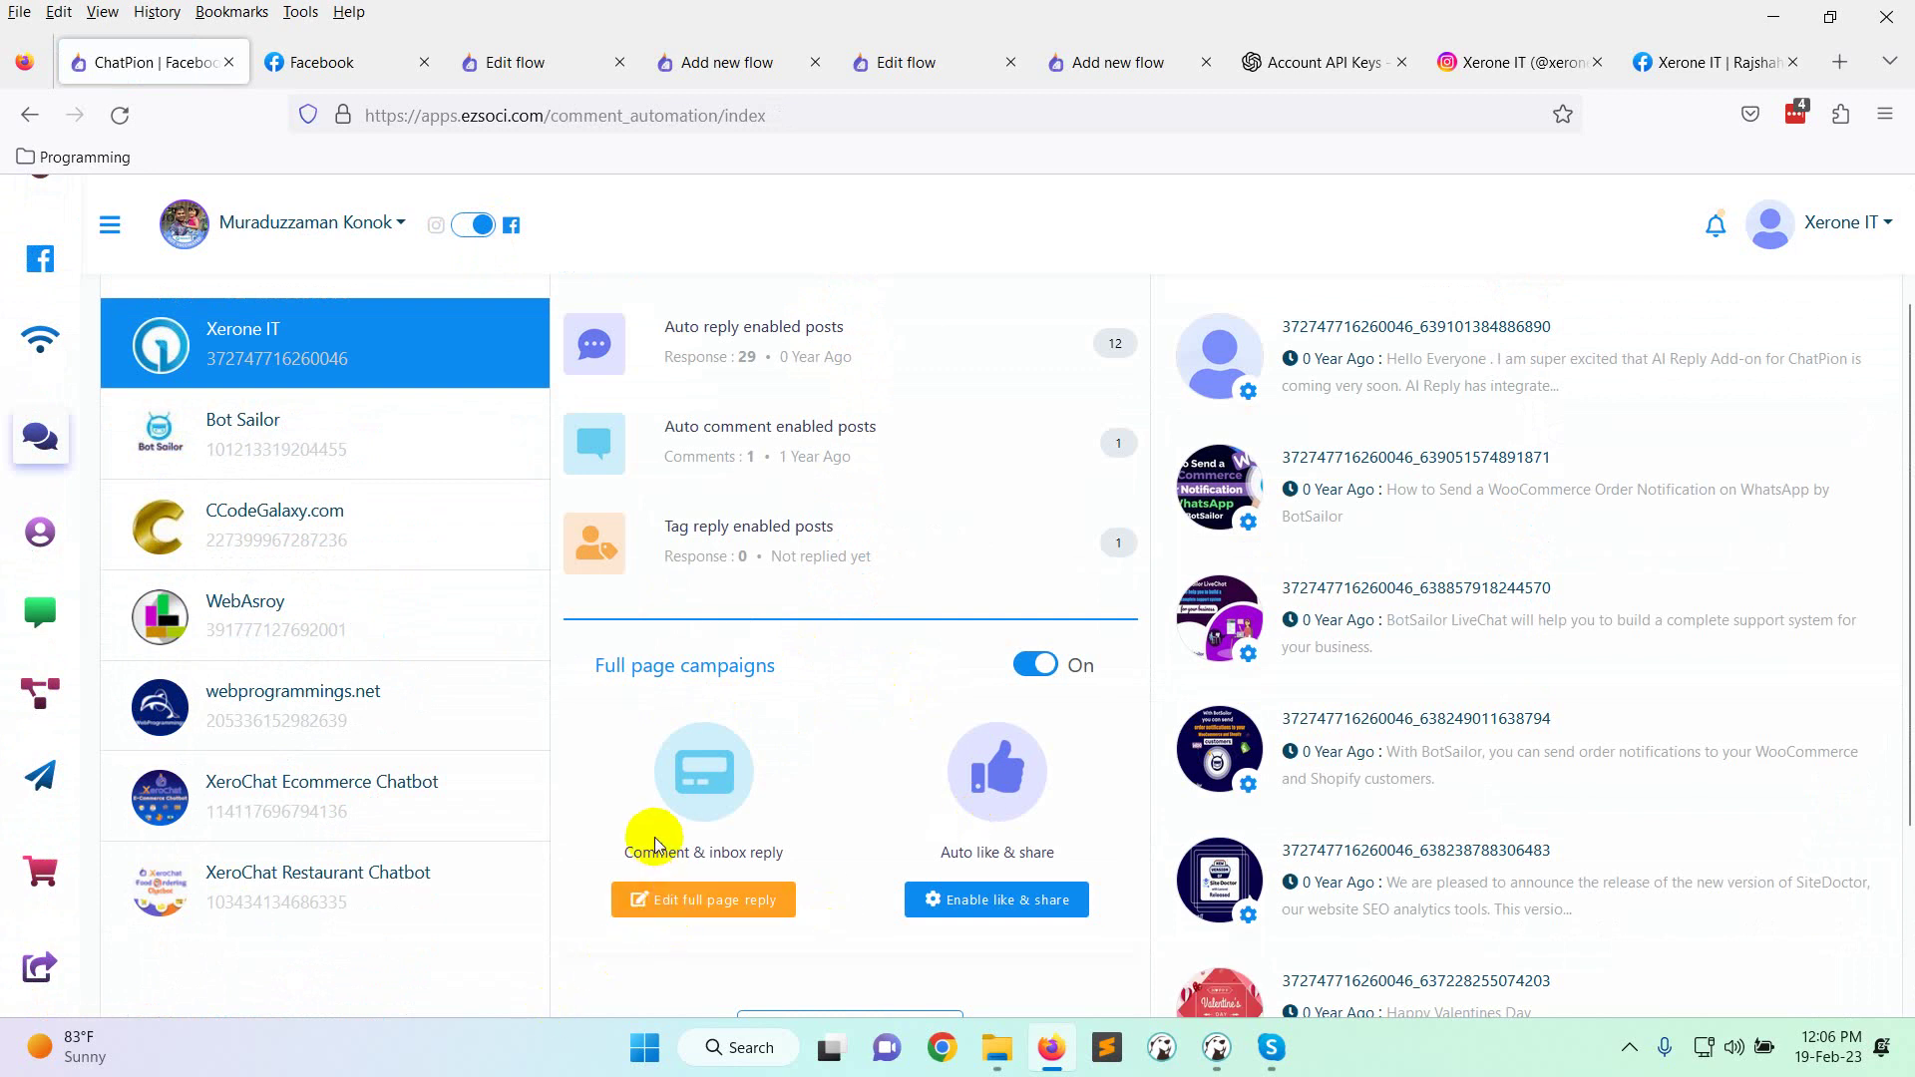
Open the full page reply settings for Xerone IT, examine the reply type options including Automated reply by AI, and close the settings.
{"action": "left_click", "coordinate": [650, 902]}
{"action": "scroll", "coordinate": [649, 756], "scroll_direction": "down", "scroll_amount": 3}
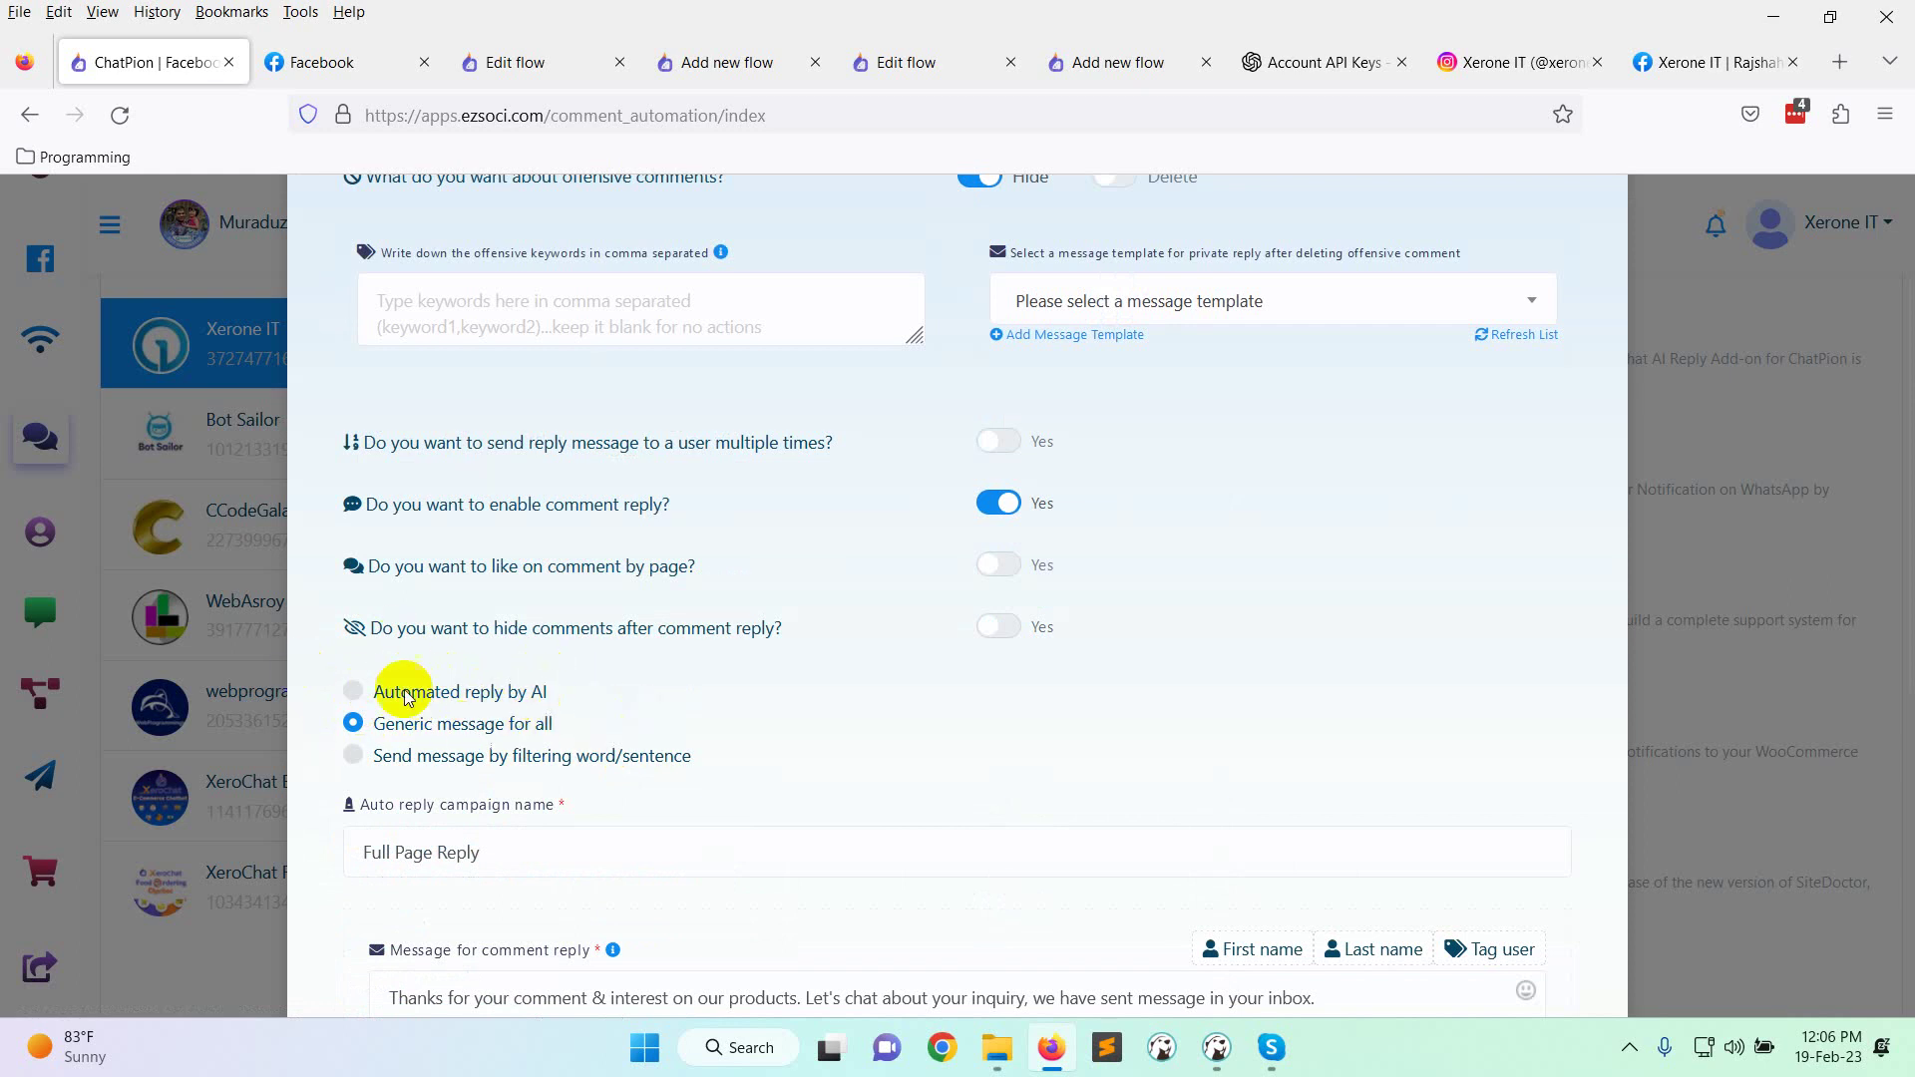
{"action": "scroll", "coordinate": [906, 718], "scroll_direction": "up", "scroll_amount": 3}
{"action": "scroll", "coordinate": [1431, 651], "scroll_direction": "up", "scroll_amount": 2}
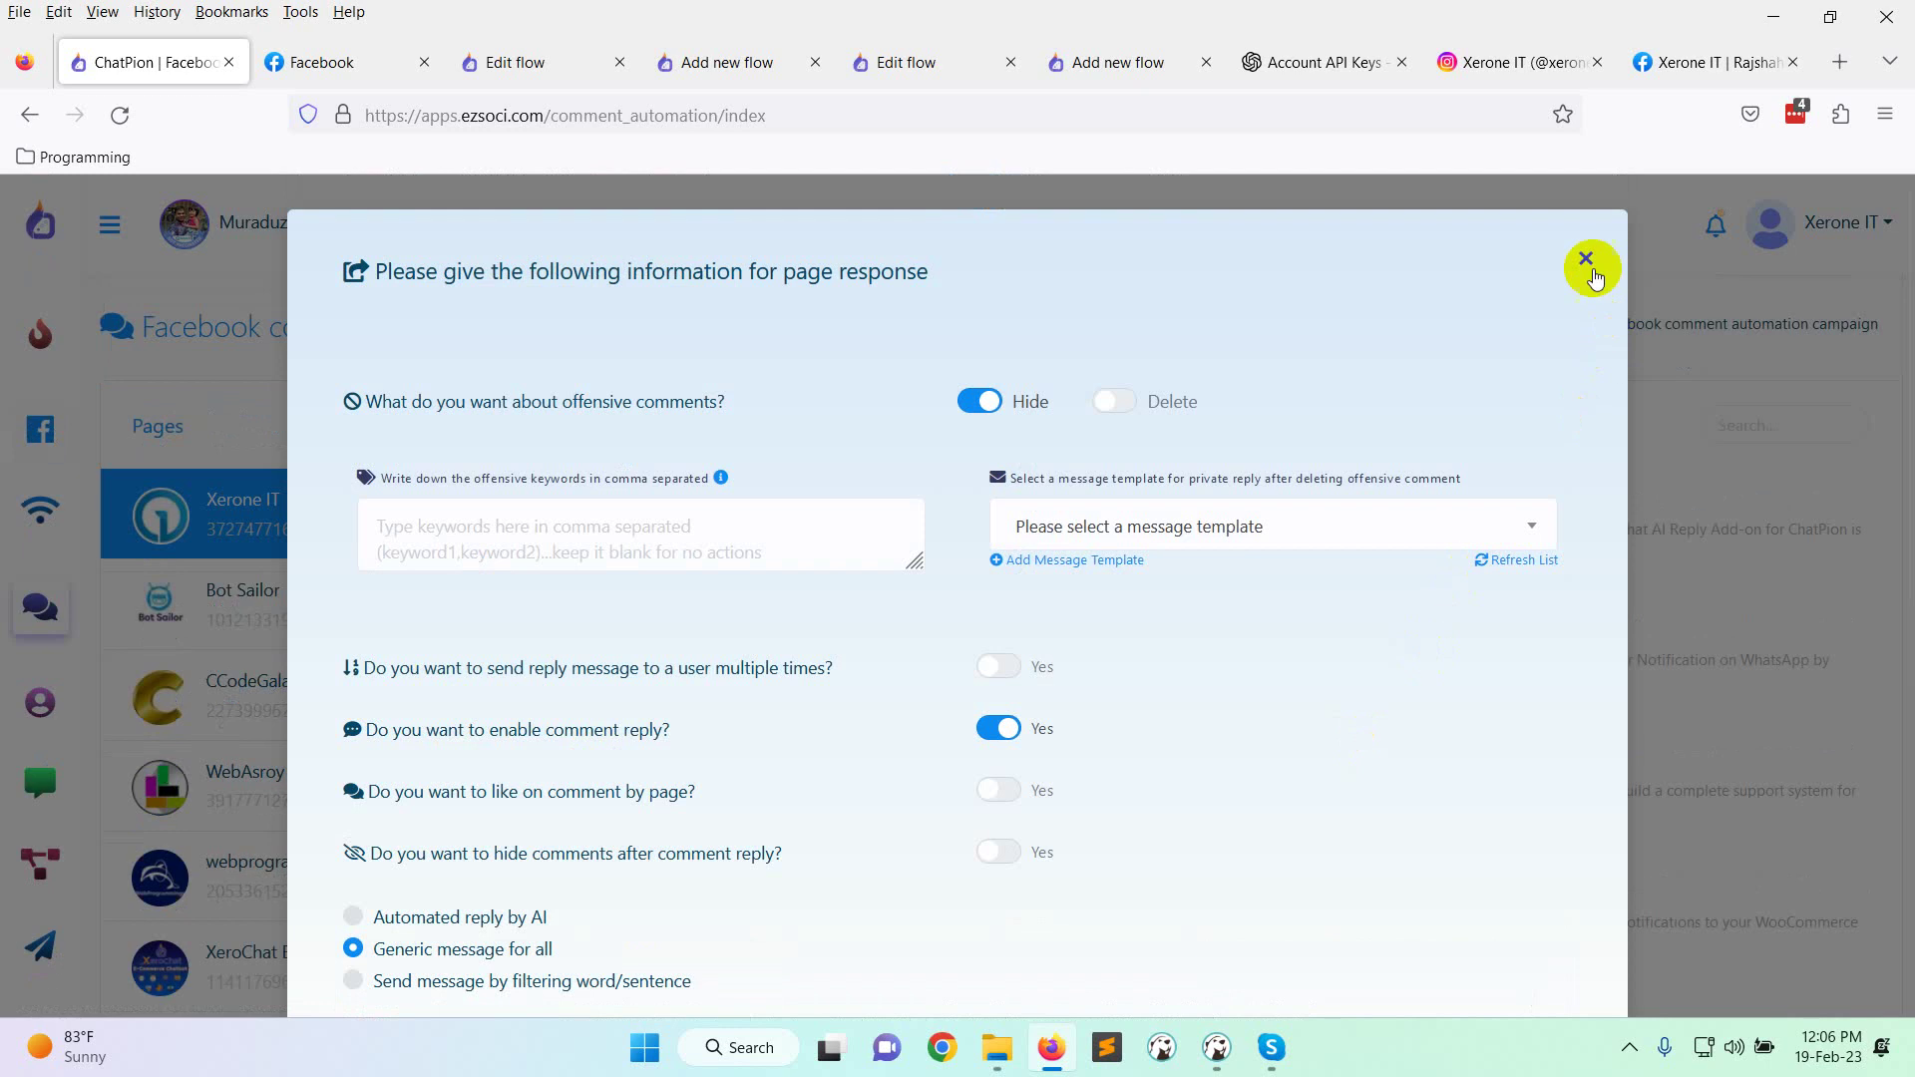
{"action": "left_click", "coordinate": [1591, 256]}
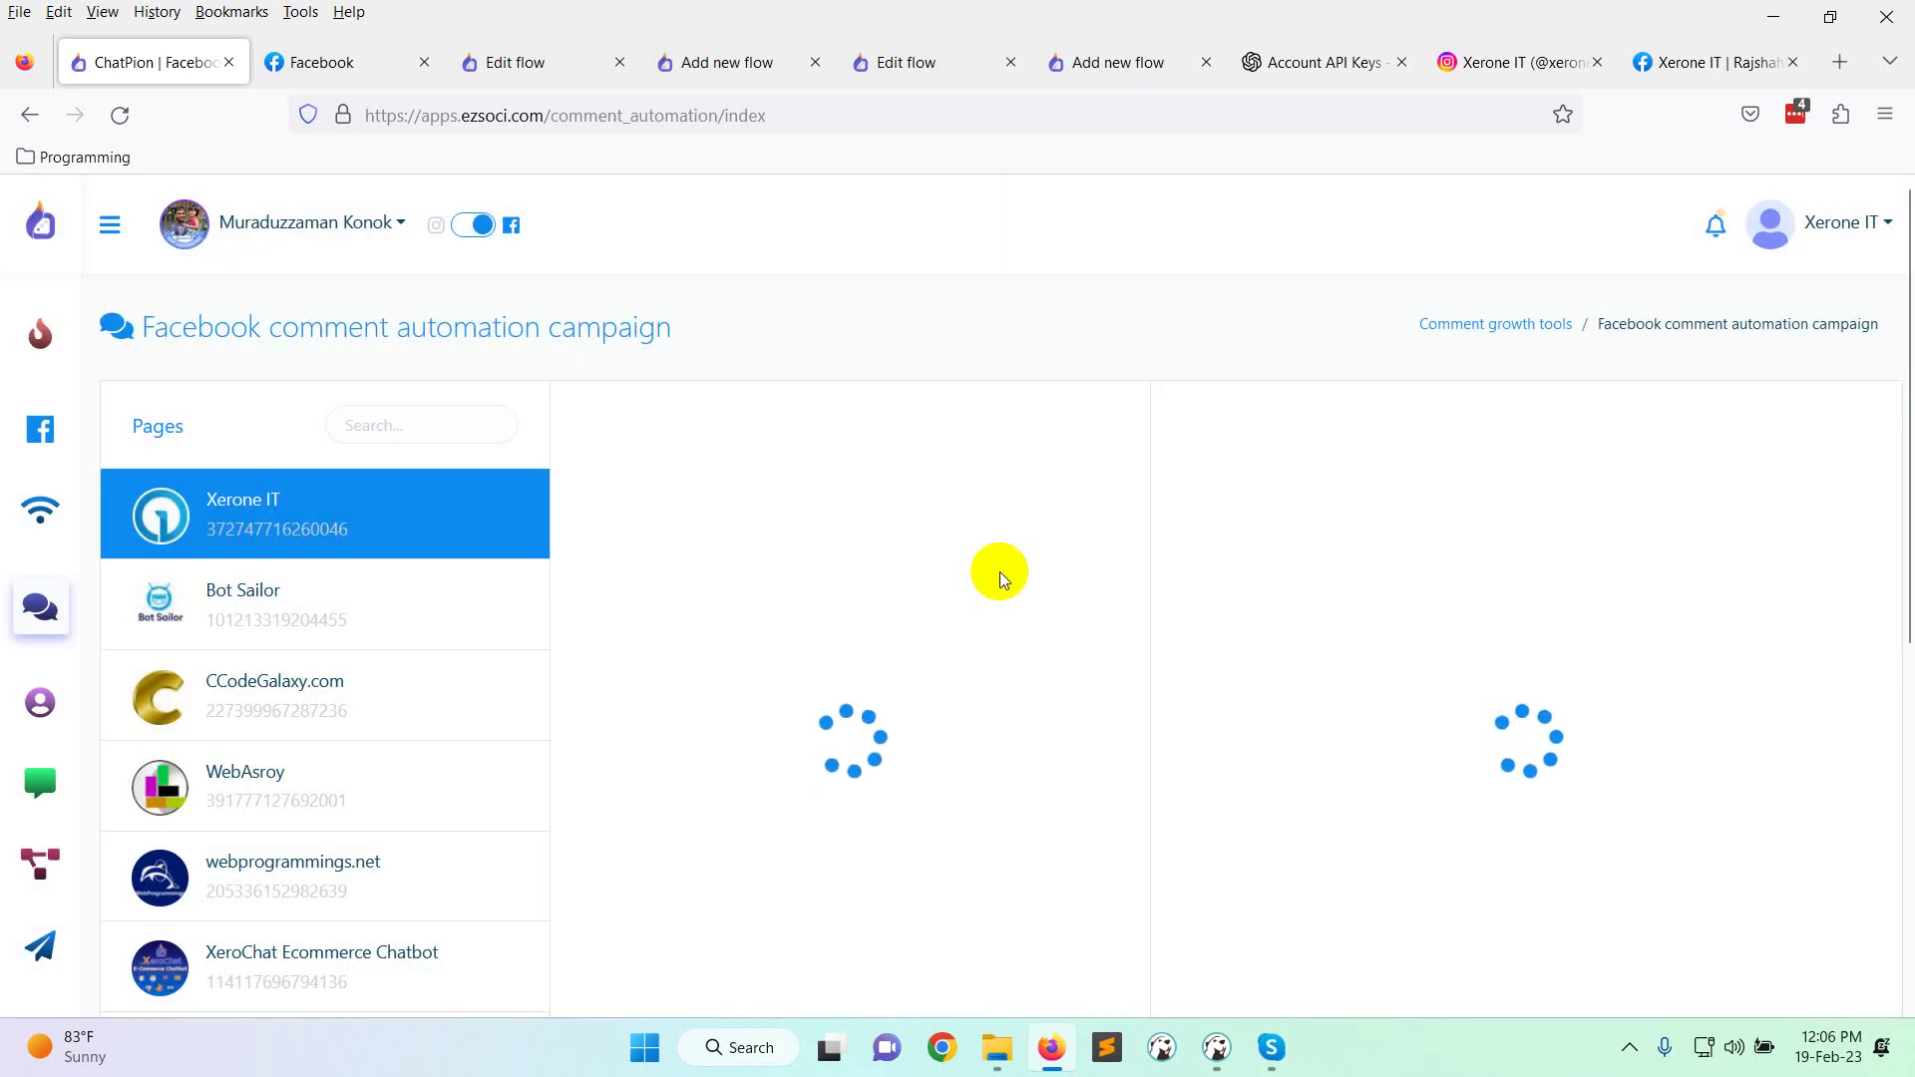